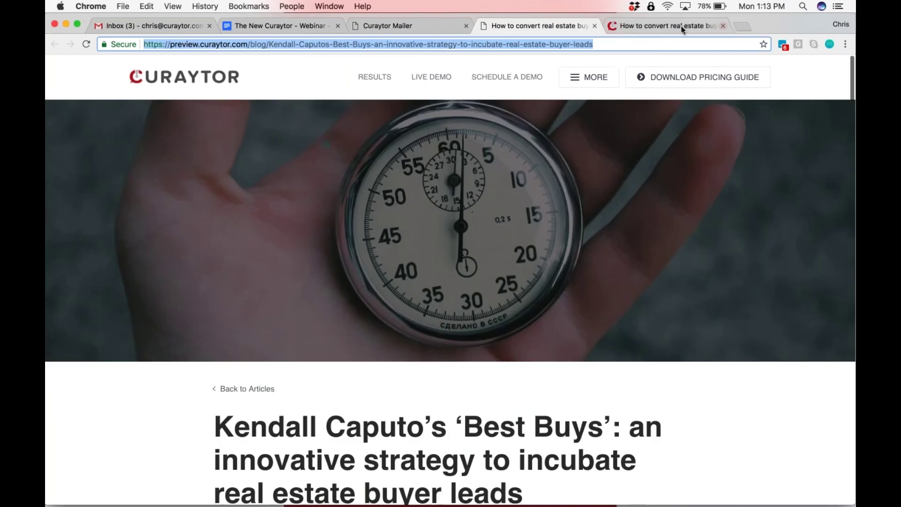
Compare the article's live site version with its preview and scroll through it
{"action": "left_click", "coordinate": [681, 26]}
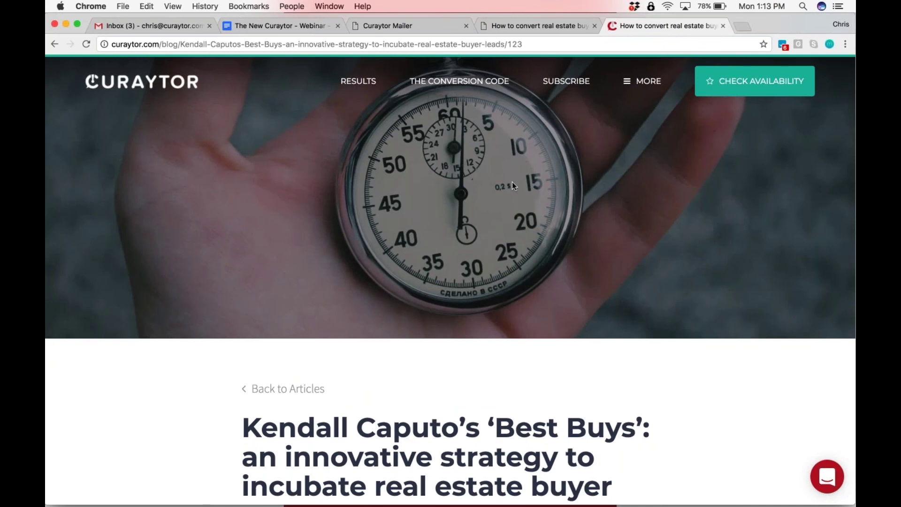
{"action": "left_click", "coordinate": [523, 25]}
{"action": "scroll", "coordinate": [451, 281], "scroll_direction": "down", "scroll_amount": 20}
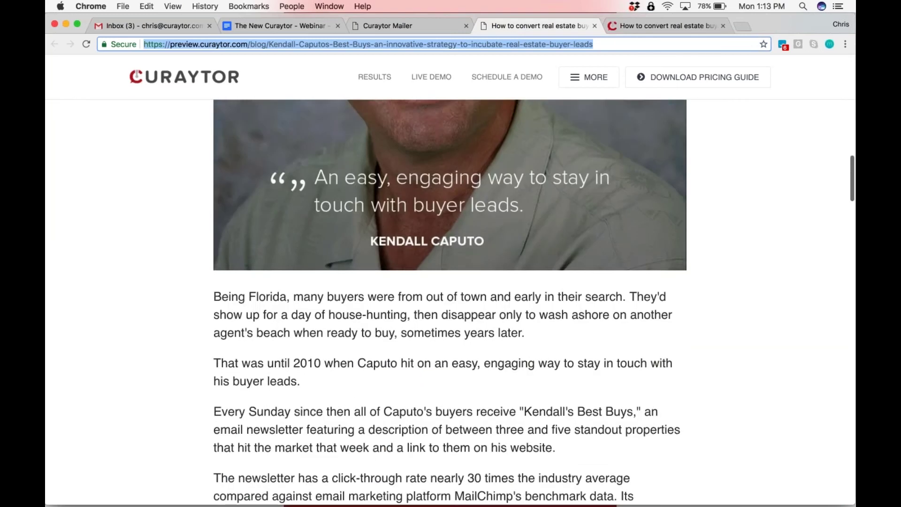
{"action": "scroll", "coordinate": [451, 281], "scroll_direction": "down", "scroll_amount": 20}
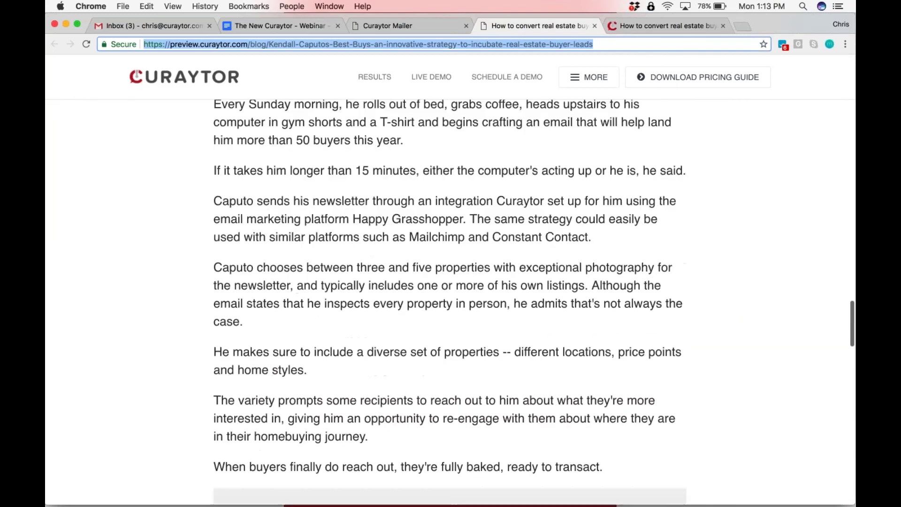
{"action": "scroll", "coordinate": [451, 282], "scroll_direction": "down", "scroll_amount": 20}
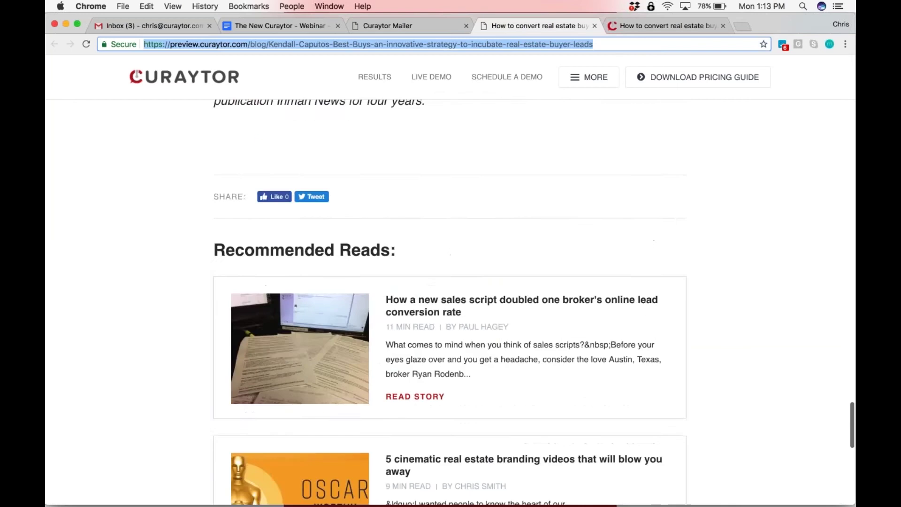
{"action": "scroll", "coordinate": [451, 282], "scroll_direction": "down", "scroll_amount": 5}
{"action": "scroll", "coordinate": [450, 282], "scroll_direction": "up", "scroll_amount": 20}
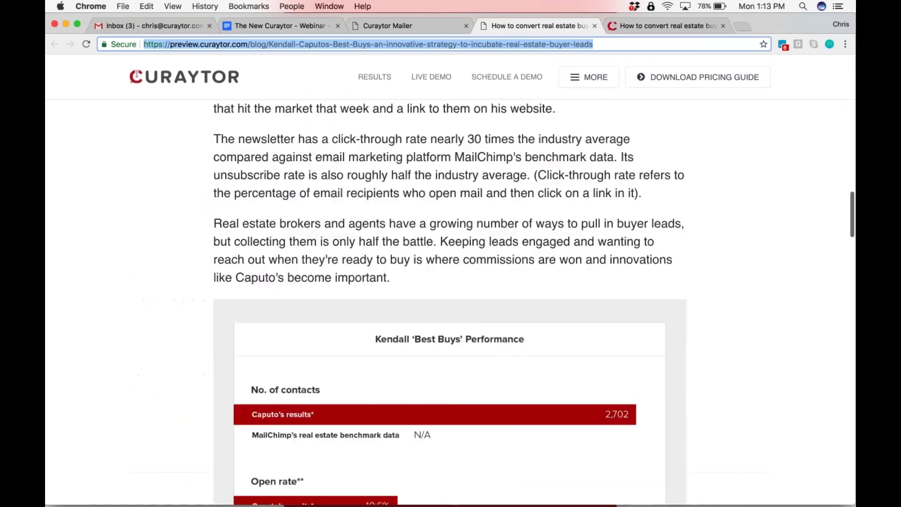
{"action": "scroll", "coordinate": [839, 179], "scroll_direction": "up", "scroll_amount": 3}
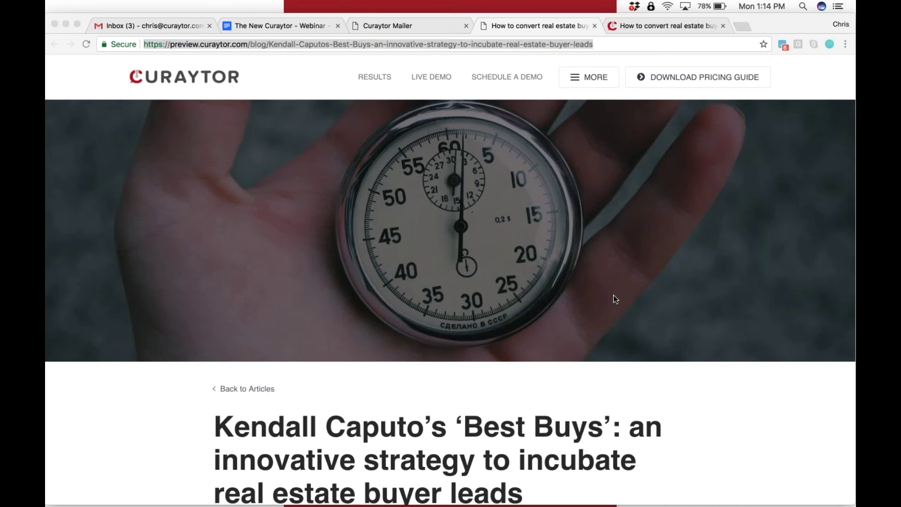
In Curaytor Mailer, browse Advertise, Blast and Create, then open the Brain prospect feed
{"action": "left_click", "coordinate": [390, 27]}
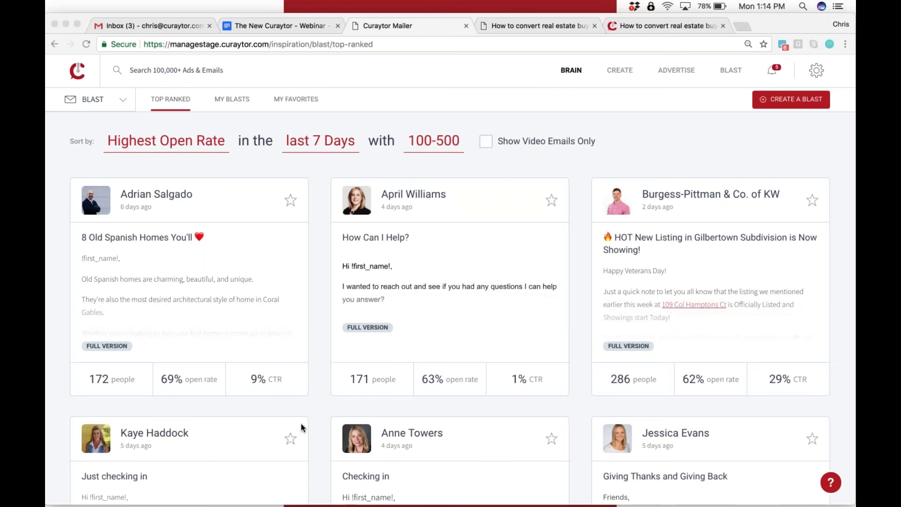
{"action": "left_click", "coordinate": [673, 69]}
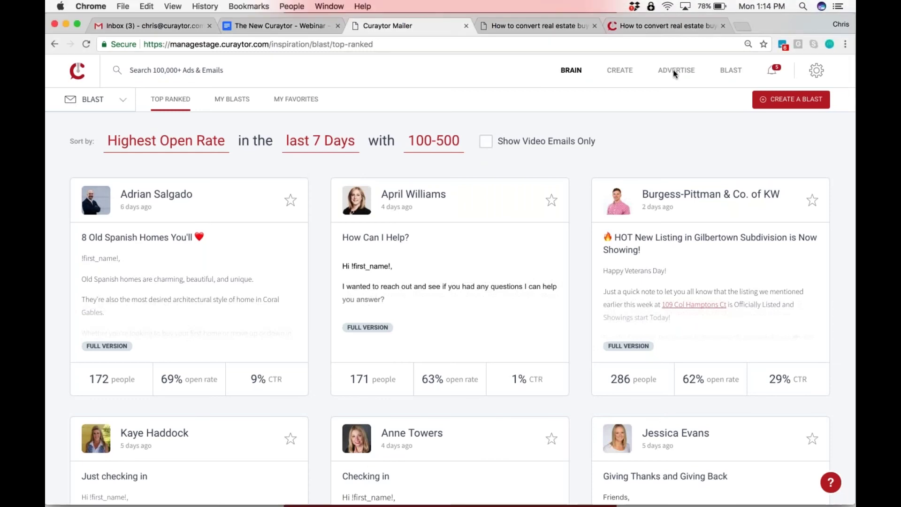
{"action": "left_click", "coordinate": [732, 71]}
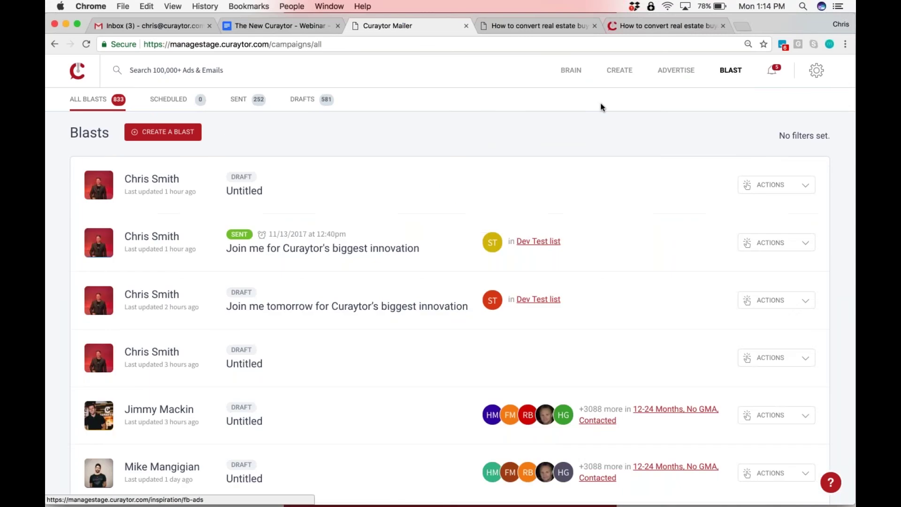
{"action": "left_click", "coordinate": [620, 69]}
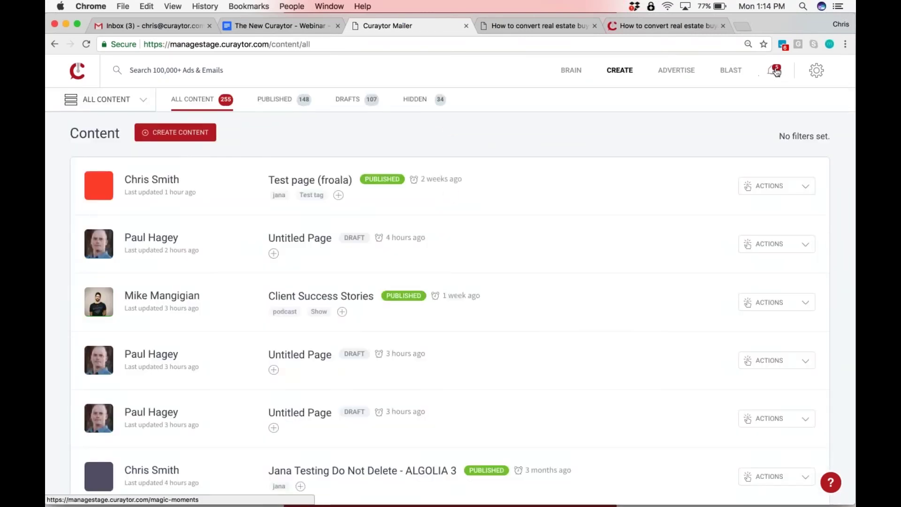
{"action": "left_click", "coordinate": [571, 70]}
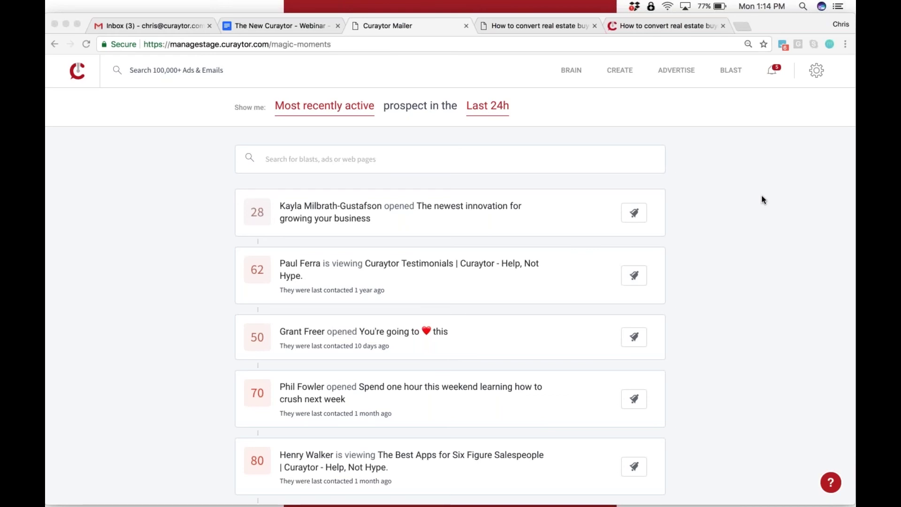
Check the first prospect's profile, then filter the feed to 'People I follow'
{"action": "left_click", "coordinate": [461, 210]}
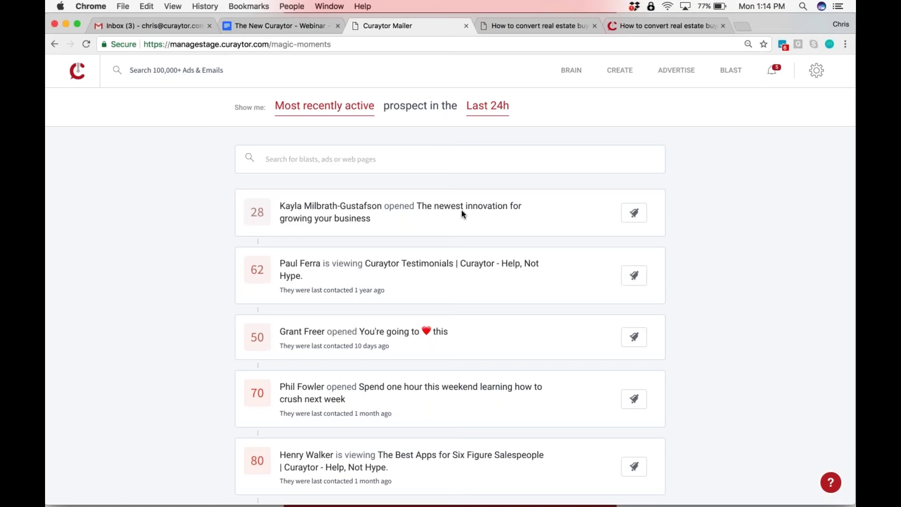
{"action": "left_click", "coordinate": [436, 207]}
{"action": "left_click", "coordinate": [386, 208]}
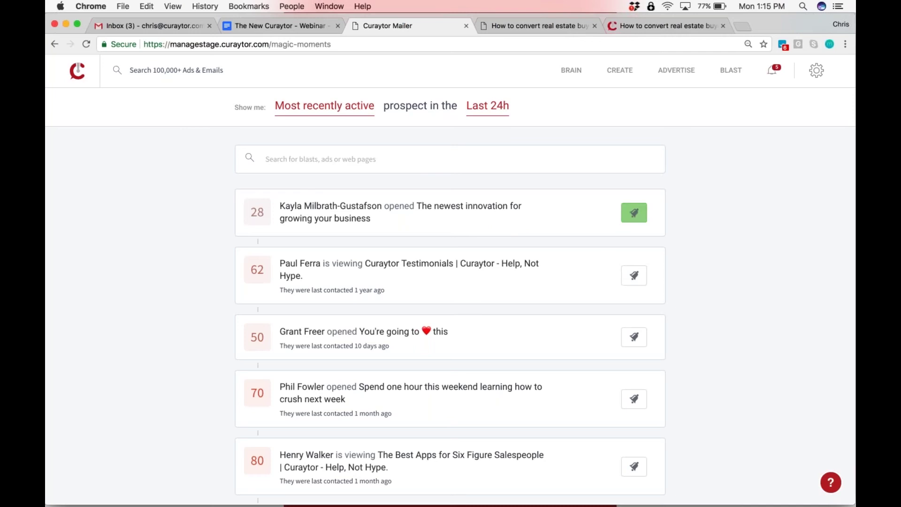
{"action": "left_click", "coordinate": [324, 106]}
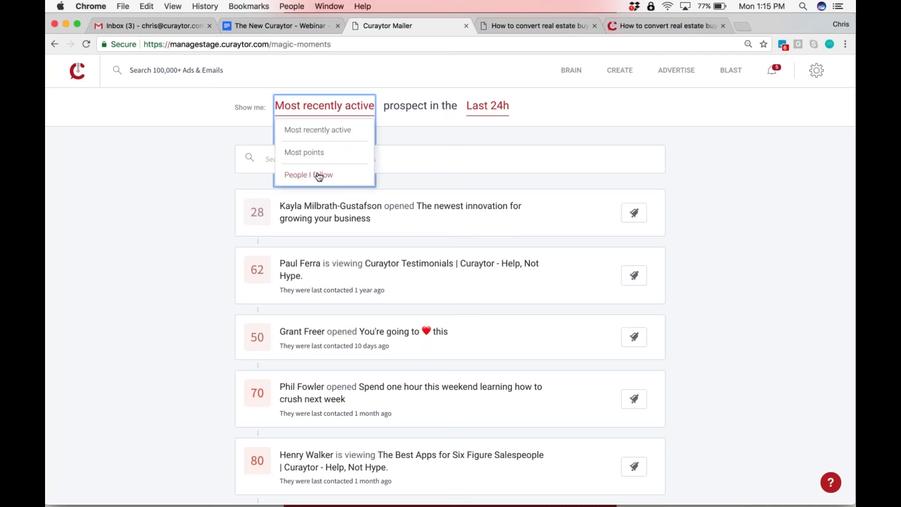
{"action": "scroll", "coordinate": [319, 176], "scroll_direction": "up", "scroll_amount": 2}
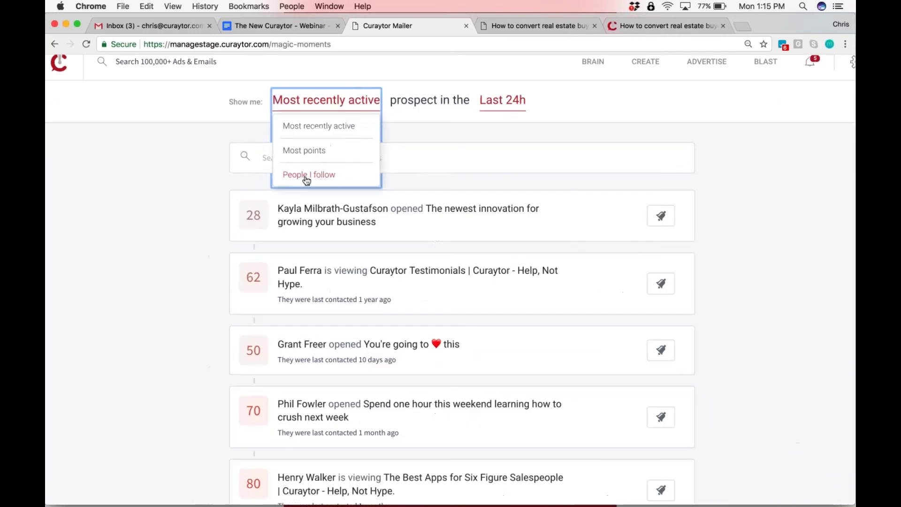
{"action": "left_click", "coordinate": [306, 177]}
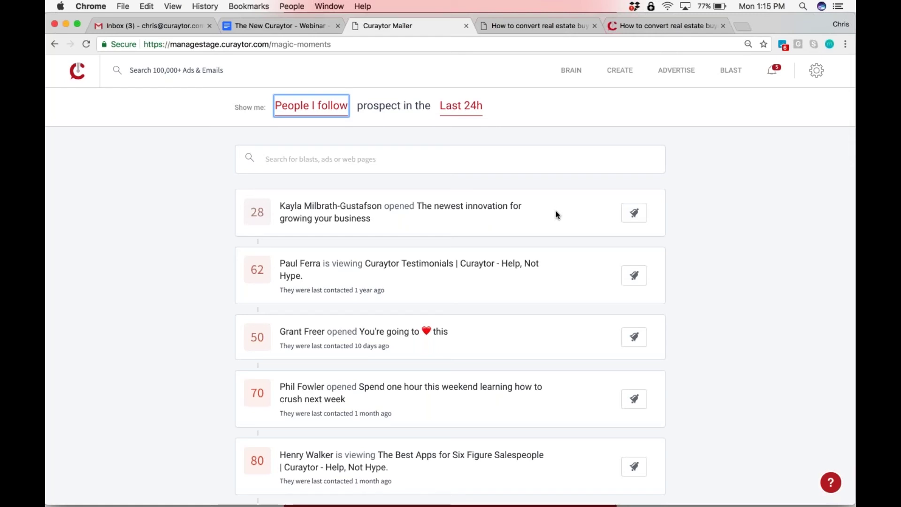
Refresh the feed for new events, zoom the page in and back out, then refresh again
{"action": "left_click", "coordinate": [640, 217]}
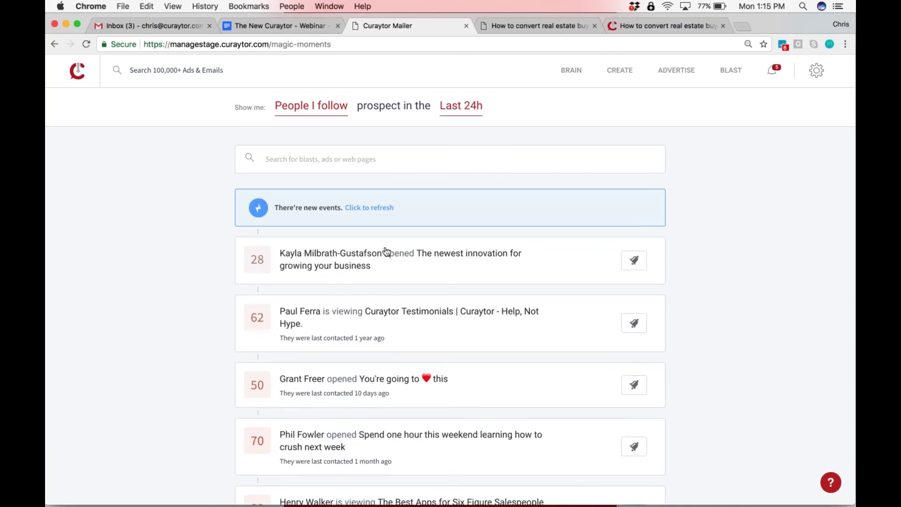
{"action": "left_click", "coordinate": [376, 206]}
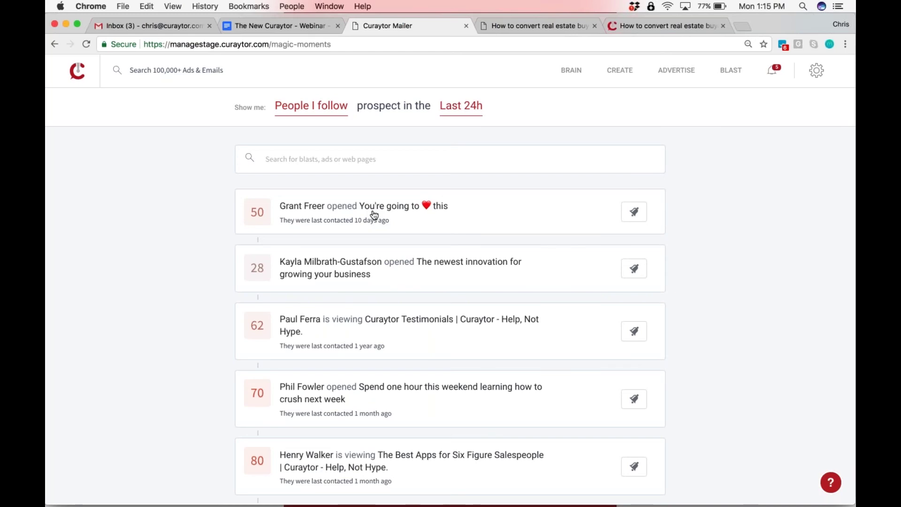
{"action": "key", "text": "super+equal"}
{"action": "key", "text": "super+equal"}
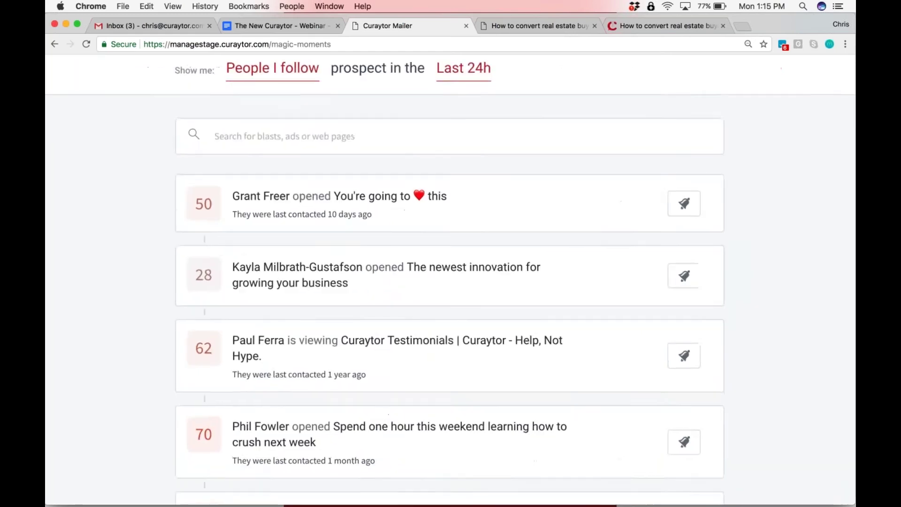
{"action": "key", "text": "super+equal"}
{"action": "key", "text": "super+equal"}
{"action": "scroll", "coordinate": [448, 285], "scroll_direction": "down", "scroll_amount": 3}
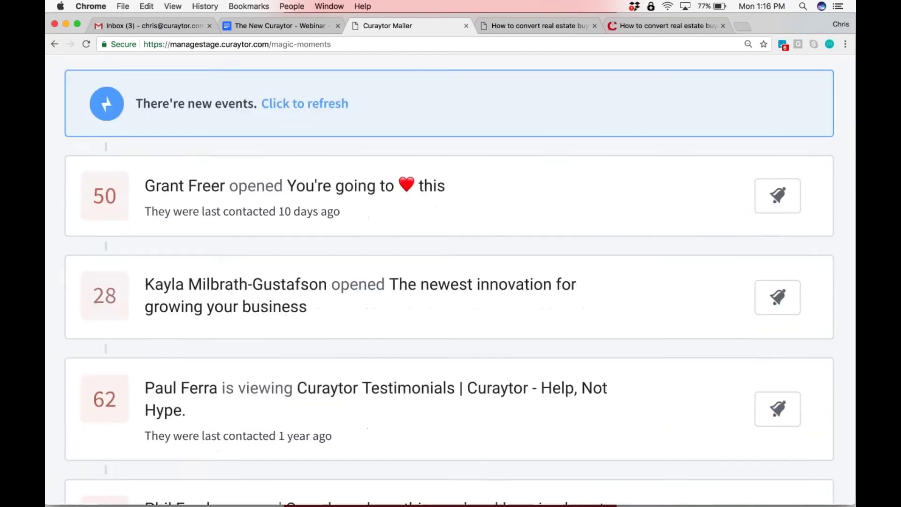
{"action": "scroll", "coordinate": [275, 408], "scroll_direction": "down", "scroll_amount": 5}
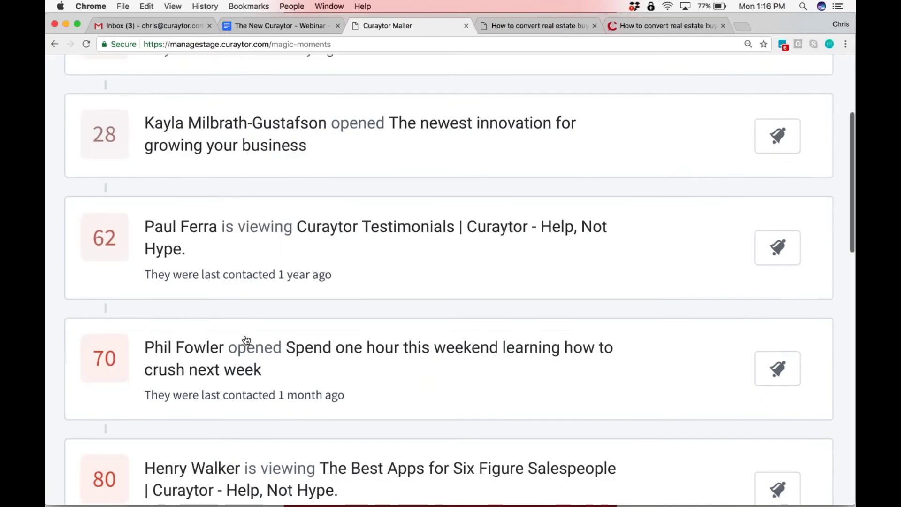
{"action": "scroll", "coordinate": [248, 348], "scroll_direction": "up", "scroll_amount": 3}
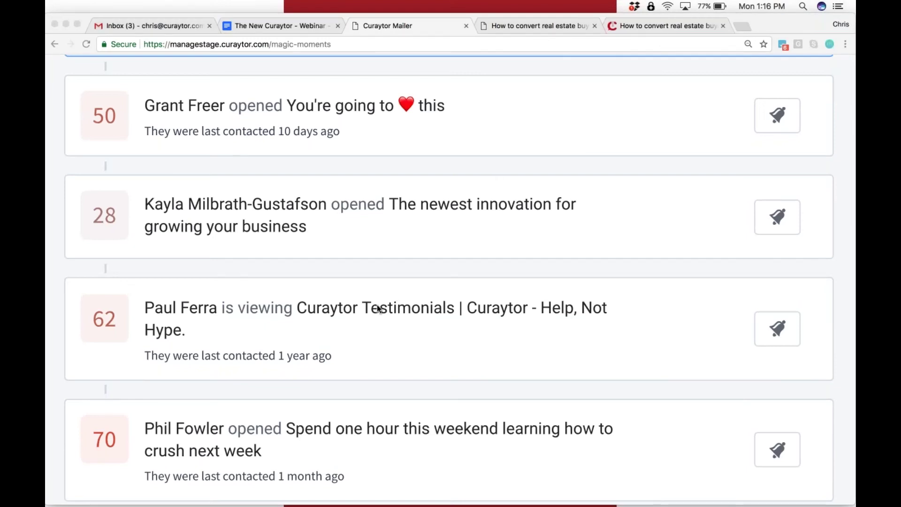
{"action": "key", "text": "super+minus"}
{"action": "key", "text": "super+minus"}
{"action": "key", "text": "super+minus"}
{"action": "key", "text": "super+minus"}
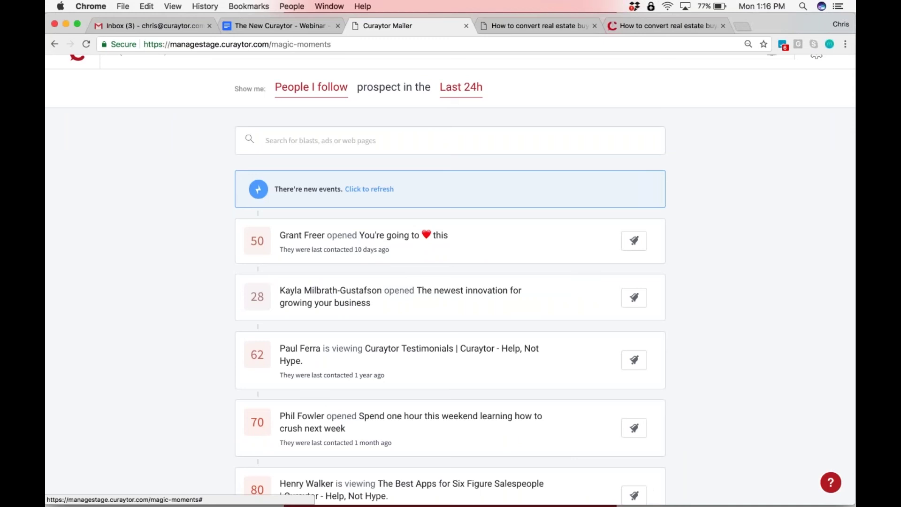
{"action": "left_click", "coordinate": [370, 189]}
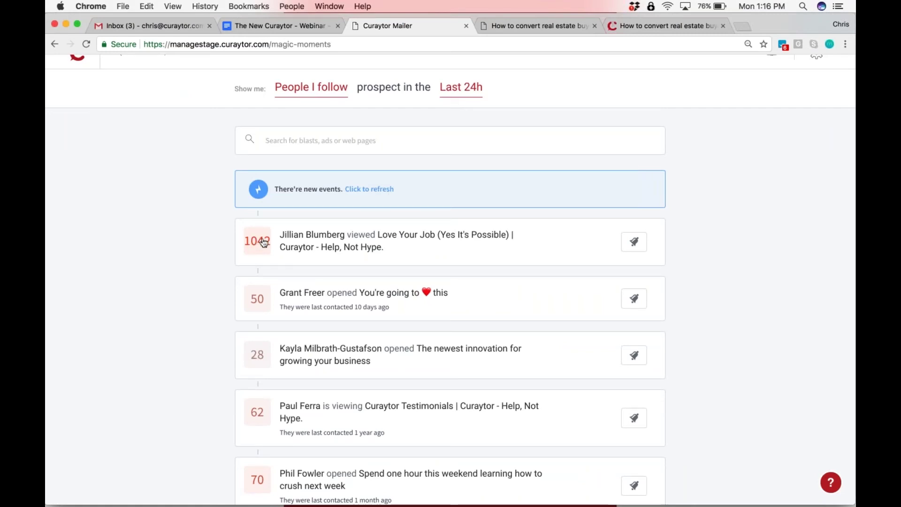
Expand the newest prospect's profile, show more of its recent activity, then collapse it
{"action": "left_click", "coordinate": [314, 245]}
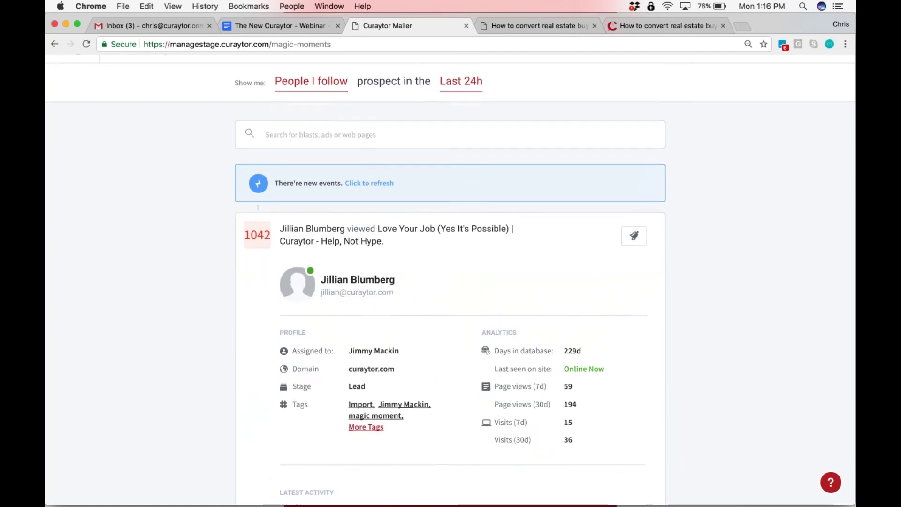
{"action": "scroll", "coordinate": [450, 282], "scroll_direction": "down", "scroll_amount": 5}
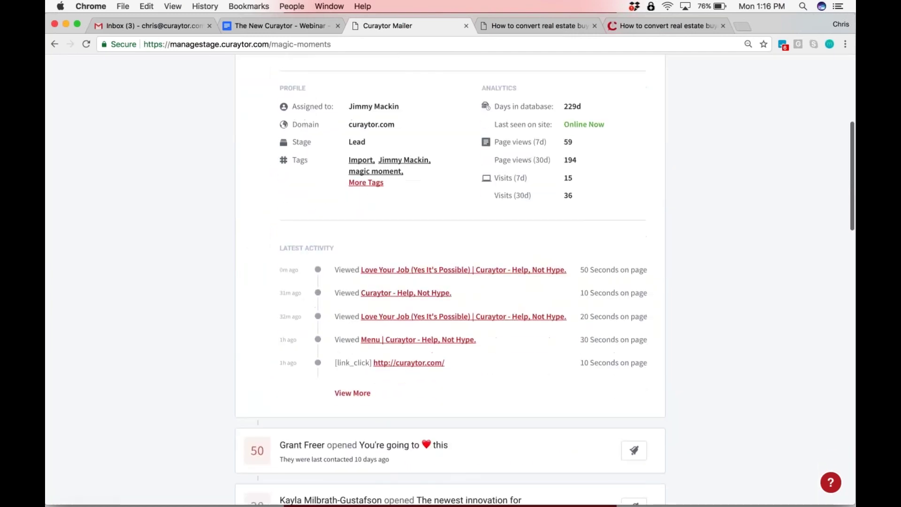
{"action": "left_click", "coordinate": [353, 393]}
{"action": "scroll", "coordinate": [411, 402], "scroll_direction": "down", "scroll_amount": 5}
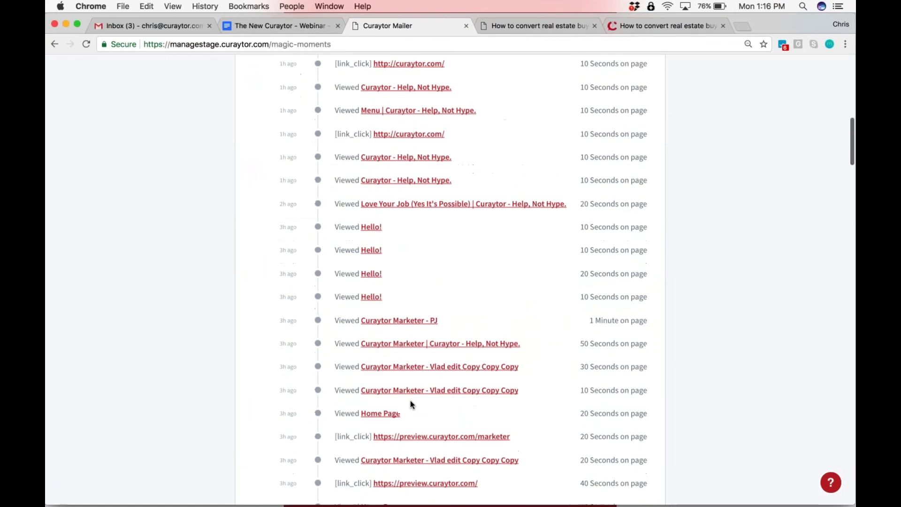
{"action": "scroll", "coordinate": [411, 401], "scroll_direction": "down", "scroll_amount": 10}
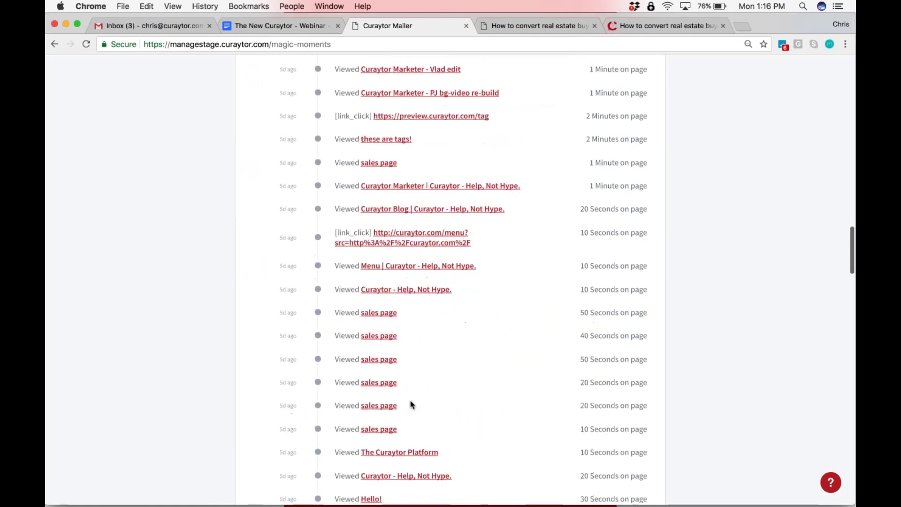
{"action": "scroll", "coordinate": [410, 401], "scroll_direction": "up", "scroll_amount": 20}
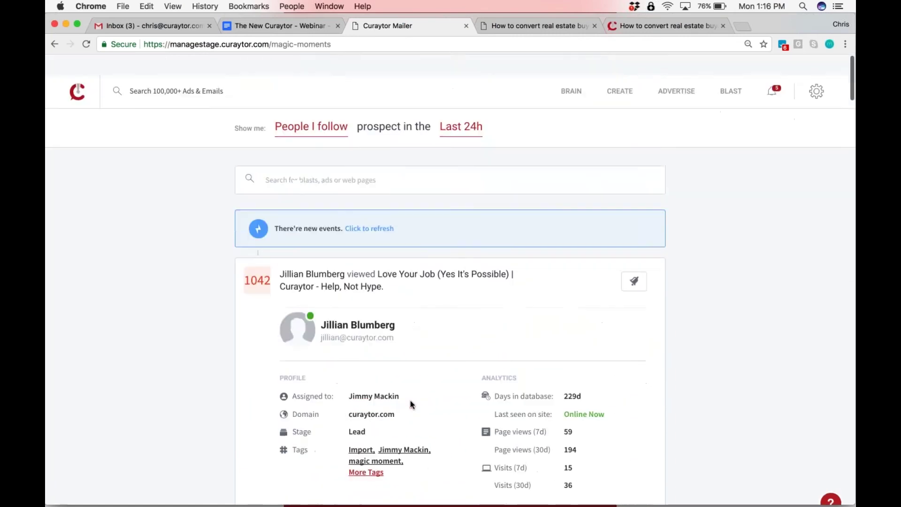
{"action": "scroll", "coordinate": [410, 404], "scroll_direction": "down", "scroll_amount": 1}
{"action": "left_click", "coordinate": [312, 261]}
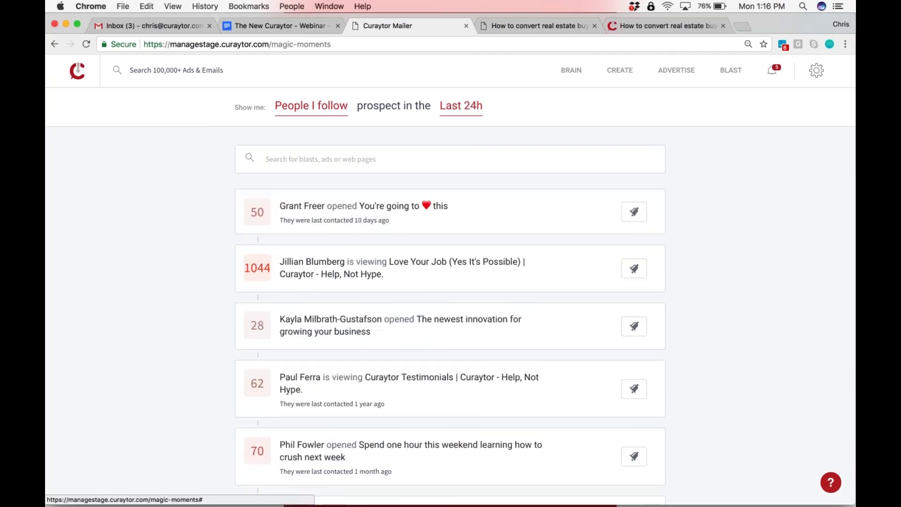
Expand the top prospect event to review its profile, then collapse it
{"action": "left_click", "coordinate": [361, 211]}
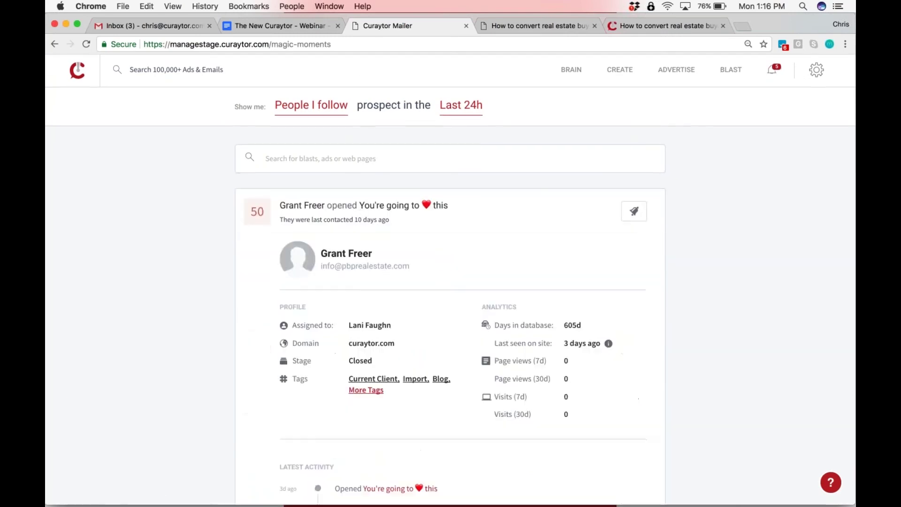
{"action": "scroll", "coordinate": [361, 211], "scroll_direction": "down", "scroll_amount": 6}
{"action": "scroll", "coordinate": [449, 282], "scroll_direction": "up", "scroll_amount": 6}
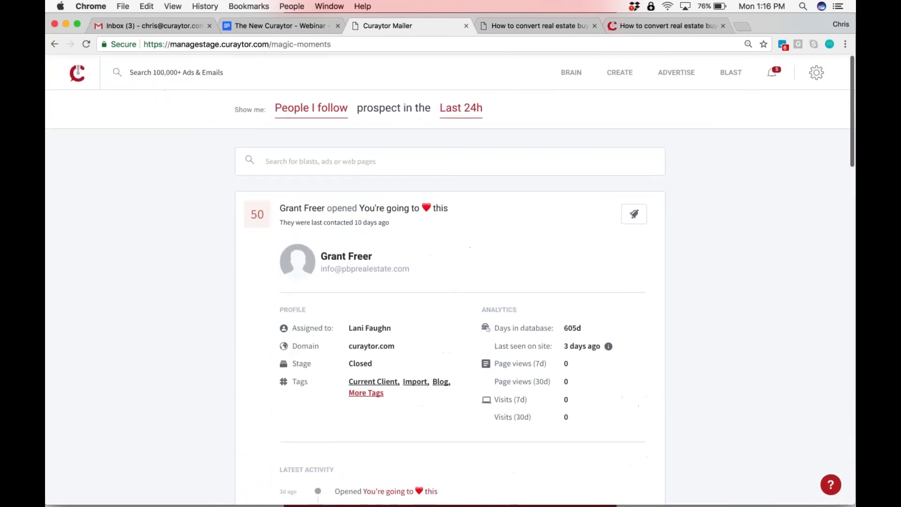
{"action": "left_click", "coordinate": [349, 192]}
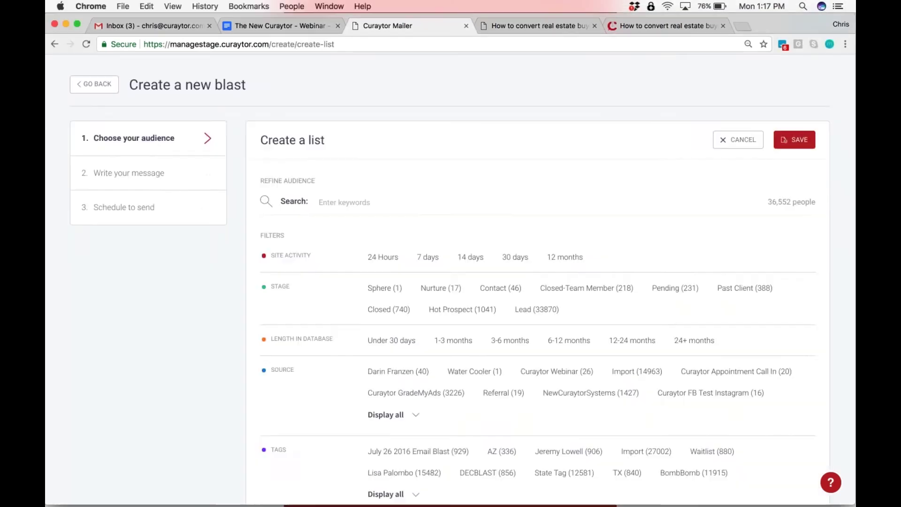
Look through the Create a list filters, close the builder, and go back to all blasts
{"action": "scroll", "coordinate": [450, 282], "scroll_direction": "down", "scroll_amount": 3}
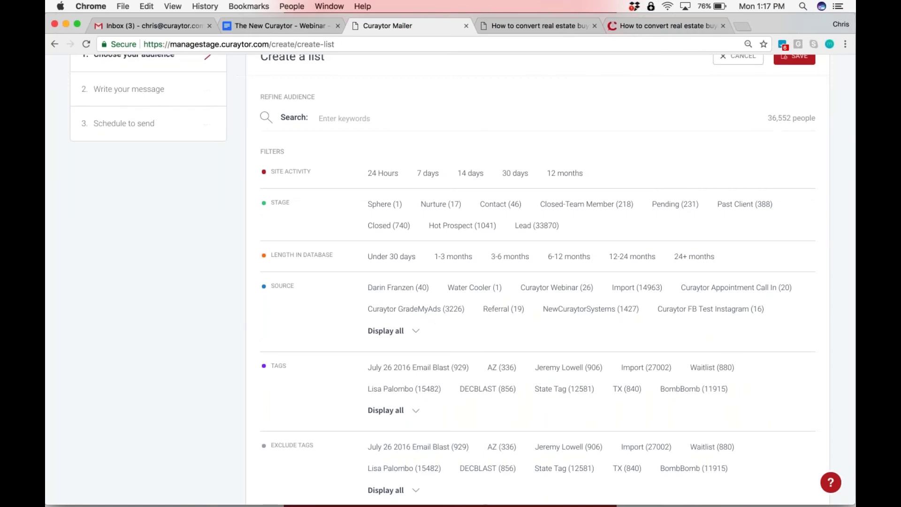
{"action": "scroll", "coordinate": [450, 282], "scroll_direction": "down", "scroll_amount": 2}
{"action": "scroll", "coordinate": [450, 282], "scroll_direction": "down", "scroll_amount": 3}
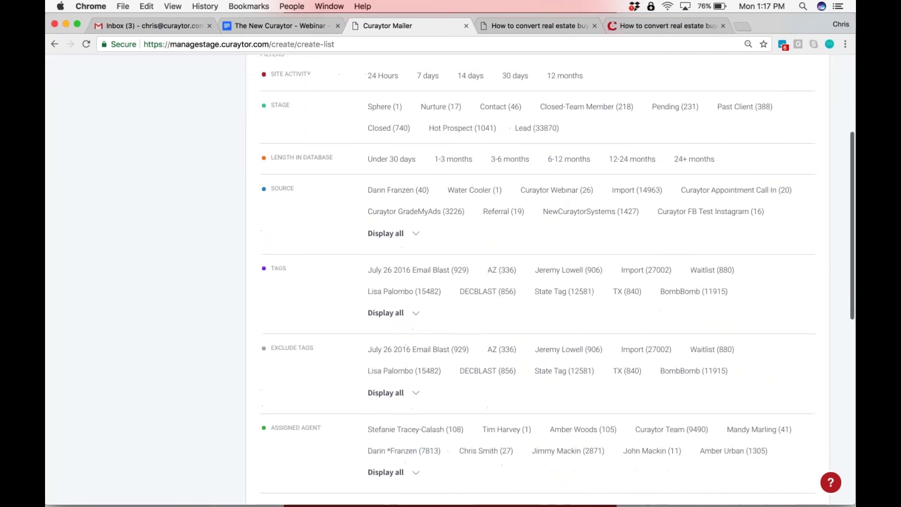
{"action": "scroll", "coordinate": [449, 281], "scroll_direction": "down", "scroll_amount": 8}
{"action": "scroll", "coordinate": [450, 281], "scroll_direction": "down", "scroll_amount": 4}
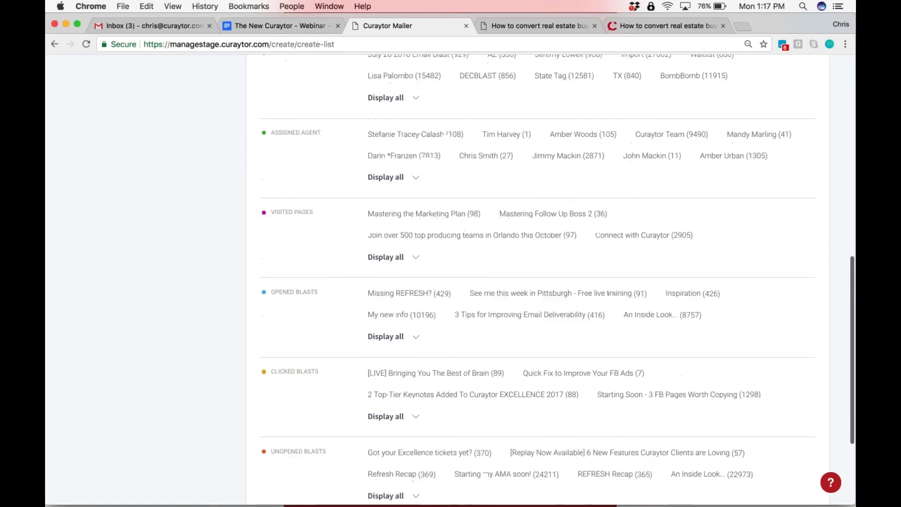
{"action": "scroll", "coordinate": [449, 281], "scroll_direction": "down", "scroll_amount": 4}
{"action": "scroll", "coordinate": [538, 281], "scroll_direction": "down", "scroll_amount": 2}
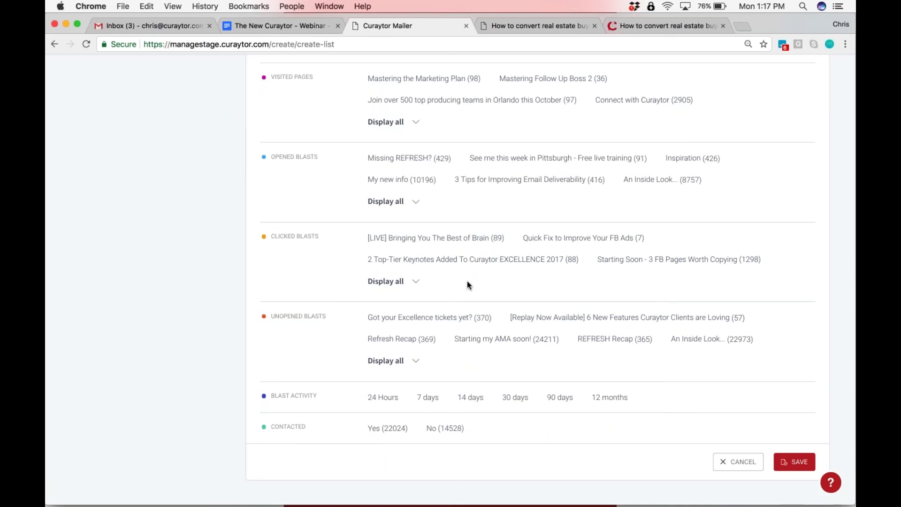
{"action": "scroll", "coordinate": [468, 285], "scroll_direction": "up", "scroll_amount": 10}
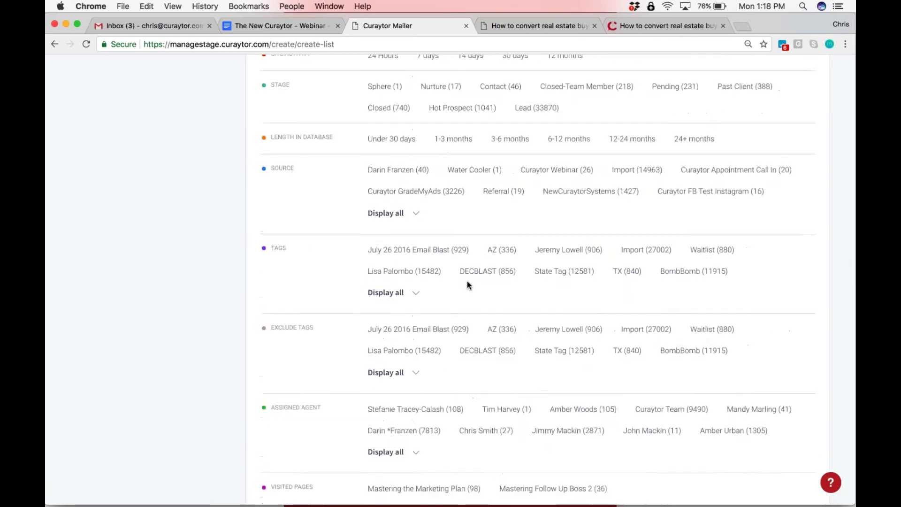
{"action": "scroll", "coordinate": [466, 285], "scroll_direction": "up", "scroll_amount": 4}
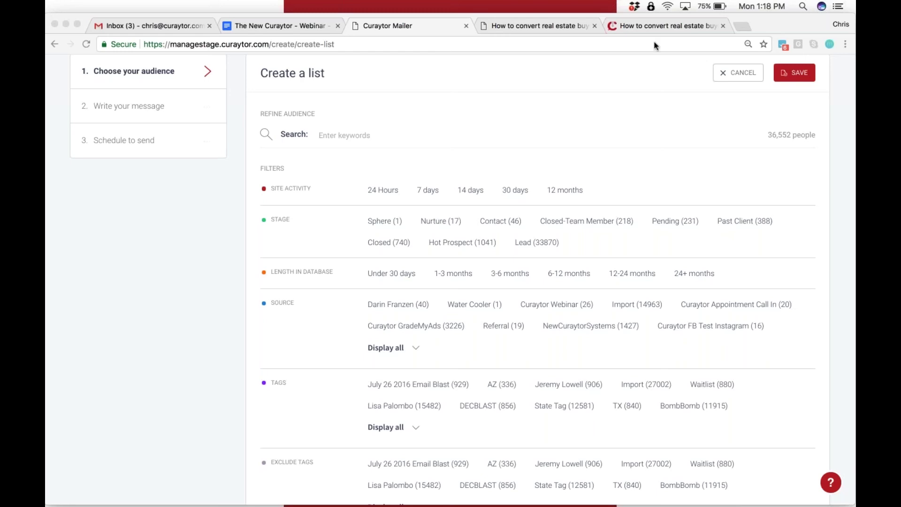
{"action": "key", "text": "Escape"}
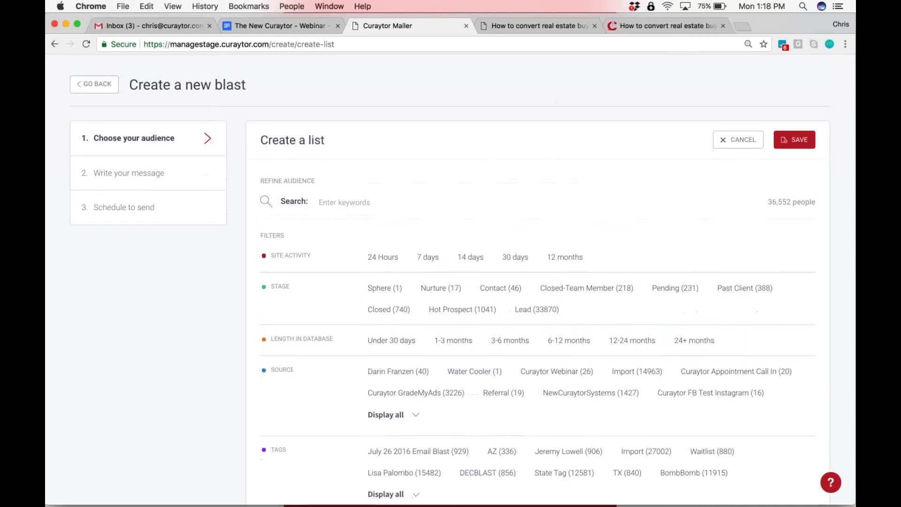
{"action": "left_click", "coordinate": [94, 84]}
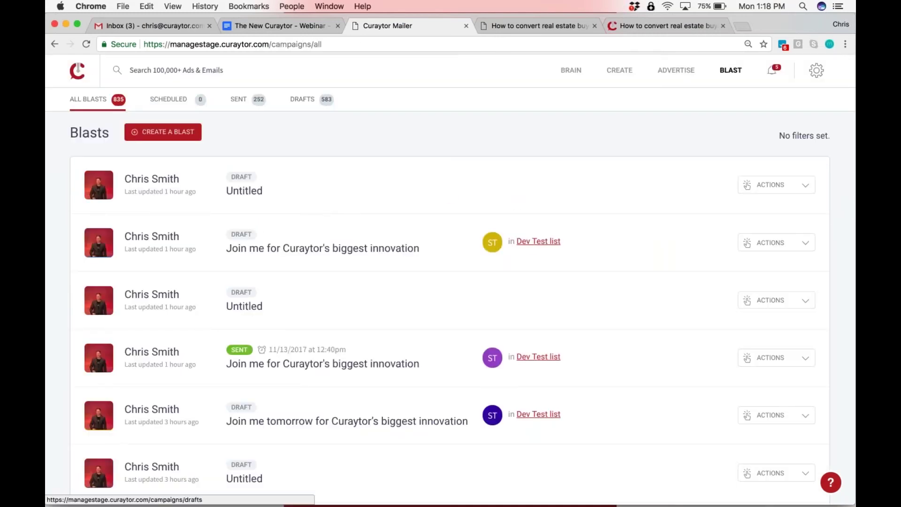
Start a new content draft, keep its category as Page, and return to All Content
{"action": "left_click", "coordinate": [621, 75]}
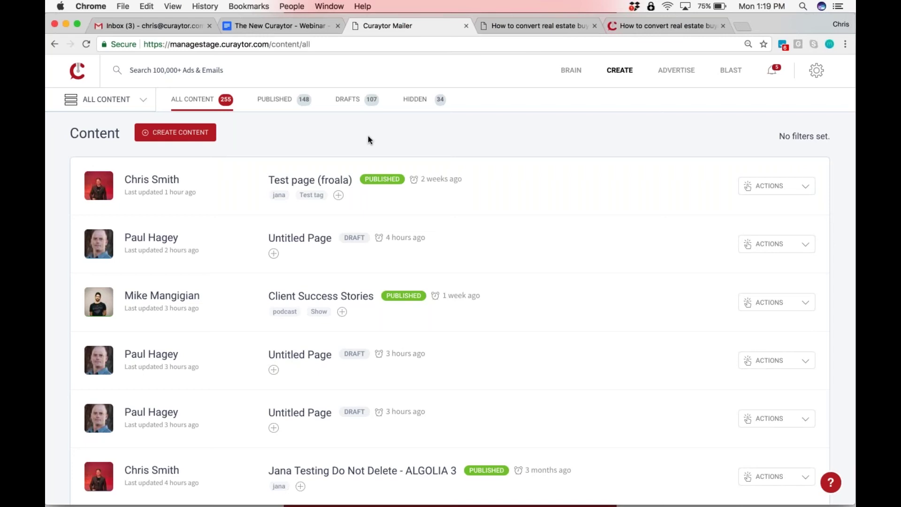
{"action": "left_click", "coordinate": [191, 135]}
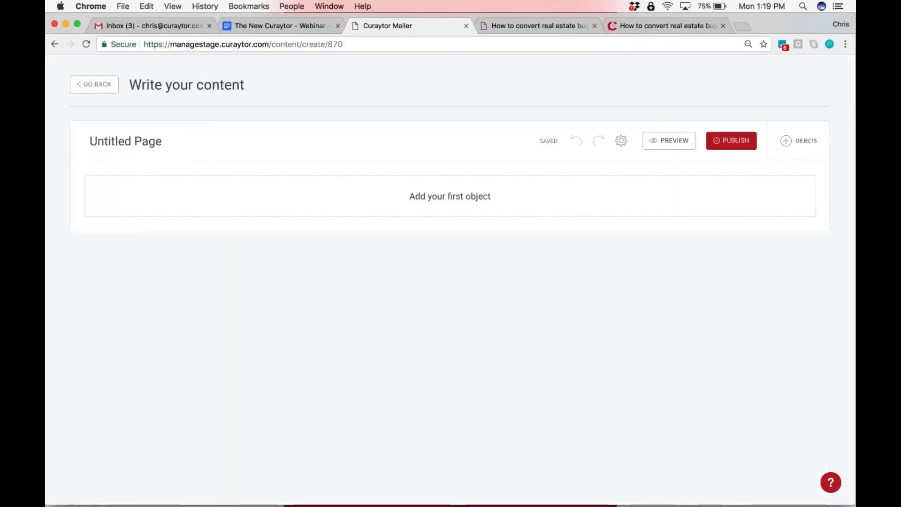
{"action": "left_click", "coordinate": [621, 141]}
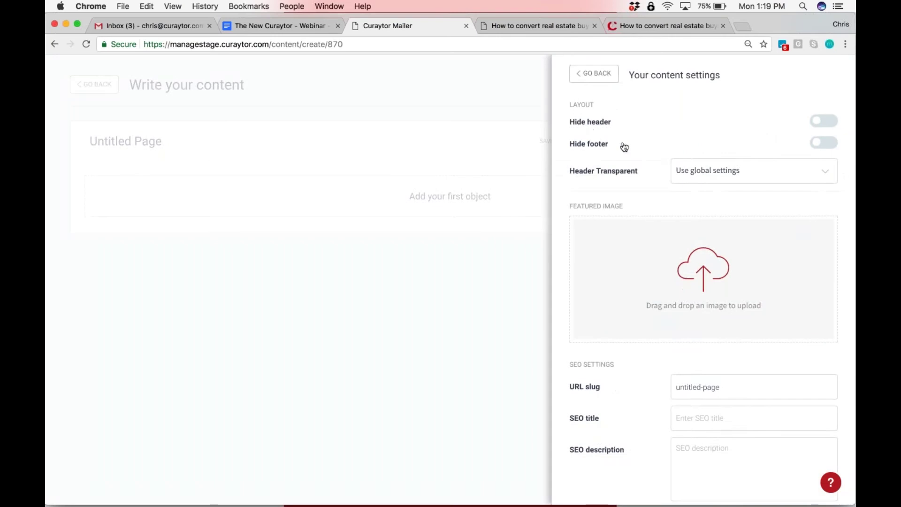
{"action": "scroll", "coordinate": [619, 421], "scroll_direction": "down", "scroll_amount": 10}
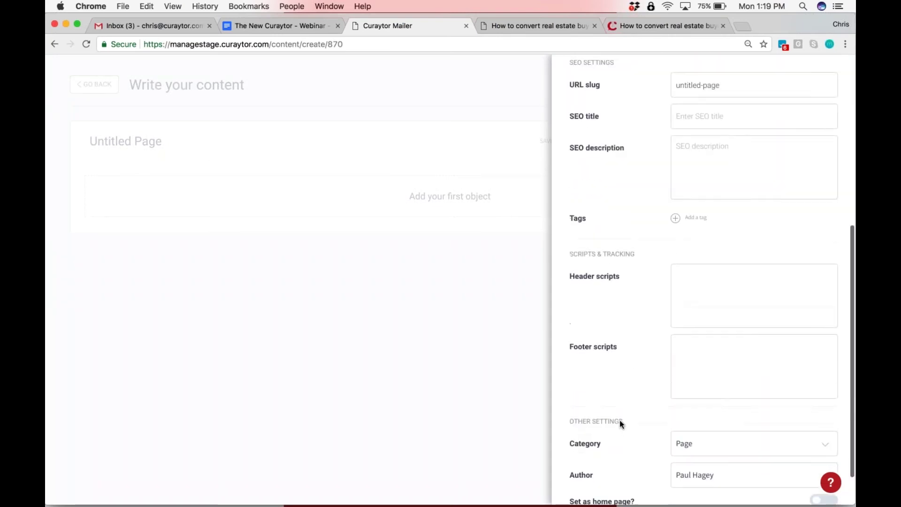
{"action": "scroll", "coordinate": [619, 421], "scroll_direction": "down", "scroll_amount": 2}
{"action": "left_click", "coordinate": [704, 399]}
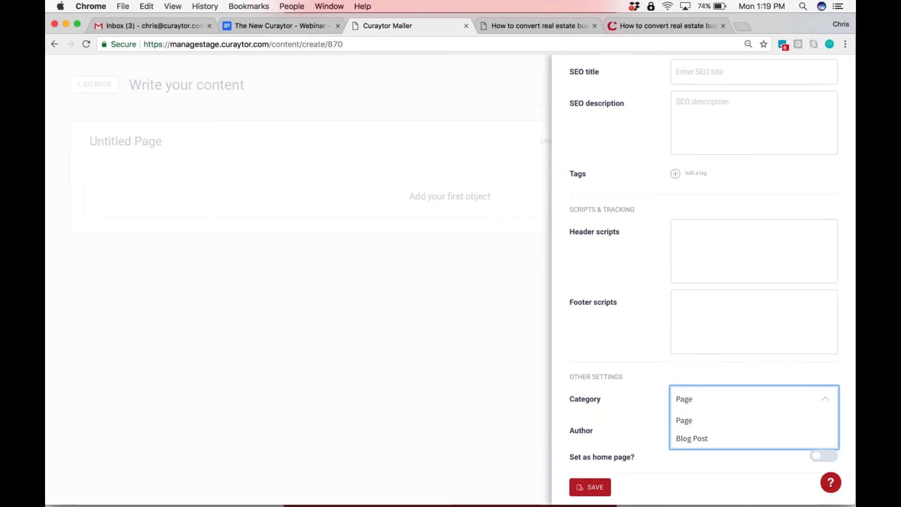
{"action": "left_click", "coordinate": [685, 421]}
{"action": "scroll", "coordinate": [640, 373], "scroll_direction": "up", "scroll_amount": 10}
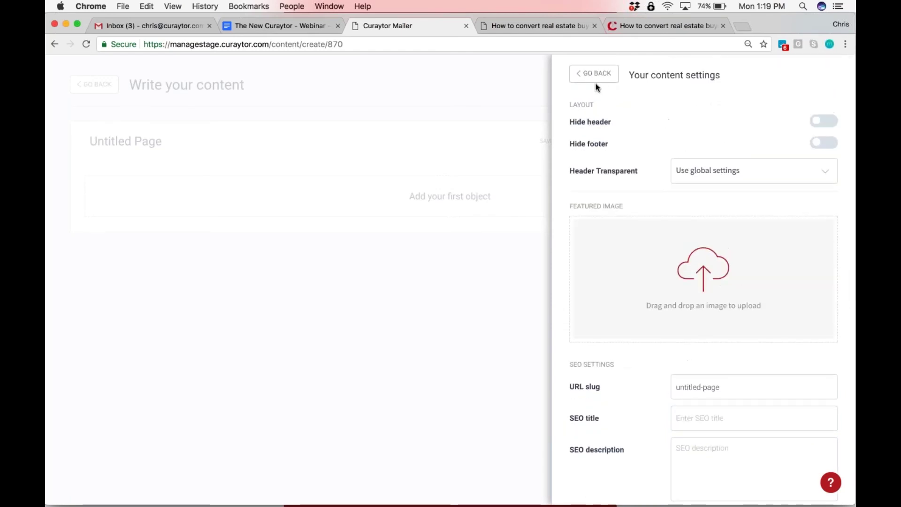
{"action": "left_click", "coordinate": [595, 74]}
{"action": "left_click", "coordinate": [94, 85]}
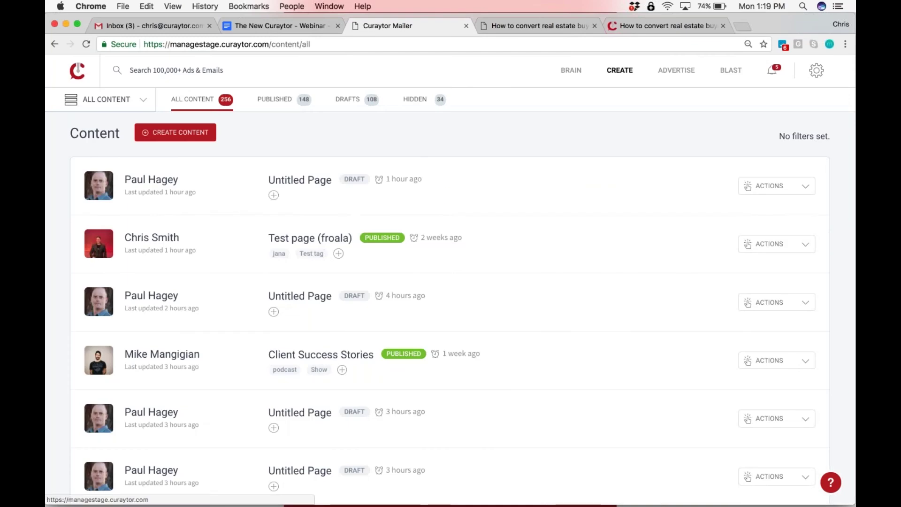
Open the Client Success Stories page in the editor via ACTIONS > Edit
{"action": "scroll", "coordinate": [451, 282], "scroll_direction": "down", "scroll_amount": 2}
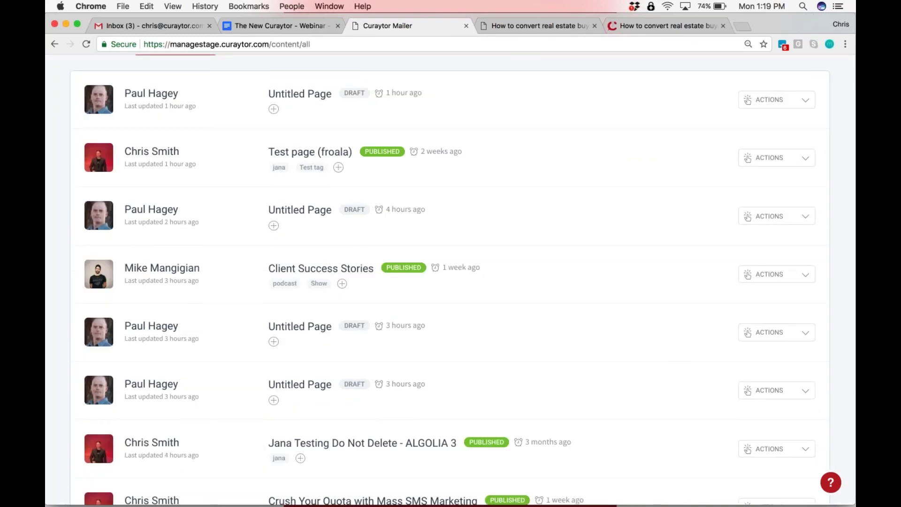
{"action": "left_click", "coordinate": [747, 280]}
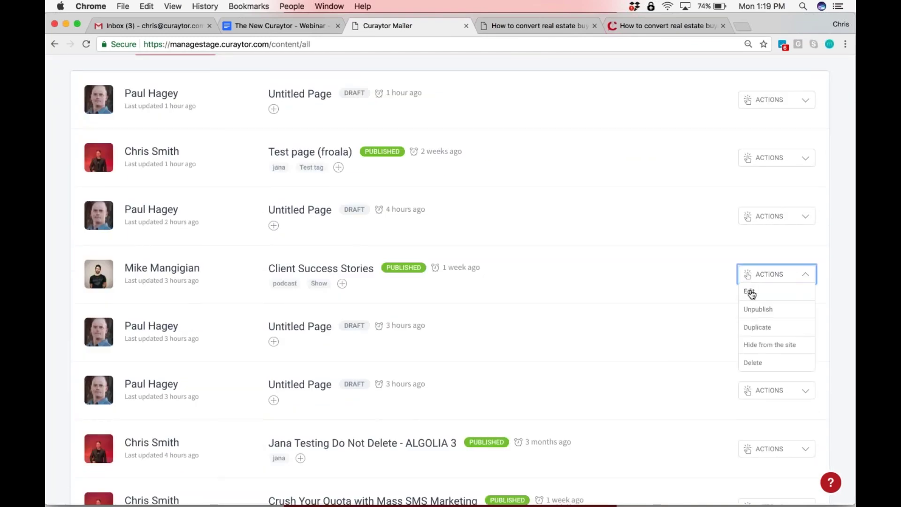
{"action": "left_click", "coordinate": [749, 291]}
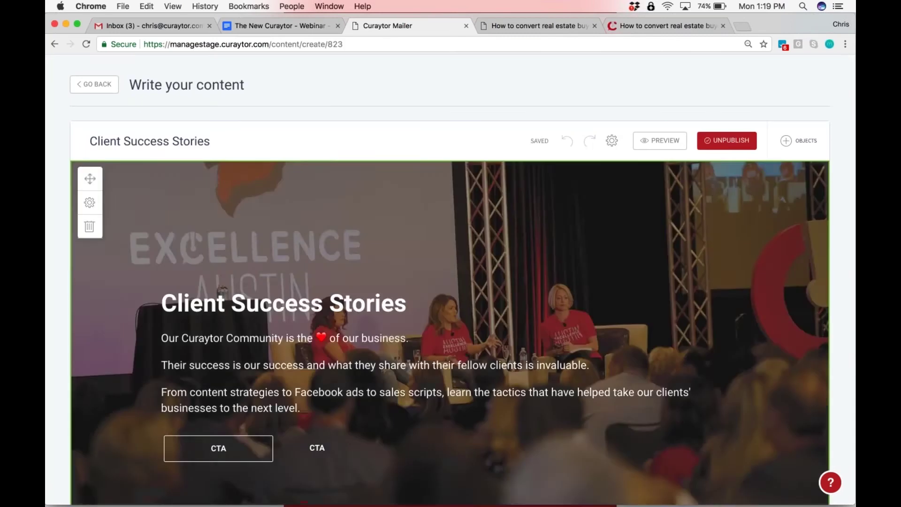
Preview the Client Success Stories page, scroll through it, and close the preview
{"action": "left_click", "coordinate": [660, 141]}
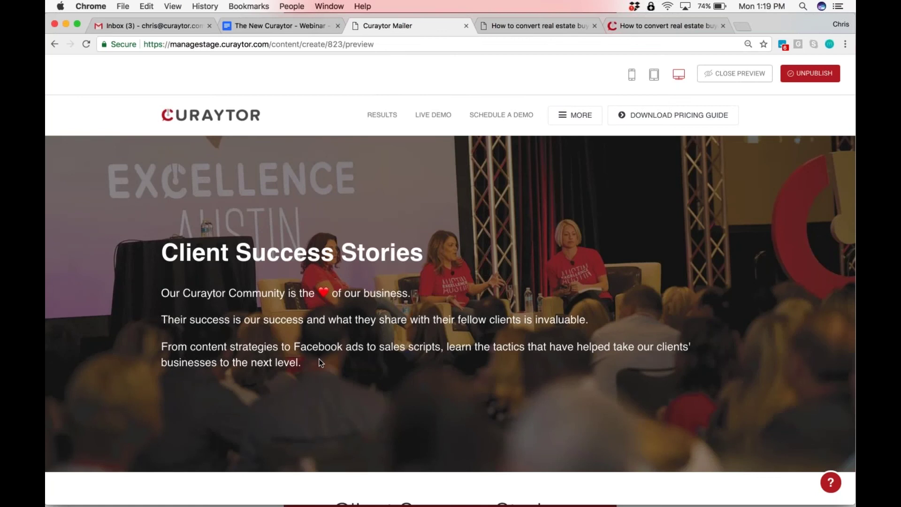
{"action": "scroll", "coordinate": [321, 362], "scroll_direction": "down", "scroll_amount": 10}
{"action": "scroll", "coordinate": [320, 362], "scroll_direction": "down", "scroll_amount": 10}
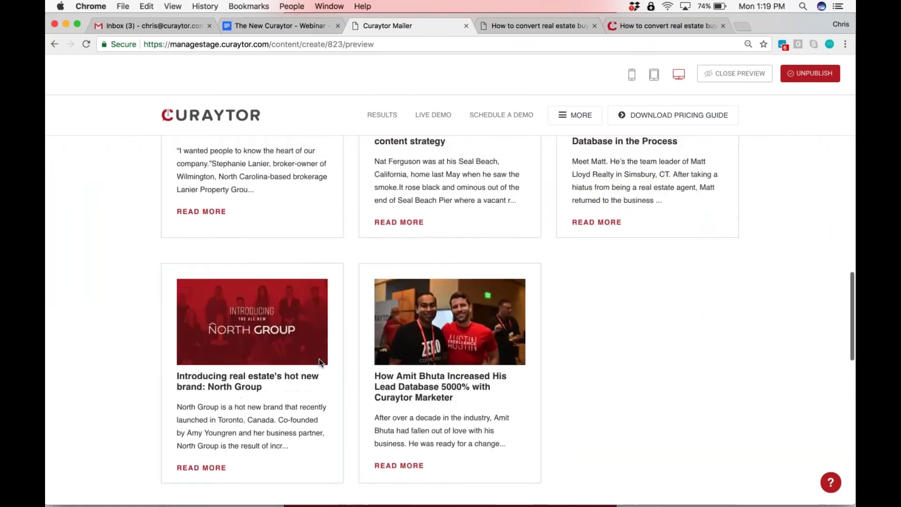
{"action": "scroll", "coordinate": [320, 362], "scroll_direction": "up", "scroll_amount": 5}
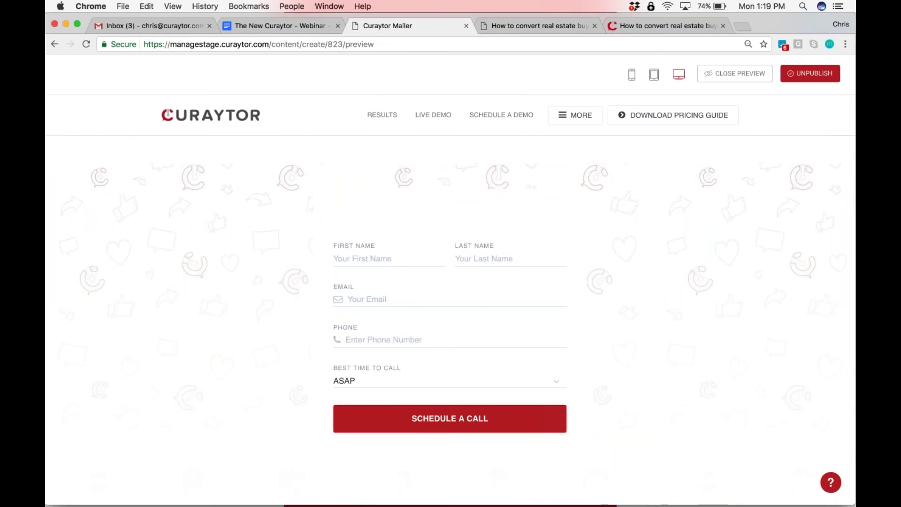
{"action": "scroll", "coordinate": [451, 300], "scroll_direction": "up", "scroll_amount": 15}
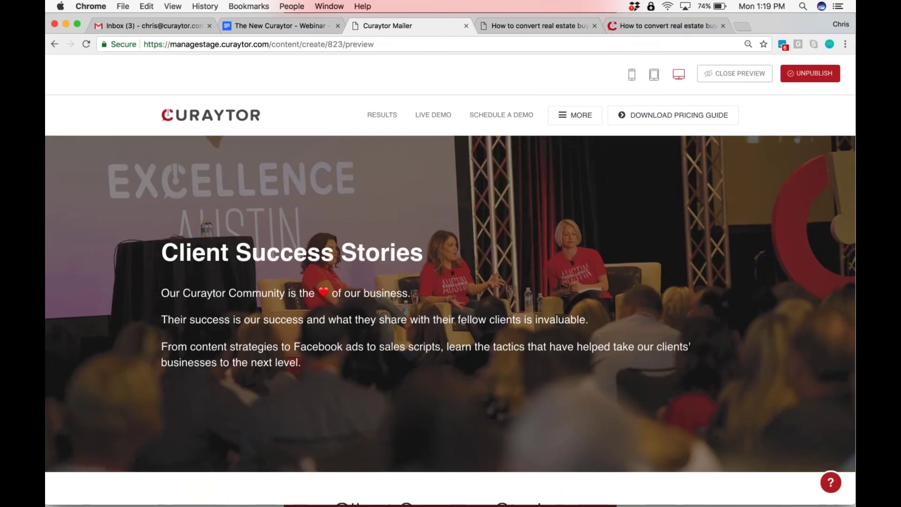
{"action": "scroll", "coordinate": [450, 300], "scroll_direction": "down", "scroll_amount": 15}
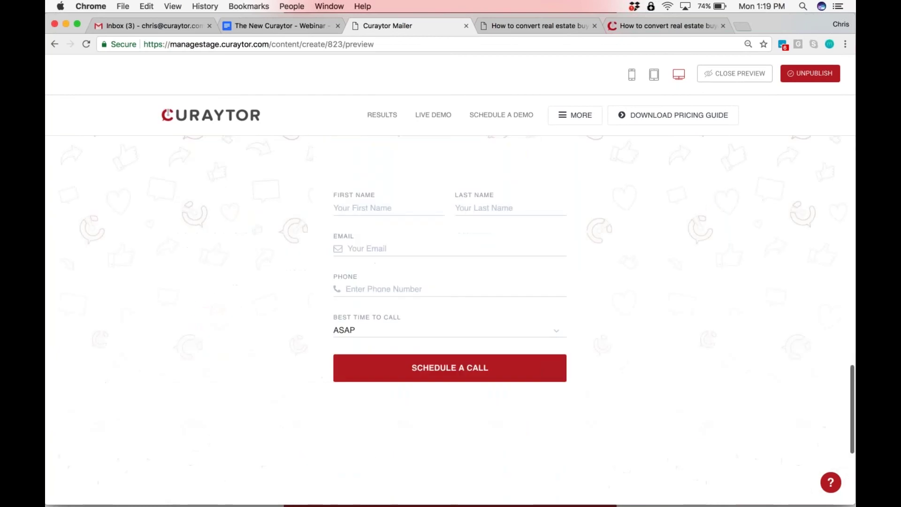
{"action": "scroll", "coordinate": [451, 300], "scroll_direction": "up", "scroll_amount": 15}
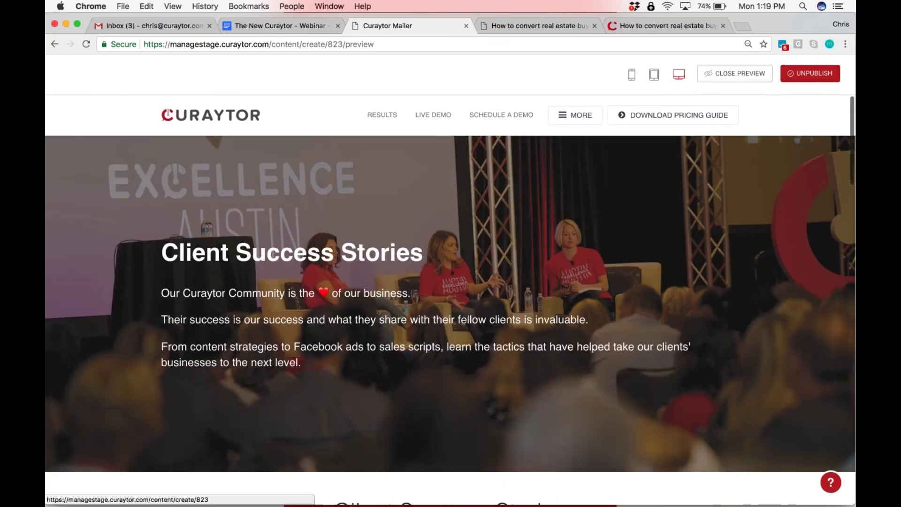
{"action": "left_click", "coordinate": [734, 73]}
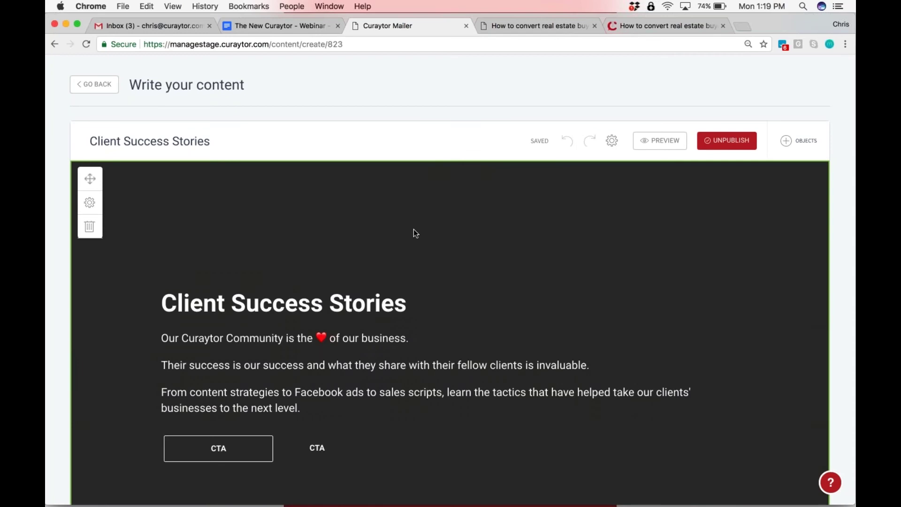
Open the gear settings of the Client Success Stories hero section
{"action": "scroll", "coordinate": [413, 230], "scroll_direction": "down", "scroll_amount": 4}
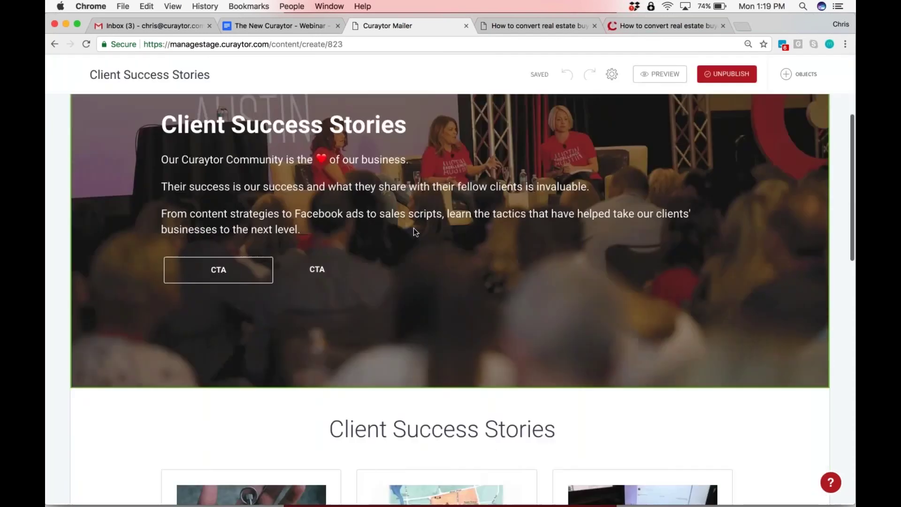
{"action": "scroll", "coordinate": [413, 228], "scroll_direction": "down", "scroll_amount": 15}
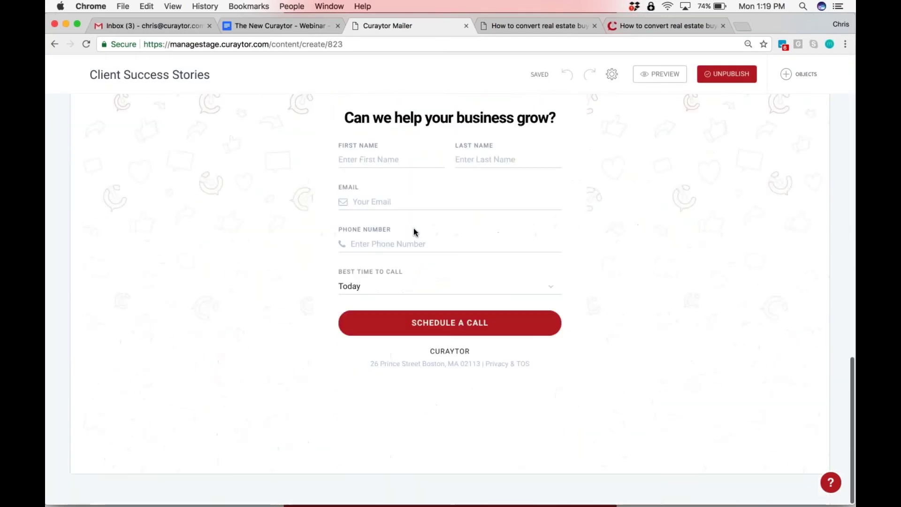
{"action": "scroll", "coordinate": [413, 228], "scroll_direction": "up", "scroll_amount": 15}
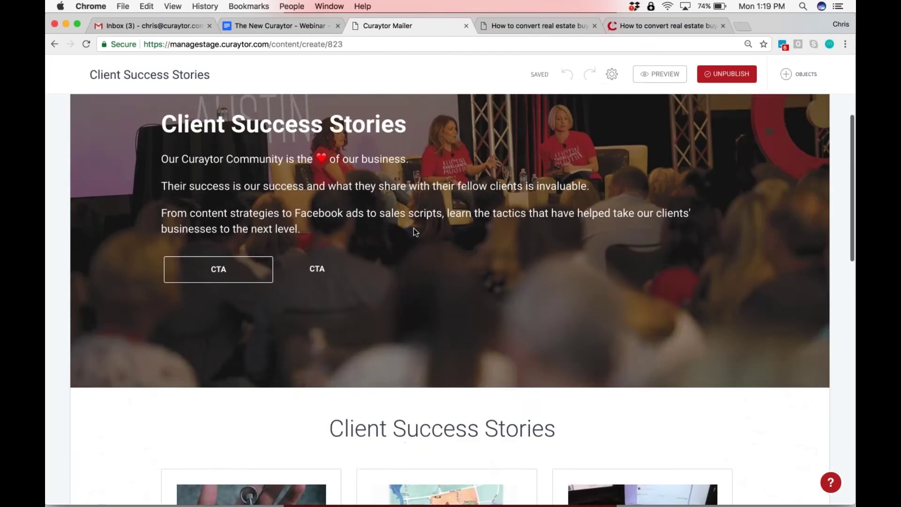
{"action": "scroll", "coordinate": [414, 228], "scroll_direction": "up", "scroll_amount": 4}
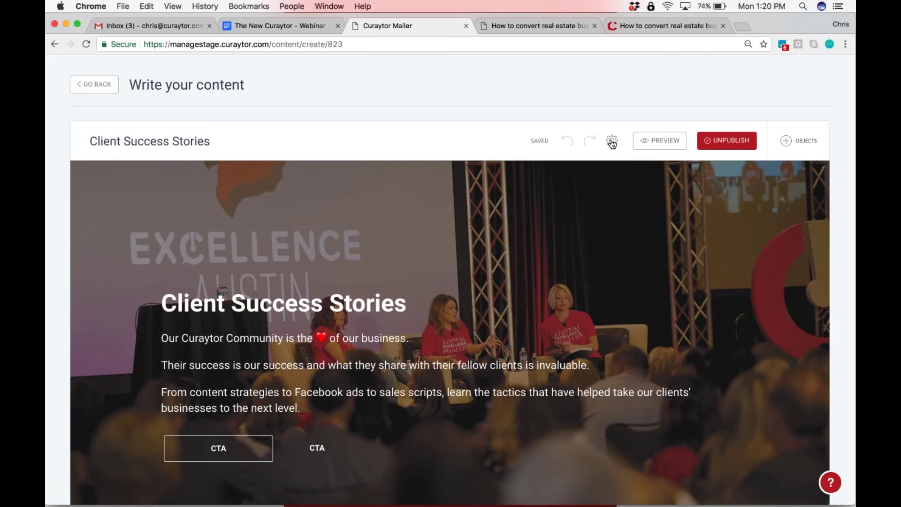
{"action": "scroll", "coordinate": [450, 329], "scroll_direction": "down", "scroll_amount": 1}
{"action": "scroll", "coordinate": [449, 282], "scroll_direction": "down", "scroll_amount": 2}
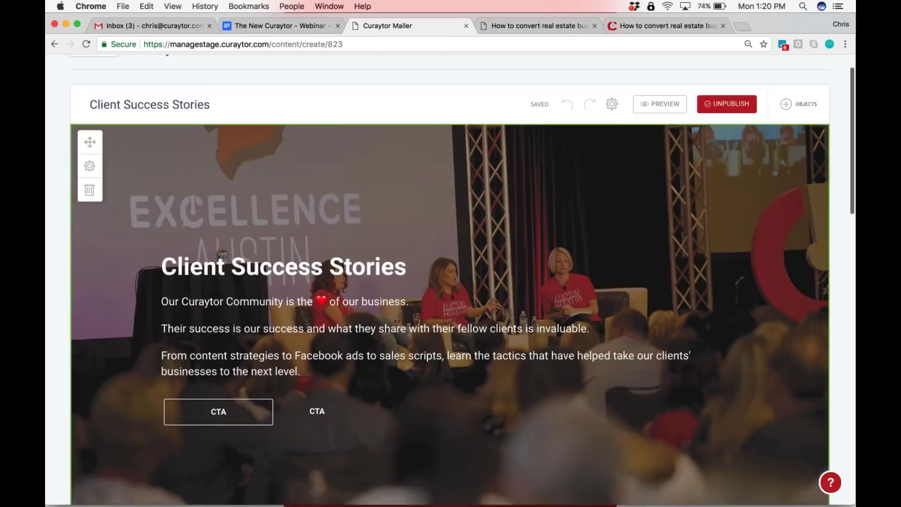
{"action": "scroll", "coordinate": [450, 282], "scroll_direction": "up", "scroll_amount": 1}
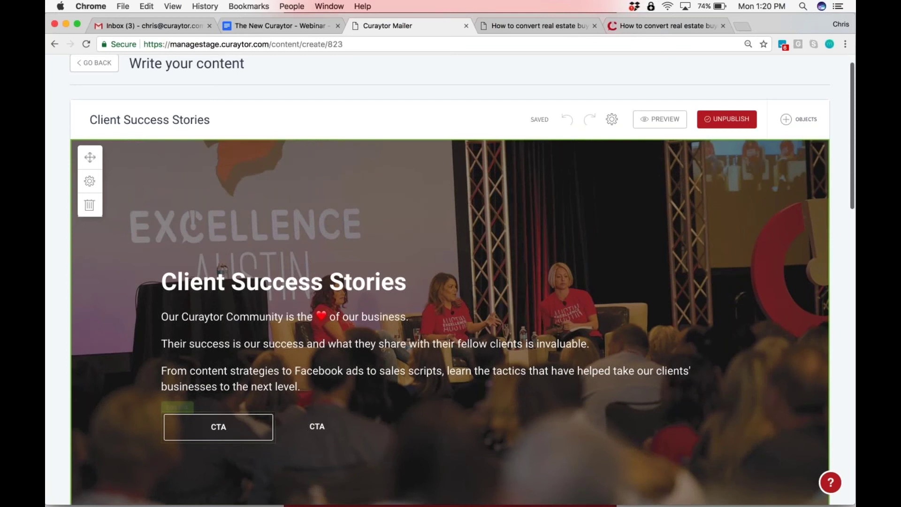
{"action": "left_click", "coordinate": [89, 181]}
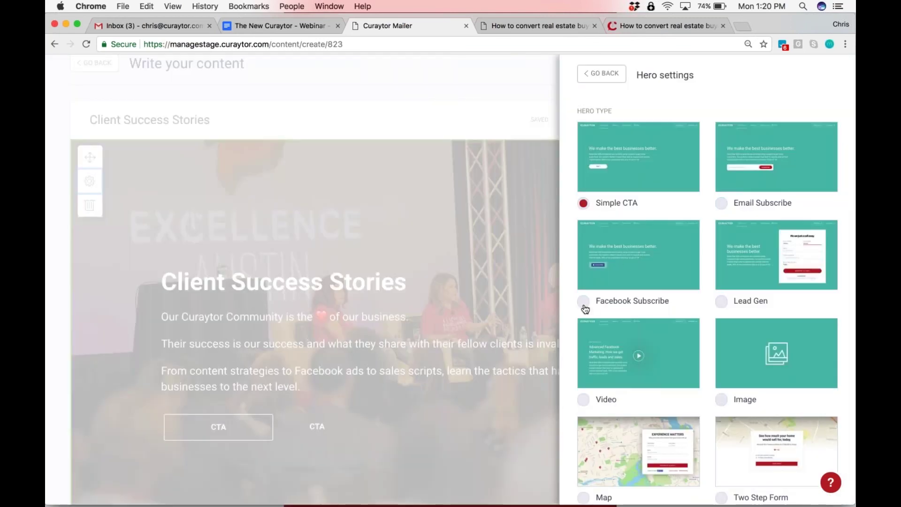
Set the hero type to Facebook Subscribe with Center alignment and close the settings
{"action": "left_click", "coordinate": [584, 303]}
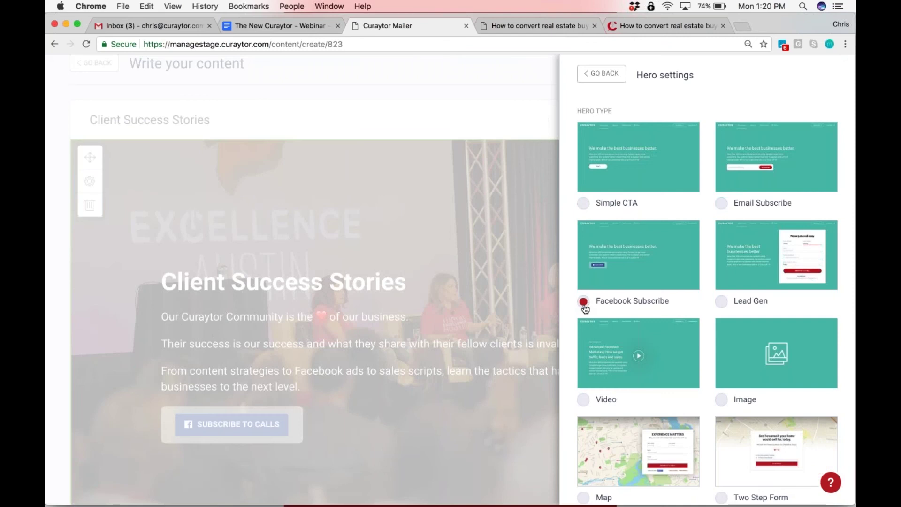
{"action": "scroll", "coordinate": [584, 308], "scroll_direction": "down", "scroll_amount": 10}
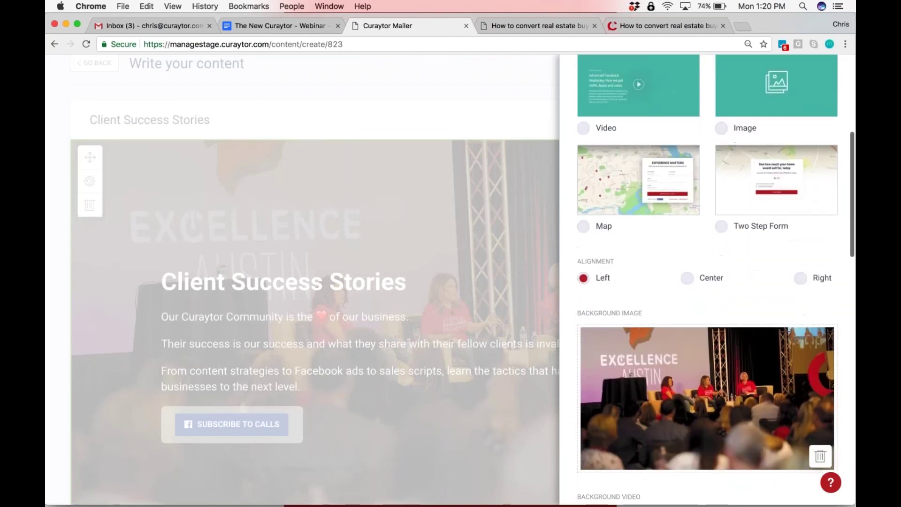
{"action": "left_click", "coordinate": [687, 278]}
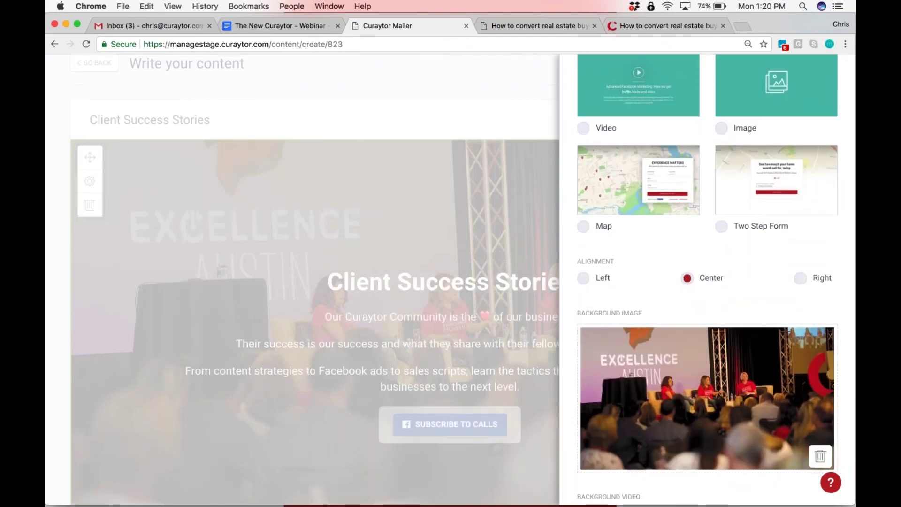
{"action": "scroll", "coordinate": [708, 279], "scroll_direction": "down", "scroll_amount": 7}
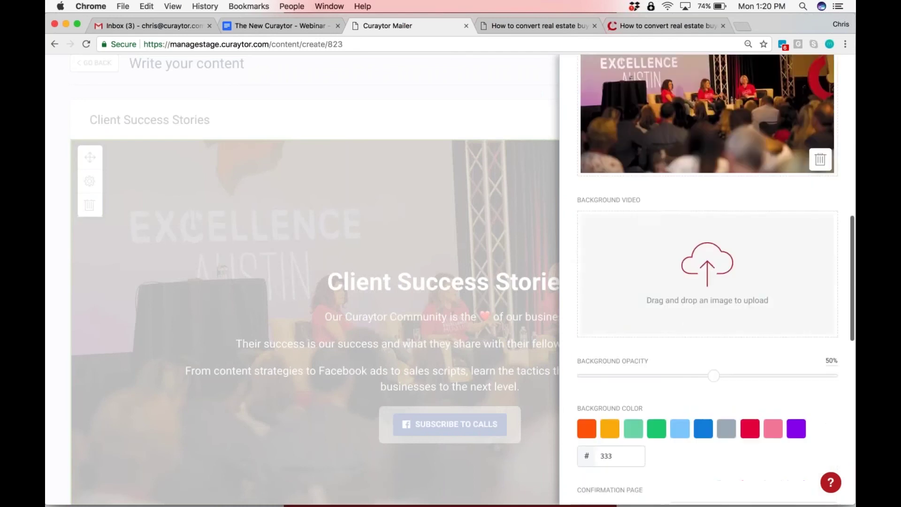
{"action": "scroll", "coordinate": [708, 279], "scroll_direction": "down", "scroll_amount": 8}
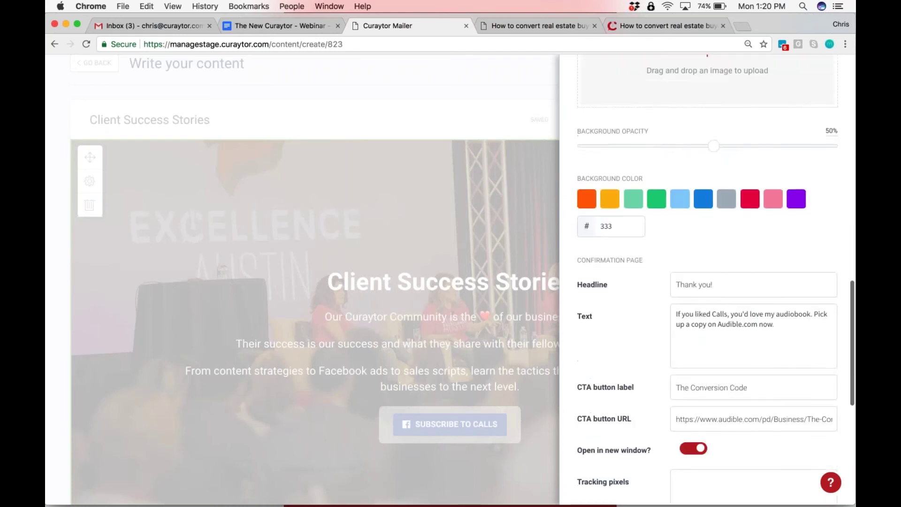
{"action": "scroll", "coordinate": [707, 280], "scroll_direction": "up", "scroll_amount": 2}
{"action": "scroll", "coordinate": [626, 297], "scroll_direction": "up", "scroll_amount": 10}
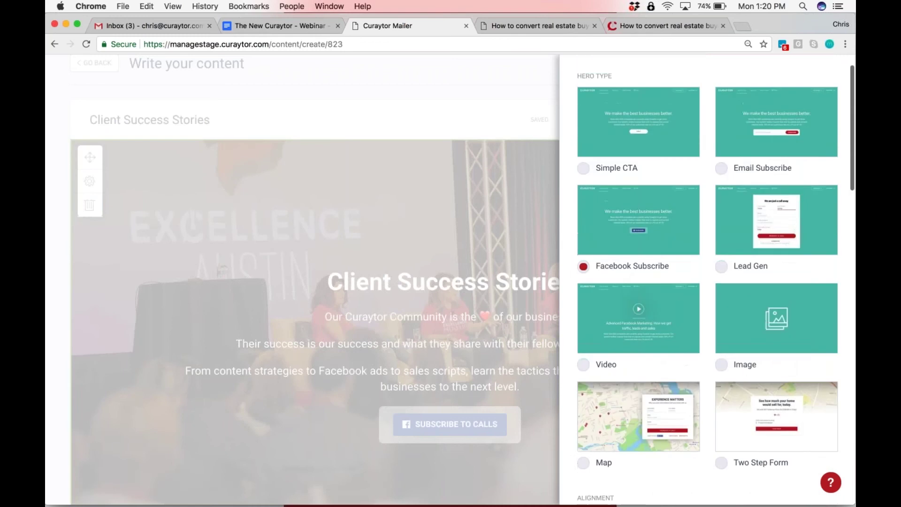
{"action": "key", "text": "Escape"}
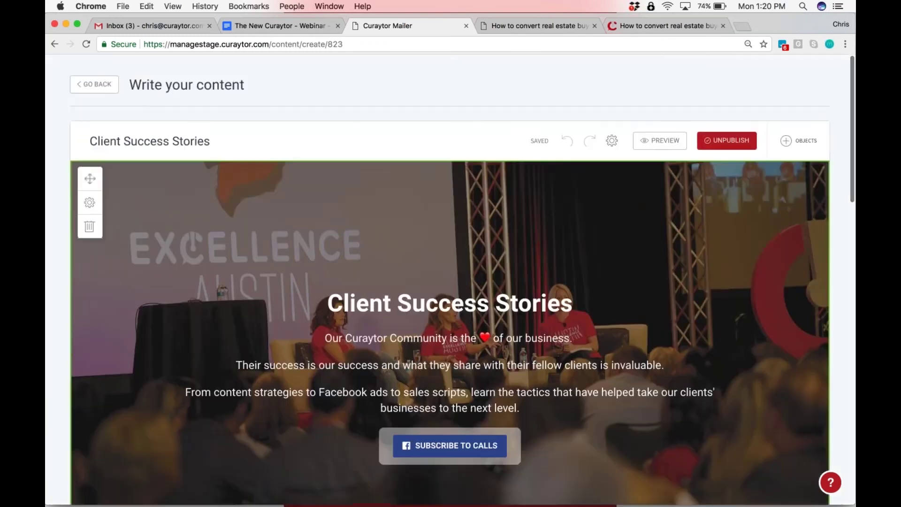
{"action": "scroll", "coordinate": [449, 281], "scroll_direction": "down", "scroll_amount": 3}
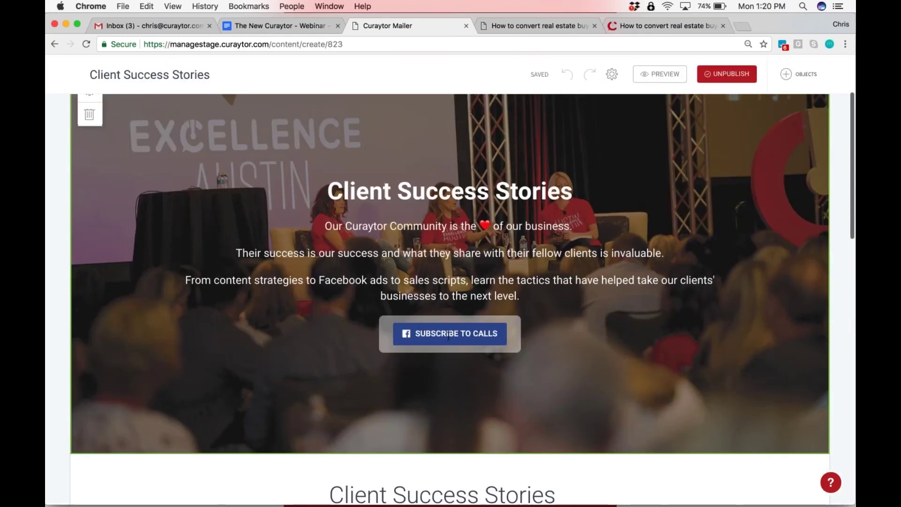
{"action": "scroll", "coordinate": [448, 336], "scroll_direction": "down", "scroll_amount": 4}
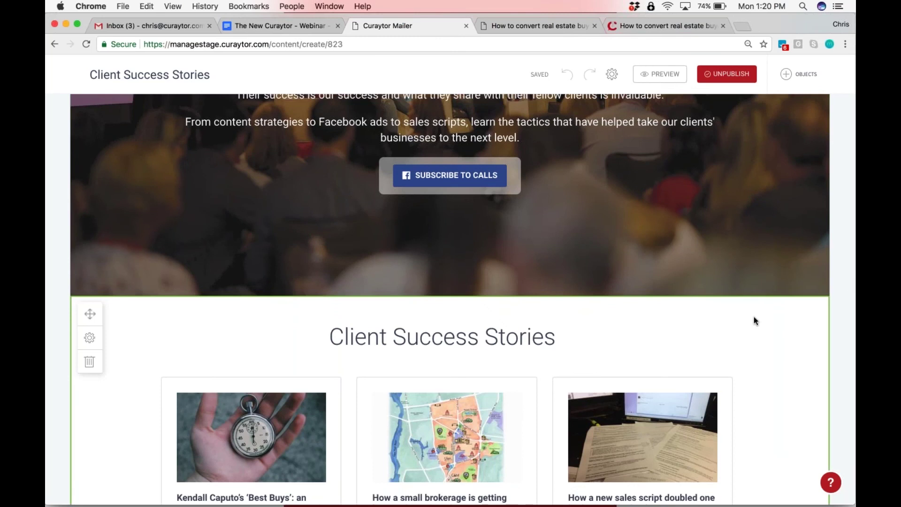
Scroll the Client Success Stories page down and back up, then preview it
{"action": "scroll", "coordinate": [787, 314], "scroll_direction": "down", "scroll_amount": 10}
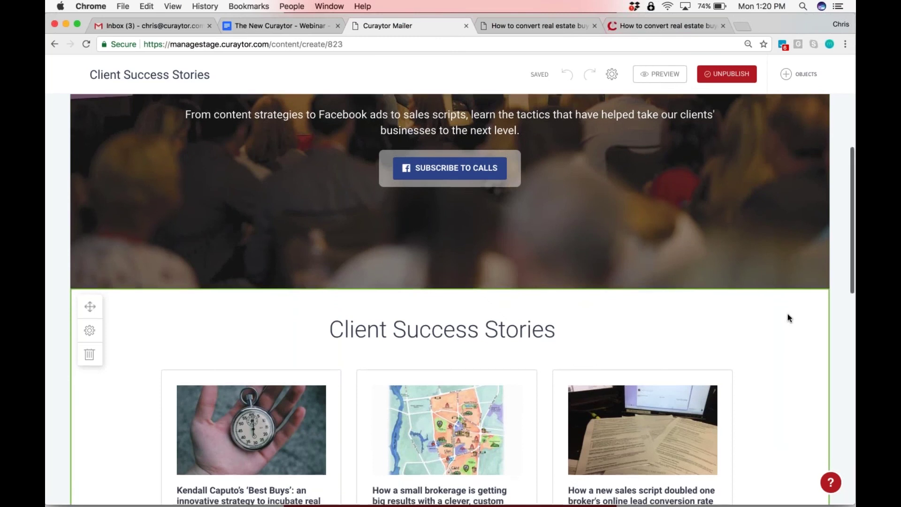
{"action": "scroll", "coordinate": [788, 313], "scroll_direction": "down", "scroll_amount": 4}
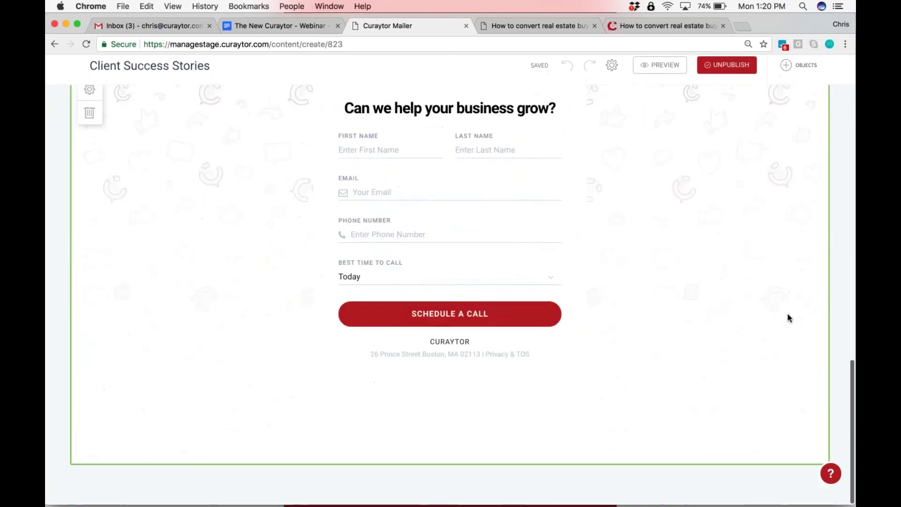
{"action": "scroll", "coordinate": [787, 314], "scroll_direction": "up", "scroll_amount": 15}
{"action": "scroll", "coordinate": [787, 314], "scroll_direction": "up", "scroll_amount": 2}
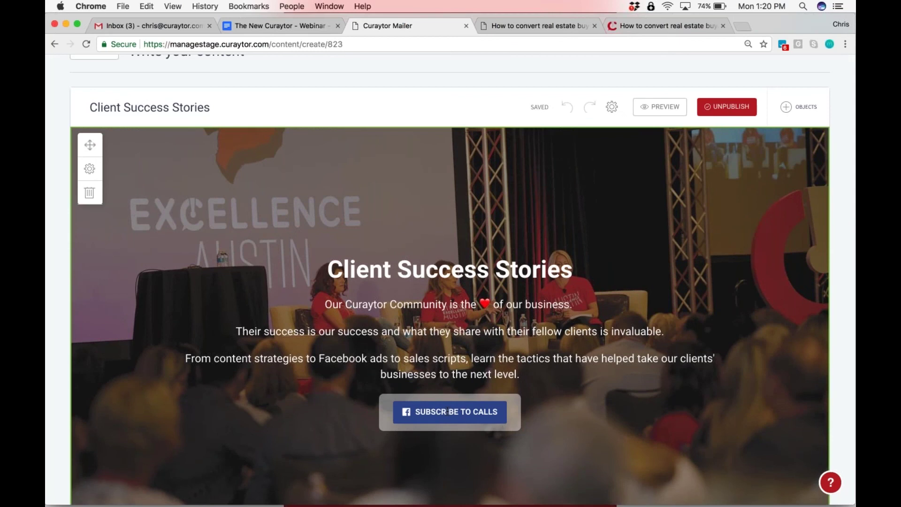
{"action": "left_click", "coordinate": [660, 106]}
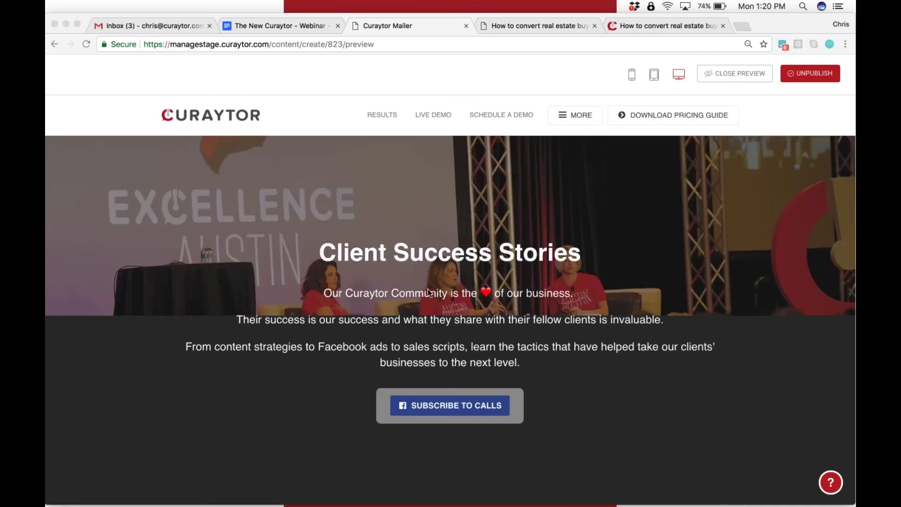
Scroll down the page preview and expand, then collapse, the MORE menu
{"action": "scroll", "coordinate": [427, 289], "scroll_direction": "down", "scroll_amount": 2}
{"action": "scroll", "coordinate": [427, 288], "scroll_direction": "down", "scroll_amount": 7}
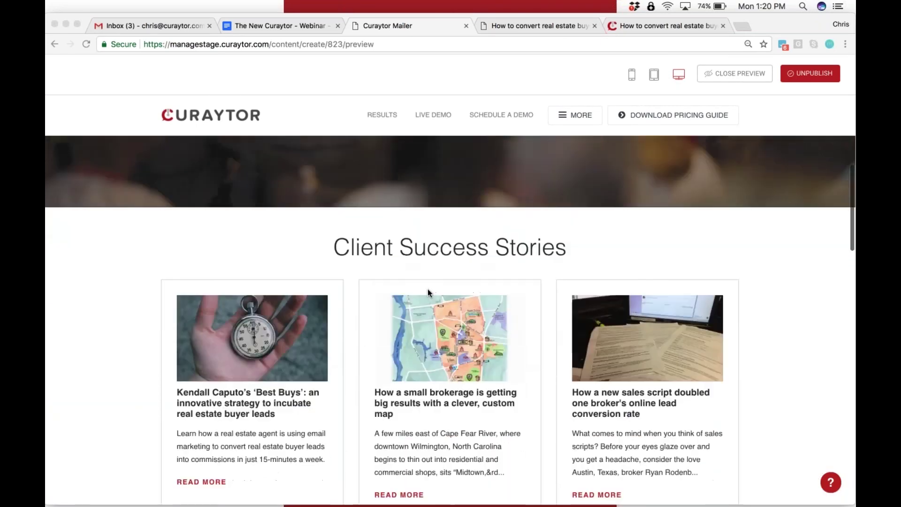
{"action": "scroll", "coordinate": [427, 289], "scroll_direction": "down", "scroll_amount": 1}
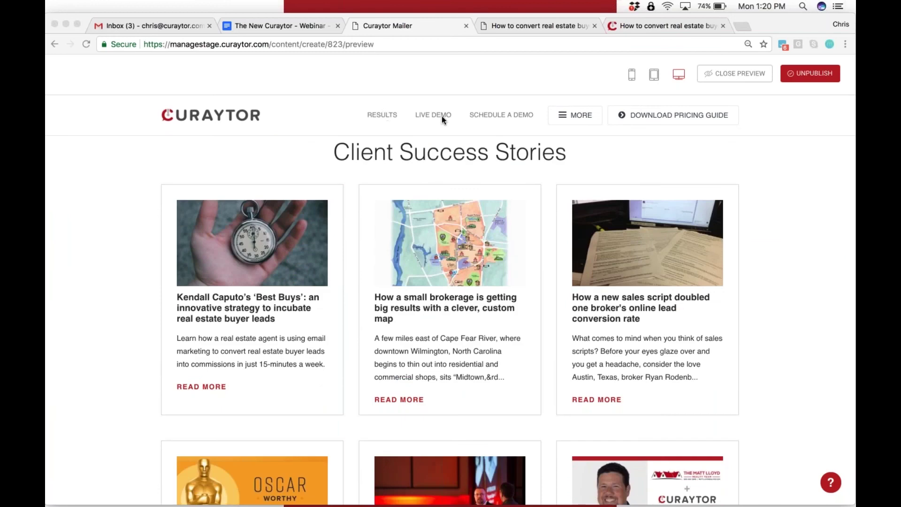
{"action": "left_click", "coordinate": [575, 115]}
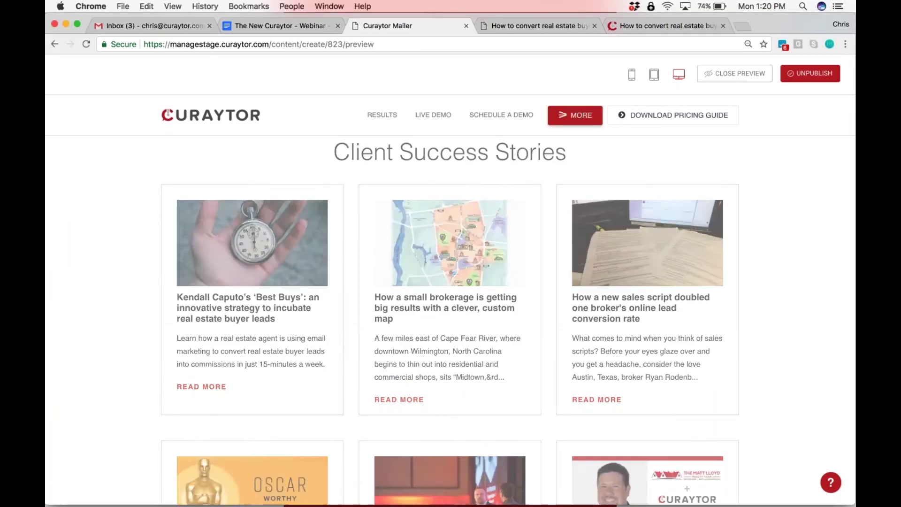
{"action": "left_click", "coordinate": [557, 120]}
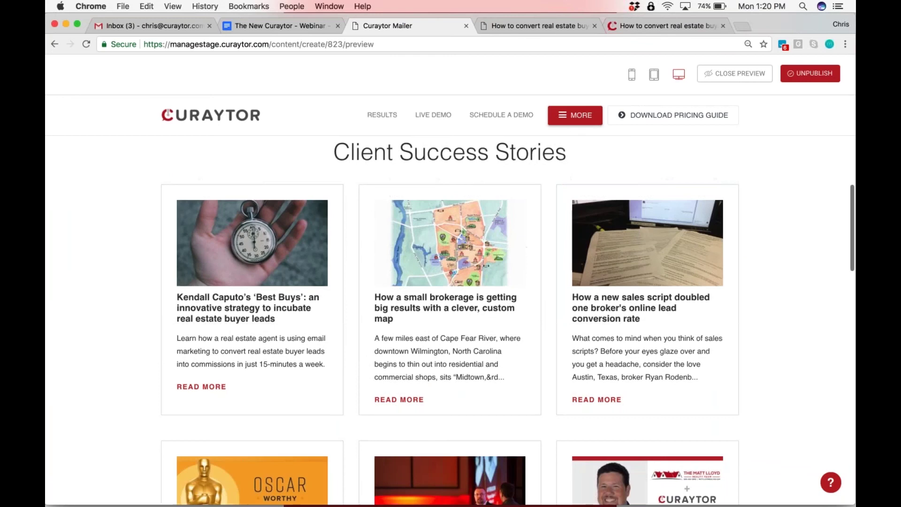
{"action": "scroll", "coordinate": [451, 305], "scroll_direction": "down", "scroll_amount": 10}
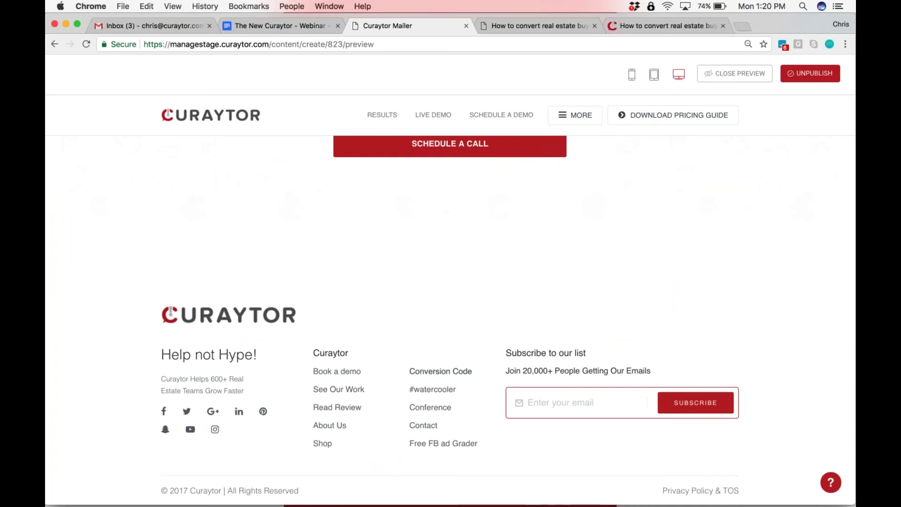
Check the footer, scroll back up and close the preview to resume editing
{"action": "left_click", "coordinate": [429, 389]}
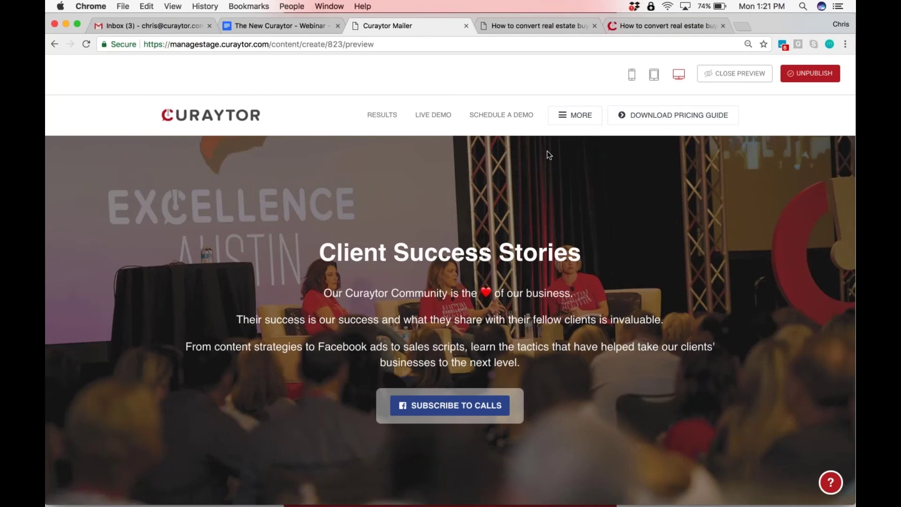
{"action": "scroll", "coordinate": [550, 155], "scroll_direction": "down", "scroll_amount": 20}
{"action": "scroll", "coordinate": [549, 155], "scroll_direction": "up", "scroll_amount": 10}
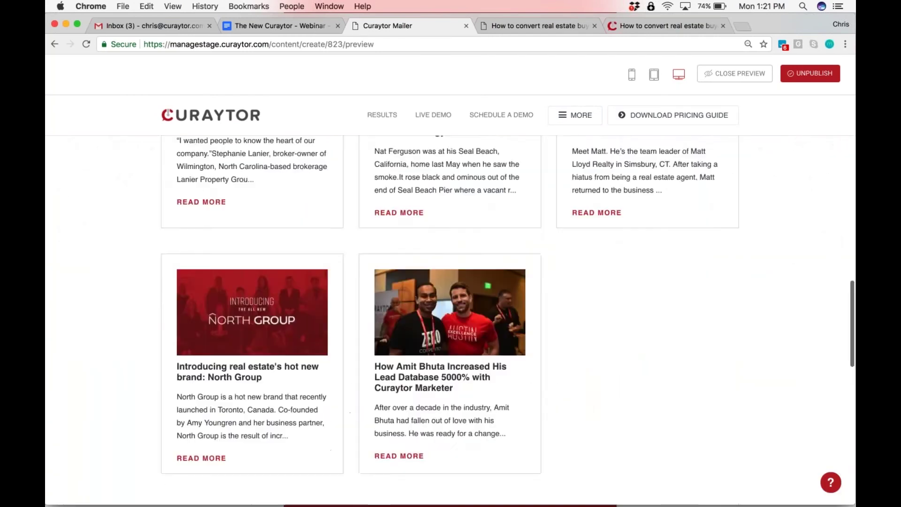
{"action": "scroll", "coordinate": [451, 301], "scroll_direction": "up", "scroll_amount": 10}
{"action": "left_click", "coordinate": [735, 73]}
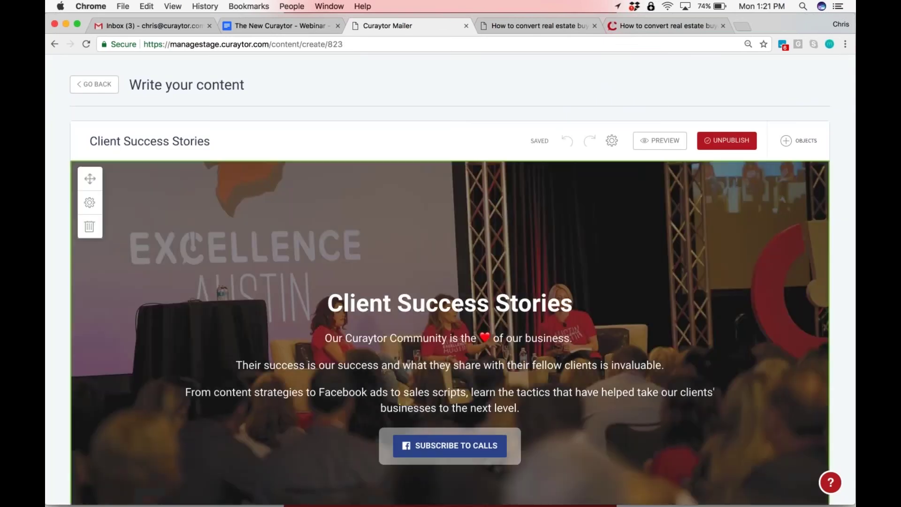
Switch on Hide header and Hide footer in the page settings, then preview the page
{"action": "left_click", "coordinate": [612, 141]}
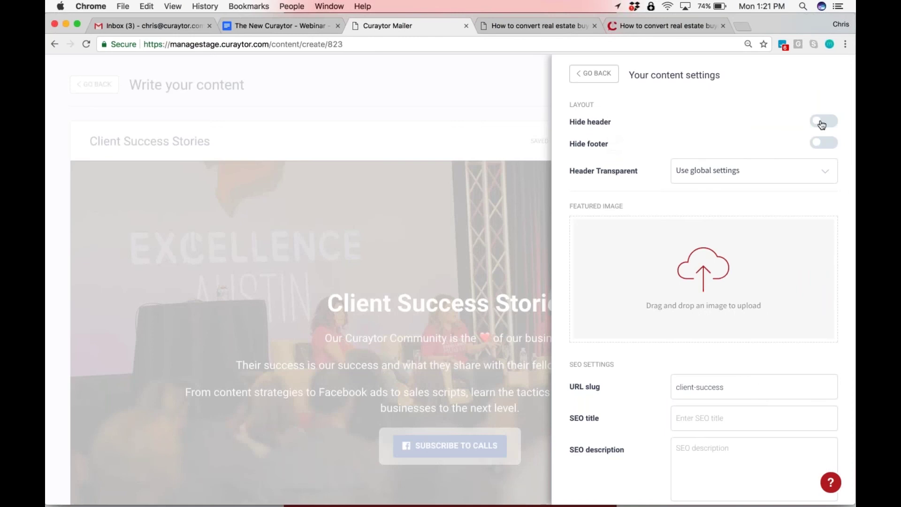
{"action": "left_click", "coordinate": [822, 123]}
{"action": "left_click", "coordinate": [824, 143]}
{"action": "left_click", "coordinate": [594, 77]}
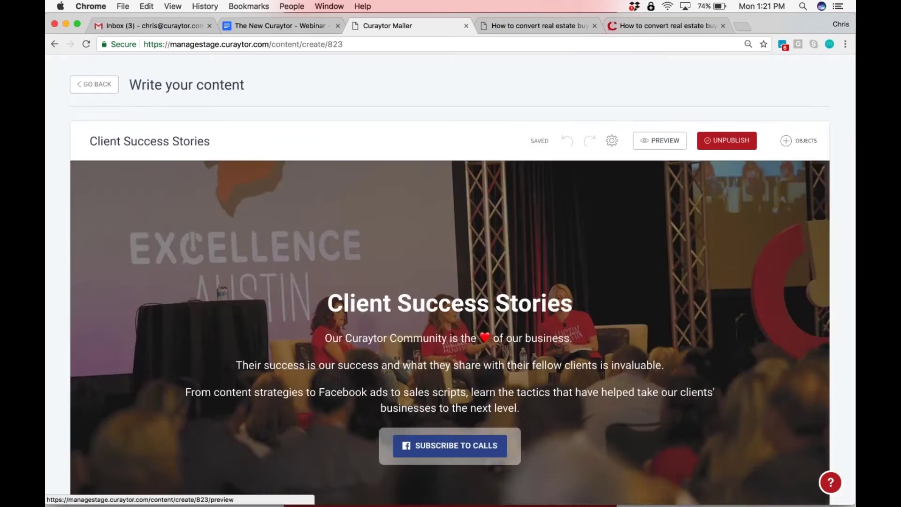
{"action": "left_click", "coordinate": [660, 140]}
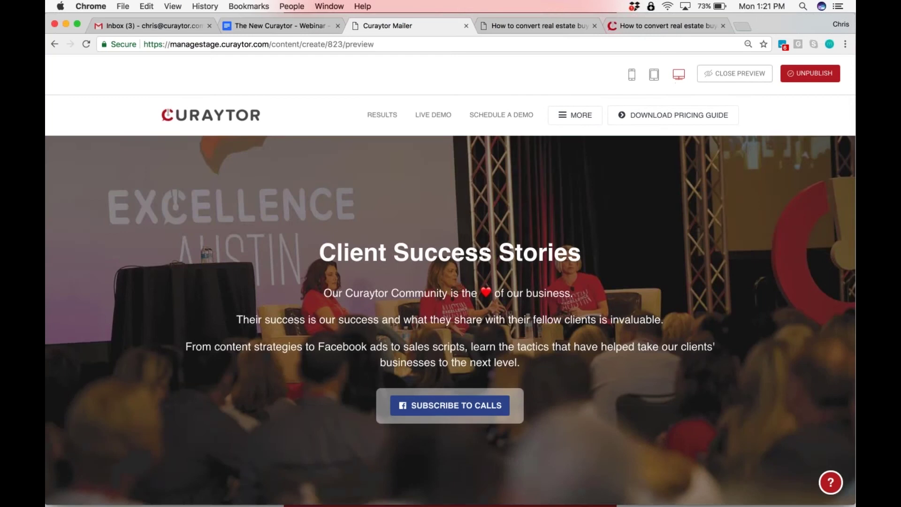
Glance over the Client Success Stories preview and close it
{"action": "scroll", "coordinate": [451, 319], "scroll_direction": "down", "scroll_amount": 20}
{"action": "scroll", "coordinate": [450, 319], "scroll_direction": "up", "scroll_amount": 20}
{"action": "left_click", "coordinate": [726, 73]}
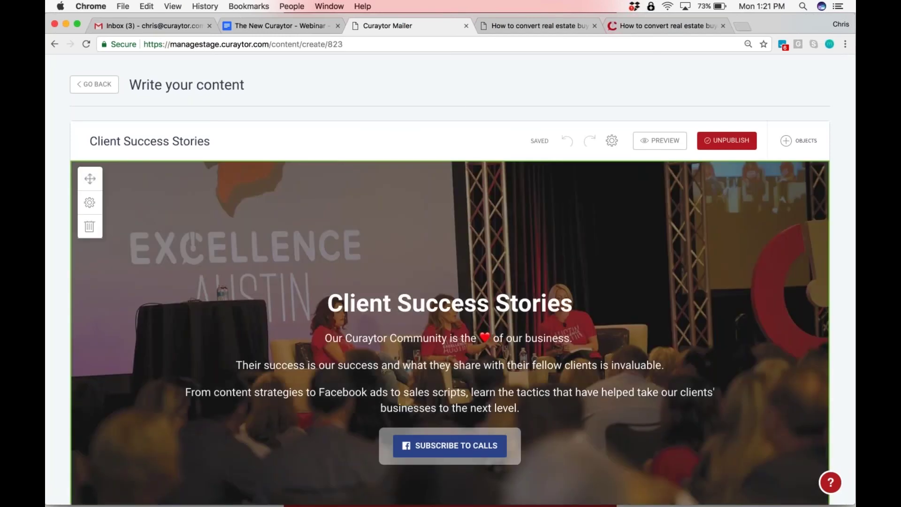
Scroll through the page in the editor and return to the Content list
{"action": "scroll", "coordinate": [451, 301], "scroll_direction": "down", "scroll_amount": 5}
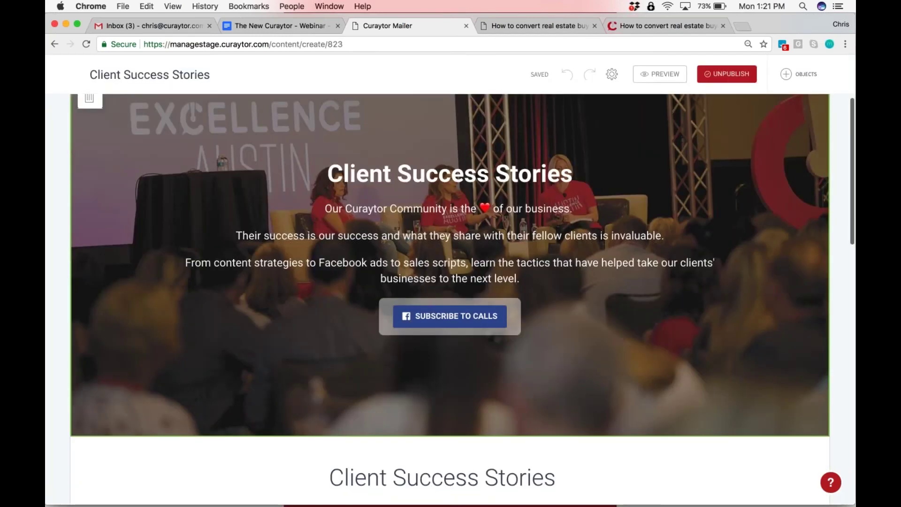
{"action": "scroll", "coordinate": [451, 300], "scroll_direction": "down", "scroll_amount": 15}
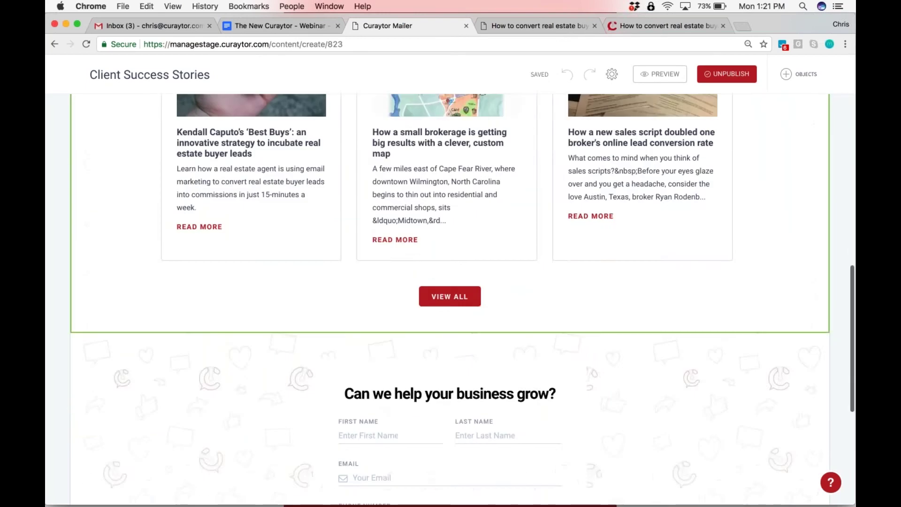
{"action": "scroll", "coordinate": [450, 301], "scroll_direction": "down", "scroll_amount": 8}
{"action": "scroll", "coordinate": [451, 300], "scroll_direction": "up", "scroll_amount": 20}
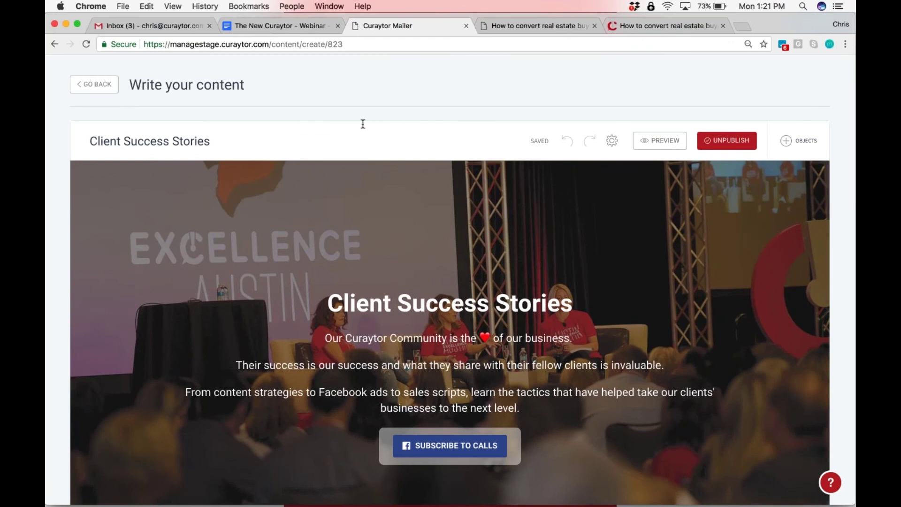
{"action": "left_click", "coordinate": [94, 84]}
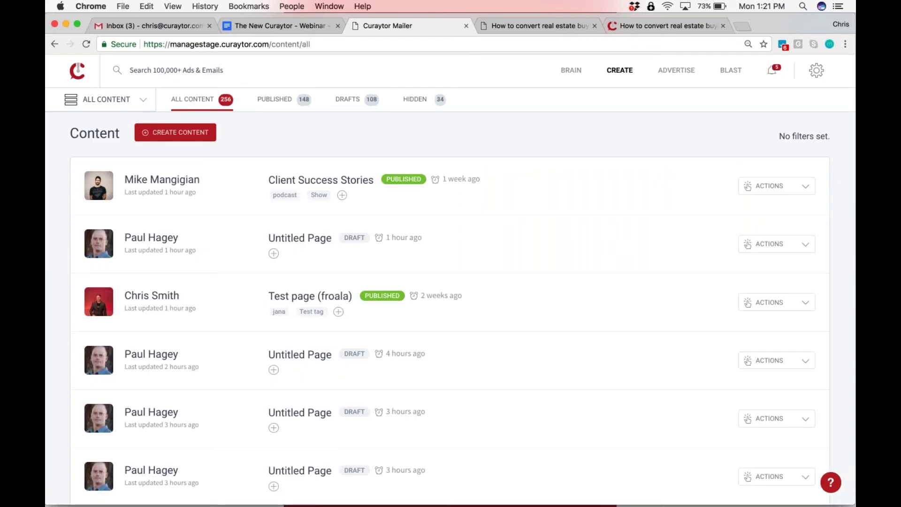
Start a new page, drop a Hero block onto it and set its hero type to Video
{"action": "left_click", "coordinate": [175, 133]}
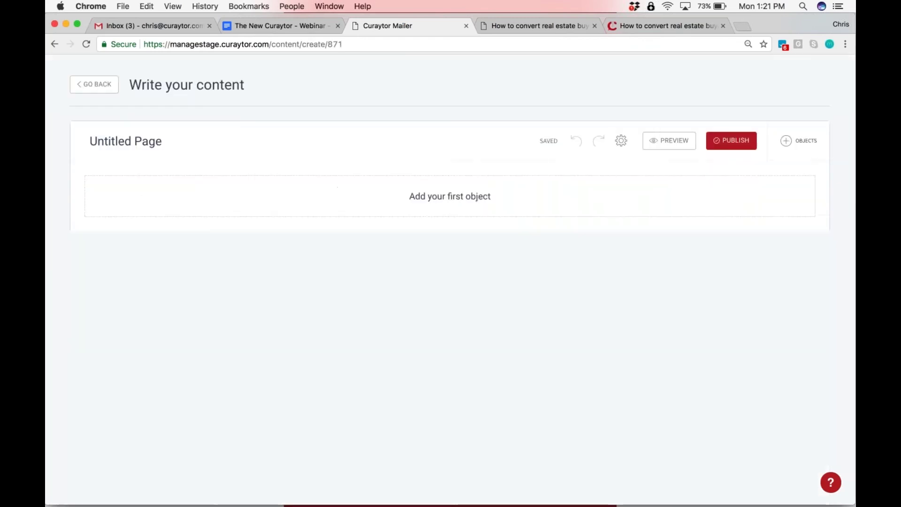
{"action": "left_click", "coordinate": [798, 140]}
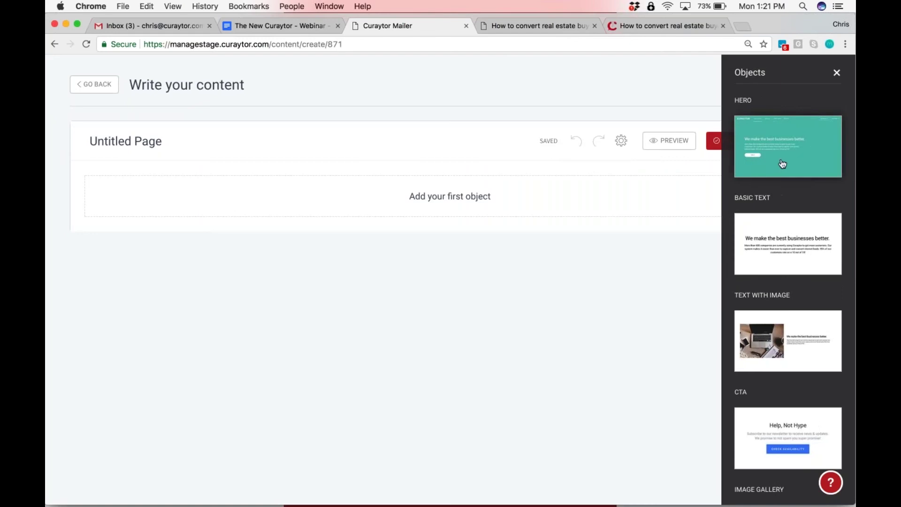
{"action": "left_click_drag", "start_coordinate": [789, 146], "coordinate": [525, 205]}
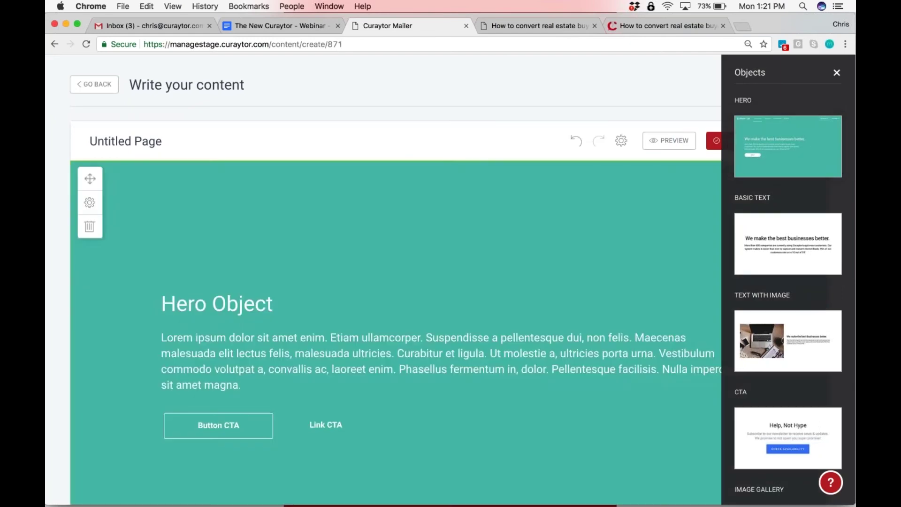
{"action": "left_click", "coordinate": [87, 202]}
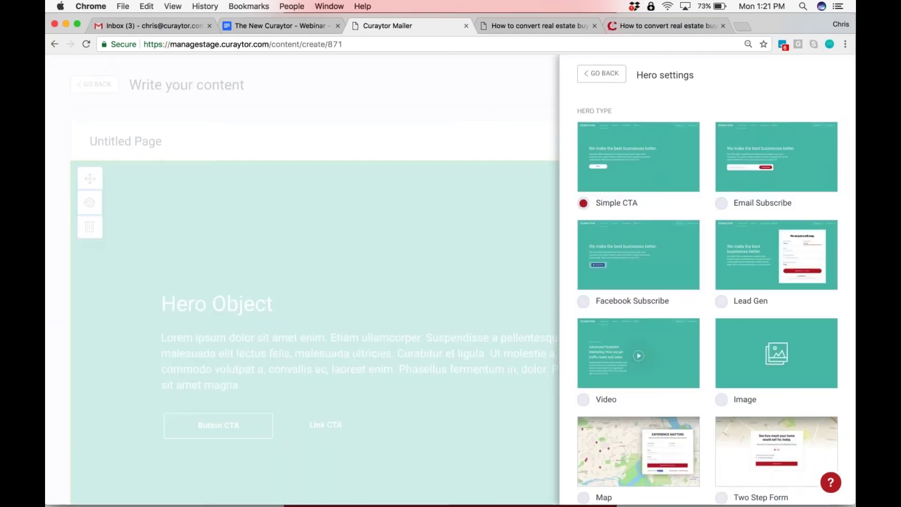
{"action": "left_click", "coordinate": [608, 386]}
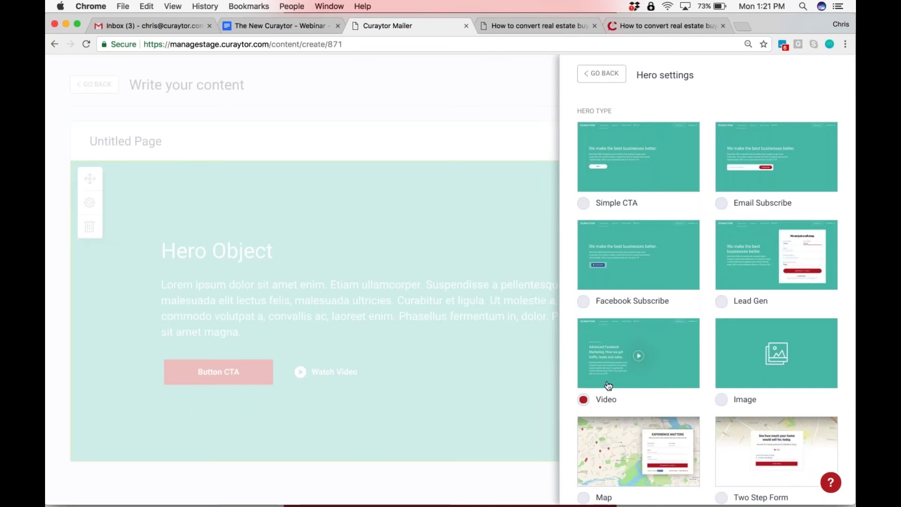
{"action": "left_click", "coordinate": [601, 73]}
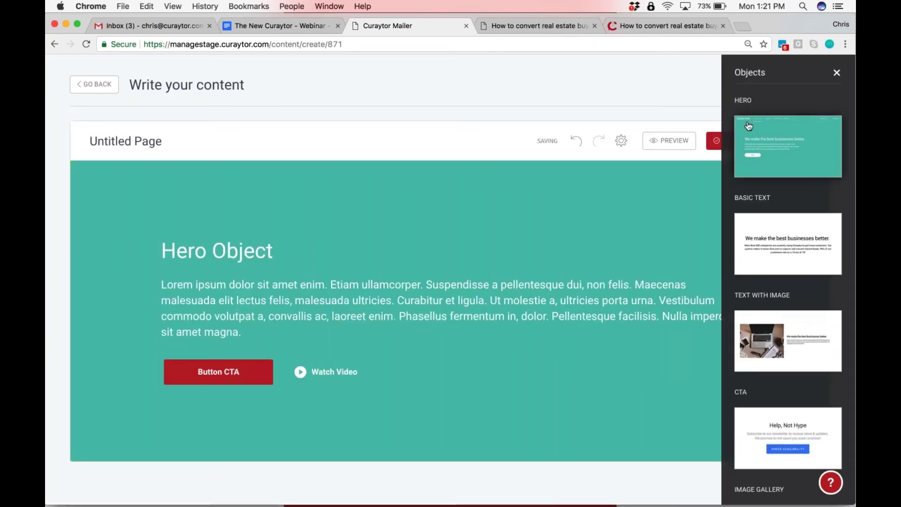
{"action": "left_click", "coordinate": [837, 72]}
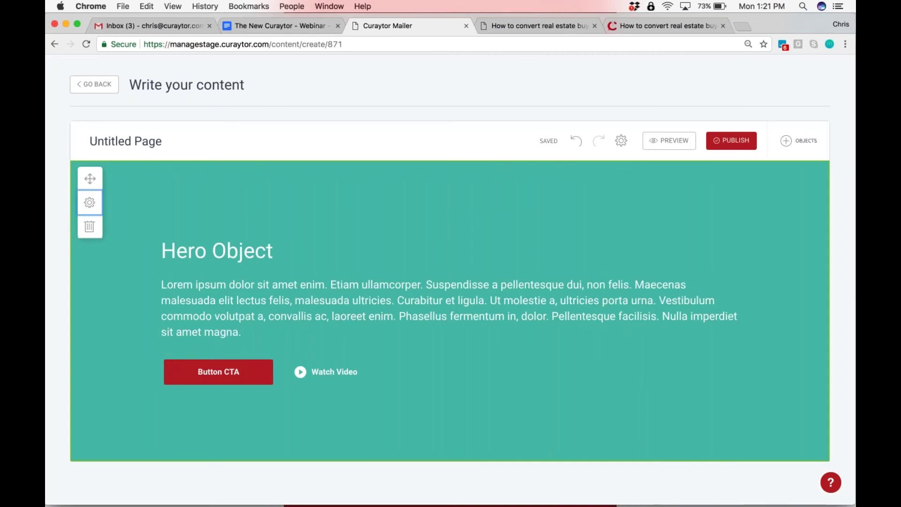
{"action": "left_click", "coordinate": [89, 202]}
Switch the hero type to Facebook Subscribe
{"action": "left_click", "coordinate": [584, 301]}
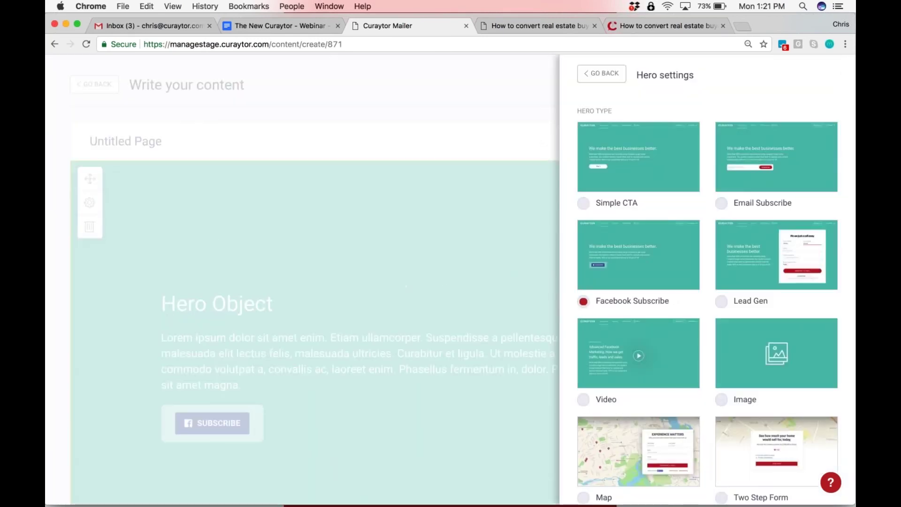
{"action": "key", "text": "Escape"}
{"action": "scroll", "coordinate": [450, 300], "scroll_direction": "down", "scroll_amount": 2}
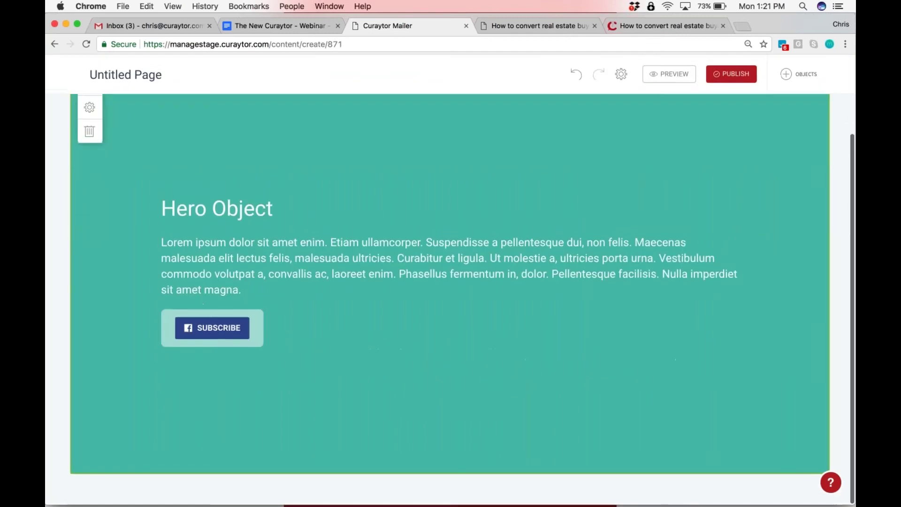
{"action": "scroll", "coordinate": [360, 347], "scroll_direction": "up", "scroll_amount": 2}
{"action": "left_click", "coordinate": [89, 164]}
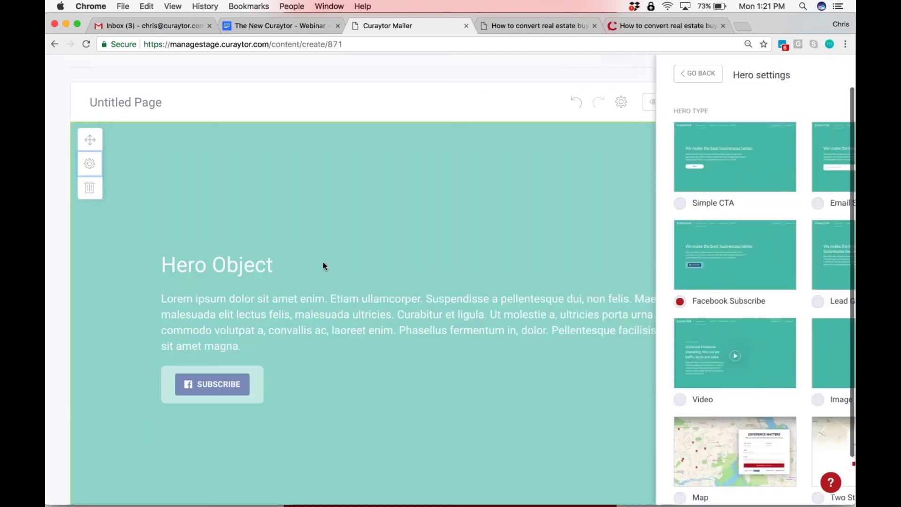
{"action": "scroll", "coordinate": [704, 328], "scroll_direction": "down", "scroll_amount": 10}
{"action": "scroll", "coordinate": [707, 281], "scroll_direction": "up", "scroll_amount": 5}
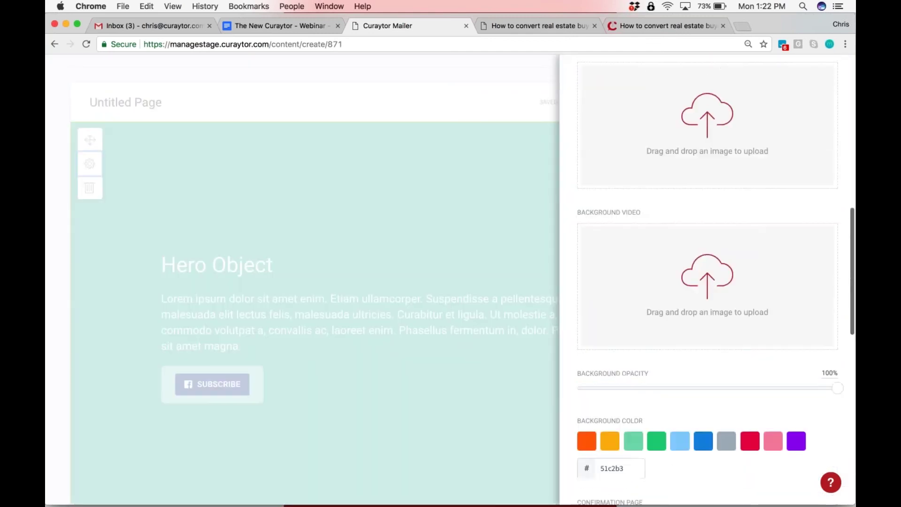
Upload 1080fb_04_serviceatscale.mp4 from Downloads as the hero's background video
{"action": "left_click", "coordinate": [684, 307]}
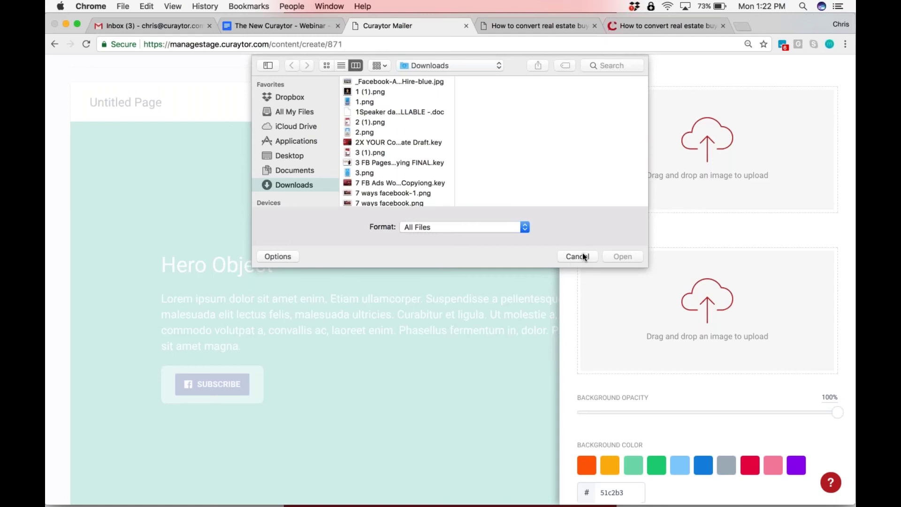
{"action": "scroll", "coordinate": [399, 164], "scroll_direction": "down", "scroll_amount": 6}
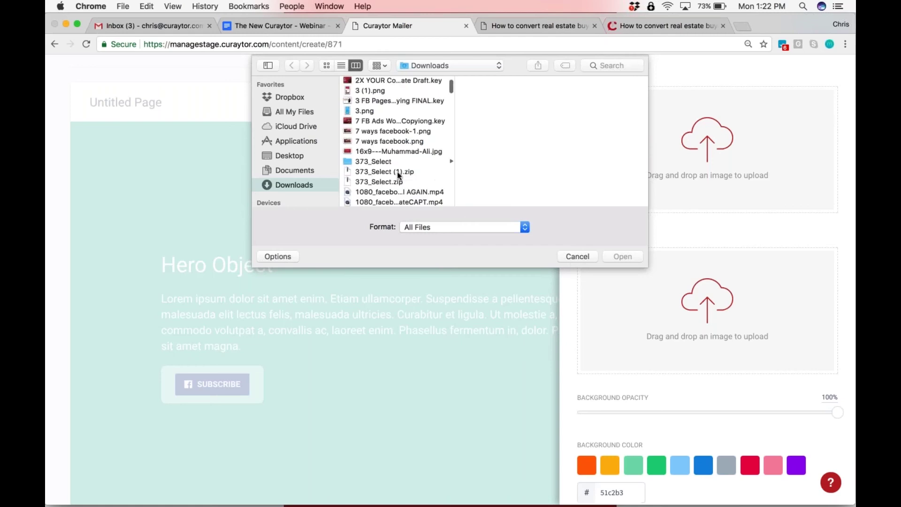
{"action": "left_click", "coordinate": [400, 114]}
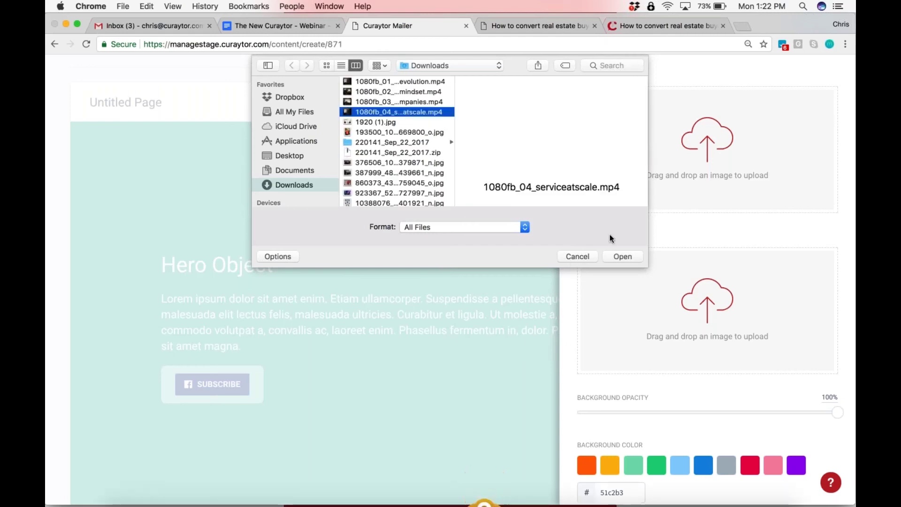
{"action": "left_click", "coordinate": [610, 257]}
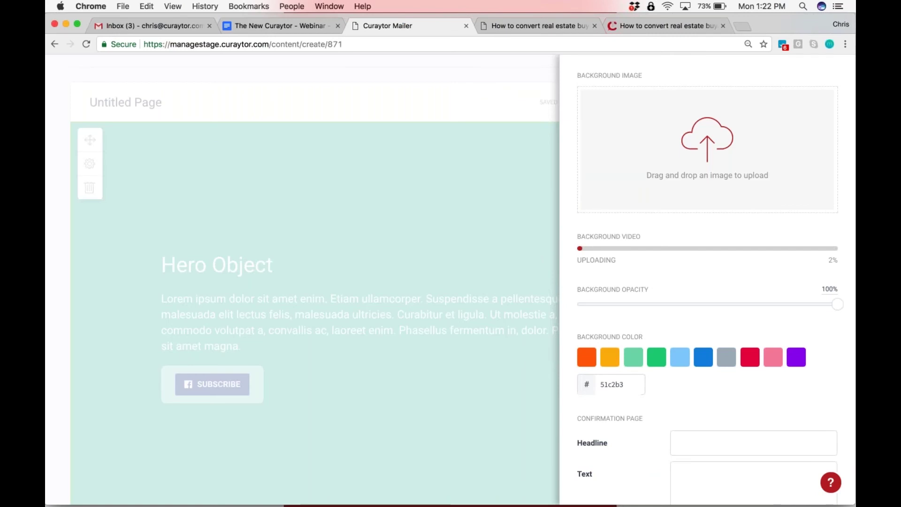
{"action": "scroll", "coordinate": [704, 281], "scroll_direction": "up", "scroll_amount": 10}
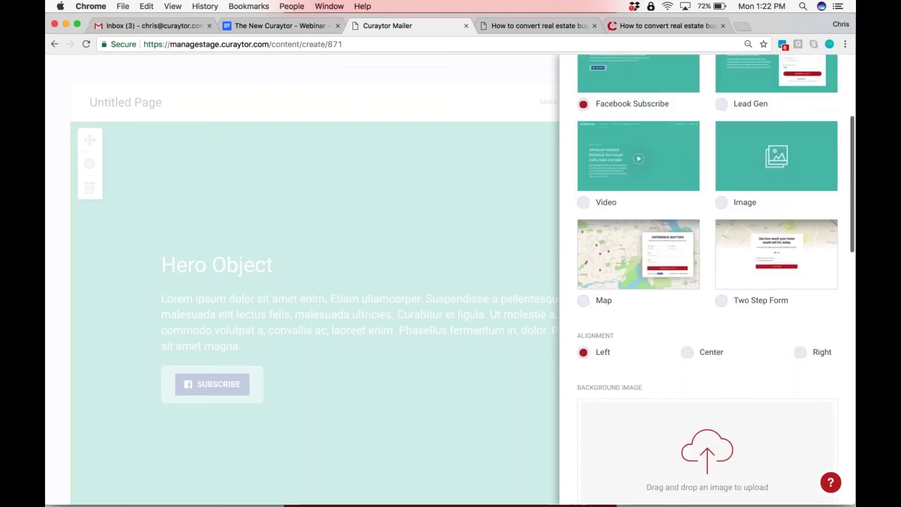
{"action": "left_click", "coordinate": [281, 264]}
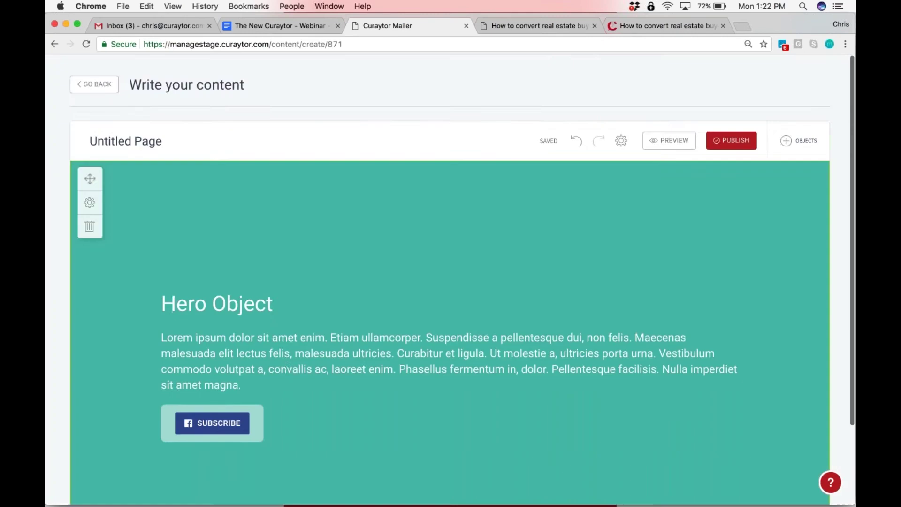
{"action": "scroll", "coordinate": [281, 264], "scroll_direction": "down", "scroll_amount": 2}
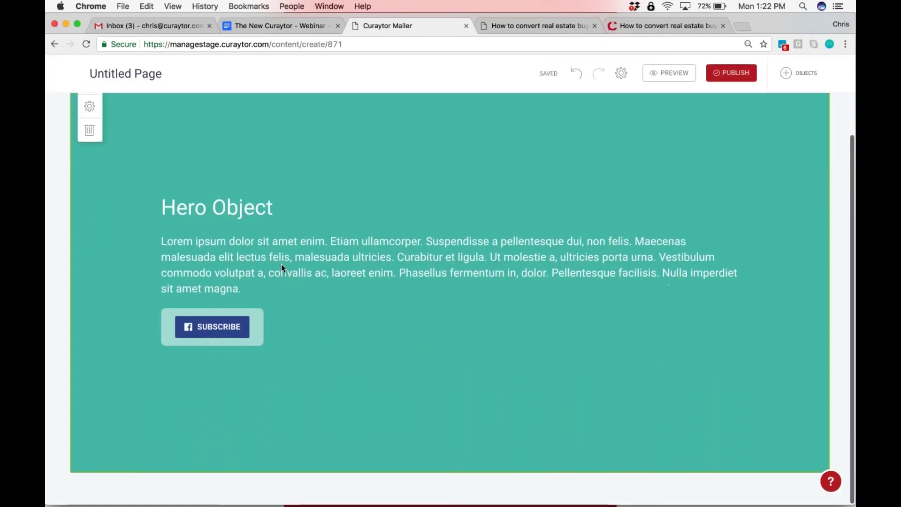
{"action": "scroll", "coordinate": [280, 264], "scroll_direction": "up", "scroll_amount": 2}
{"action": "scroll", "coordinate": [280, 264], "scroll_direction": "down", "scroll_amount": 2}
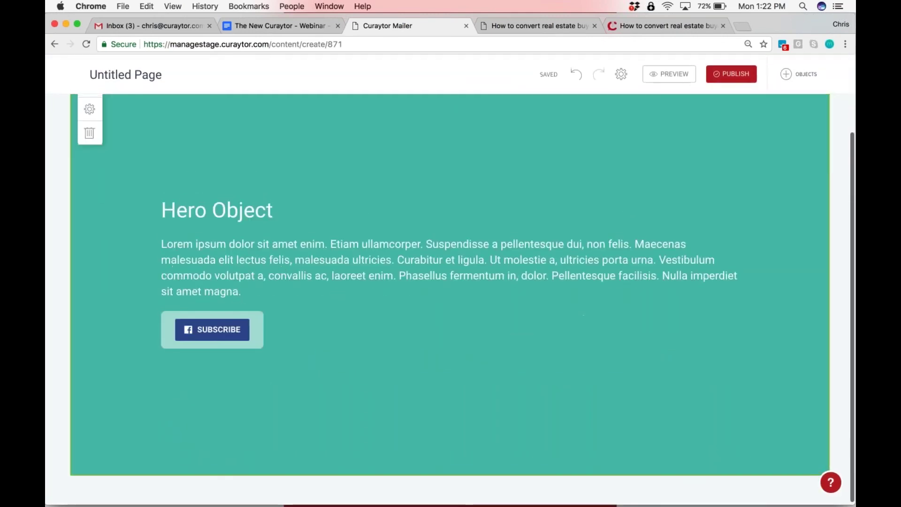
Place a Reviews block directly below the hero
{"action": "left_click", "coordinate": [785, 73]}
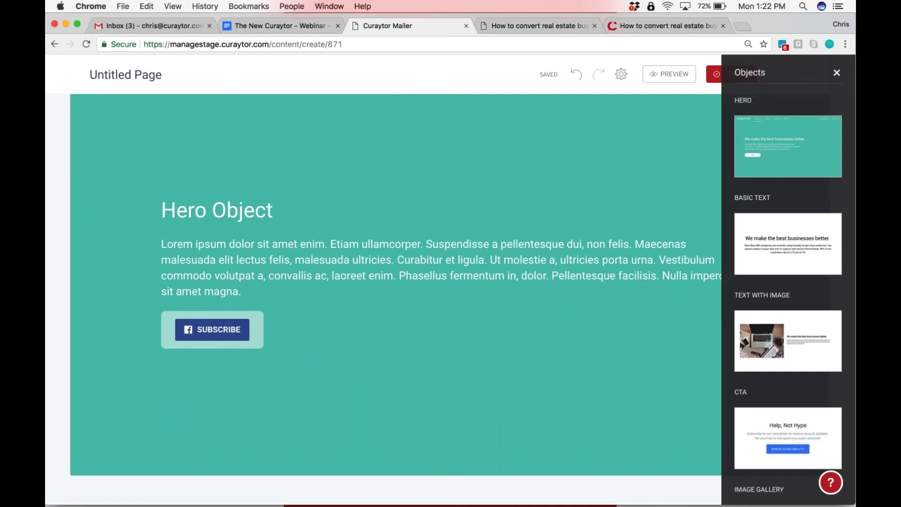
{"action": "scroll", "coordinate": [788, 282], "scroll_direction": "down", "scroll_amount": 5}
{"action": "scroll", "coordinate": [762, 213], "scroll_direction": "down", "scroll_amount": 5}
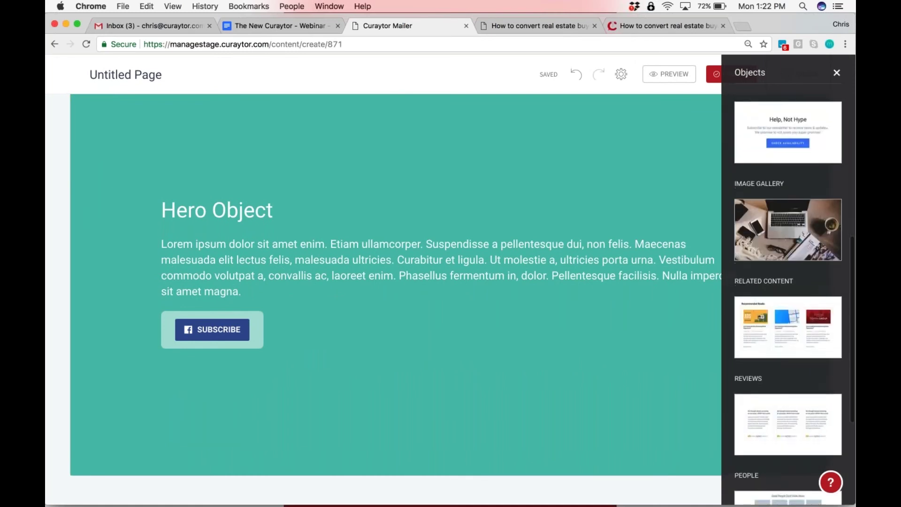
{"action": "scroll", "coordinate": [762, 213], "scroll_direction": "down", "scroll_amount": 2}
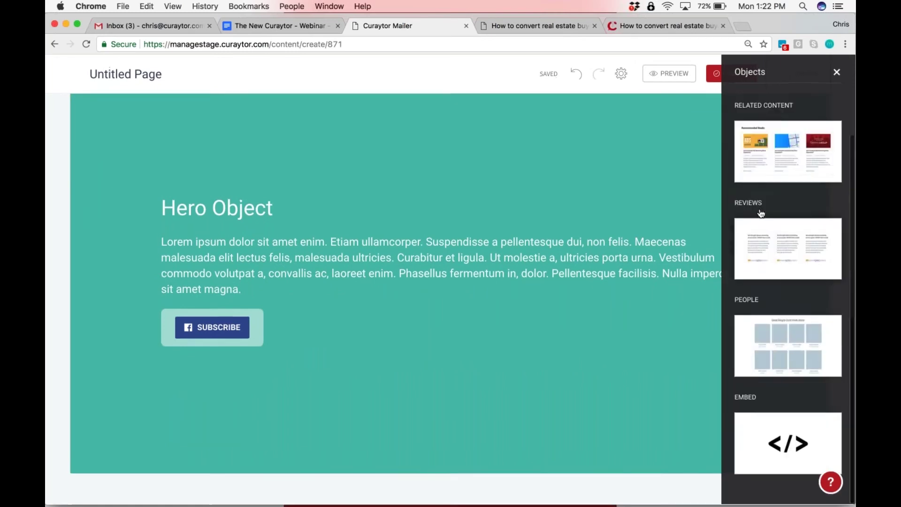
{"action": "left_click_drag", "start_coordinate": [785, 249], "coordinate": [369, 461]}
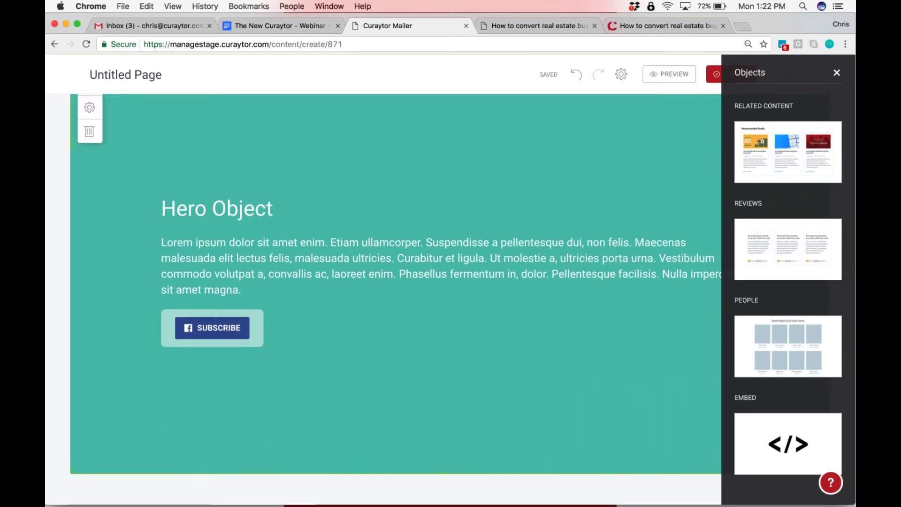
{"action": "left_click_drag", "start_coordinate": [768, 255], "coordinate": [396, 495]}
Add an Image Gallery block beneath the Reviews section
{"action": "scroll", "coordinate": [395, 469], "scroll_direction": "down", "scroll_amount": 10}
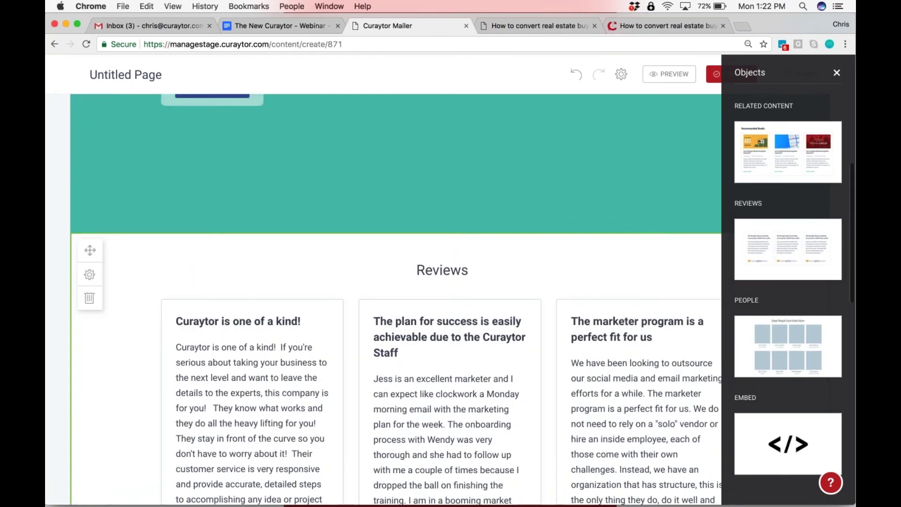
{"action": "scroll", "coordinate": [395, 300], "scroll_direction": "down", "scroll_amount": 7}
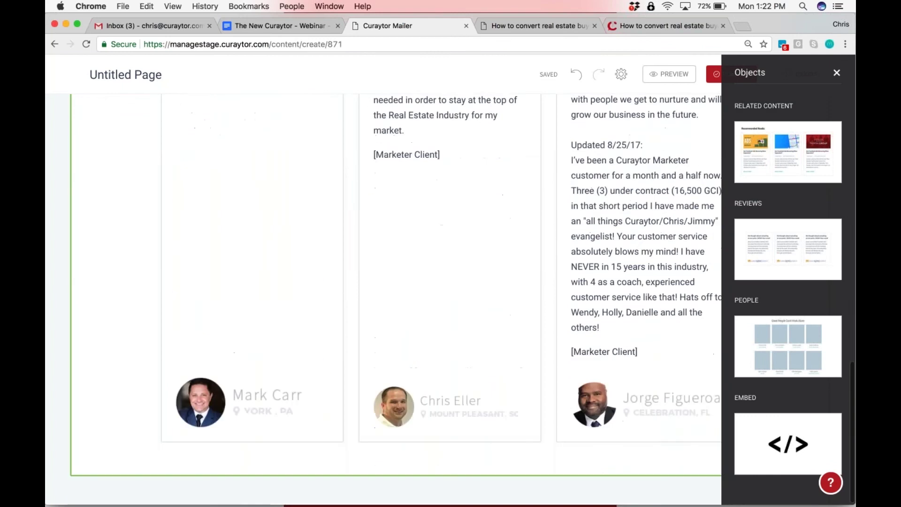
{"action": "scroll", "coordinate": [770, 249], "scroll_direction": "up", "scroll_amount": 5}
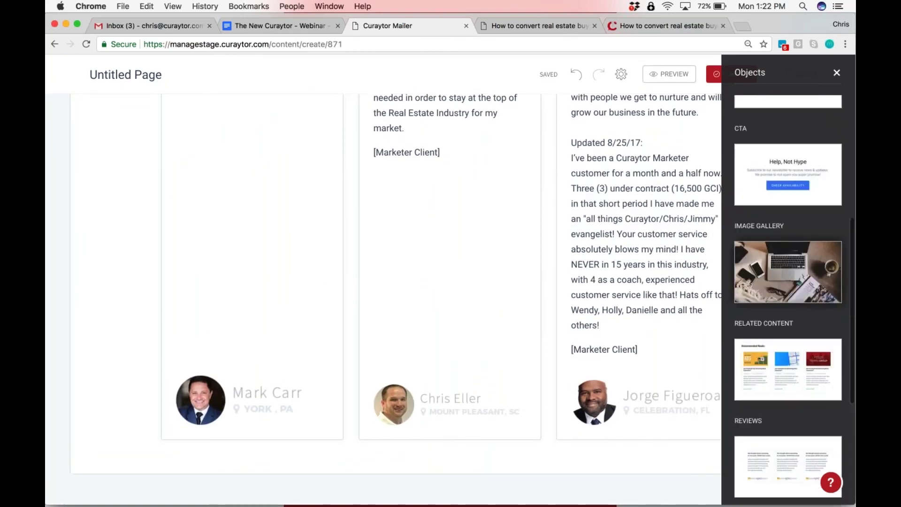
{"action": "left_click_drag", "start_coordinate": [788, 272], "coordinate": [365, 480]}
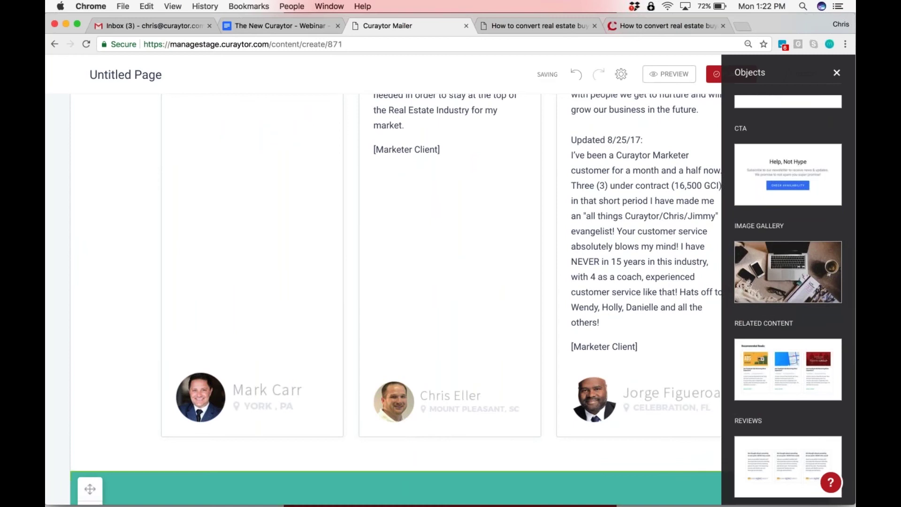
{"action": "scroll", "coordinate": [411, 430], "scroll_direction": "down", "scroll_amount": 3}
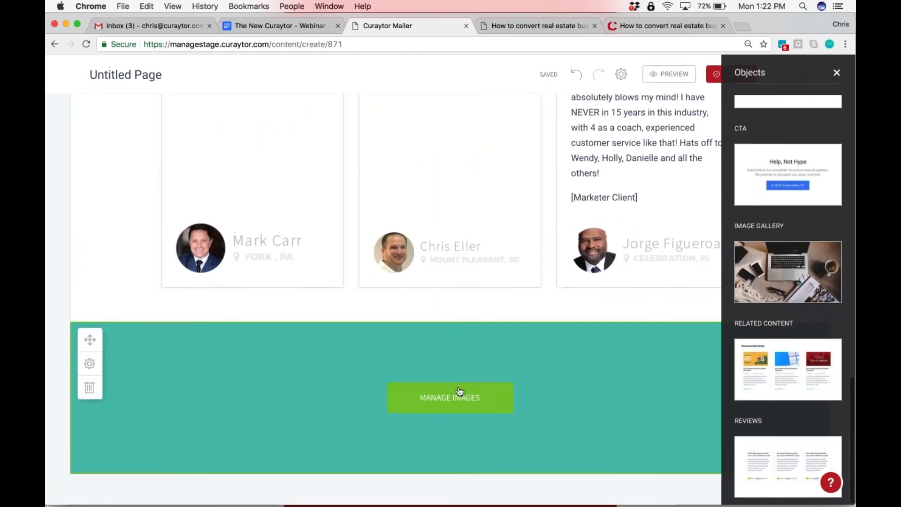
{"action": "scroll", "coordinate": [459, 391], "scroll_direction": "up", "scroll_amount": 10}
{"action": "scroll", "coordinate": [789, 300], "scroll_direction": "up", "scroll_amount": 5}
{"action": "scroll", "coordinate": [718, 301], "scroll_direction": "up", "scroll_amount": 15}
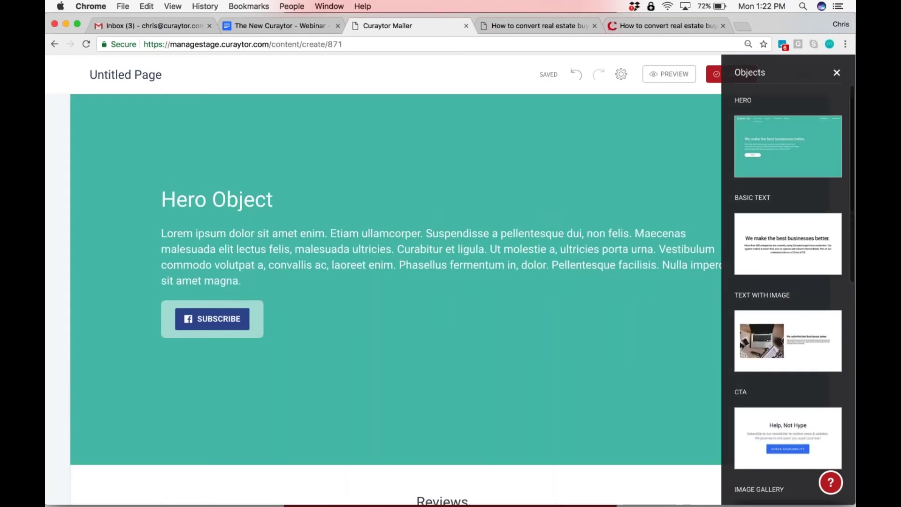
{"action": "scroll", "coordinate": [546, 360], "scroll_direction": "up", "scroll_amount": 1}
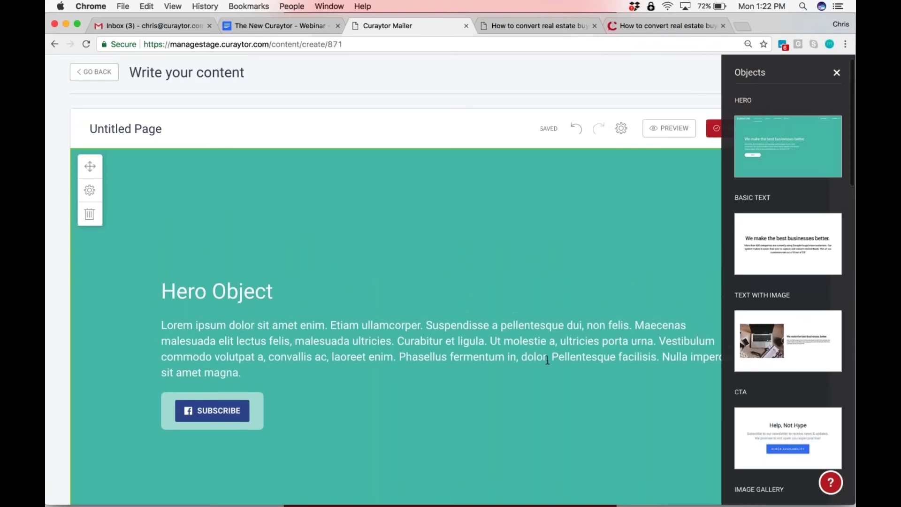
Add a Basic Text block at the page top and replace its placeholder heading with 'Test Landing'
{"action": "left_click_drag", "start_coordinate": [766, 243], "coordinate": [442, 158]}
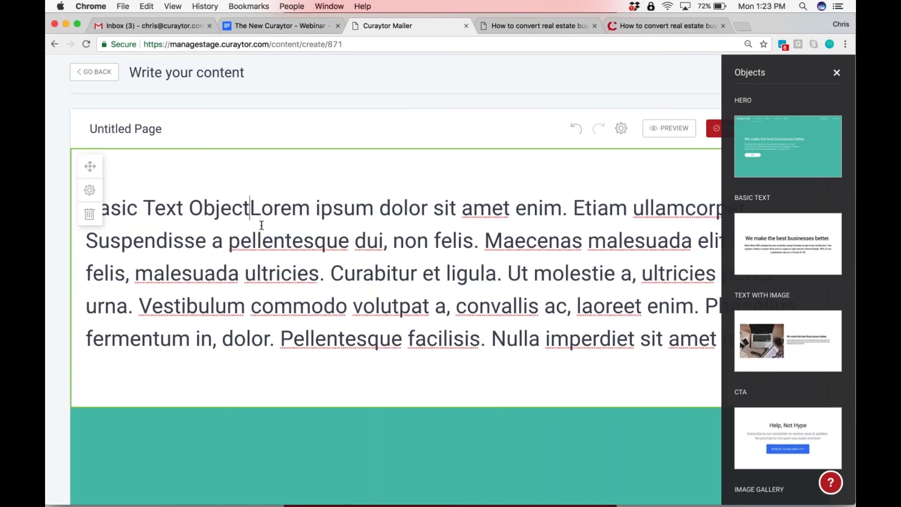
{"action": "key", "text": "BackSpace"}
{"action": "key", "text": "BackSpace"}
{"action": "key", "text": "BackSpace"}
{"action": "key", "text": "BackSpace"}
{"action": "key", "text": "BackSpace"}
{"action": "key", "text": "BackSpace"}
{"action": "key", "text": "BackSpace"}
{"action": "key", "text": "BackSpace"}
{"action": "key", "text": "BackSpace"}
{"action": "key", "text": "BackSpace"}
{"action": "key", "text": "BackSpace"}
{"action": "key", "text": "BackSpace"}
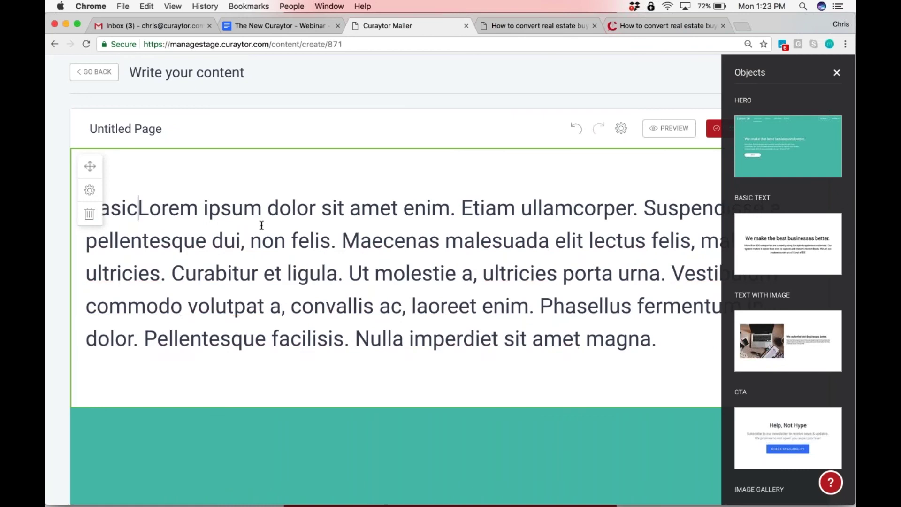
{"action": "key", "text": "BackSpace"}
{"action": "key", "text": "BackSpace"}
{"action": "key", "text": "BackSpace"}
{"action": "key", "text": "BackSpace"}
{"action": "key", "text": "BackSpace"}
{"action": "type", "text": "Test L"}
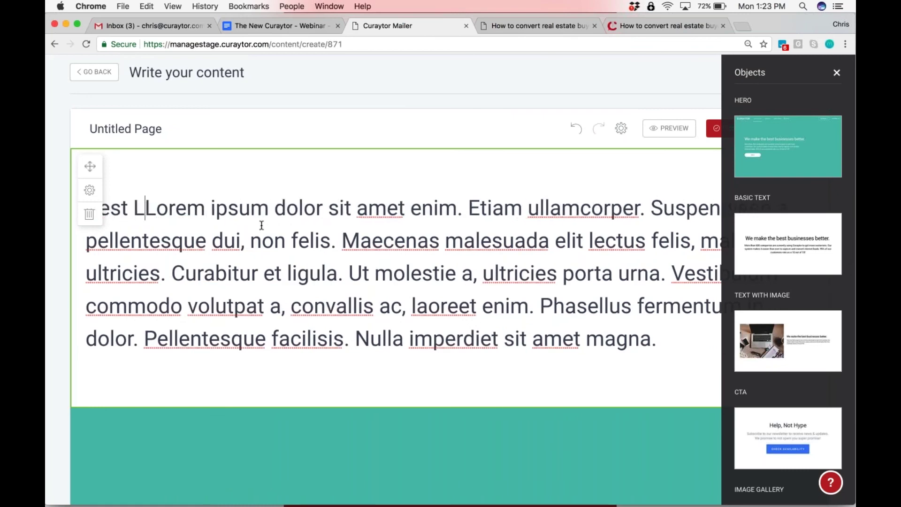
{"action": "type", "text": "anding"}
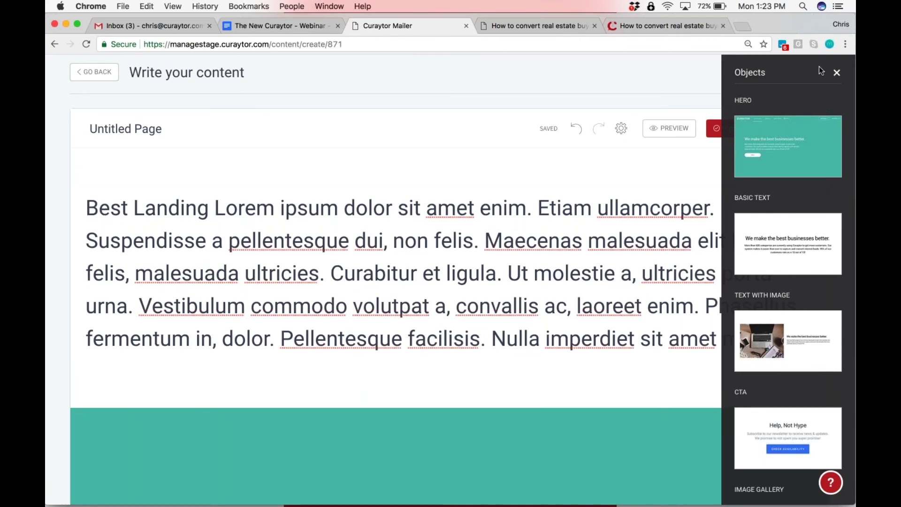
{"action": "left_click", "coordinate": [836, 74]}
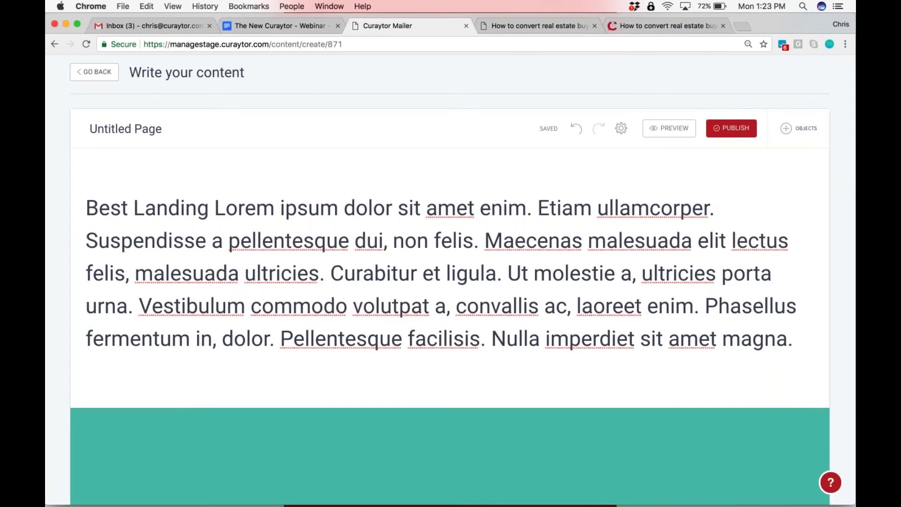
Leave the editor, load the live blog post's /magic Magic Links page, then return to the content list
{"action": "left_click", "coordinate": [91, 76]}
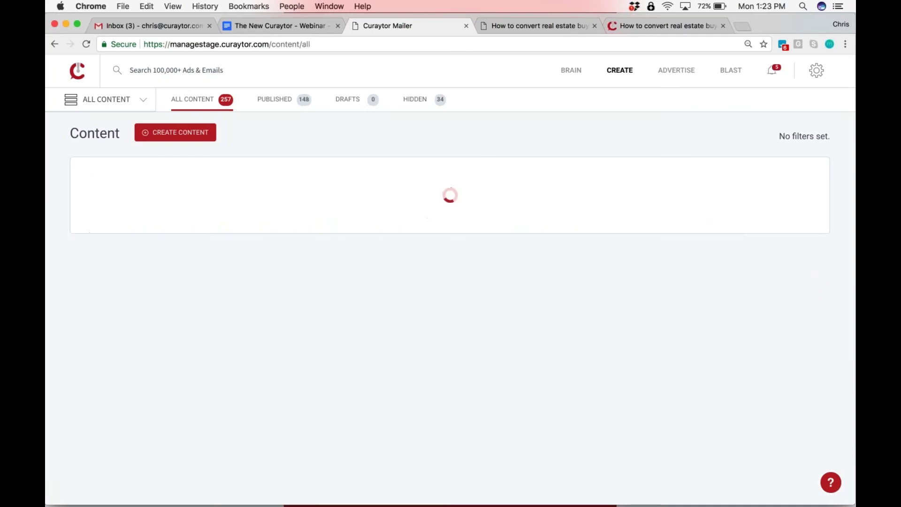
{"action": "left_click", "coordinate": [528, 27]}
{"action": "left_click", "coordinate": [683, 27]}
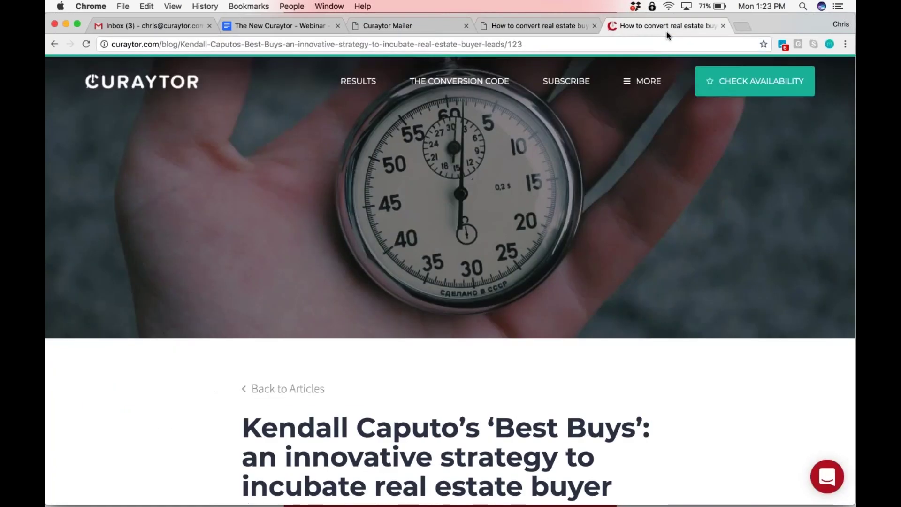
{"action": "key", "text": "Right"}
{"action": "type", "text": "/.am"}
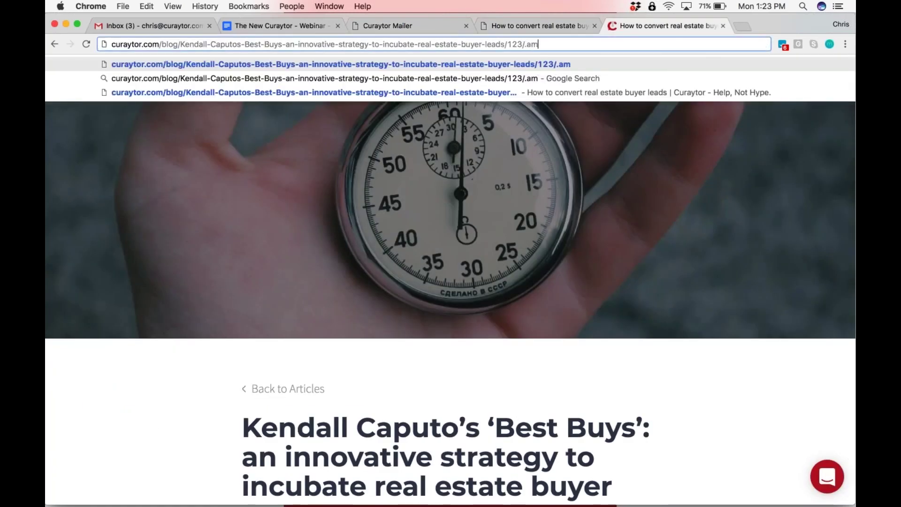
{"action": "key", "text": "BackSpace"}
{"action": "key", "text": "BackSpace"}
{"action": "key", "text": "BackSpace"}
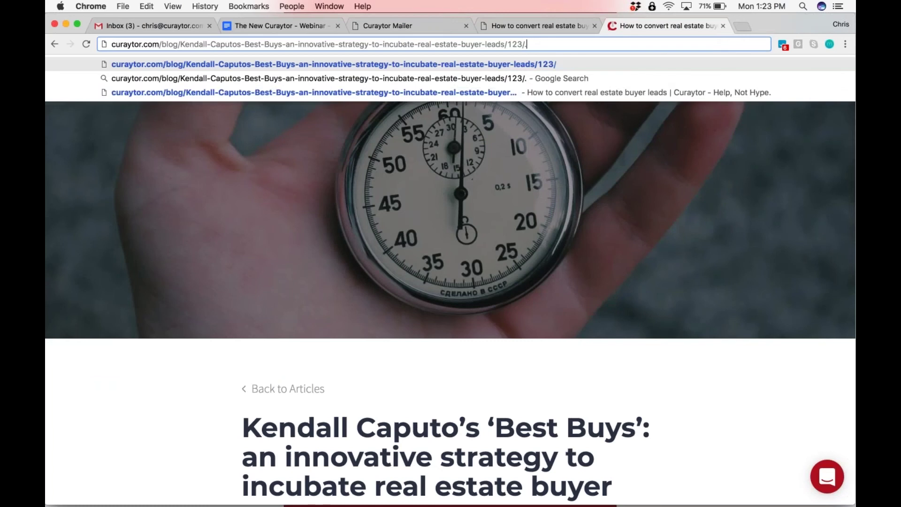
{"action": "type", "text": "gic"}
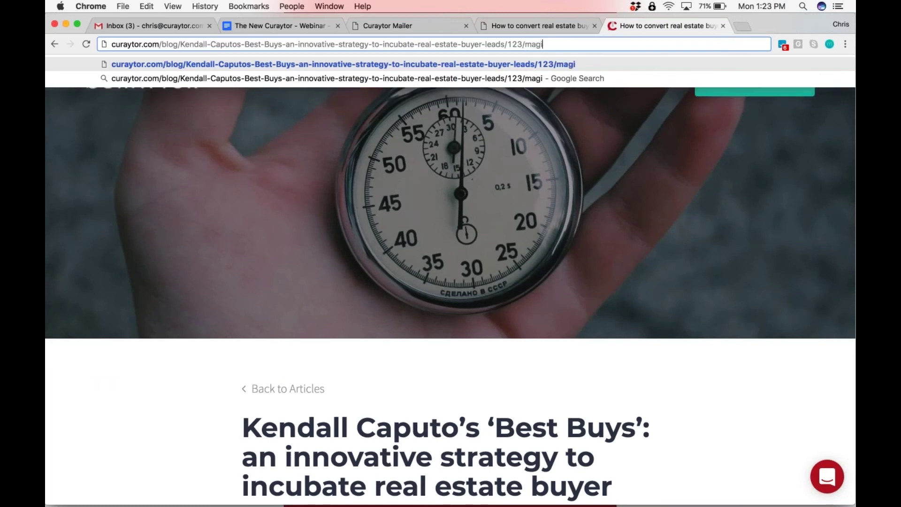
{"action": "key", "text": "Return"}
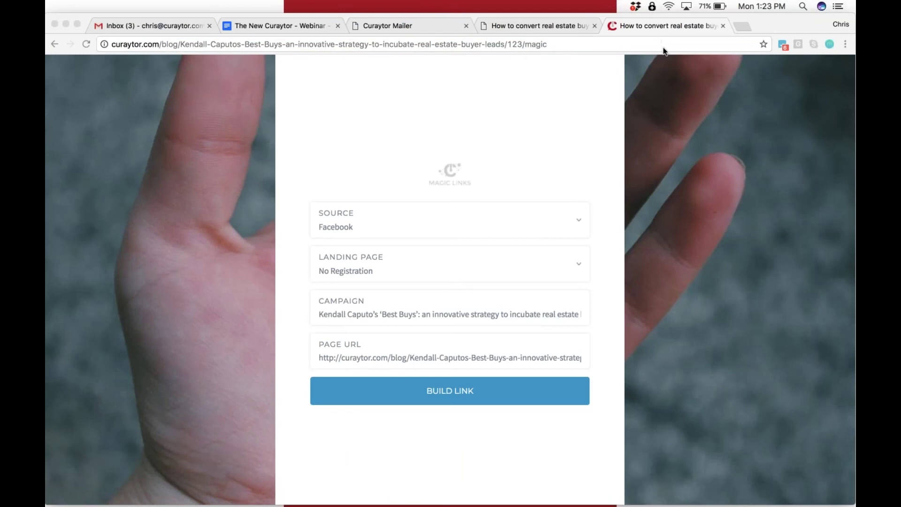
{"action": "left_click", "coordinate": [537, 29]}
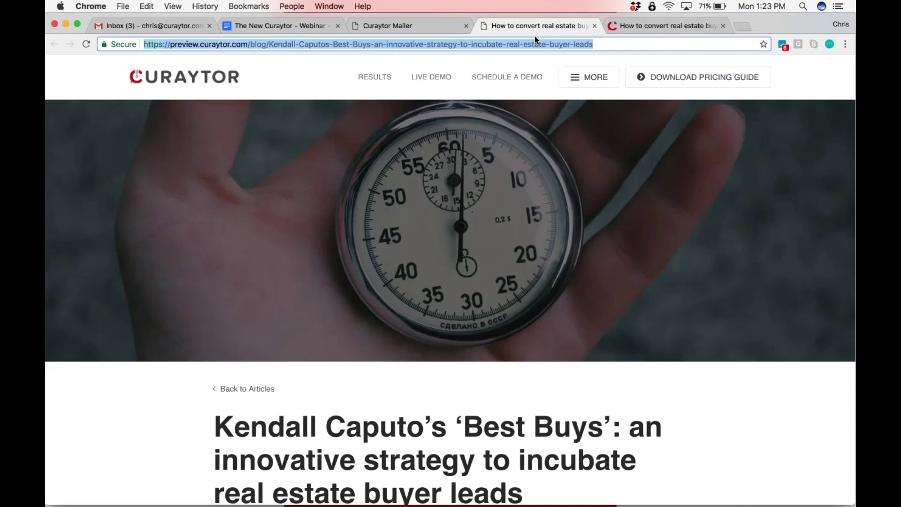
{"action": "key", "text": "ctrl+shift+Tab"}
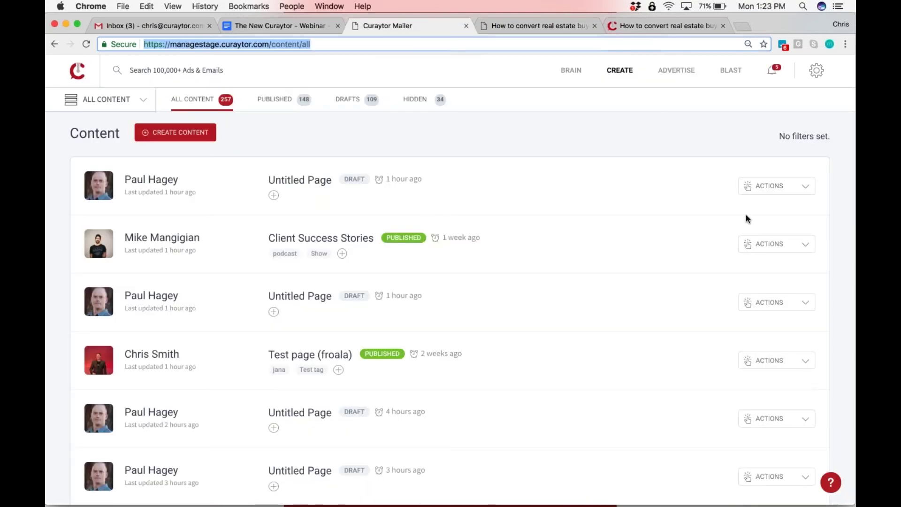
{"action": "left_click", "coordinate": [766, 244]}
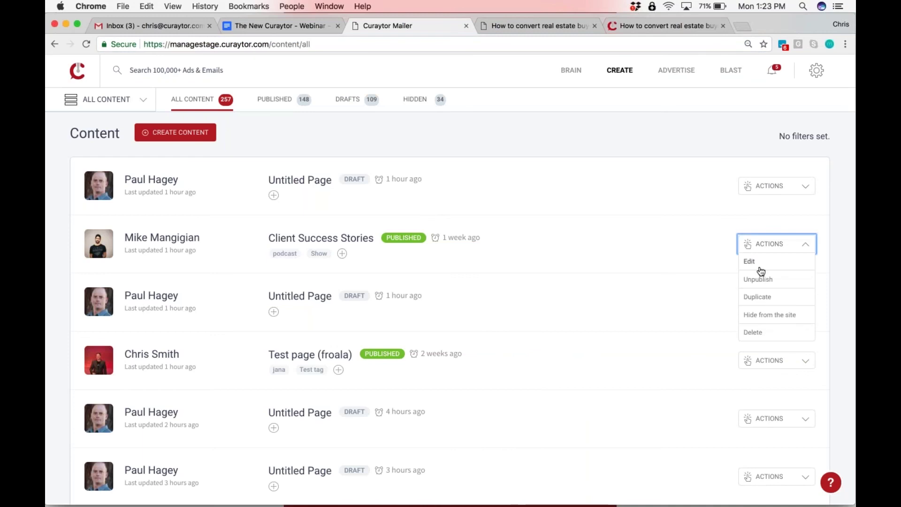
{"action": "left_click", "coordinate": [761, 265]}
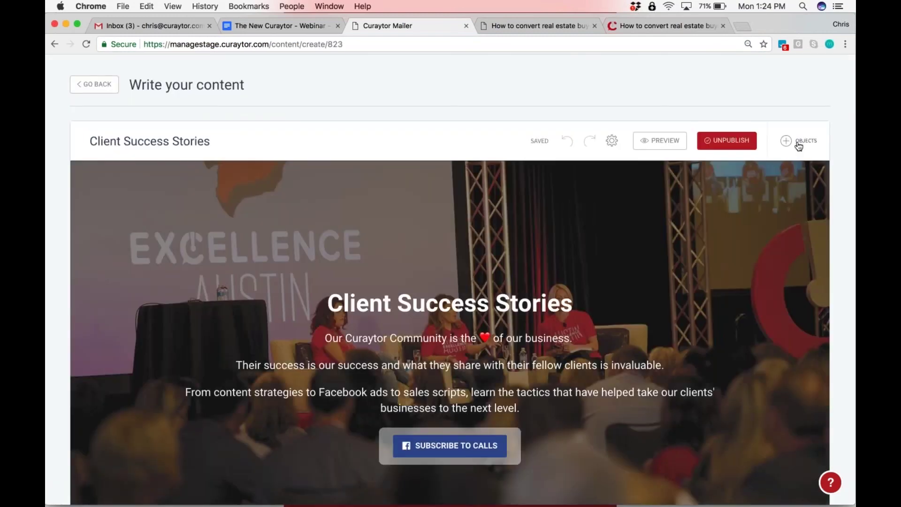
{"action": "left_click", "coordinate": [799, 146]}
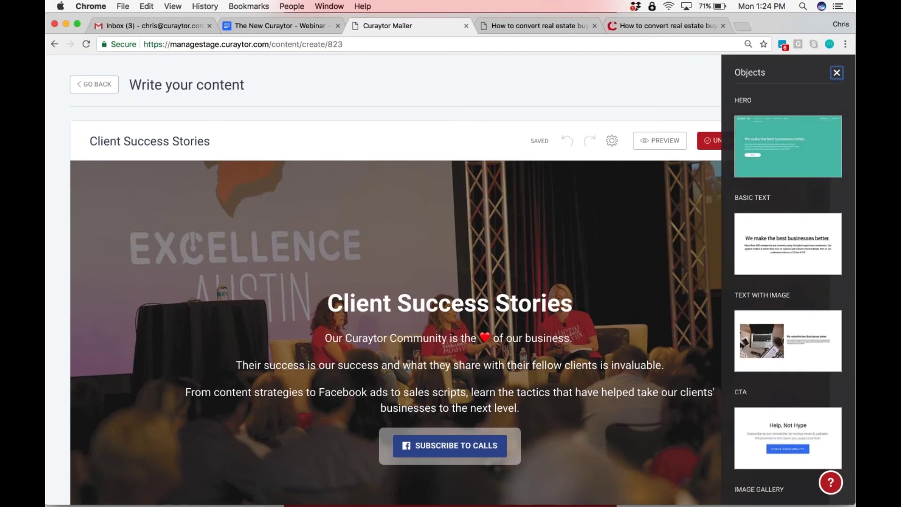
{"action": "left_click", "coordinate": [834, 74]}
{"action": "left_click", "coordinate": [611, 140]}
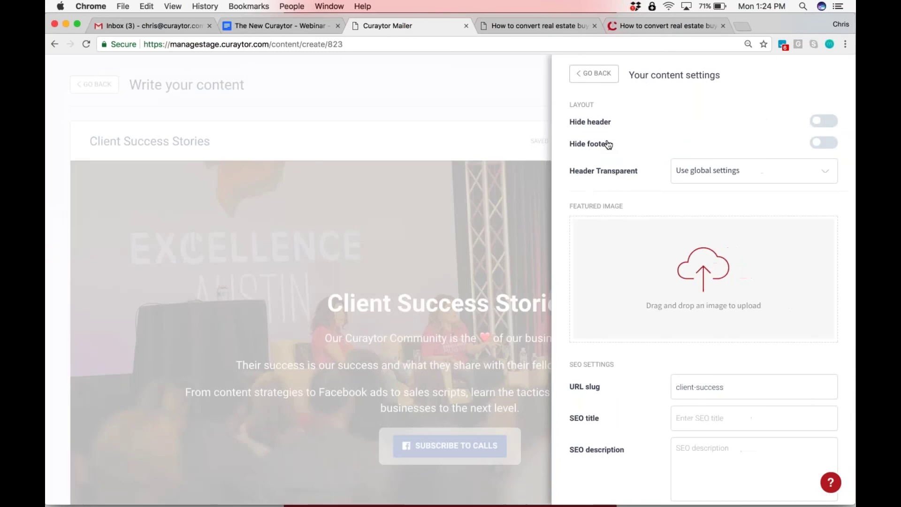
{"action": "scroll", "coordinate": [609, 144], "scroll_direction": "down", "scroll_amount": 10}
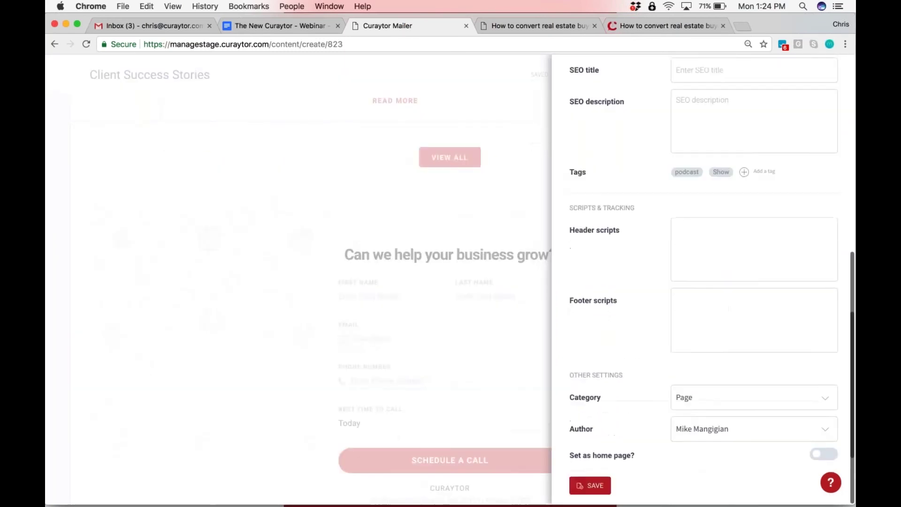
{"action": "scroll", "coordinate": [702, 281], "scroll_direction": "up", "scroll_amount": 10}
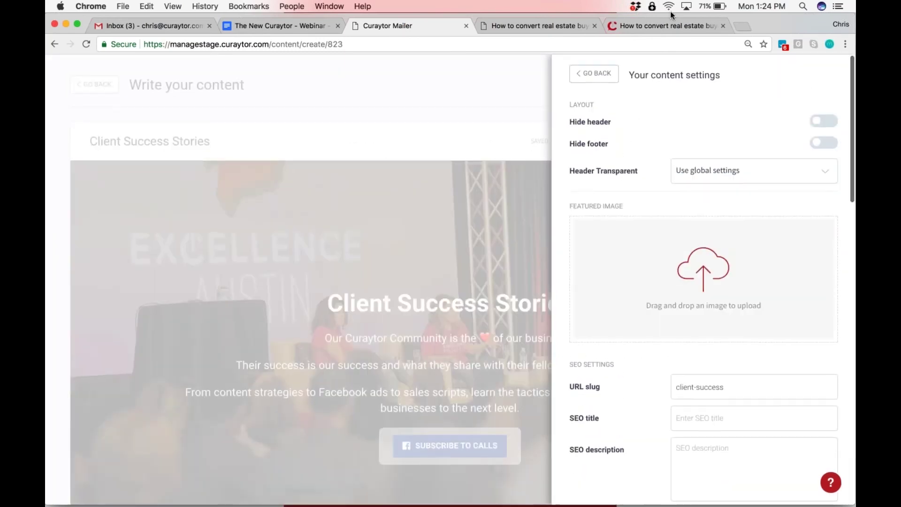
{"action": "left_click", "coordinate": [603, 31]}
{"action": "left_click", "coordinate": [594, 44]}
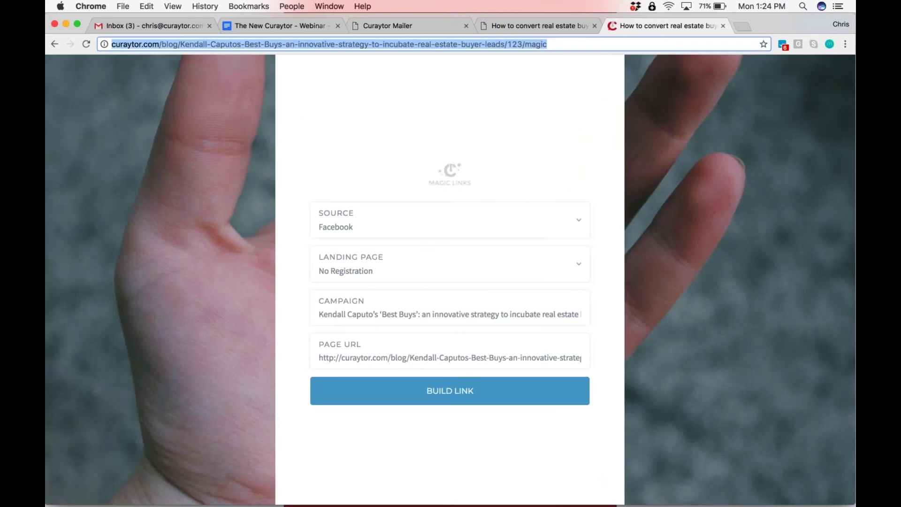
{"action": "left_click", "coordinate": [418, 31]}
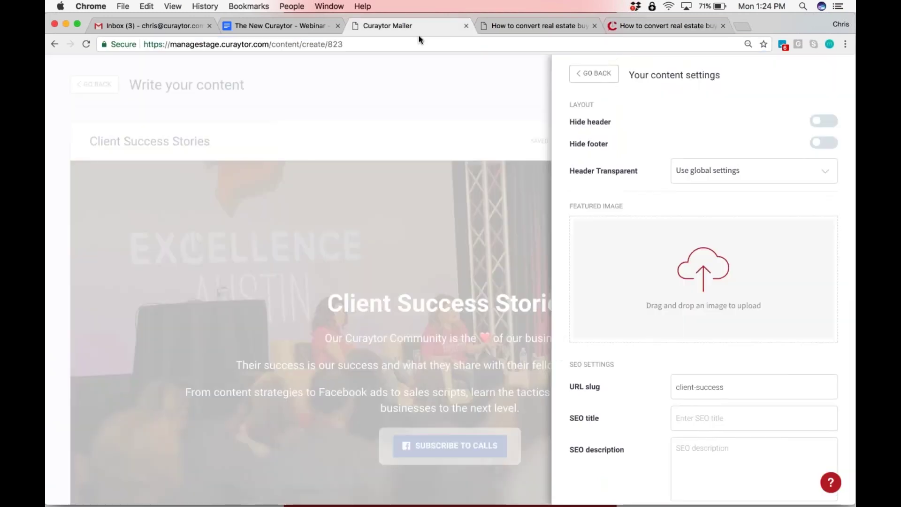
{"action": "scroll", "coordinate": [625, 362], "scroll_direction": "down", "scroll_amount": 5}
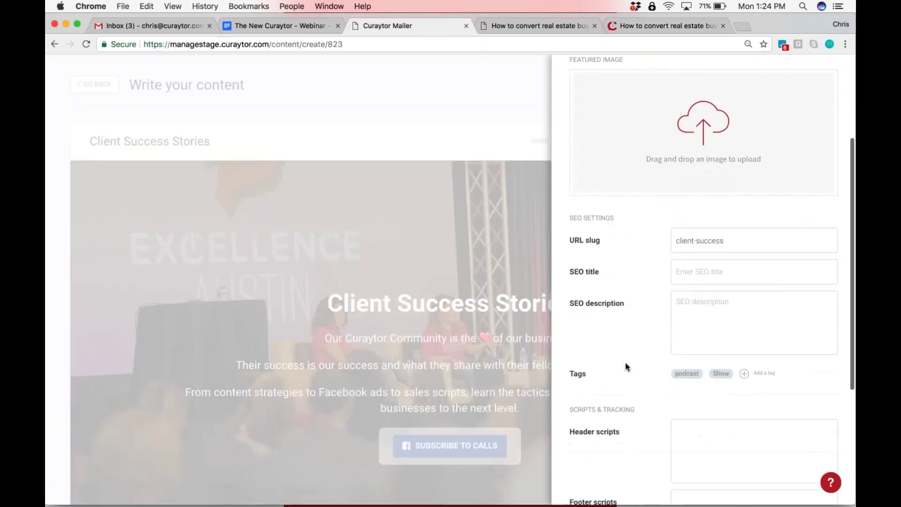
{"action": "scroll", "coordinate": [625, 363], "scroll_direction": "down", "scroll_amount": 4}
{"action": "scroll", "coordinate": [625, 363], "scroll_direction": "up", "scroll_amount": 5}
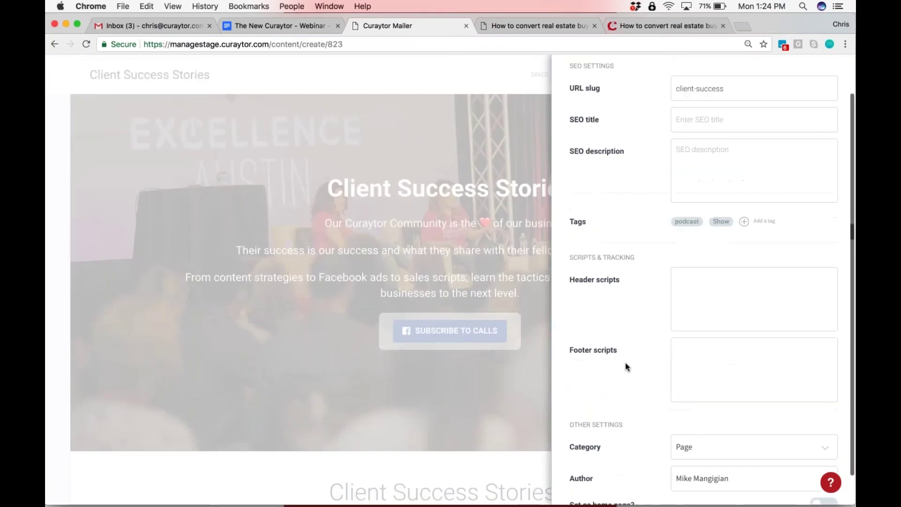
{"action": "scroll", "coordinate": [625, 362], "scroll_direction": "up", "scroll_amount": 3}
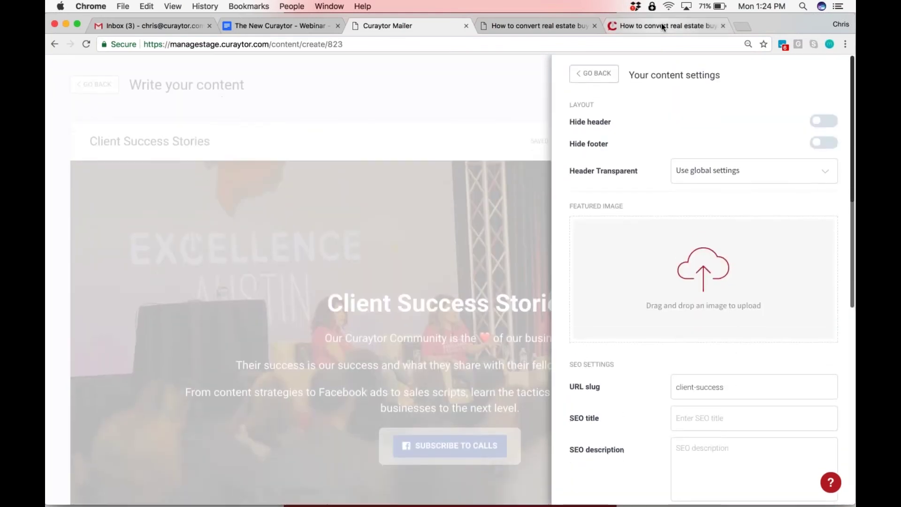
{"action": "left_click", "coordinate": [660, 24]}
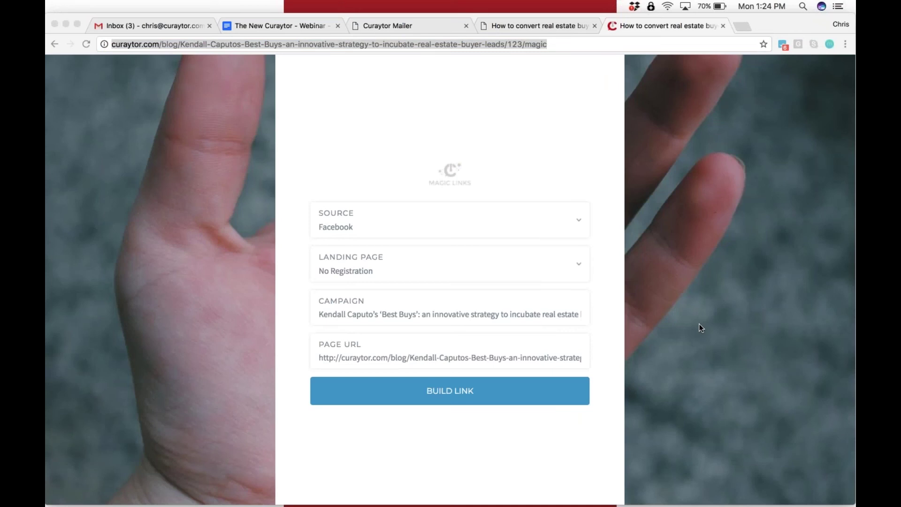
{"action": "left_click", "coordinate": [433, 28]}
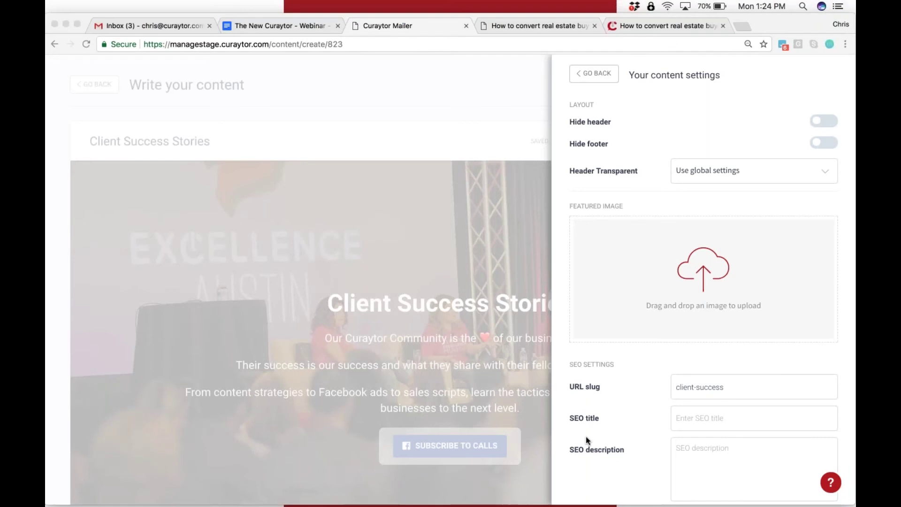
{"action": "scroll", "coordinate": [587, 440], "scroll_direction": "down", "scroll_amount": 10}
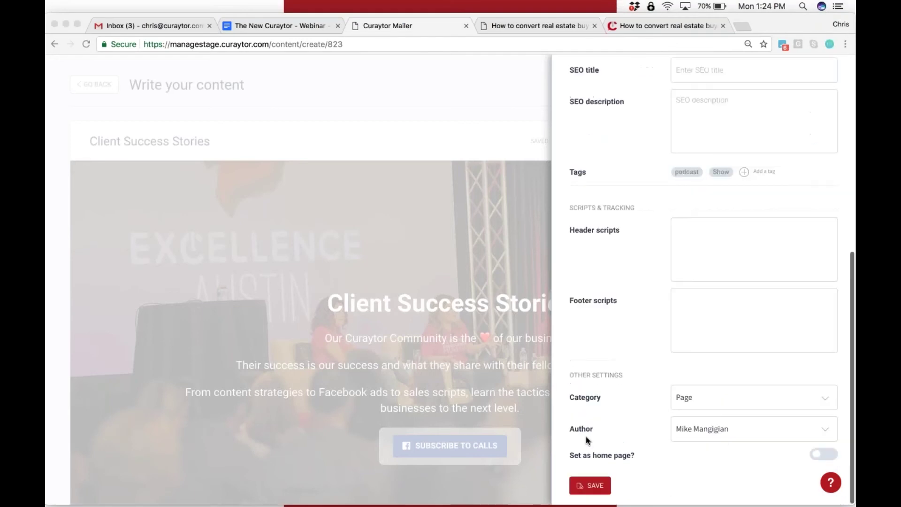
{"action": "left_click", "coordinate": [716, 402]}
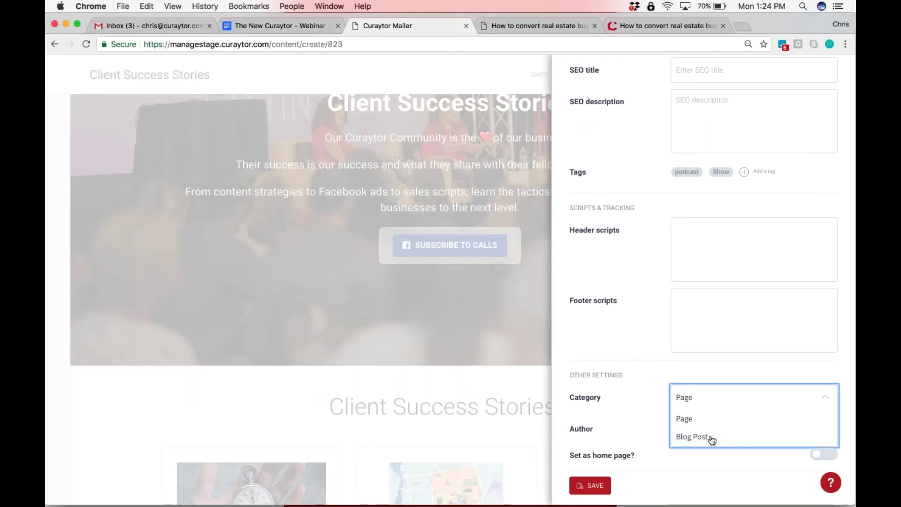
{"action": "scroll", "coordinate": [638, 183], "scroll_direction": "up", "scroll_amount": 10}
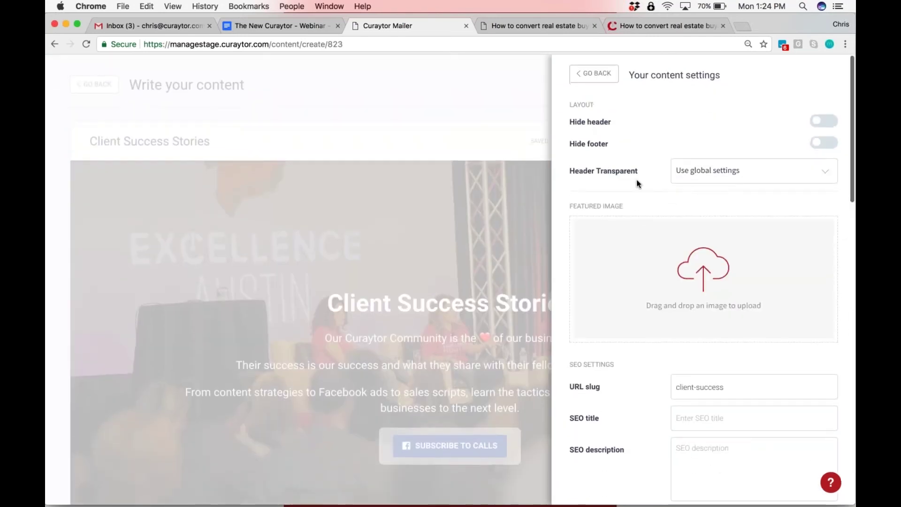
{"action": "left_click", "coordinate": [742, 26]}
{"action": "type", "text": "c"}
Browse curaytor.com's Conversion Code, Results and full menu pages, then return to the content settings
{"action": "key", "text": "Return"}
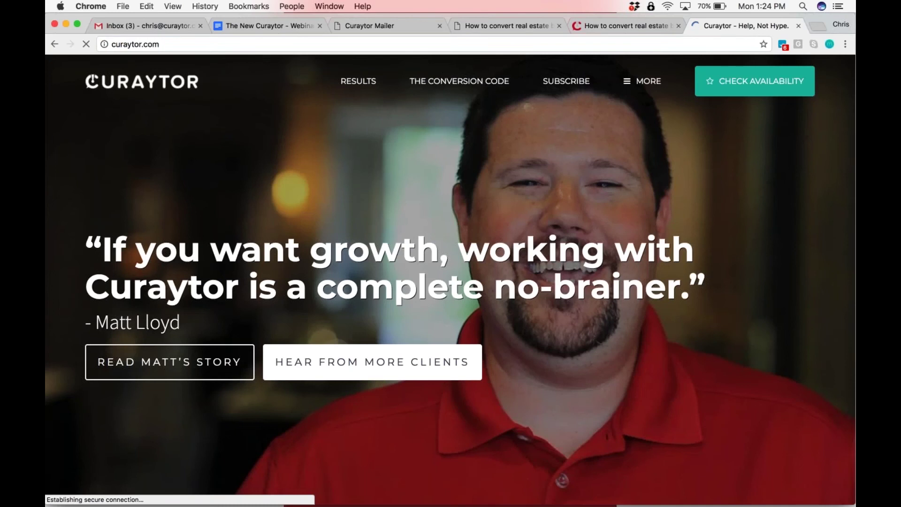
{"action": "left_click", "coordinate": [453, 81]}
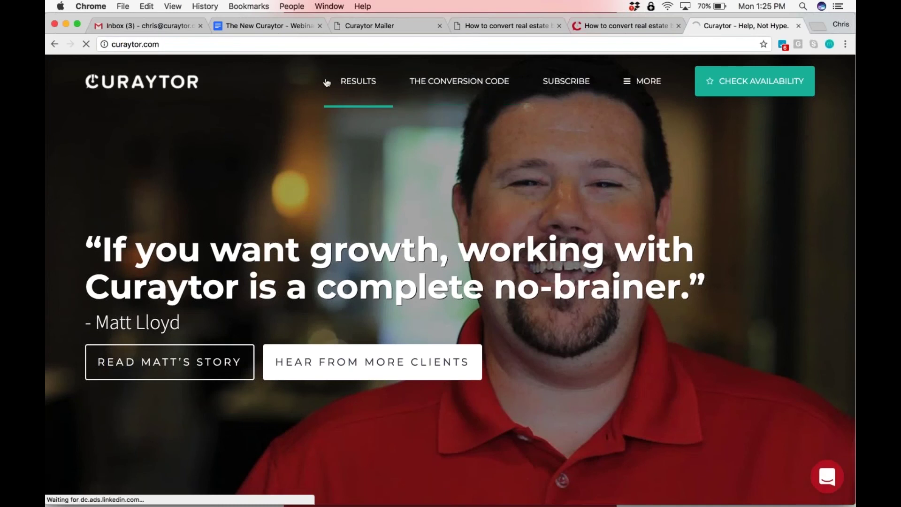
{"action": "left_click", "coordinate": [57, 45]}
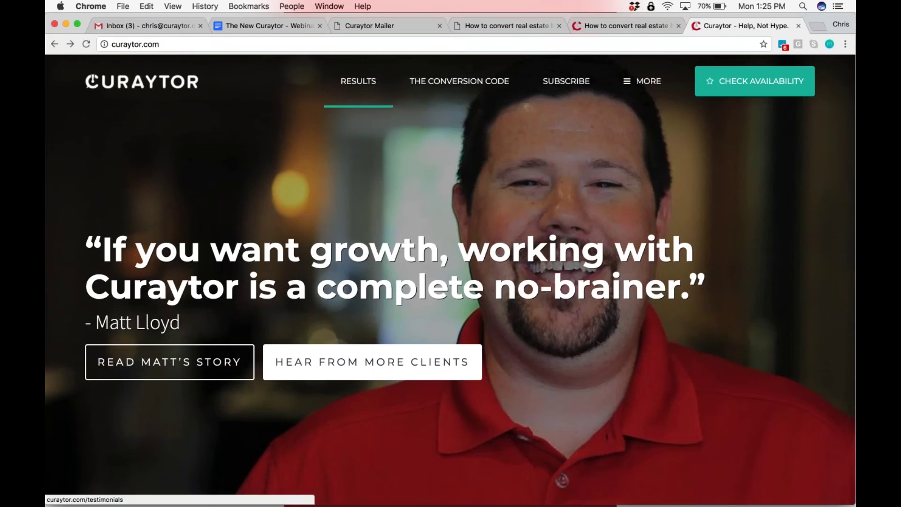
{"action": "left_click", "coordinate": [358, 81]}
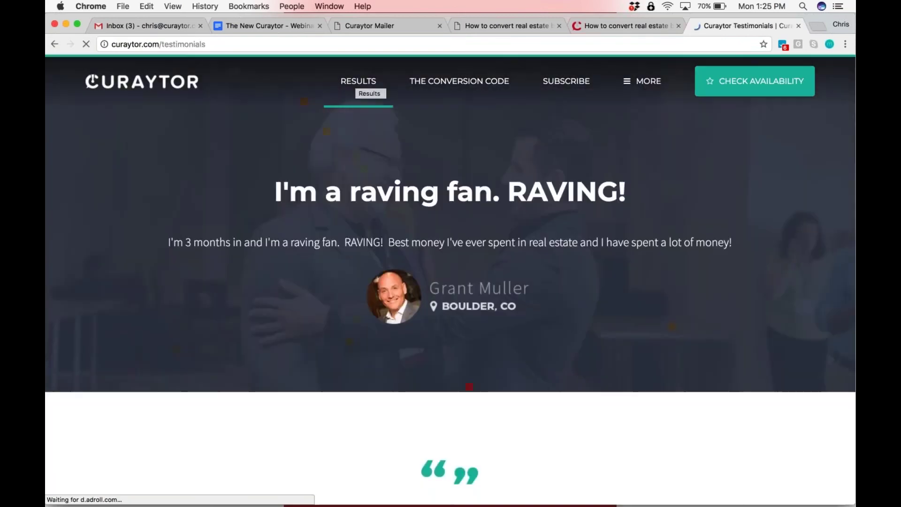
{"action": "left_click", "coordinate": [100, 82]}
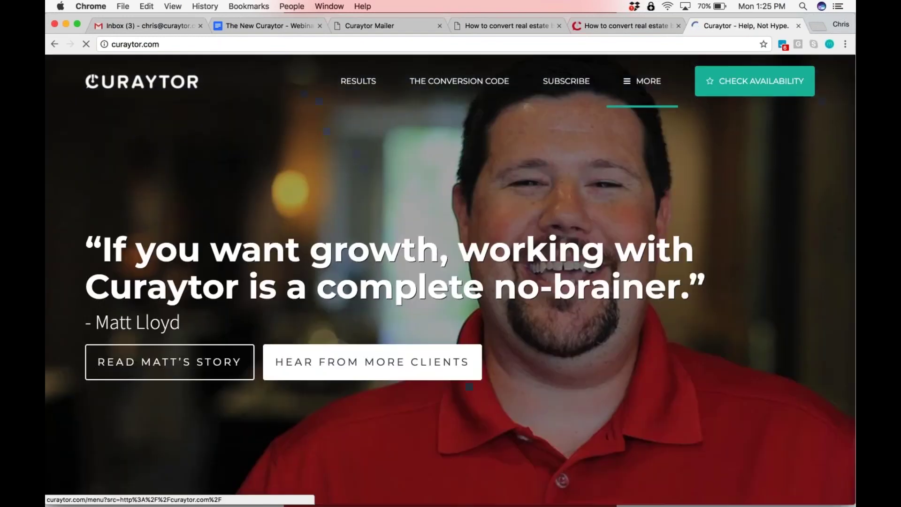
{"action": "left_click", "coordinate": [643, 82]}
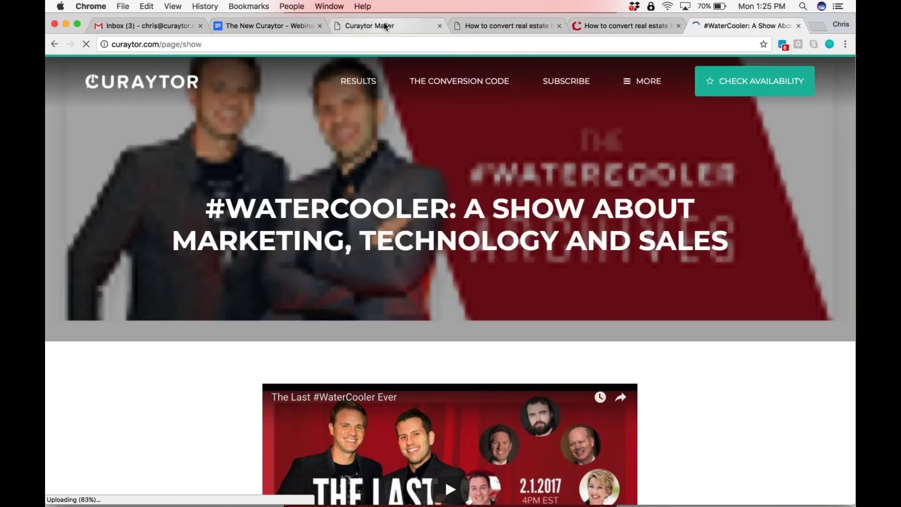
{"action": "left_click", "coordinate": [381, 26]}
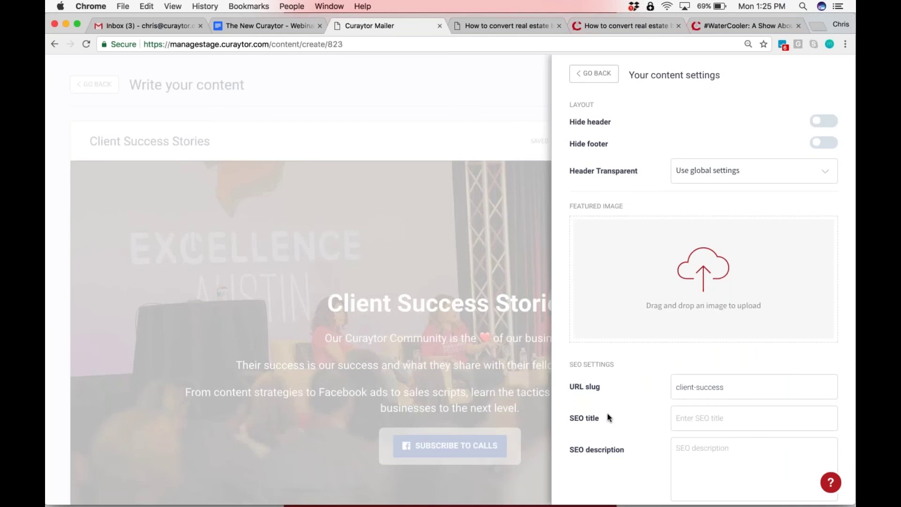
{"action": "scroll", "coordinate": [607, 413], "scroll_direction": "down", "scroll_amount": 10}
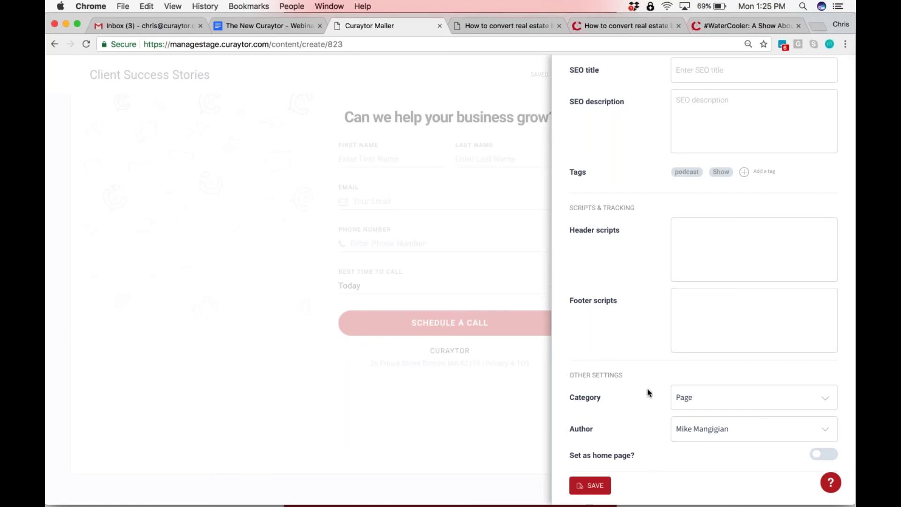
{"action": "scroll", "coordinate": [669, 449], "scroll_direction": "up", "scroll_amount": 15}
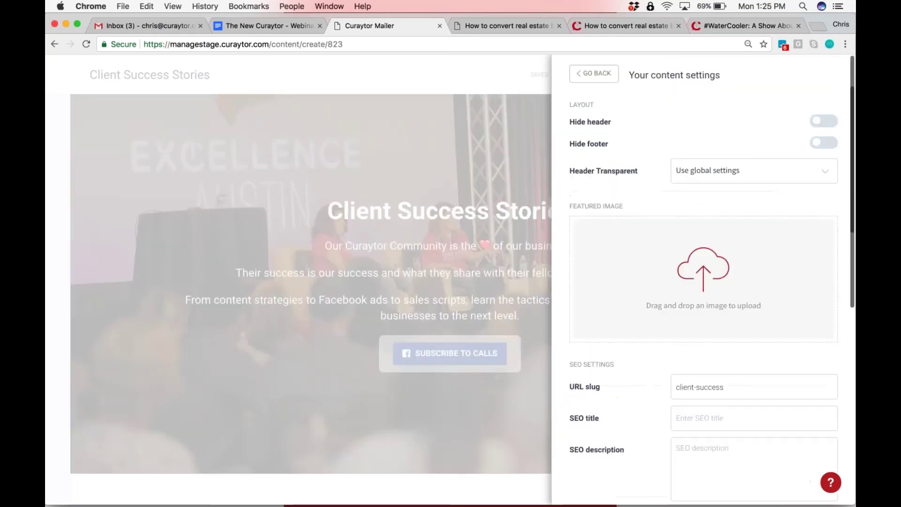
Dismiss the content settings panel with Escape to return to the Client Success Stories editor
{"action": "key", "text": "Escape"}
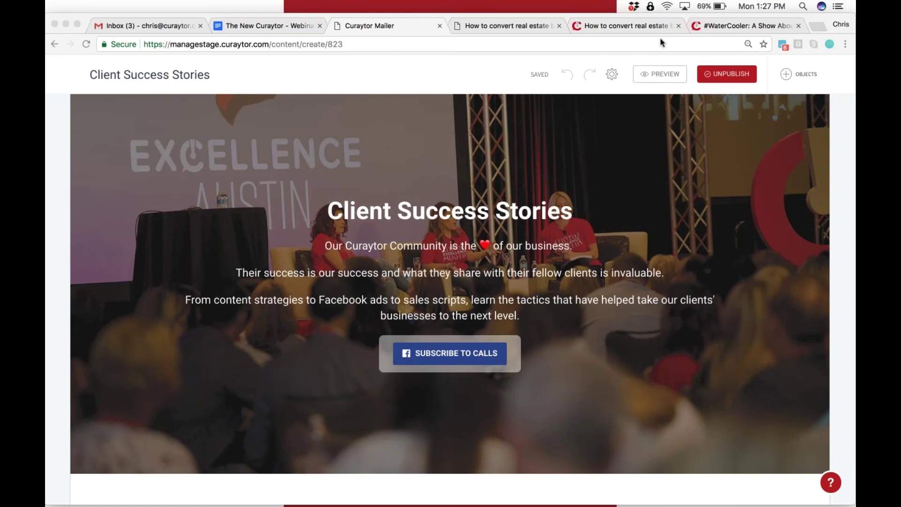
Go to the curaytor.com homepage, scroll through it, and open the full blog article list
{"action": "left_click", "coordinate": [720, 26]}
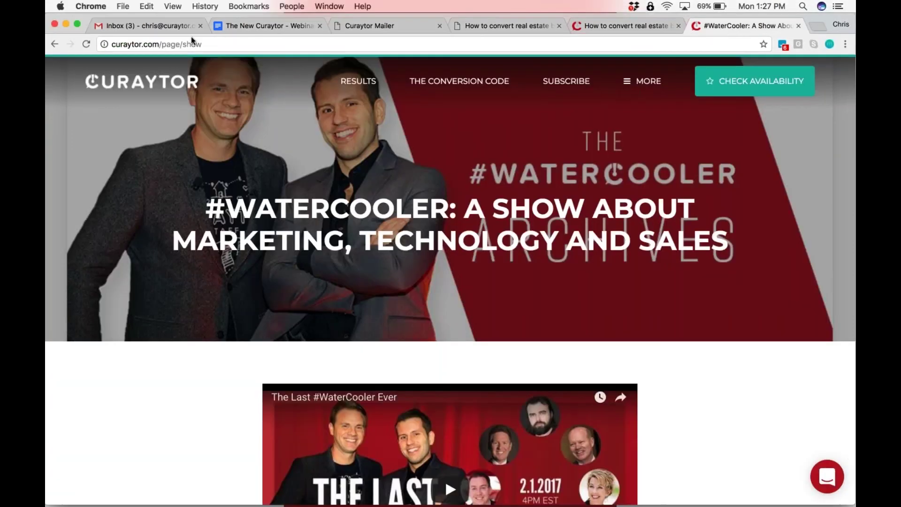
{"action": "left_click", "coordinate": [140, 81]}
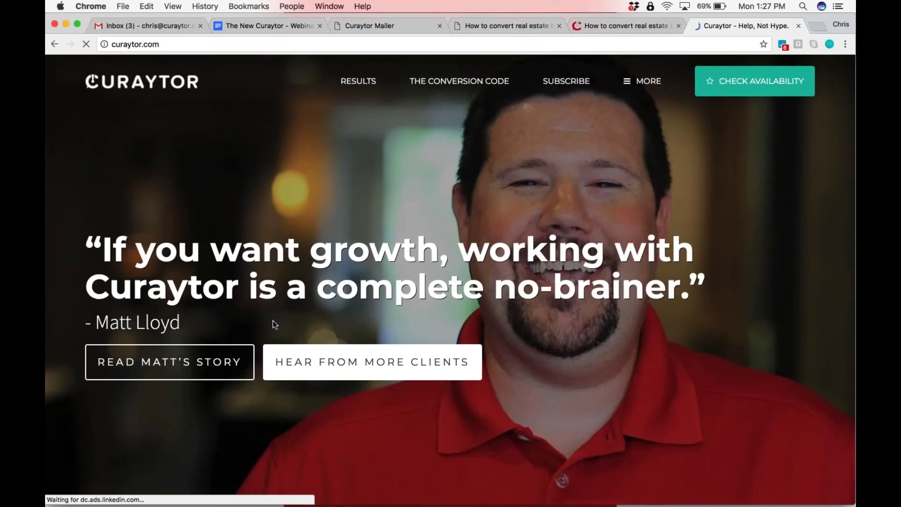
{"action": "scroll", "coordinate": [450, 281], "scroll_direction": "down", "scroll_amount": 15}
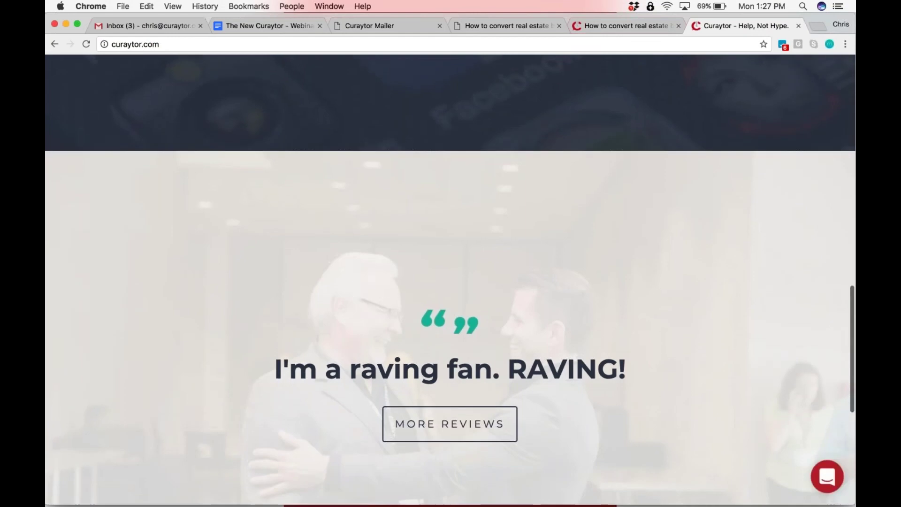
{"action": "scroll", "coordinate": [493, 288], "scroll_direction": "up", "scroll_amount": 6}
{"action": "left_click", "coordinate": [494, 287]}
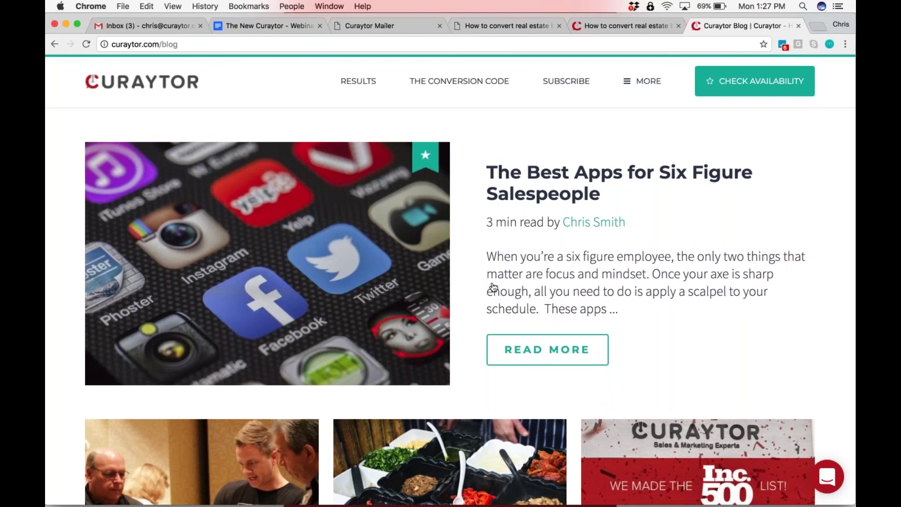
View the check availability form, the full menu page, and the What is Curaytor? page
{"action": "left_click", "coordinate": [753, 82]}
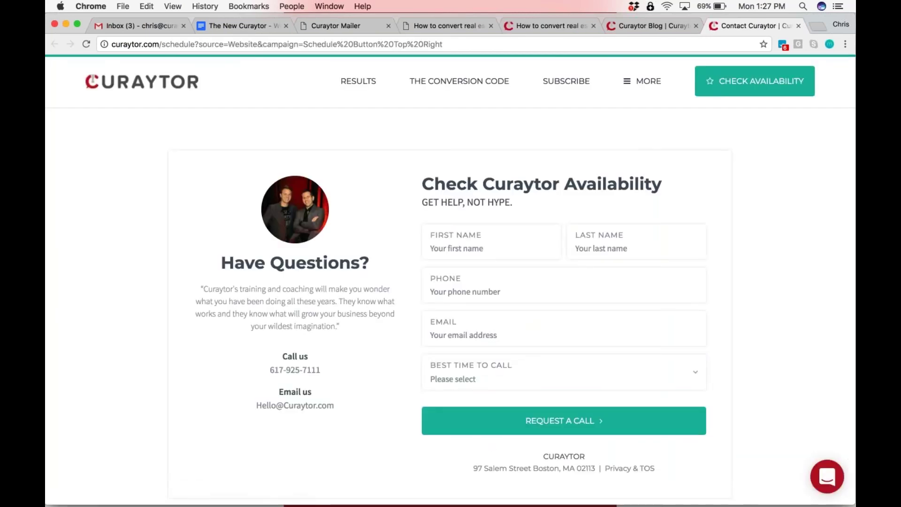
{"action": "left_click", "coordinate": [645, 90]}
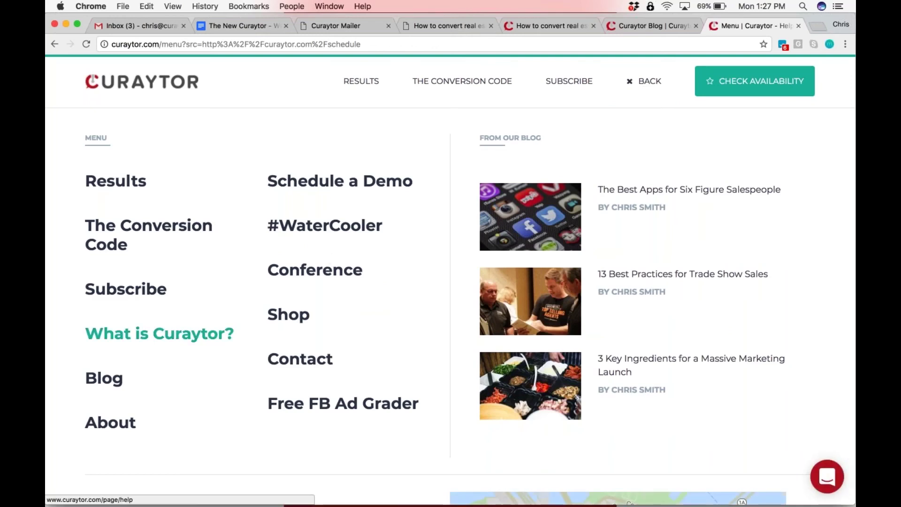
{"action": "left_click", "coordinate": [160, 333]}
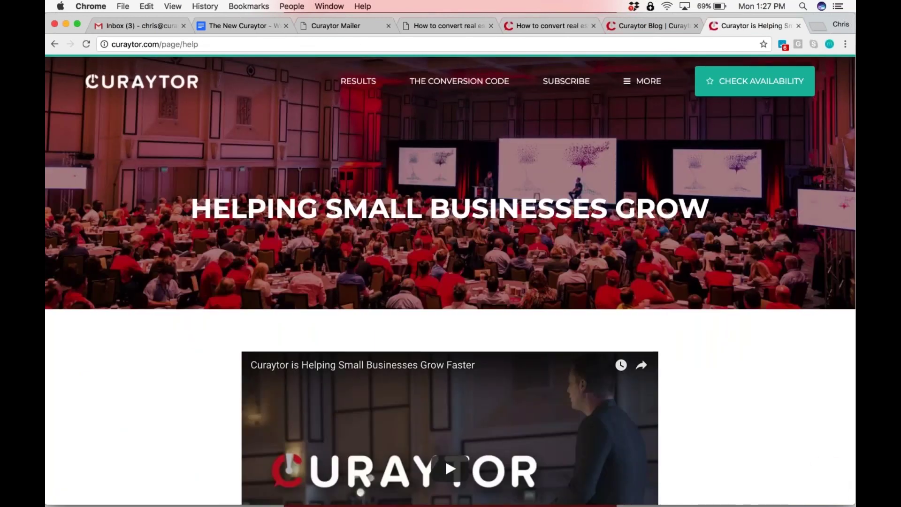
Load curaytor.com/about from the address bar and scroll through it
{"action": "left_click", "coordinate": [161, 44]}
{"action": "left_click", "coordinate": [161, 44]}
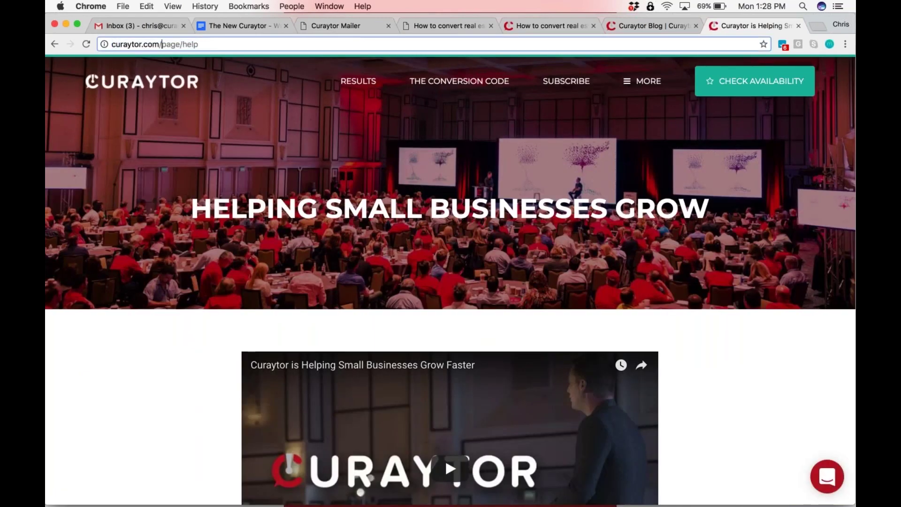
{"action": "left_click_drag", "start_coordinate": [161, 44], "coordinate": [192, 124]}
{"action": "type", "text": "about"}
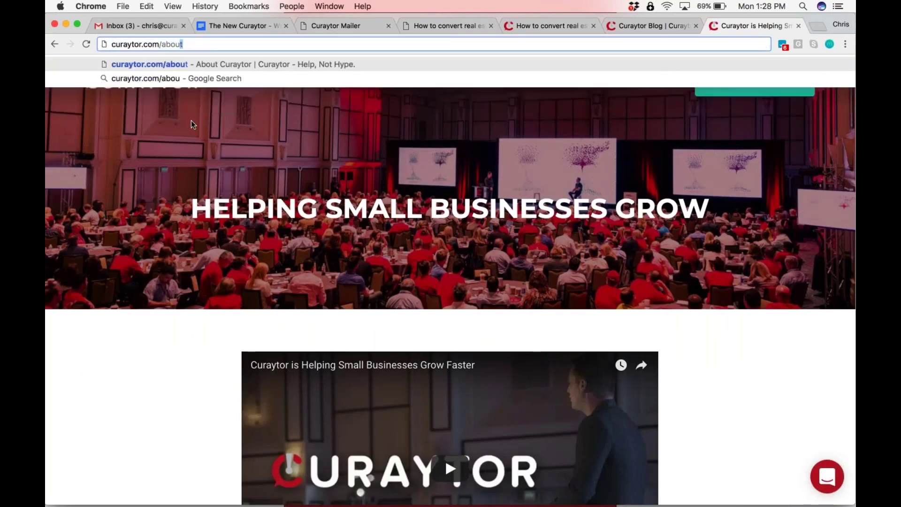
{"action": "key", "text": "Return"}
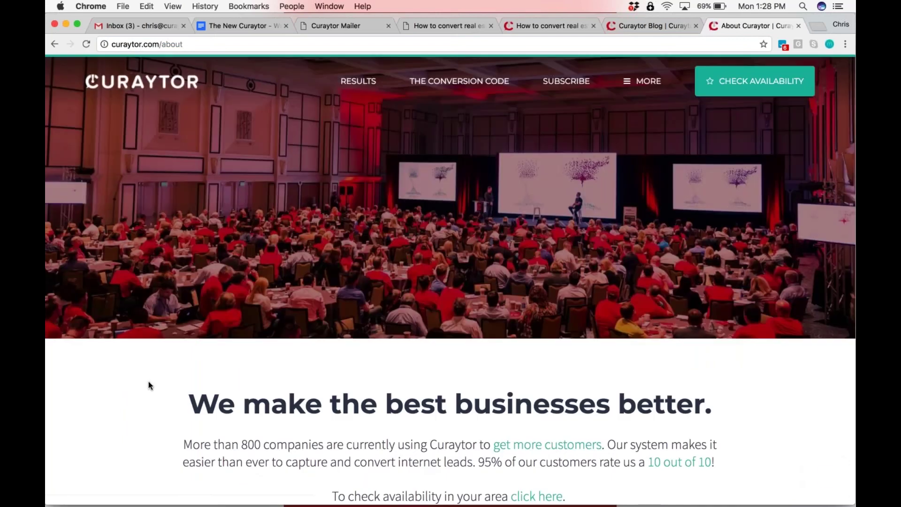
{"action": "scroll", "coordinate": [148, 381], "scroll_direction": "down", "scroll_amount": 15}
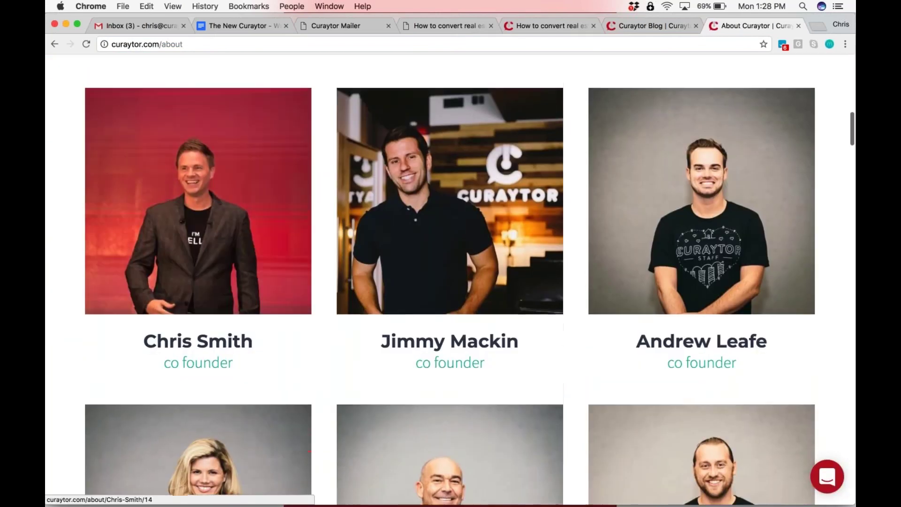
{"action": "scroll", "coordinate": [142, 125], "scroll_direction": "up", "scroll_amount": 20}
Go to curaytor.com/testimonials, then return to the Curaytor homepage
{"action": "left_click", "coordinate": [161, 44]}
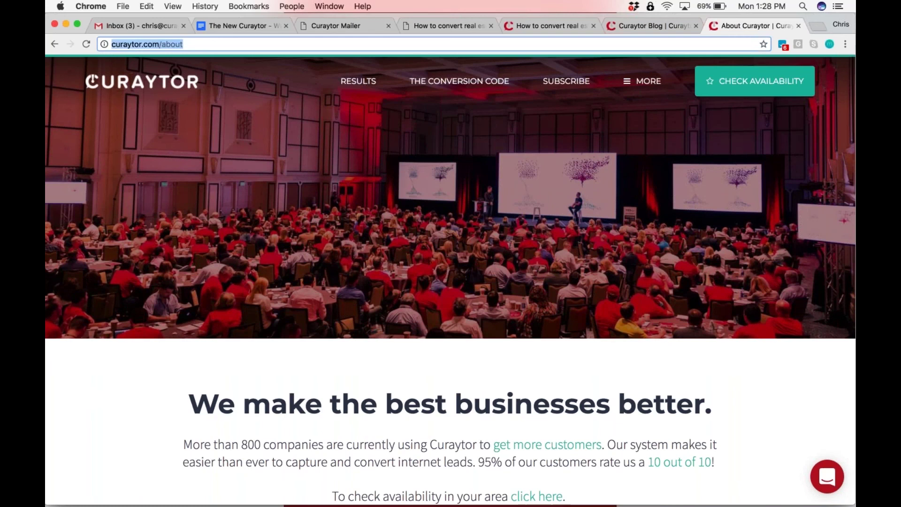
{"action": "left_click", "coordinate": [161, 44]}
{"action": "double_click", "coordinate": [161, 44]}
{"action": "type", "text": "test"}
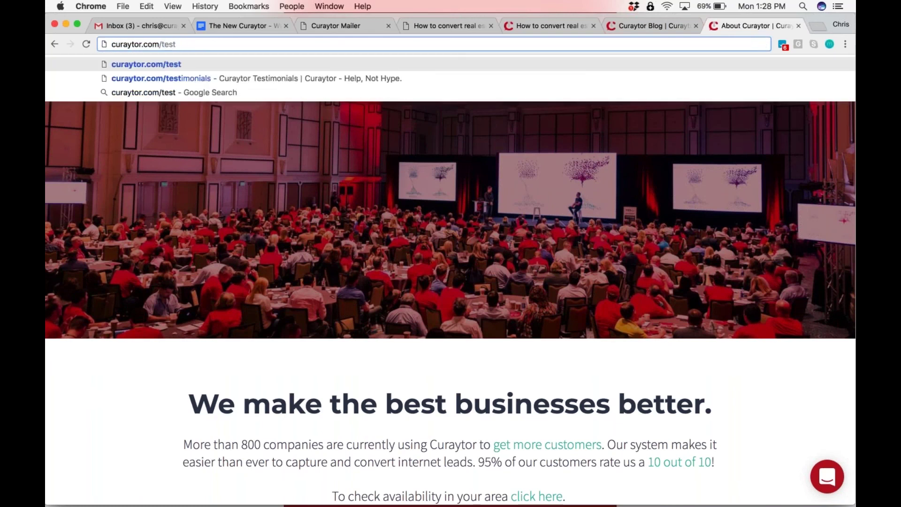
{"action": "key", "text": "Down"}
{"action": "key", "text": "Return"}
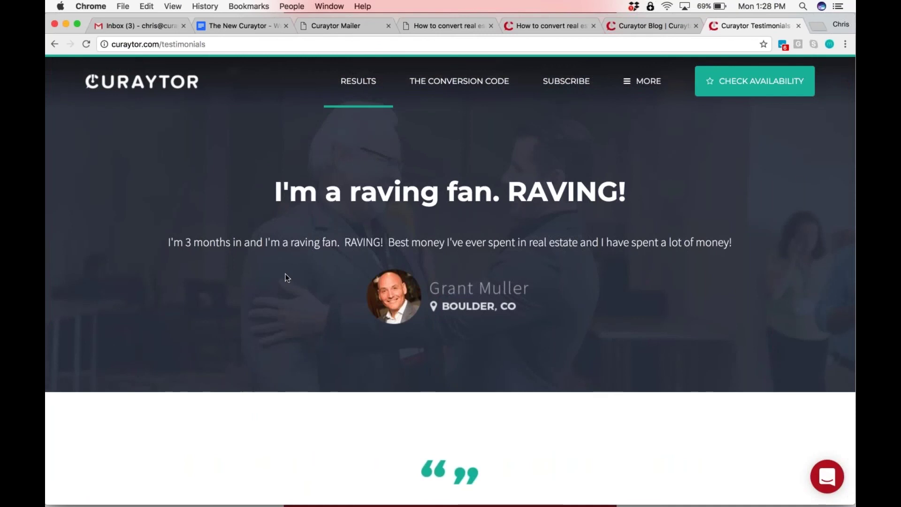
{"action": "left_click", "coordinate": [139, 84]}
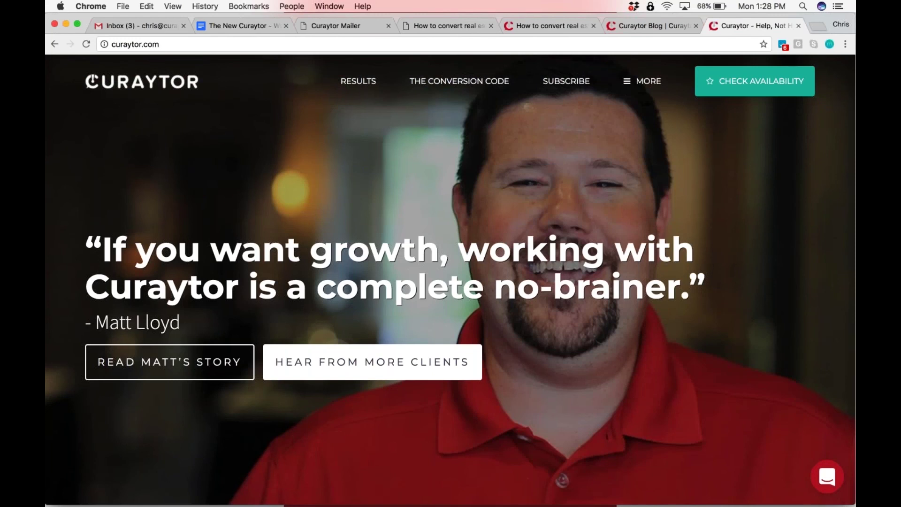
Open calliedalton.com in a new tab and view Who We Are and Client Success Stories
{"action": "left_click", "coordinate": [815, 24]}
{"action": "type", "text": "call"}
{"action": "key", "text": "Return"}
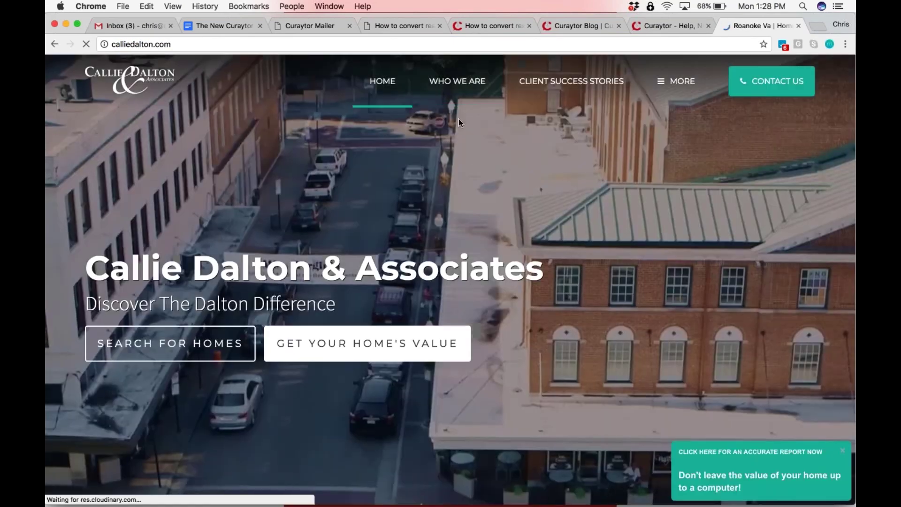
{"action": "left_click", "coordinate": [460, 85]}
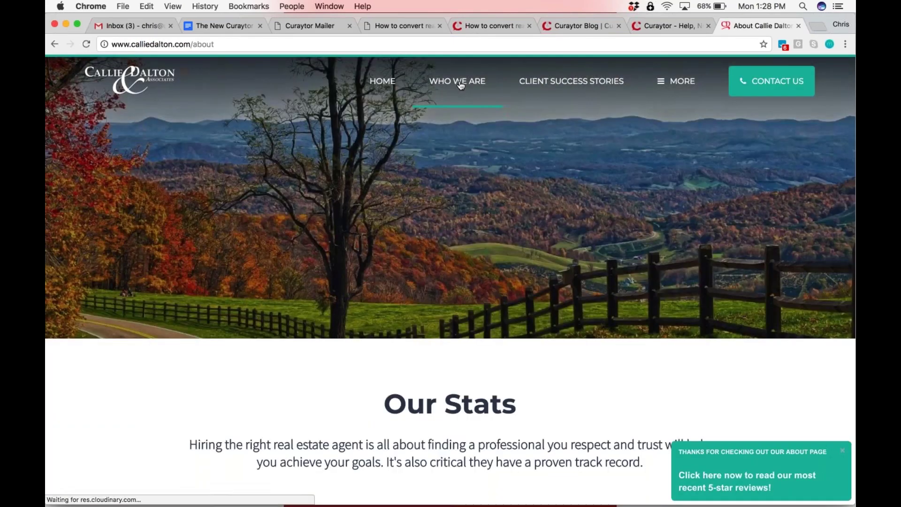
{"action": "left_click", "coordinate": [563, 86]}
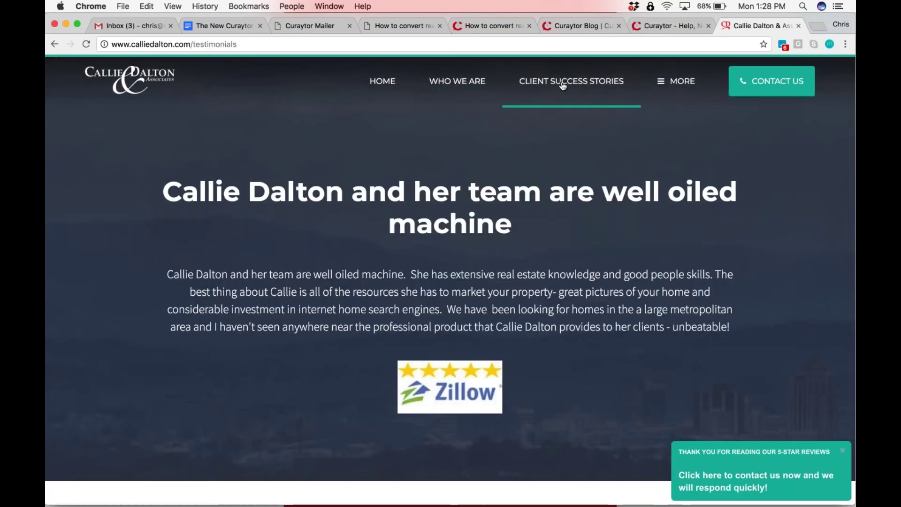
View the contact form, the site menu, Search Homes, and the $199,900 Callaway listing
{"action": "left_click", "coordinate": [771, 82]}
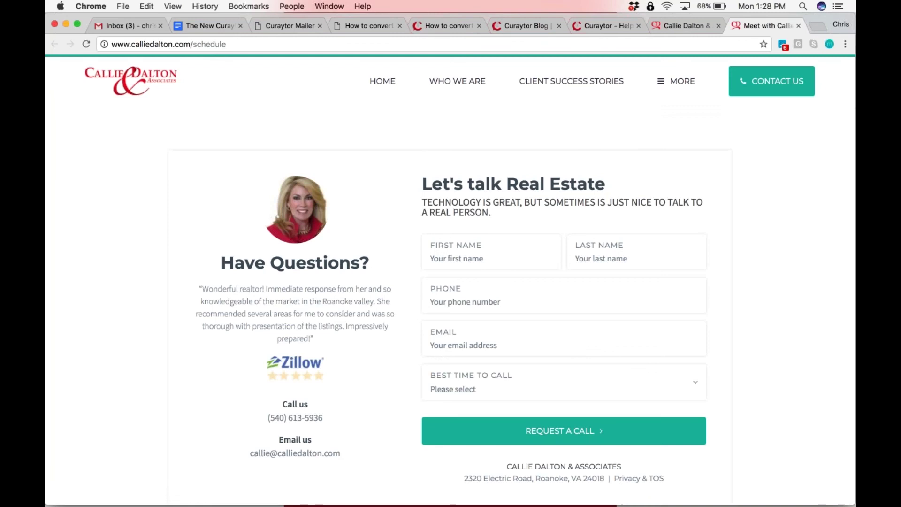
{"action": "left_click", "coordinate": [684, 90]}
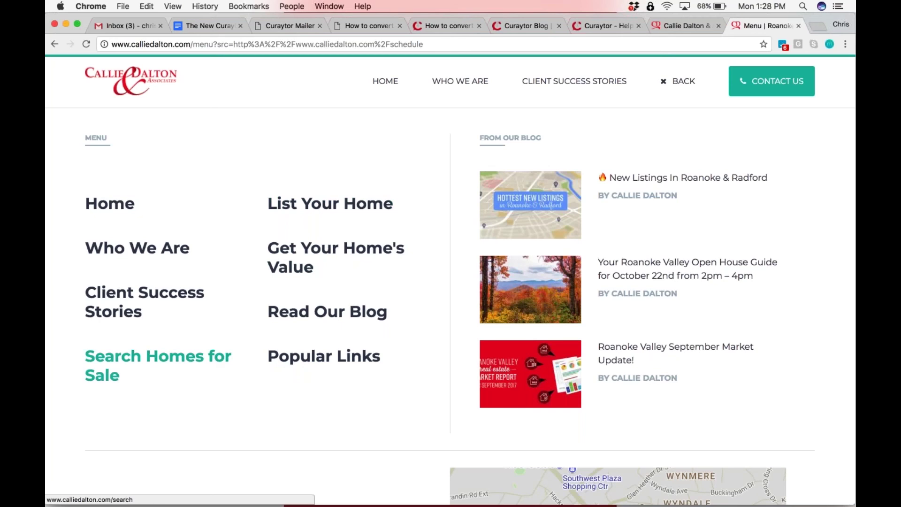
{"action": "left_click", "coordinate": [155, 357]}
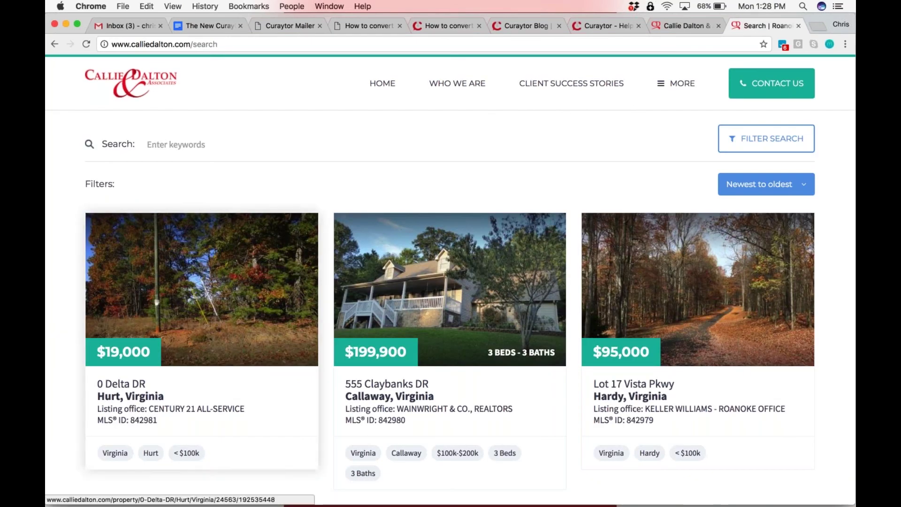
{"action": "left_click", "coordinate": [389, 294]}
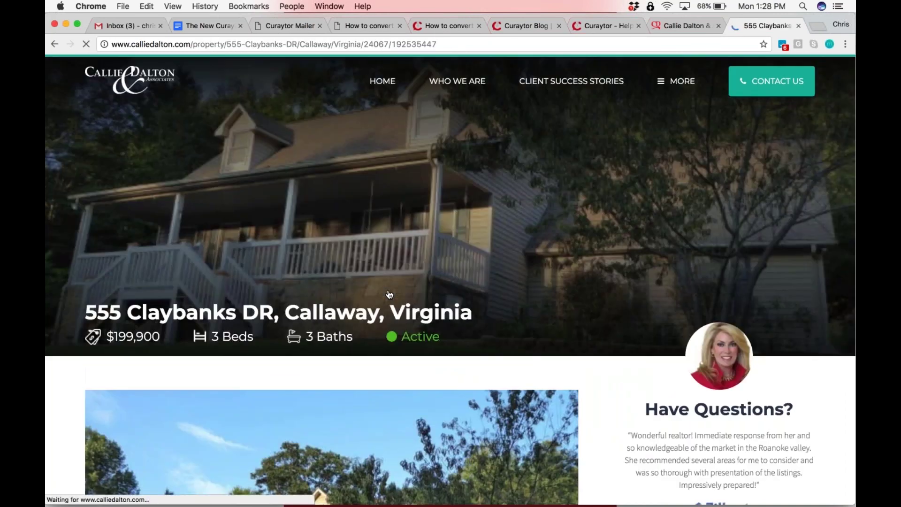
View the Get Your Home's Value page, then return to the full menu page
{"action": "left_click", "coordinate": [679, 88]}
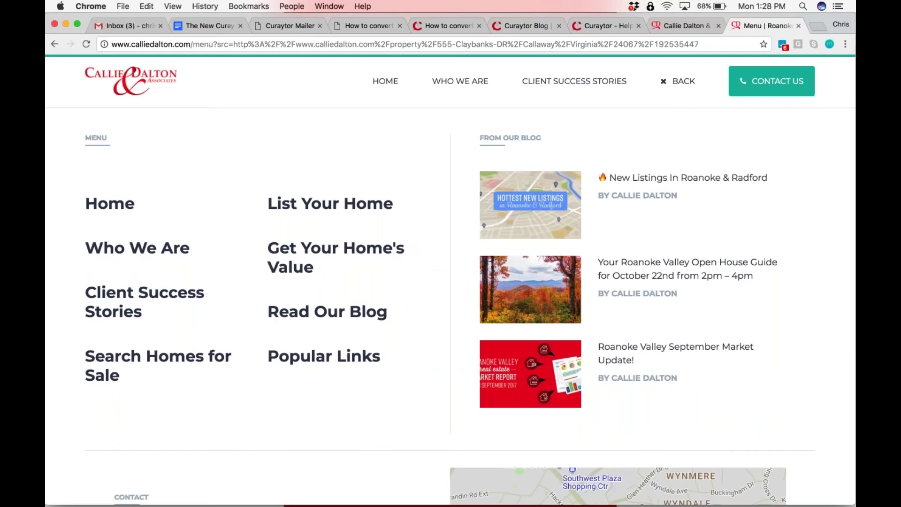
{"action": "left_click", "coordinate": [334, 249]}
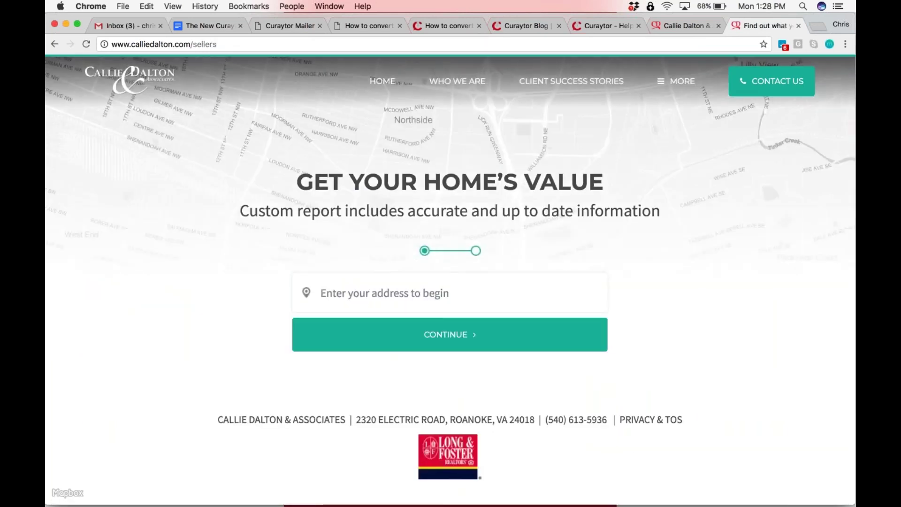
{"action": "left_click", "coordinate": [679, 83]}
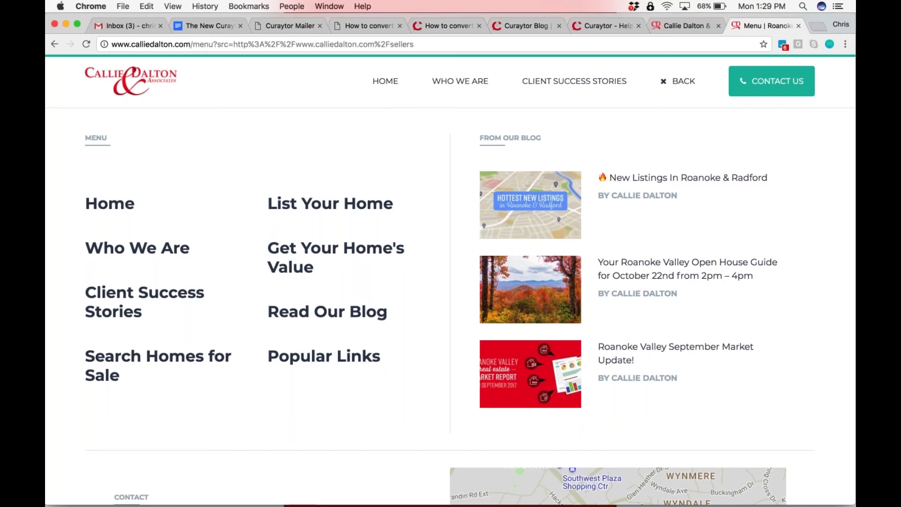
{"action": "left_click", "coordinate": [193, 43]}
{"action": "left_click", "coordinate": [192, 44]}
Replace the path after calliedalton.com/ with experience-map and load the page
{"action": "left_click_drag", "start_coordinate": [192, 43], "coordinate": [227, 125]}
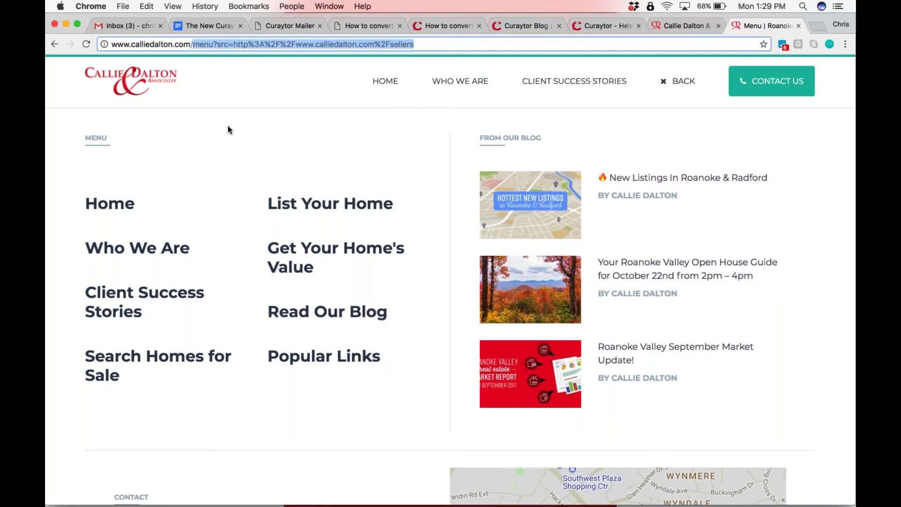
{"action": "type", "text": "experie"}
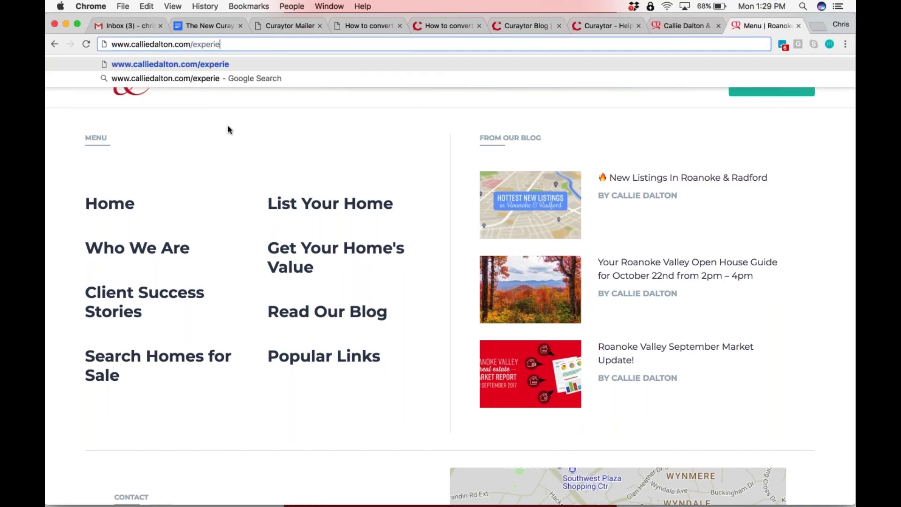
{"action": "type", "text": "nce-map"}
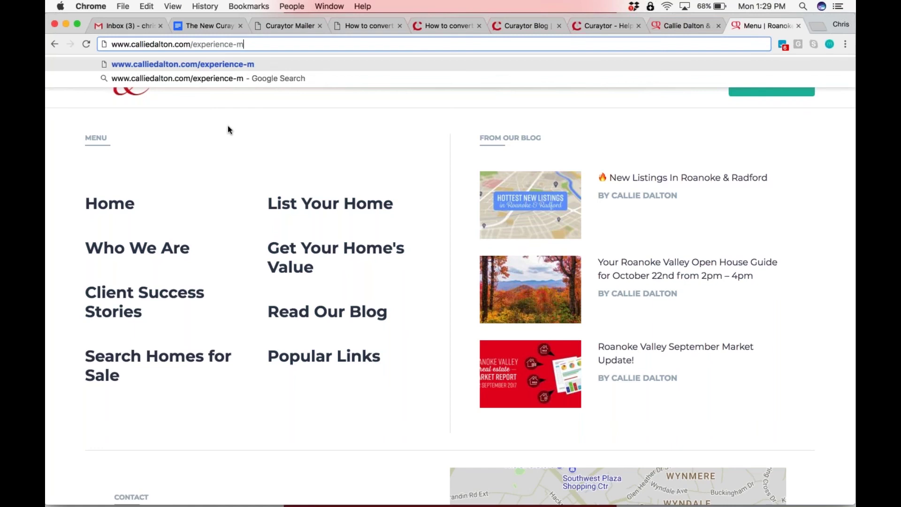
{"action": "key", "text": "Return"}
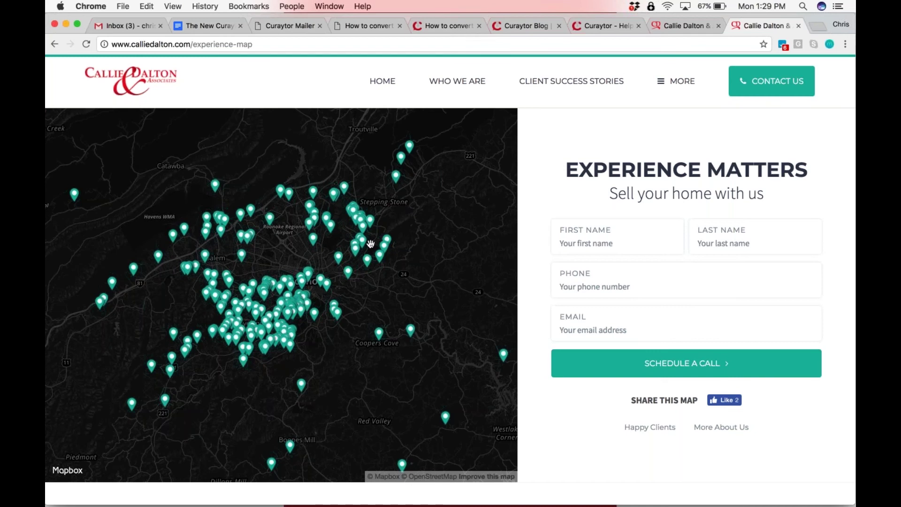
Switch back to the curaytor.com homepage tab
{"action": "left_click", "coordinate": [585, 29]}
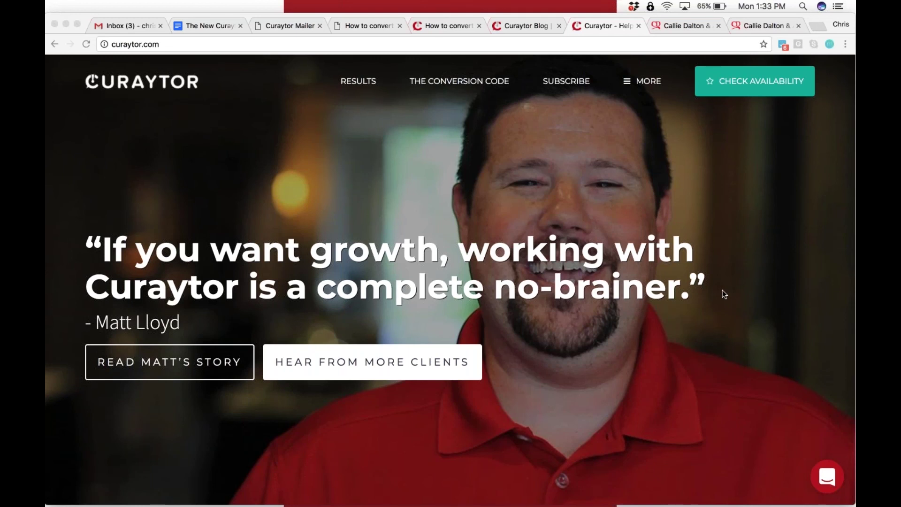
Switch to the Gmail inbox tab
{"action": "left_click", "coordinate": [131, 27]}
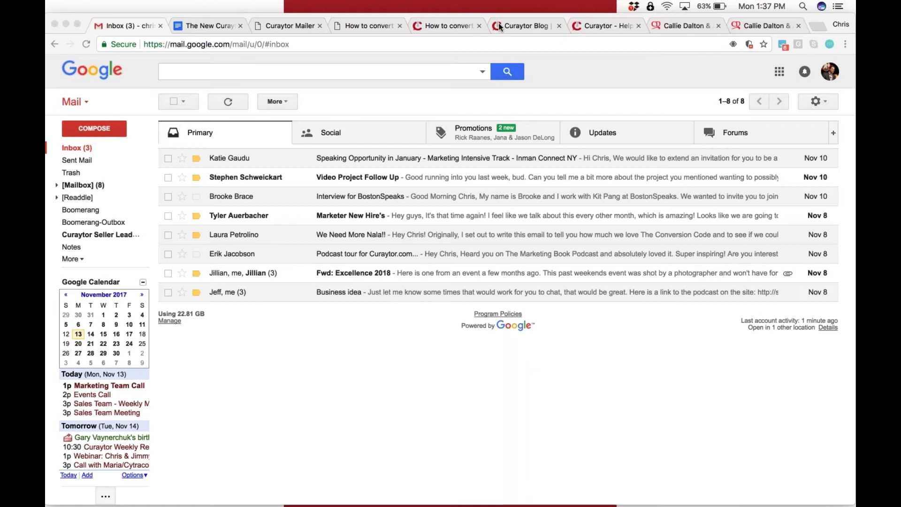
Move through the Mailer tabs to the Client Success Stories page editor
{"action": "left_click", "coordinate": [461, 27]}
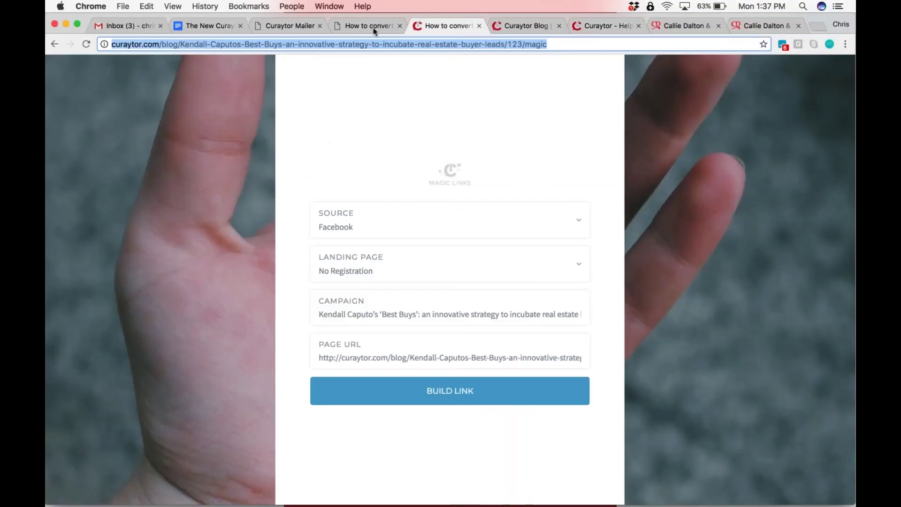
{"action": "left_click", "coordinate": [362, 6]}
{"action": "left_click", "coordinate": [346, 20]}
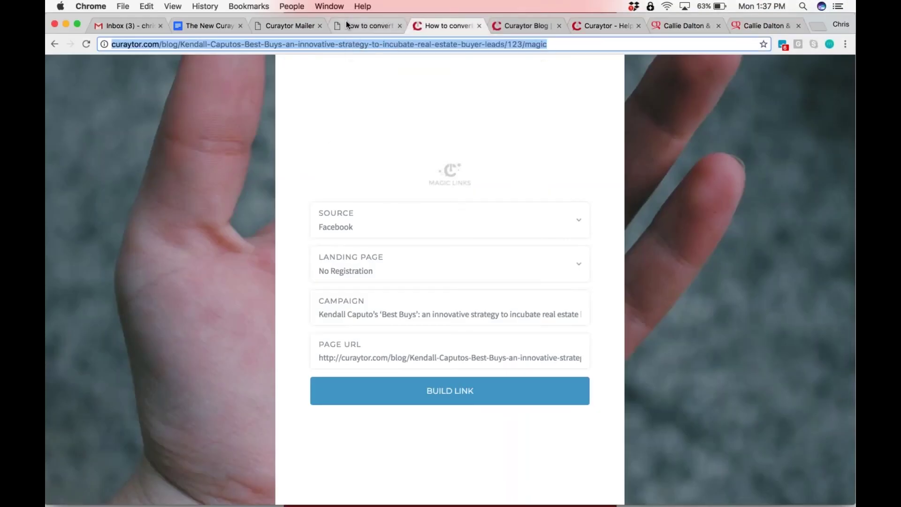
{"action": "left_click", "coordinate": [346, 22]}
{"action": "left_click", "coordinate": [280, 27]}
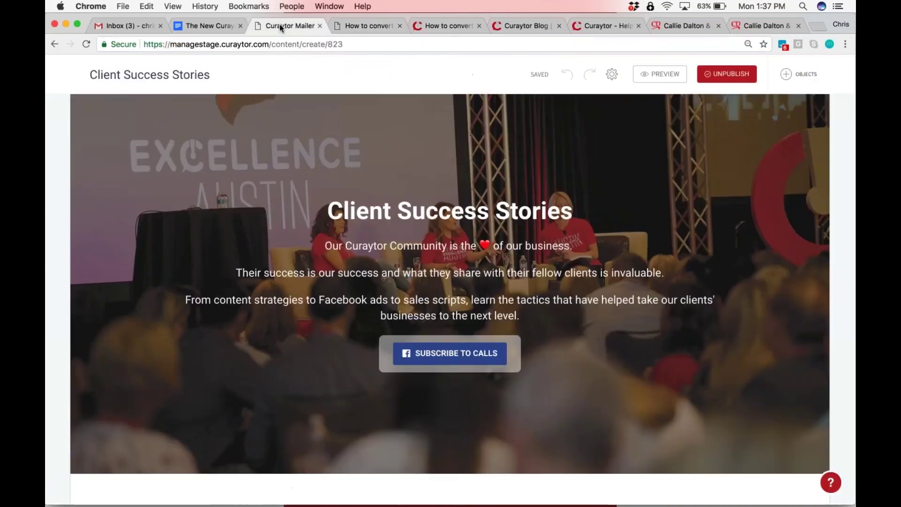
Scroll through the editor, then go back to the All Content list
{"action": "scroll", "coordinate": [450, 301], "scroll_direction": "down", "scroll_amount": 15}
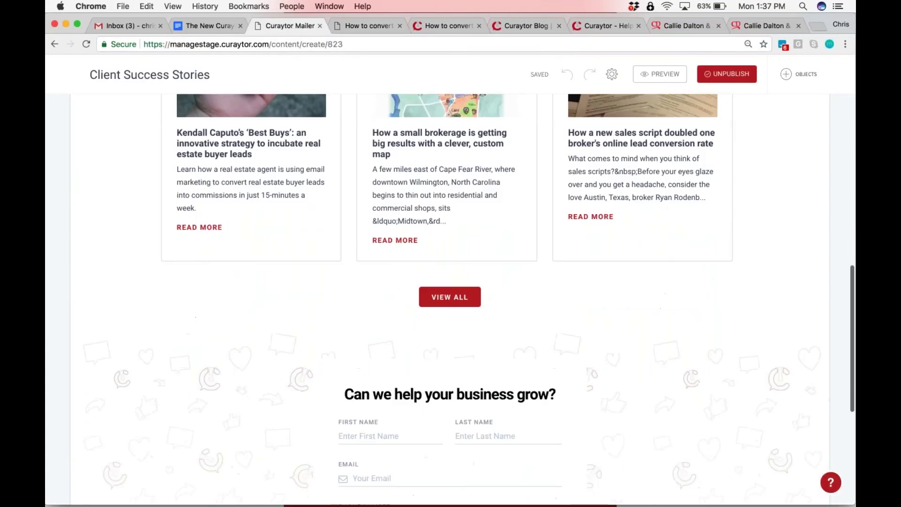
{"action": "scroll", "coordinate": [450, 301], "scroll_direction": "up", "scroll_amount": 6}
{"action": "scroll", "coordinate": [700, 300], "scroll_direction": "up", "scroll_amount": 10}
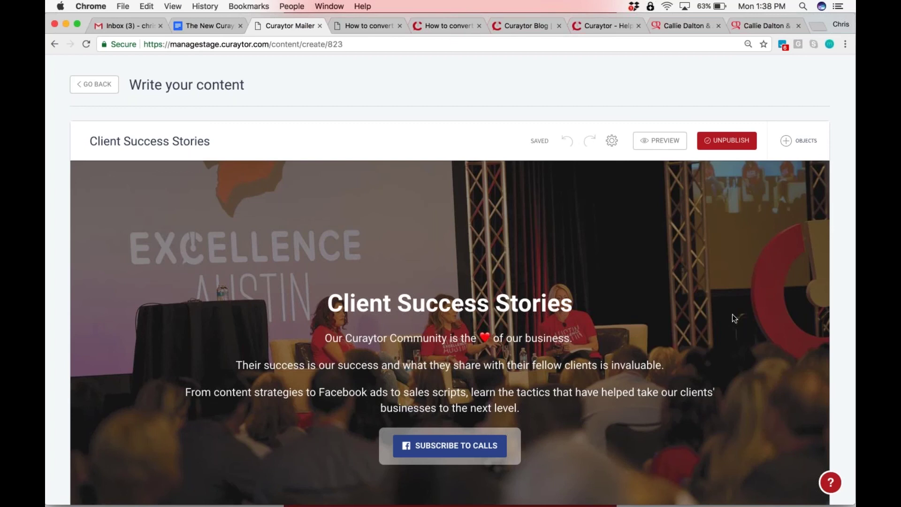
{"action": "key", "text": "super+bracketleft"}
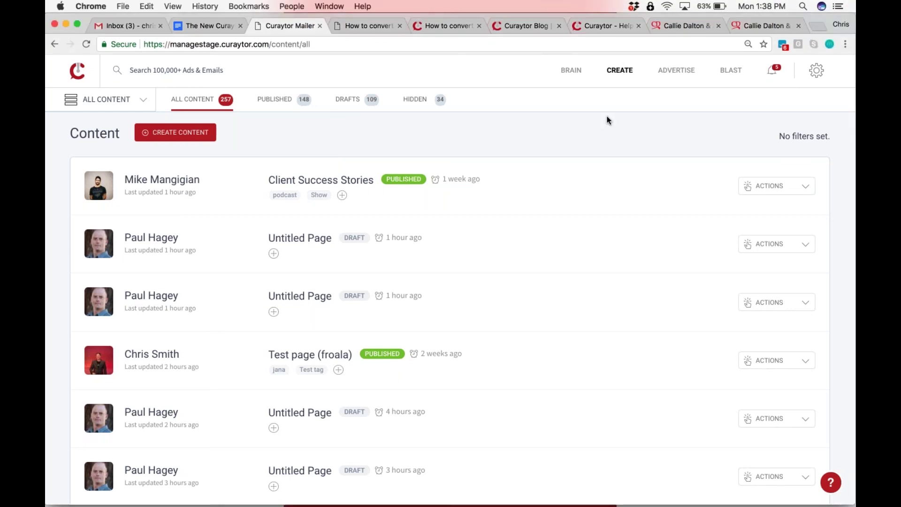
View the top Brain inspiration, the Facebook ads inspiration, and the email blasts list
{"action": "scroll", "coordinate": [607, 117], "scroll_direction": "up", "scroll_amount": 5}
{"action": "scroll", "coordinate": [606, 118], "scroll_direction": "down", "scroll_amount": 5}
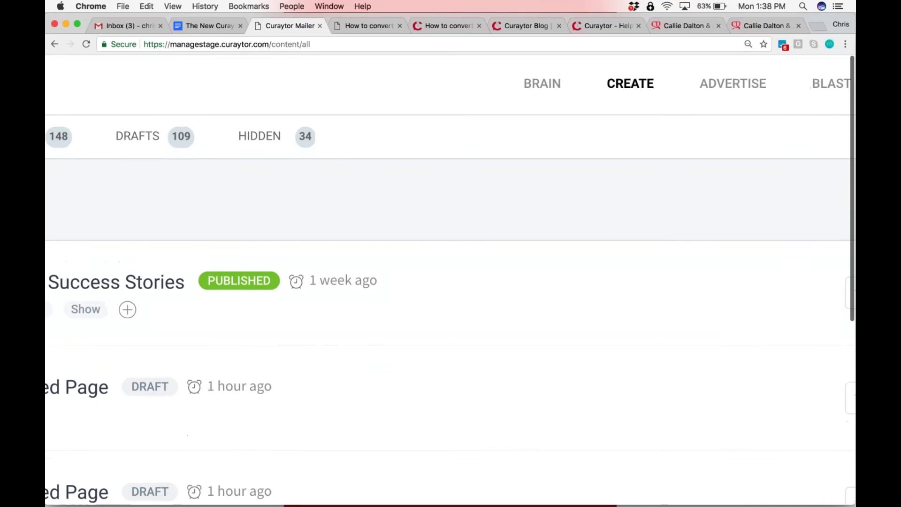
{"action": "scroll", "coordinate": [607, 118], "scroll_direction": "up", "scroll_amount": 5}
{"action": "scroll", "coordinate": [607, 118], "scroll_direction": "down", "scroll_amount": 5}
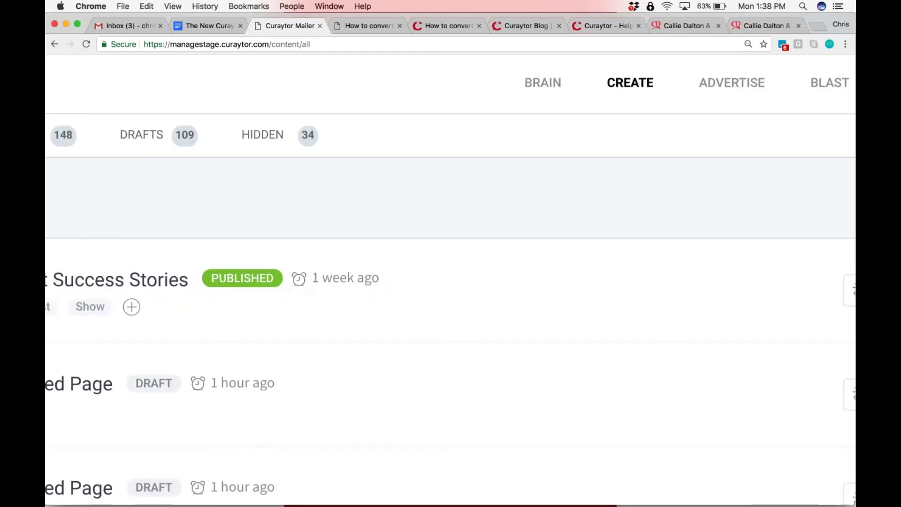
{"action": "left_click", "coordinate": [543, 82]}
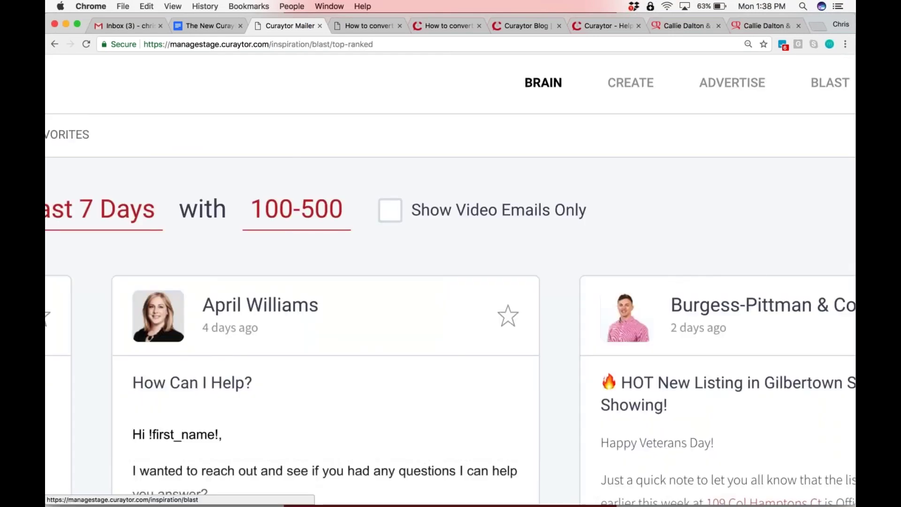
{"action": "left_click", "coordinate": [720, 86]}
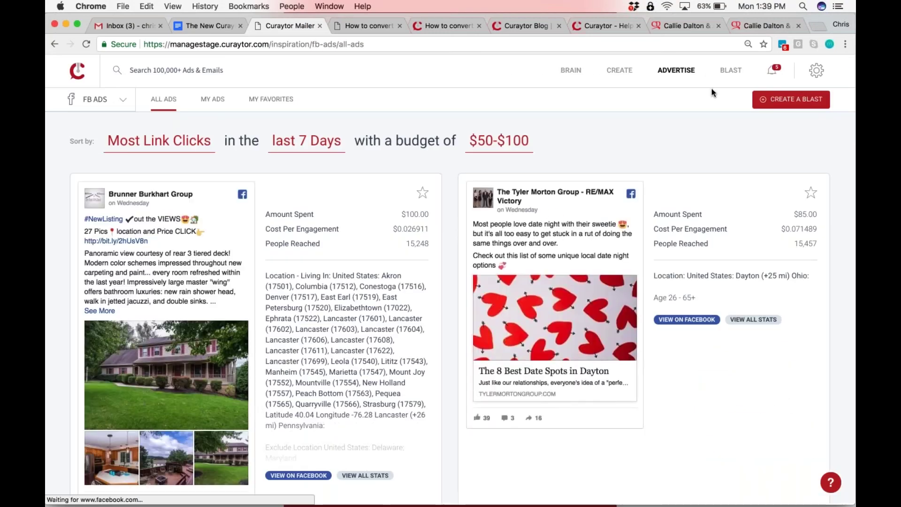
{"action": "left_click", "coordinate": [727, 71]}
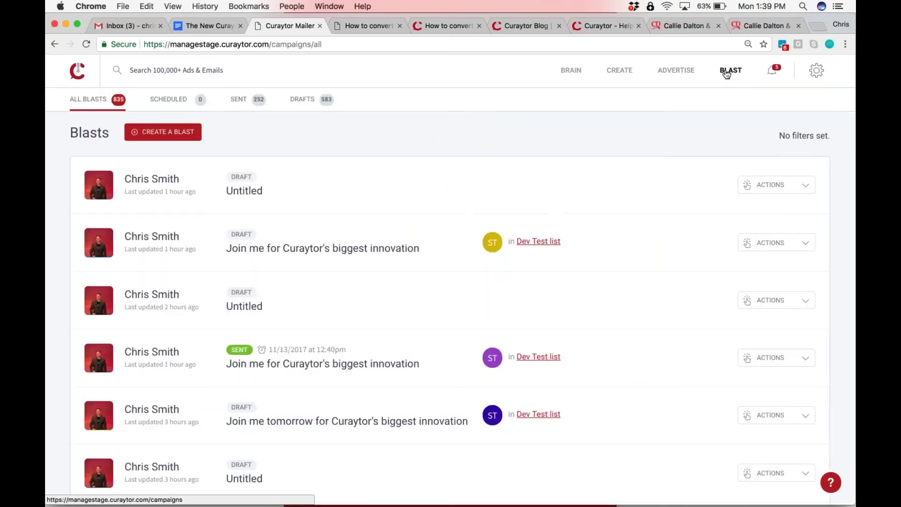
Expand the first prospect's activity in the feed, then go to the content list
{"action": "left_click", "coordinate": [775, 74]}
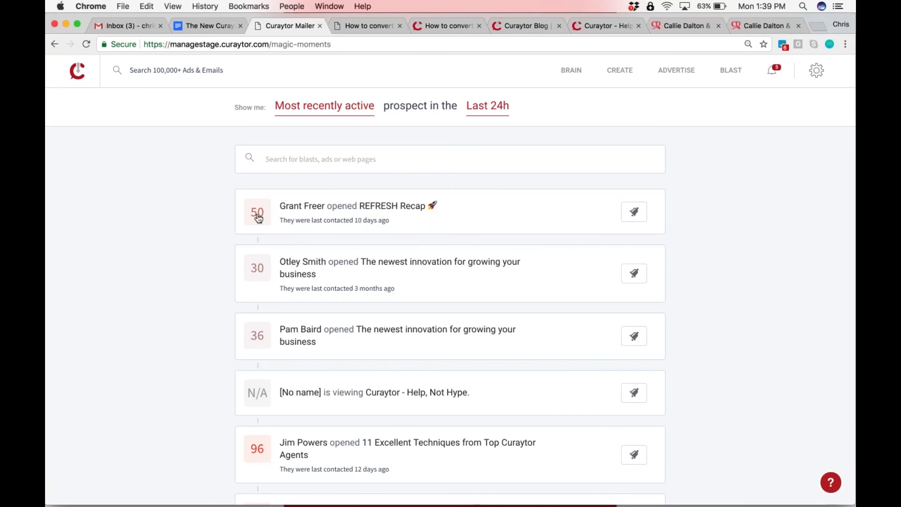
{"action": "left_click", "coordinate": [393, 217]}
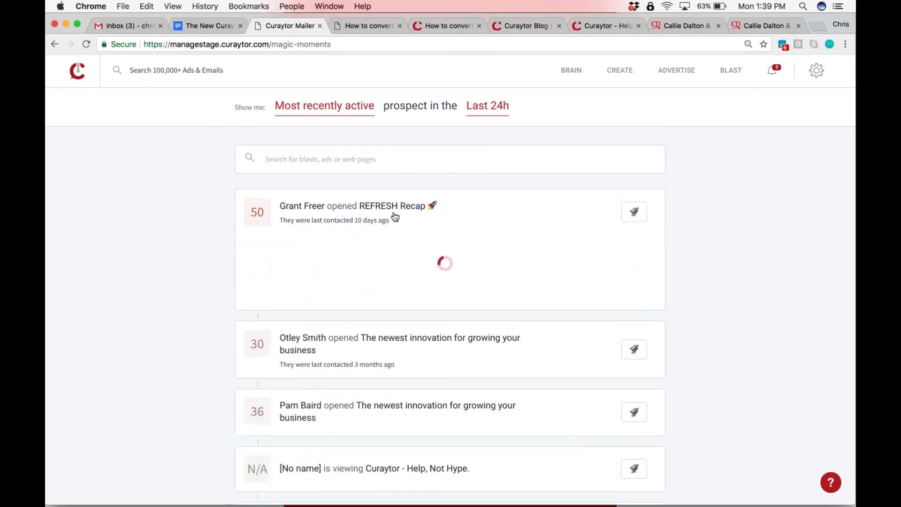
{"action": "scroll", "coordinate": [394, 217], "scroll_direction": "down", "scroll_amount": 5}
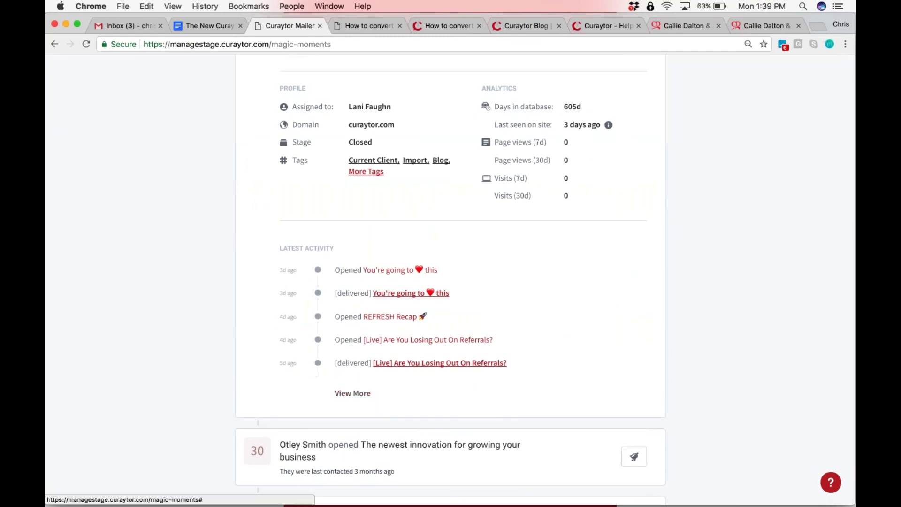
{"action": "left_click", "coordinate": [352, 393]}
{"action": "scroll", "coordinate": [353, 393], "scroll_direction": "up", "scroll_amount": 5}
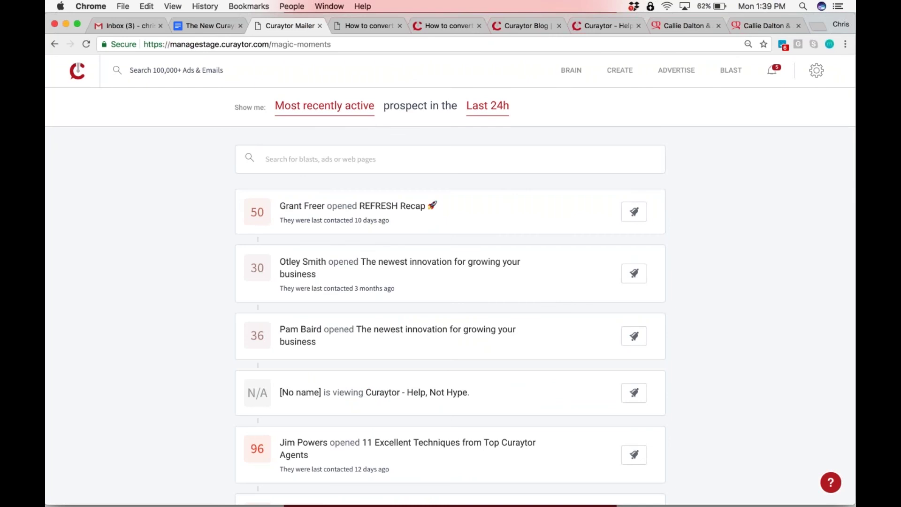
{"action": "left_click", "coordinate": [620, 71]}
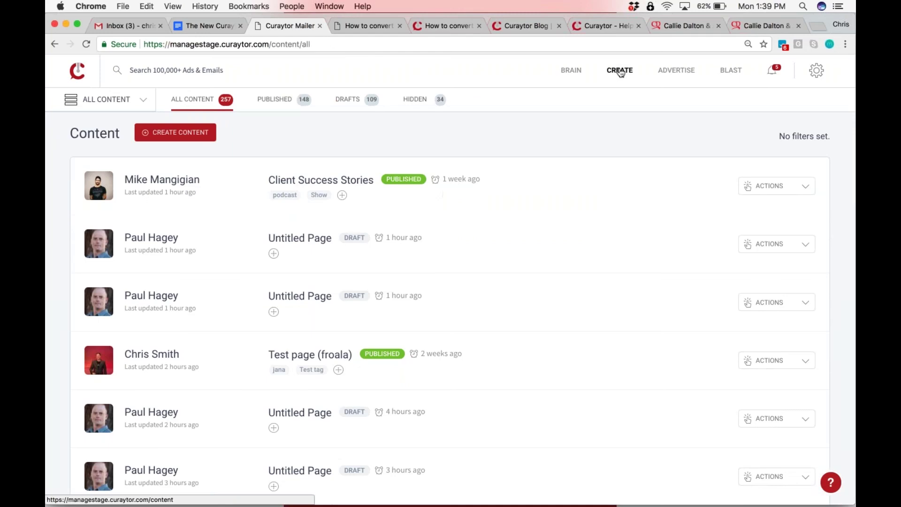
Start a new content page and place a Basic Text block on it
{"action": "left_click", "coordinate": [157, 137]}
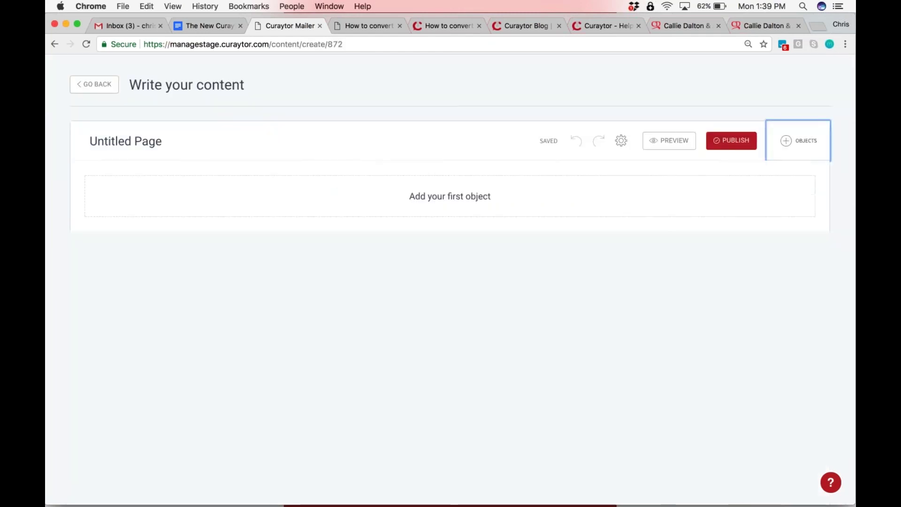
{"action": "left_click", "coordinate": [798, 141]}
{"action": "left_click_drag", "start_coordinate": [738, 230], "coordinate": [531, 193]}
{"action": "left_click", "coordinate": [89, 202]}
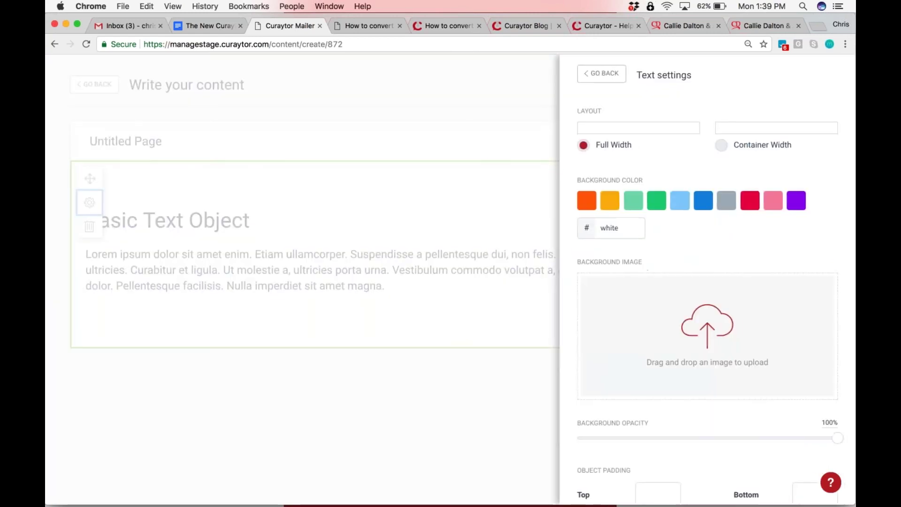
{"action": "scroll", "coordinate": [638, 352], "scroll_direction": "down", "scroll_amount": 5}
{"action": "scroll", "coordinate": [638, 352], "scroll_direction": "up", "scroll_amount": 5}
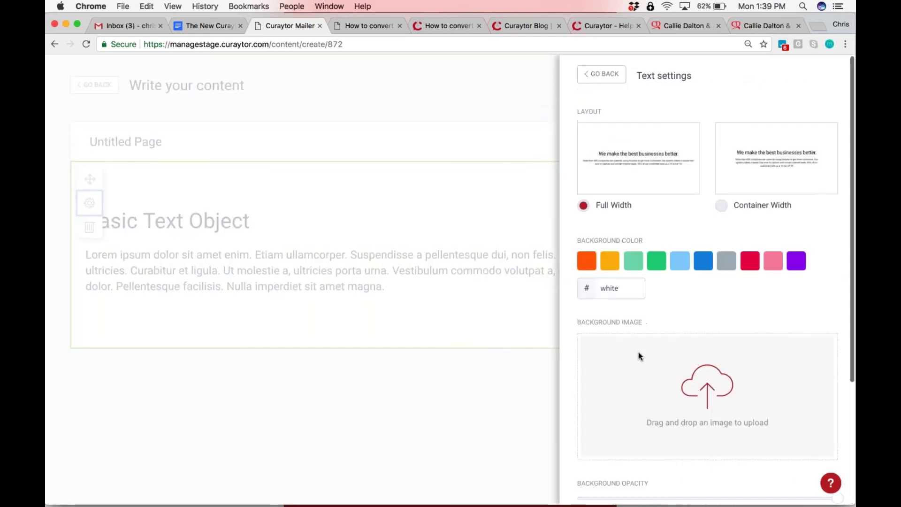
{"action": "key", "text": "Escape"}
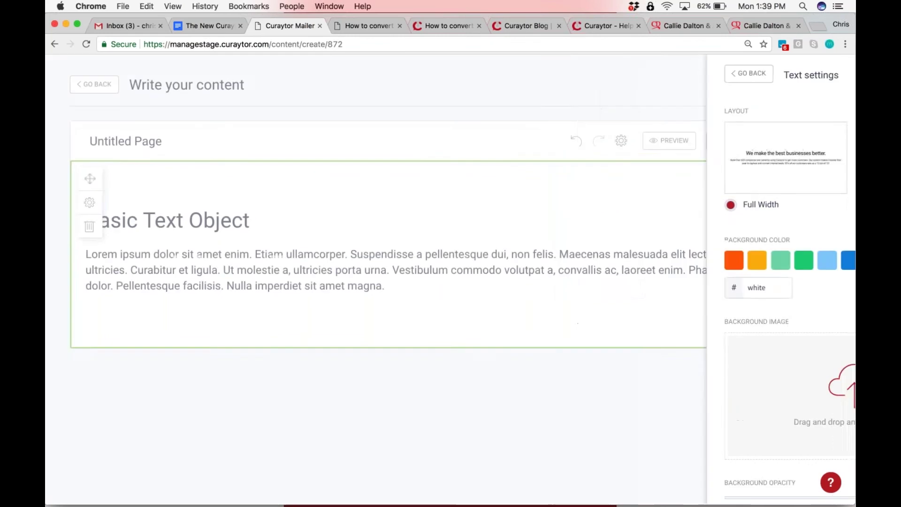
{"action": "left_click", "coordinate": [837, 72]}
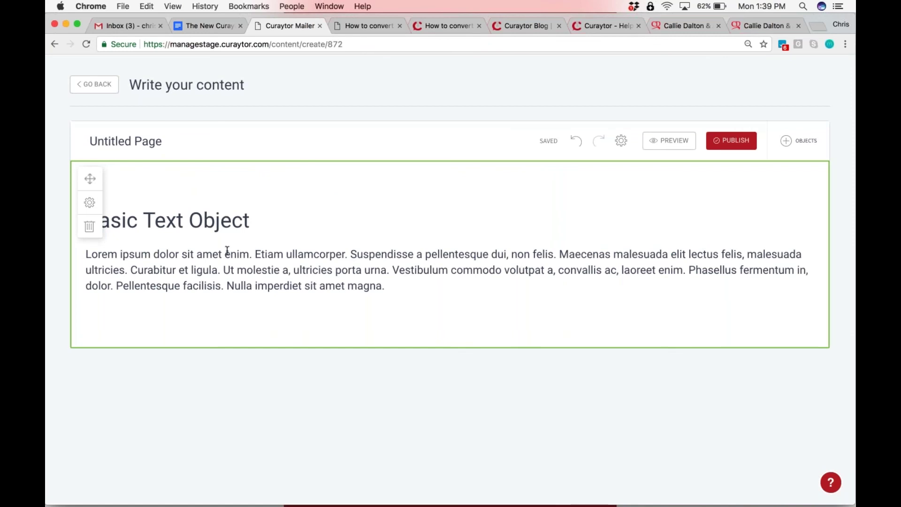
Change the heading to 'Basic Text AF' and set Container Width with green 00d084 background
{"action": "key", "text": "BackSpace"}
{"action": "key", "text": "BackSpace"}
{"action": "key", "text": "BackSpace"}
{"action": "key", "text": "BackSpace"}
{"action": "key", "text": "BackSpace"}
{"action": "key", "text": "BackSpace"}
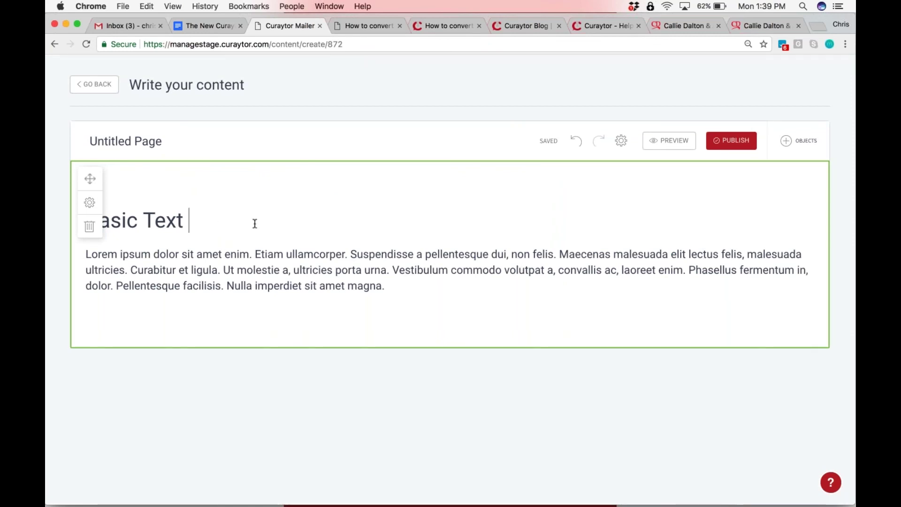
{"action": "type", "text": "AF"}
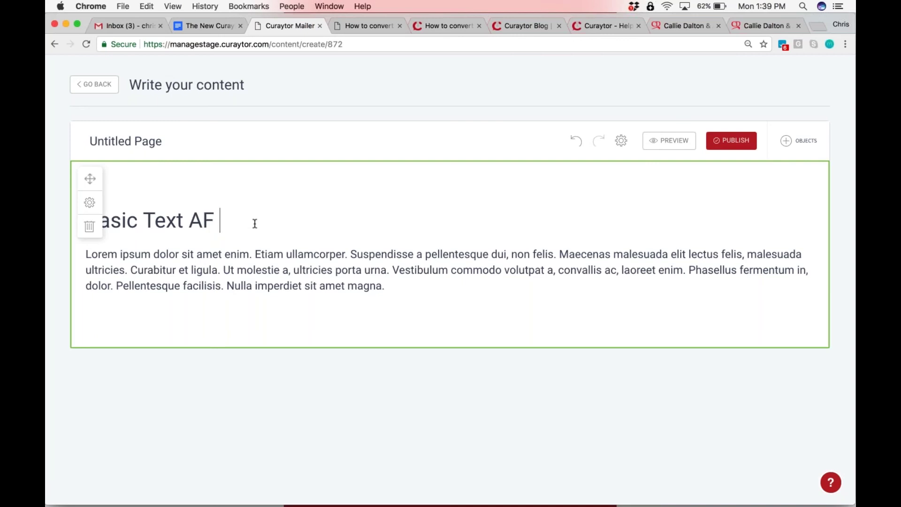
{"action": "left_click", "coordinate": [89, 204]}
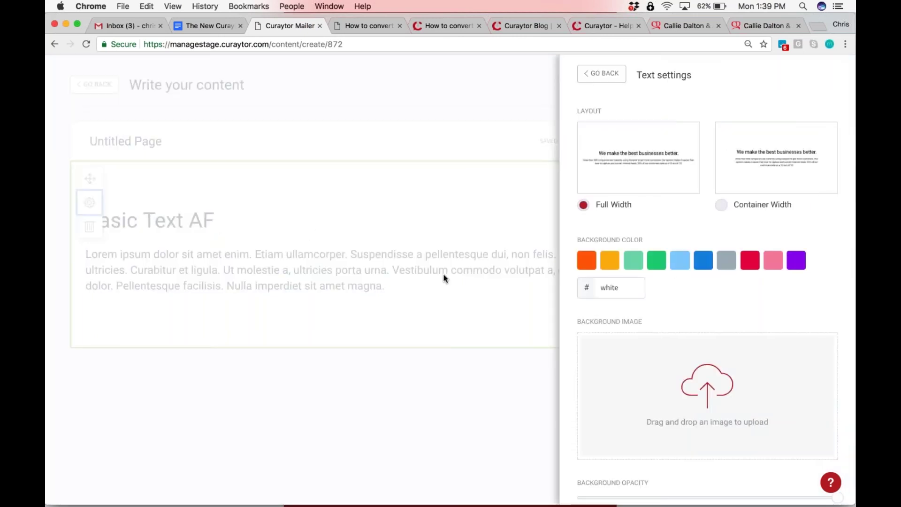
{"action": "left_click", "coordinate": [722, 205]}
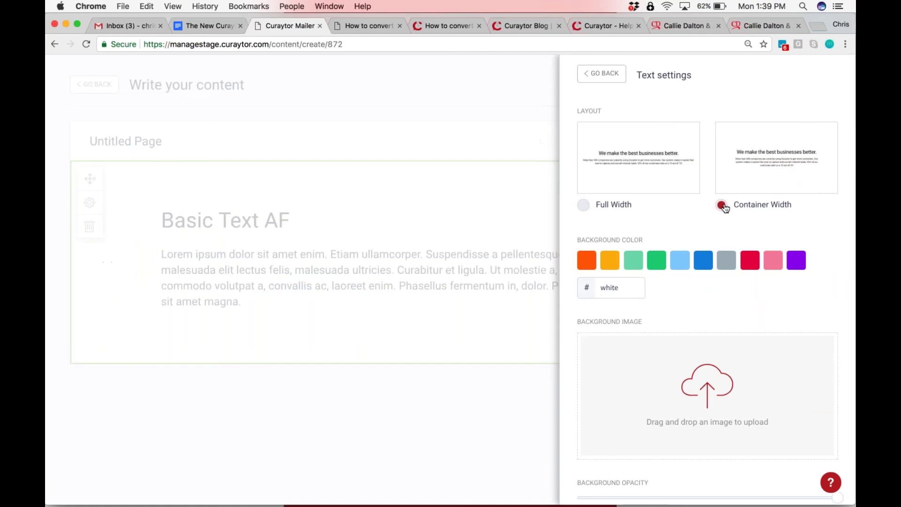
{"action": "left_click", "coordinate": [657, 260]}
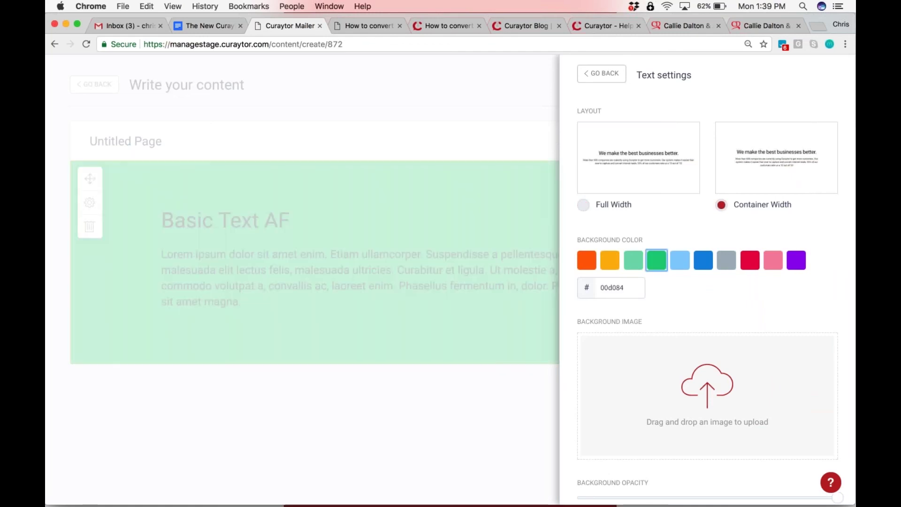
{"action": "scroll", "coordinate": [657, 321], "scroll_direction": "down", "scroll_amount": 5}
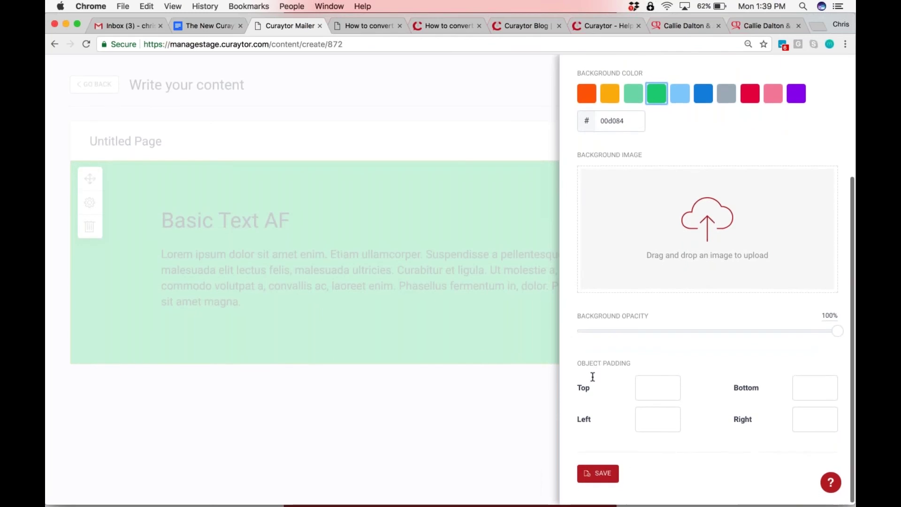
Save the text block settings and close the panel to view the green section
{"action": "left_click", "coordinate": [588, 476]}
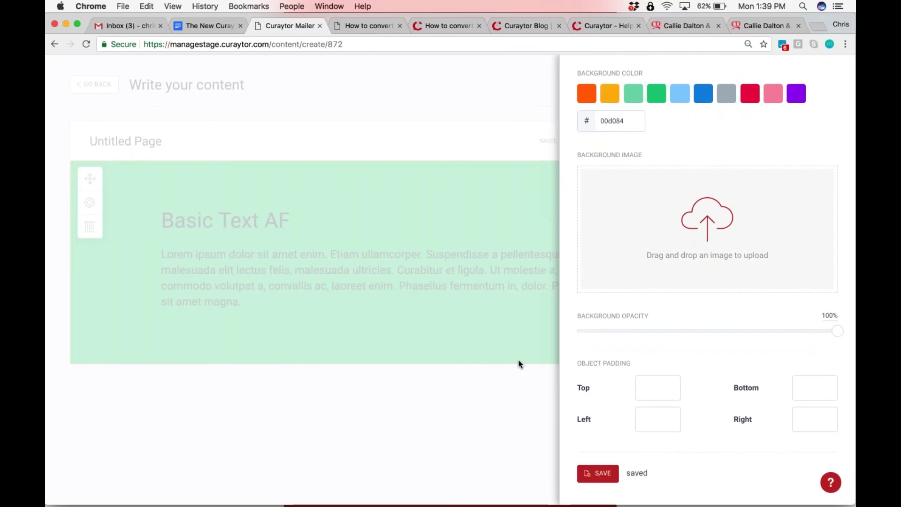
{"action": "left_click", "coordinate": [528, 165]}
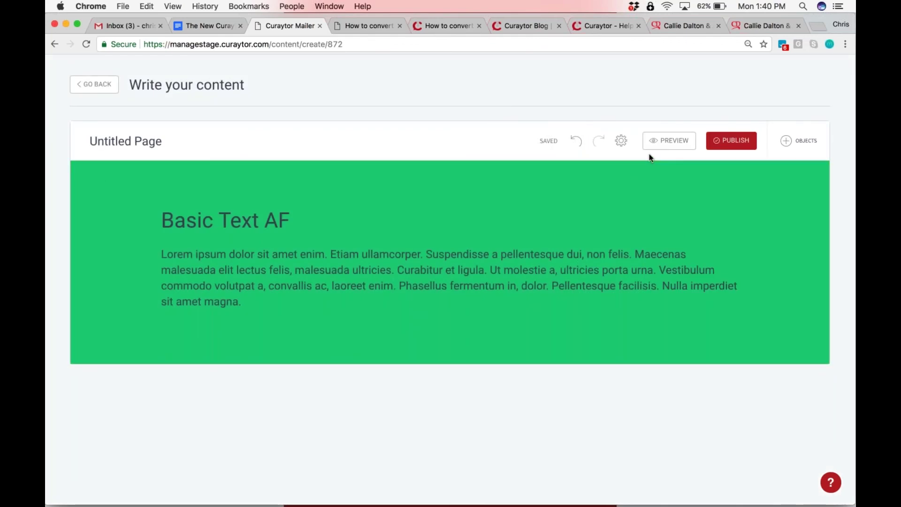
{"action": "scroll", "coordinate": [625, 141], "scroll_direction": "up", "scroll_amount": 5}
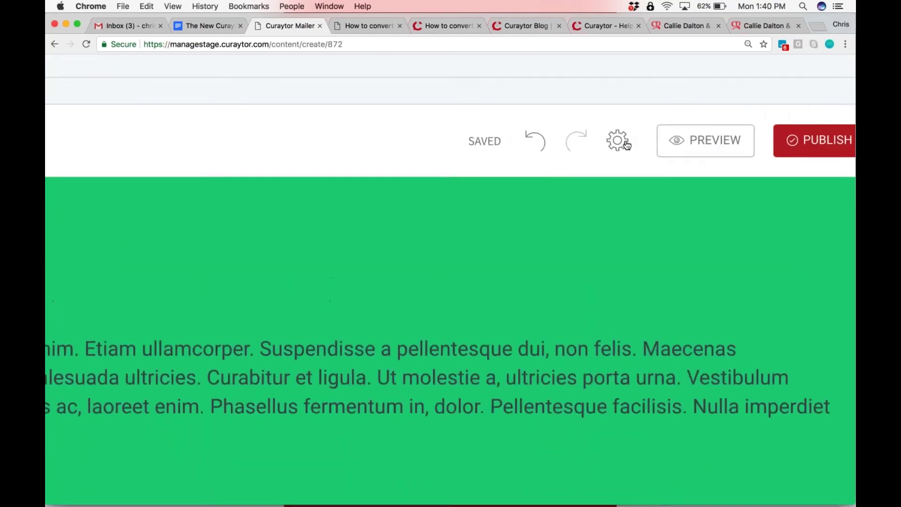
{"action": "scroll", "coordinate": [626, 144], "scroll_direction": "down", "scroll_amount": 5}
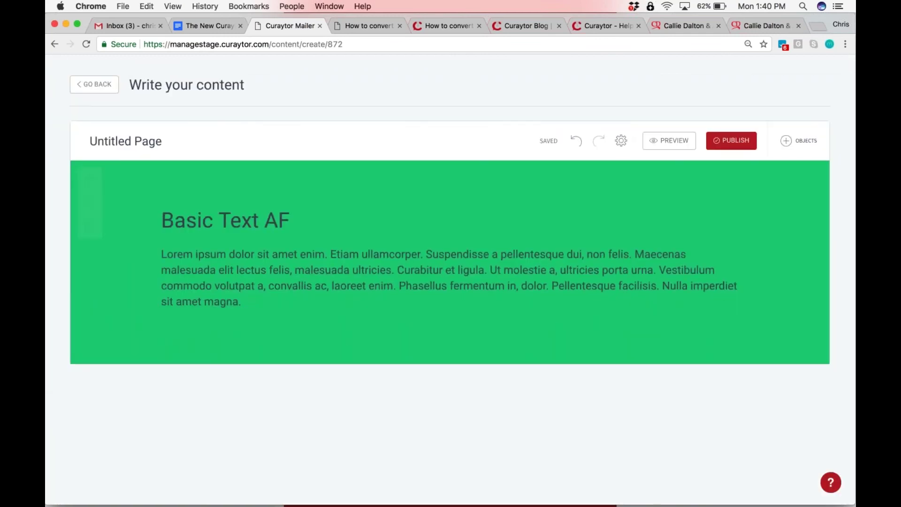
{"action": "mouse_move", "coordinate": [583, 235]}
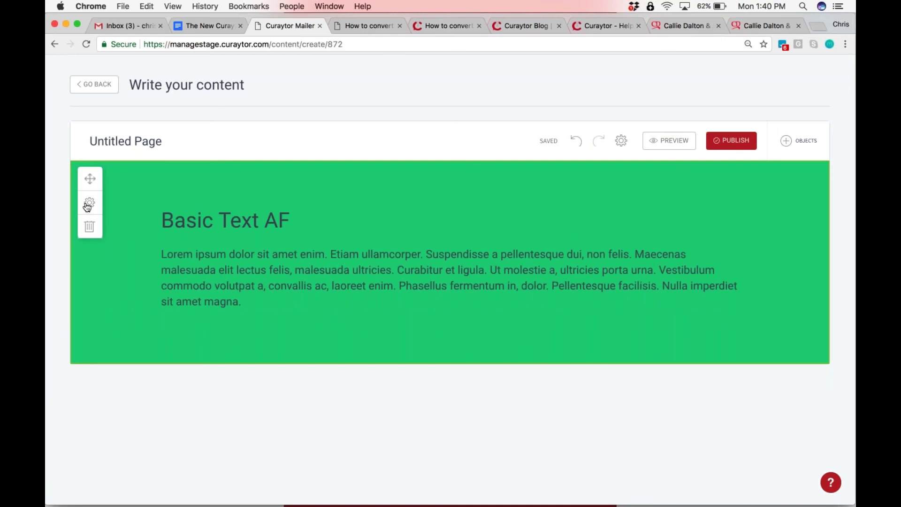
{"action": "left_click", "coordinate": [621, 141]}
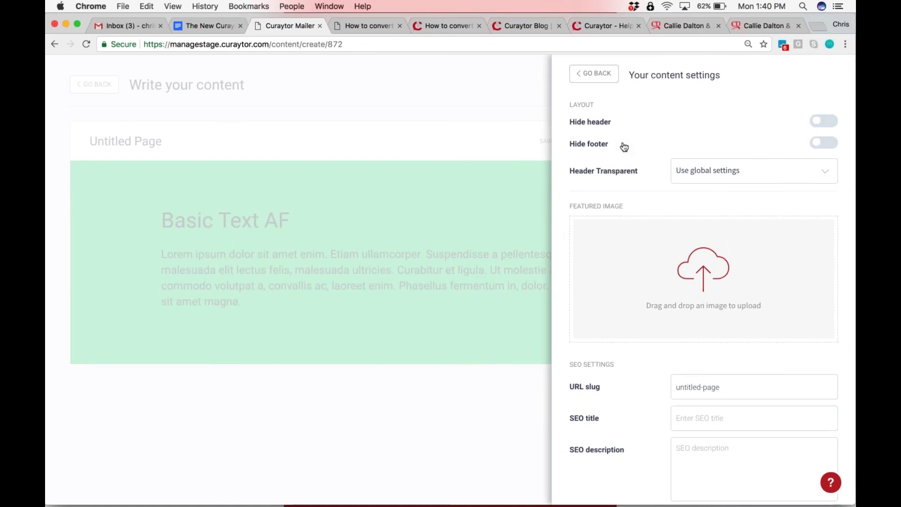
{"action": "scroll", "coordinate": [600, 324], "scroll_direction": "down", "scroll_amount": 10}
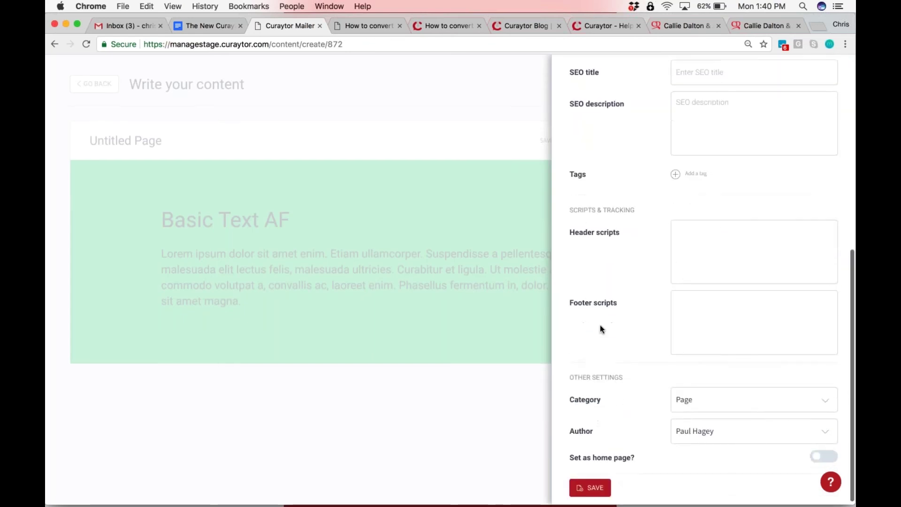
{"action": "scroll", "coordinate": [603, 361], "scroll_direction": "up", "scroll_amount": 8}
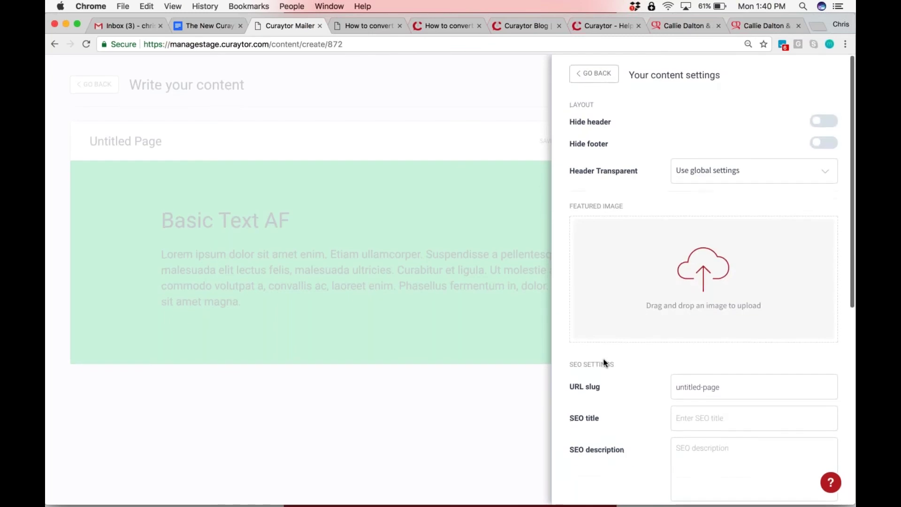
{"action": "left_click", "coordinate": [587, 75]}
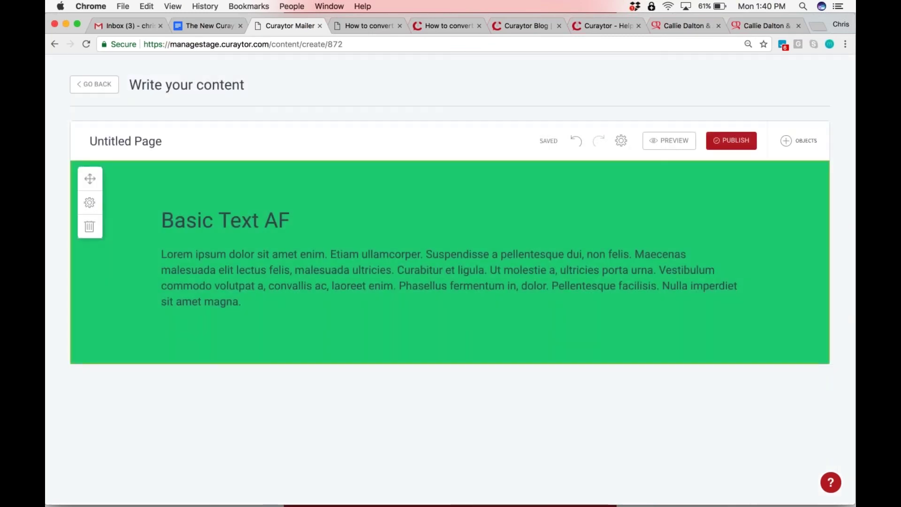
{"action": "left_click", "coordinate": [89, 202]}
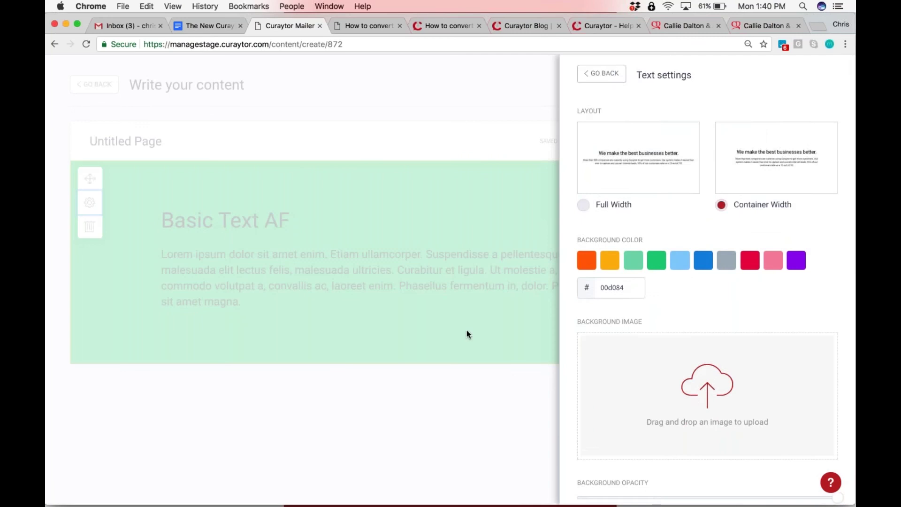
{"action": "scroll", "coordinate": [633, 341], "scroll_direction": "down", "scroll_amount": 1}
{"action": "scroll", "coordinate": [633, 342], "scroll_direction": "down", "scroll_amount": 3}
{"action": "left_click", "coordinate": [506, 432]}
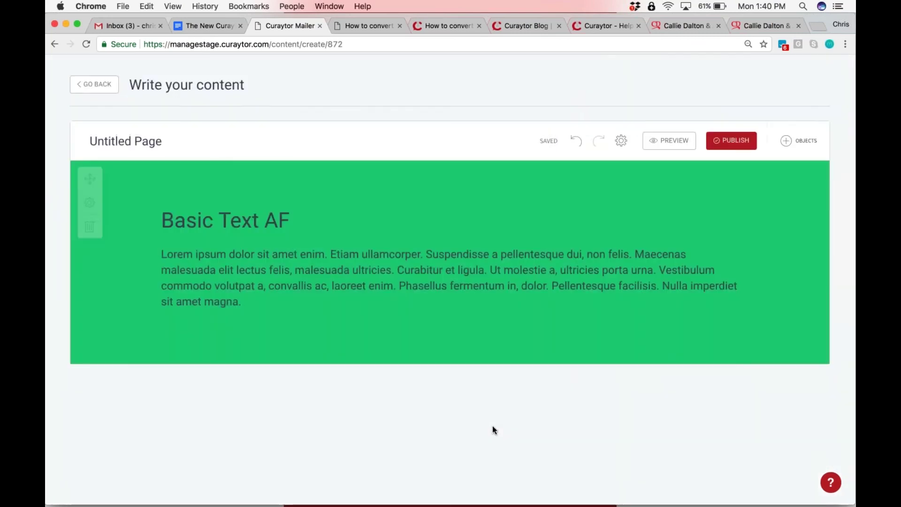
{"action": "left_click", "coordinate": [264, 300]}
Replace the lorem ipsum paragraph with 'So Cool!' and bring up the Objects panel
{"action": "left_click_drag", "start_coordinate": [189, 275], "coordinate": [160, 254]}
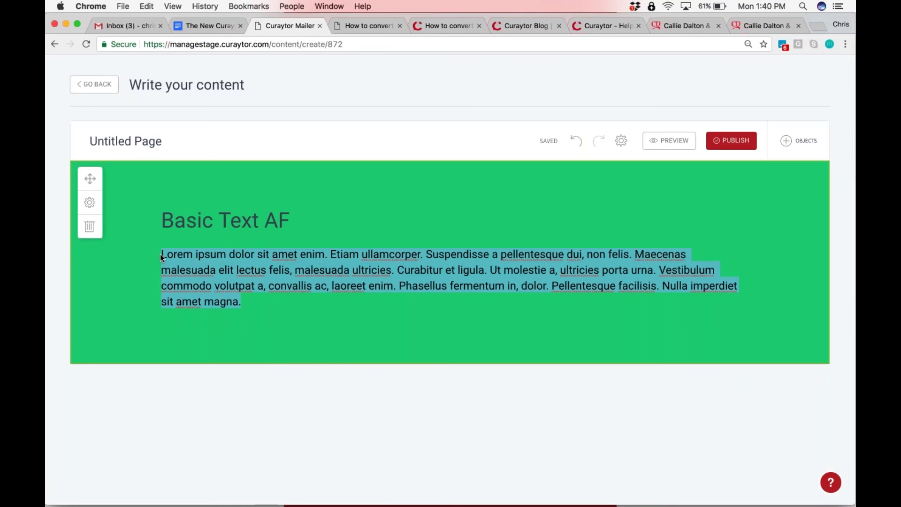
{"action": "type", "text": "So Cool!"}
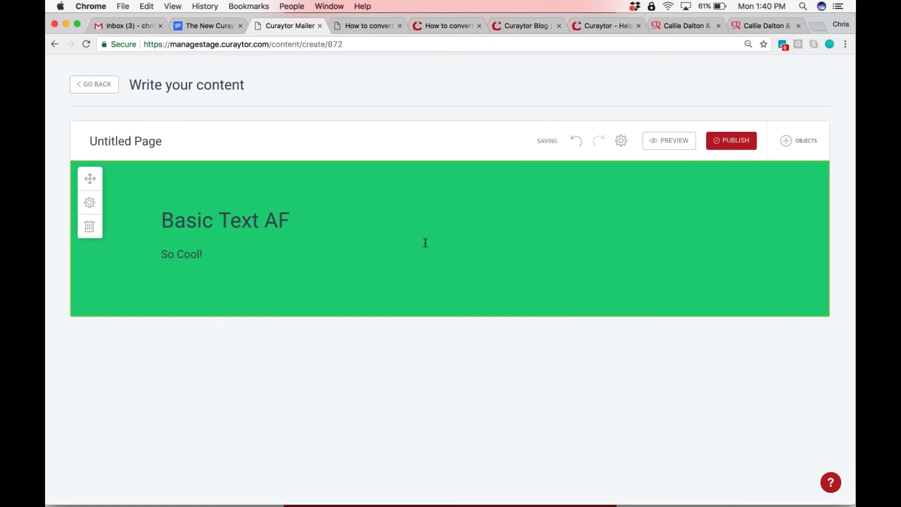
{"action": "left_click", "coordinate": [799, 140]}
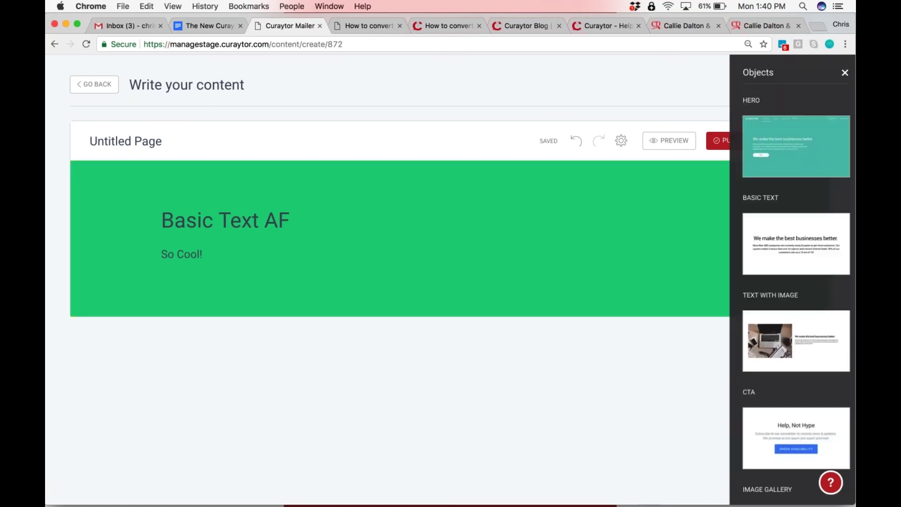
Place a hero section below the green Basic Text block, leaving its button link unchanged
{"action": "left_click_drag", "start_coordinate": [788, 146], "coordinate": [294, 339]}
{"action": "scroll", "coordinate": [294, 339], "scroll_direction": "down", "scroll_amount": 4}
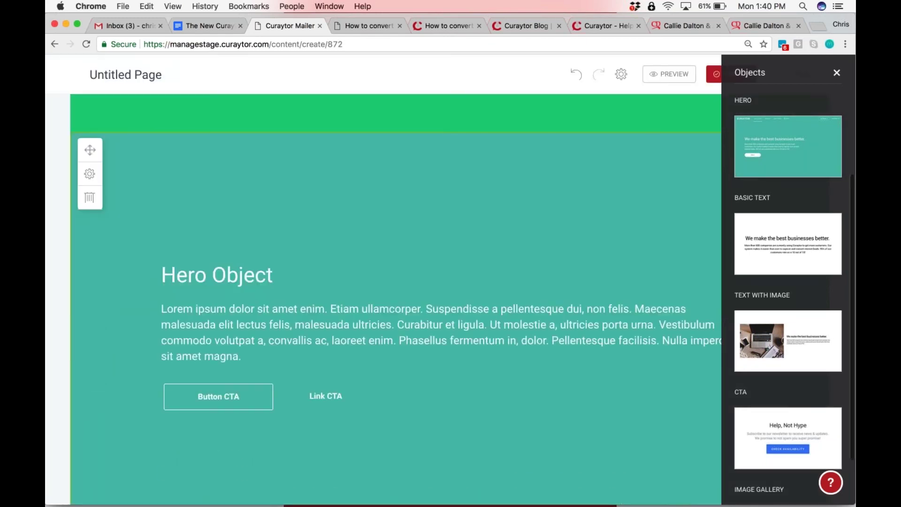
{"action": "left_click", "coordinate": [220, 406]}
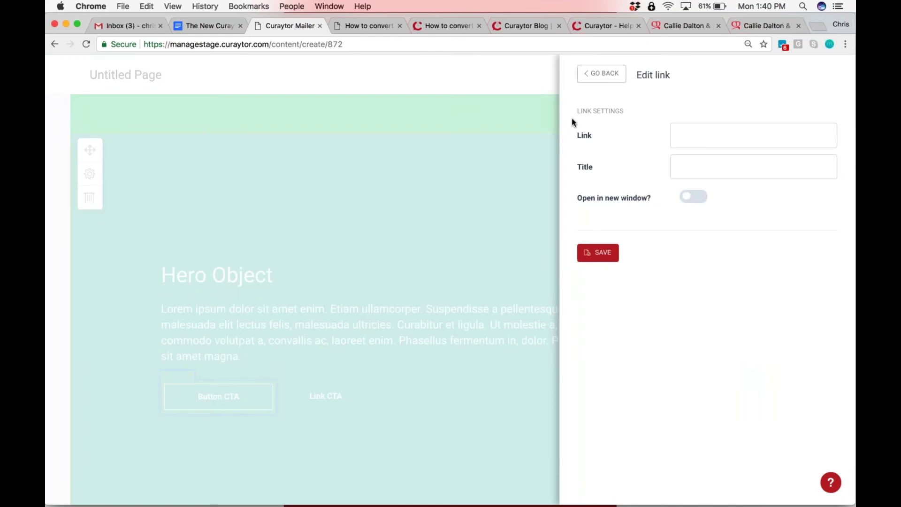
{"action": "left_click", "coordinate": [552, 122]}
Set the hero type to Lead Gen so it shows a Request a Call form
{"action": "left_click", "coordinate": [89, 174]}
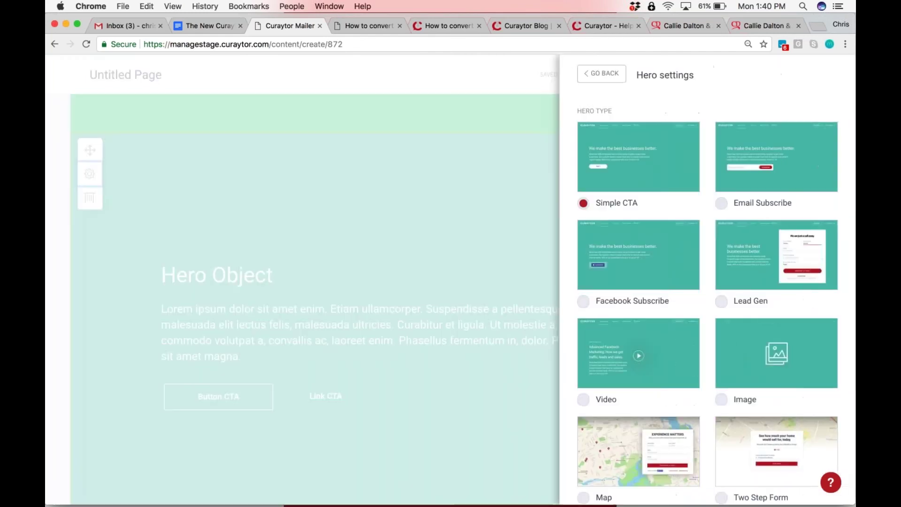
{"action": "left_click", "coordinate": [638, 255]}
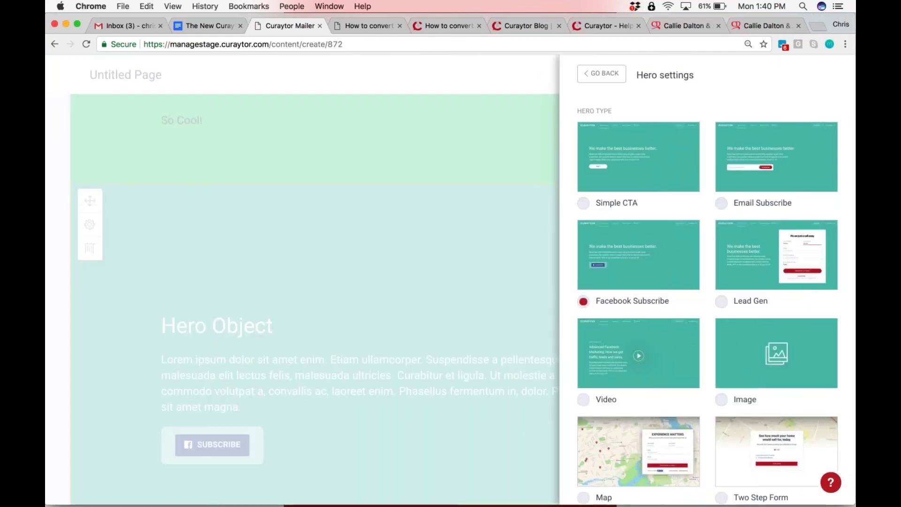
{"action": "left_click", "coordinate": [777, 255]}
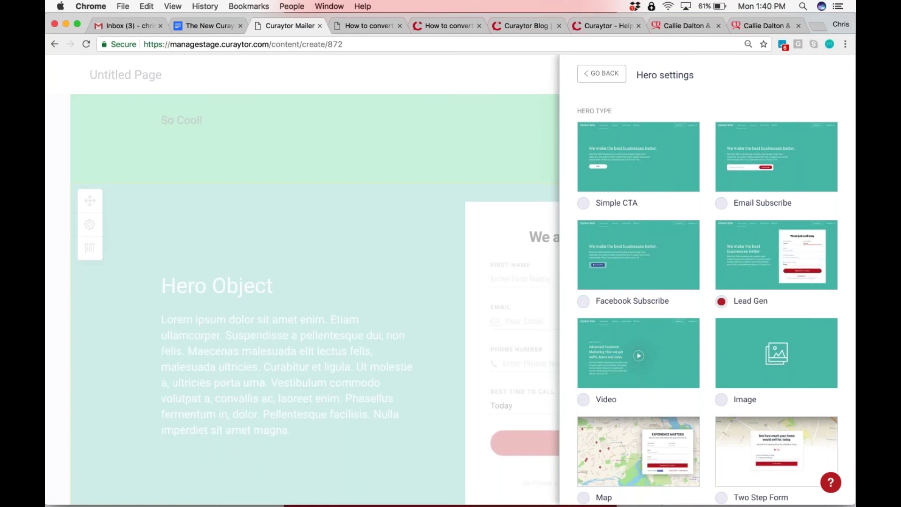
{"action": "key", "text": "Escape"}
{"action": "scroll", "coordinate": [658, 180], "scroll_direction": "down", "scroll_amount": 3}
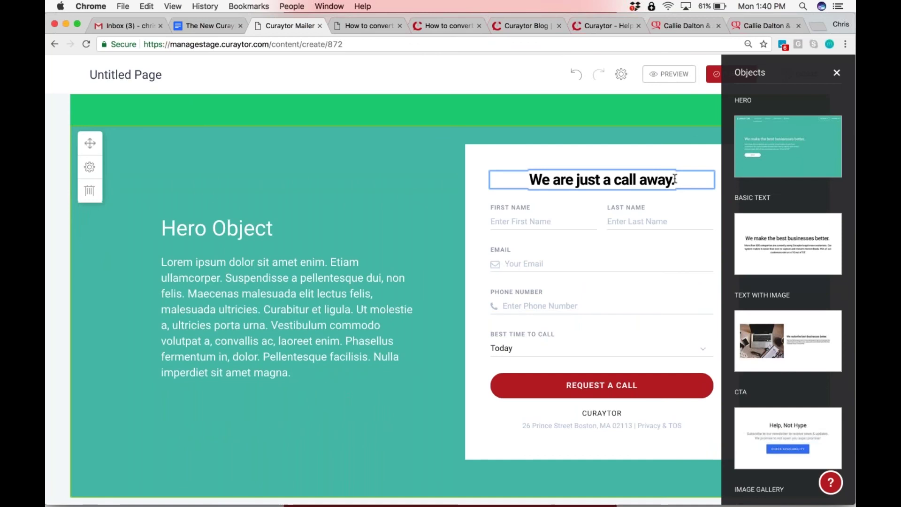
Replace the form heading 'We are just a call away.' with 'Get Price and Location'
{"action": "scroll", "coordinate": [675, 179], "scroll_direction": "up", "scroll_amount": 2}
{"action": "key", "text": "BackSpace"}
{"action": "key", "text": "BackSpace"}
{"action": "key", "text": "BackSpace"}
{"action": "key", "text": "BackSpace"}
{"action": "key", "text": "BackSpace"}
{"action": "key", "text": "BackSpace"}
{"action": "key", "text": "BackSpace"}
{"action": "key", "text": "BackSpace"}
{"action": "key", "text": "BackSpace"}
{"action": "key", "text": "BackSpace"}
{"action": "key", "text": "BackSpace"}
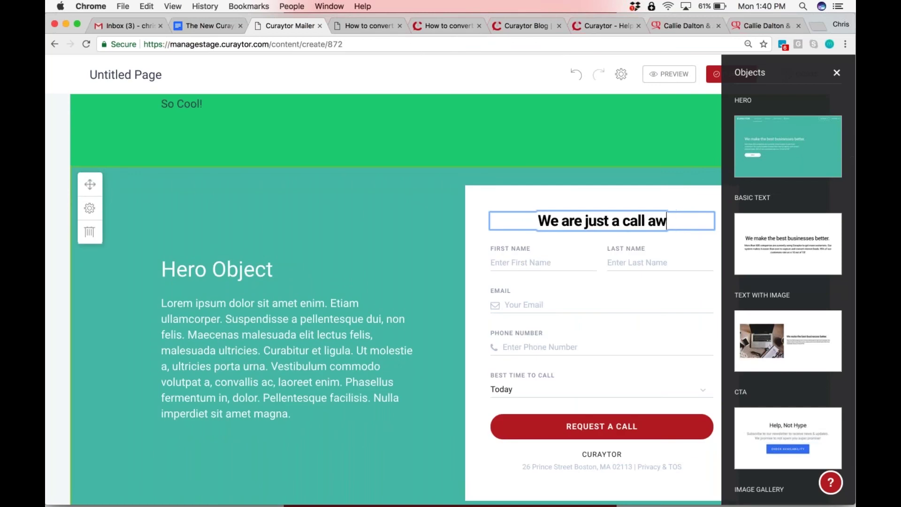
{"action": "key", "text": "BackSpace"}
{"action": "key", "text": "BackSpace"}
{"action": "key", "text": "BackSpace"}
{"action": "key", "text": "BackSpace"}
{"action": "key", "text": "BackSpace"}
{"action": "key", "text": "BackSpace"}
{"action": "key", "text": "BackSpace"}
{"action": "key", "text": "BackSpace"}
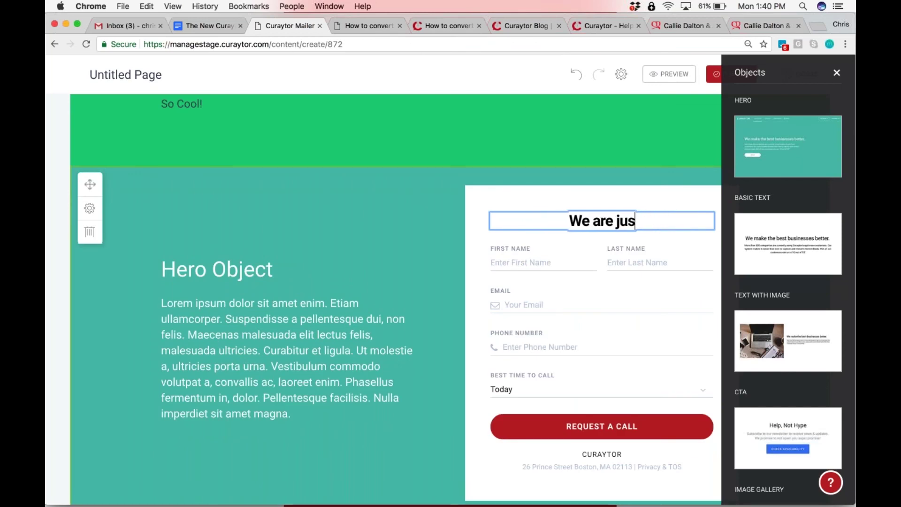
{"action": "key", "text": "BackSpace"}
{"action": "key", "text": "BackSpace"}
{"action": "key", "text": "BackSpace"}
{"action": "key", "text": "BackSpace"}
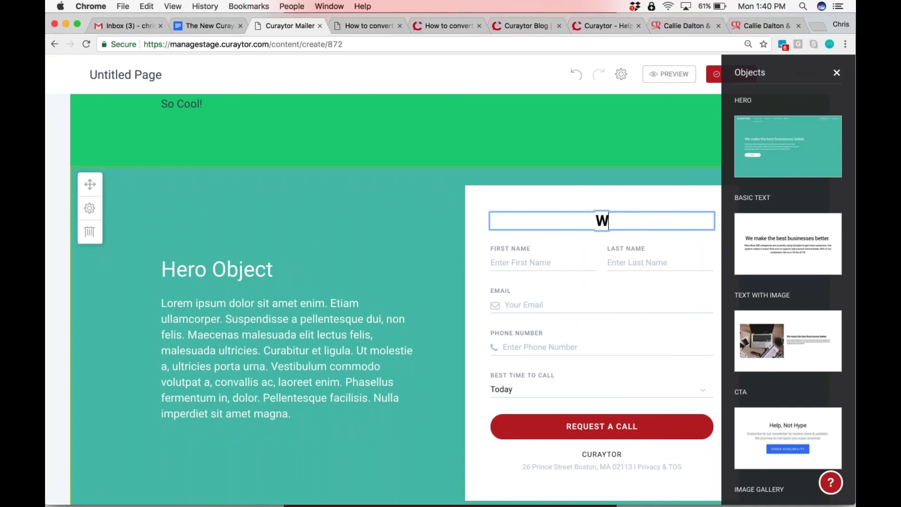
{"action": "key", "text": "super+z"}
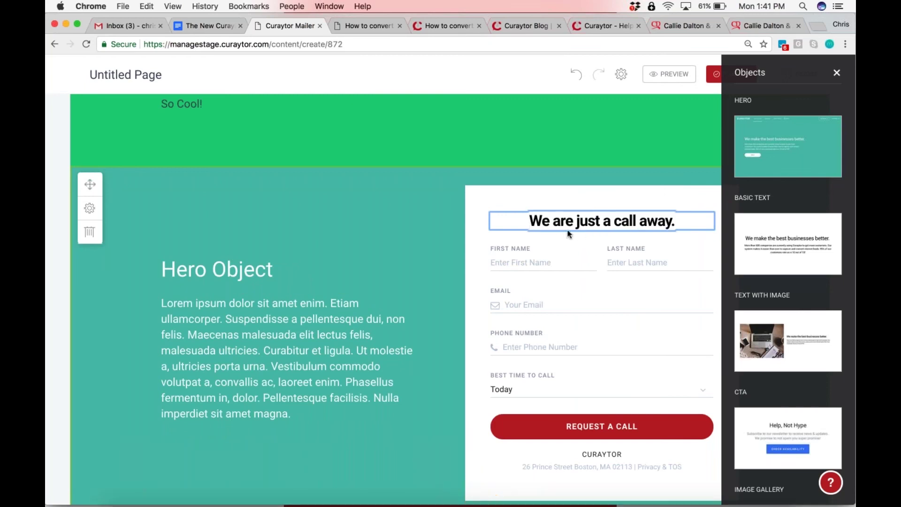
{"action": "triple_click", "coordinate": [588, 221]}
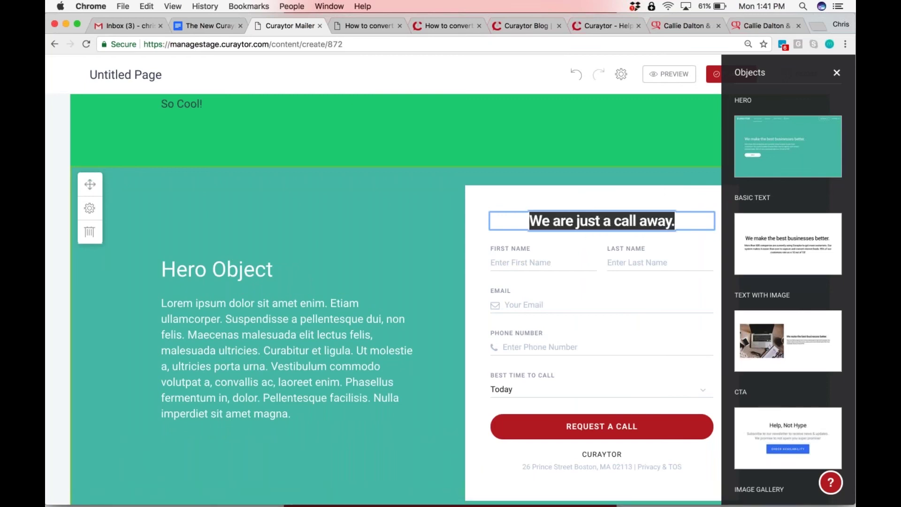
{"action": "type", "text": "Get P"}
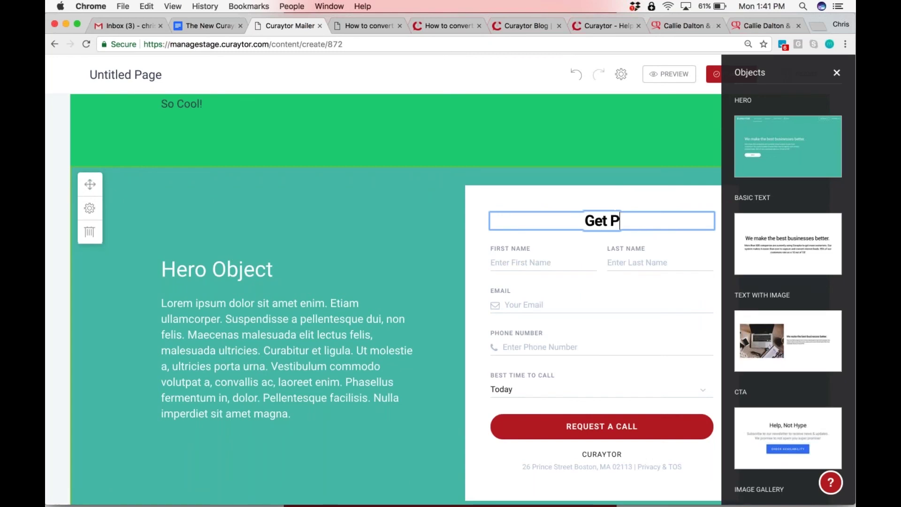
{"action": "type", "text": "rice and P"}
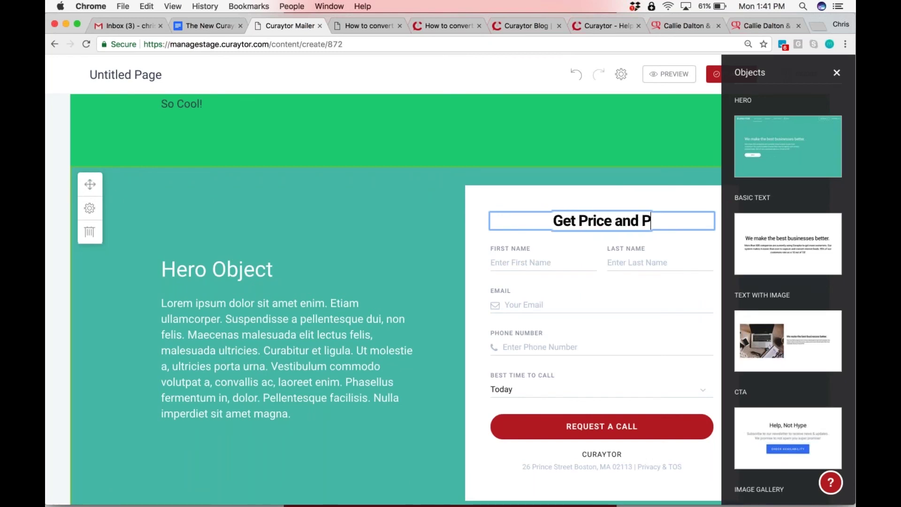
{"action": "type", "text": "ics"}
{"action": "key", "text": "BackSpace"}
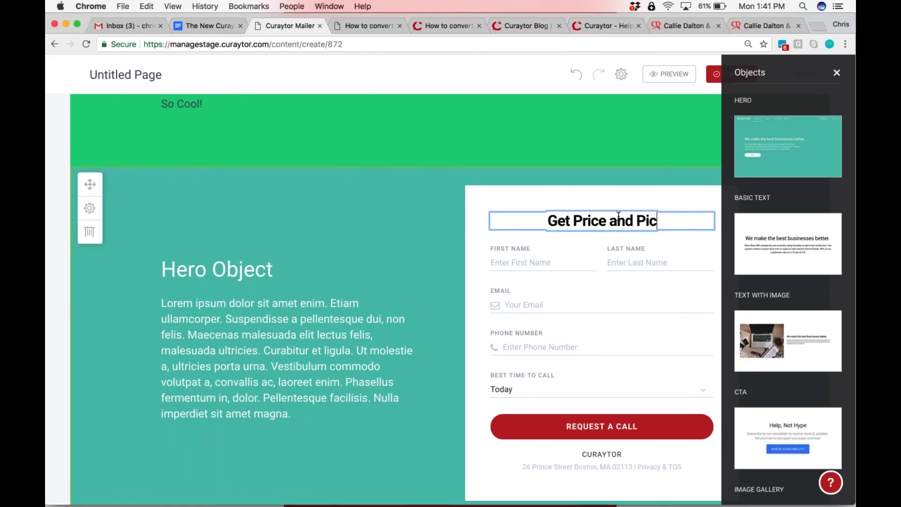
{"action": "key", "text": "BackSpace"}
{"action": "key", "text": "BackSpace"}
{"action": "key", "text": "BackSpace"}
{"action": "key", "text": "BackSpace"}
{"action": "key", "text": "BackSpace"}
{"action": "key", "text": "BackSpace"}
{"action": "key", "text": "BackSpace"}
{"action": "key", "text": "BackSpace"}
{"action": "key", "text": "BackSpace"}
{"action": "key", "text": "BackSpace"}
{"action": "key", "text": "BackSpace"}
{"action": "key", "text": "BackSpace"}
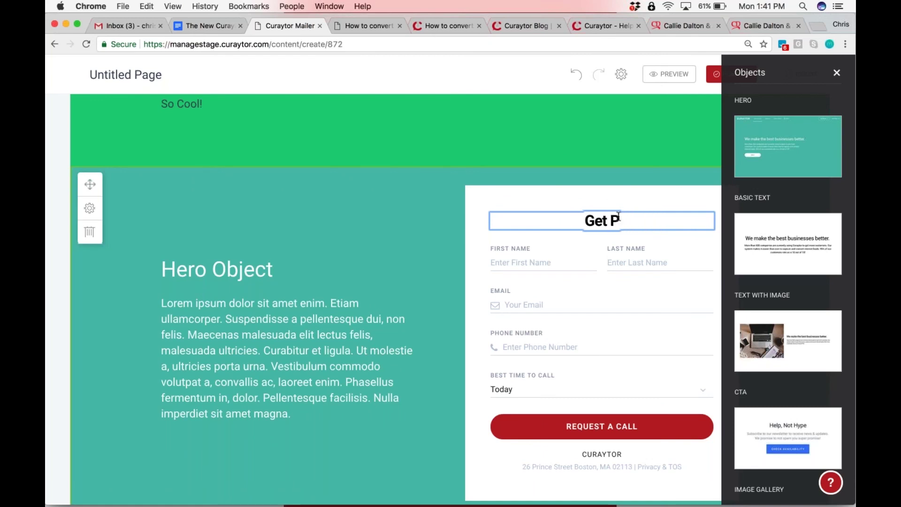
{"action": "type", "text": "rice and L"}
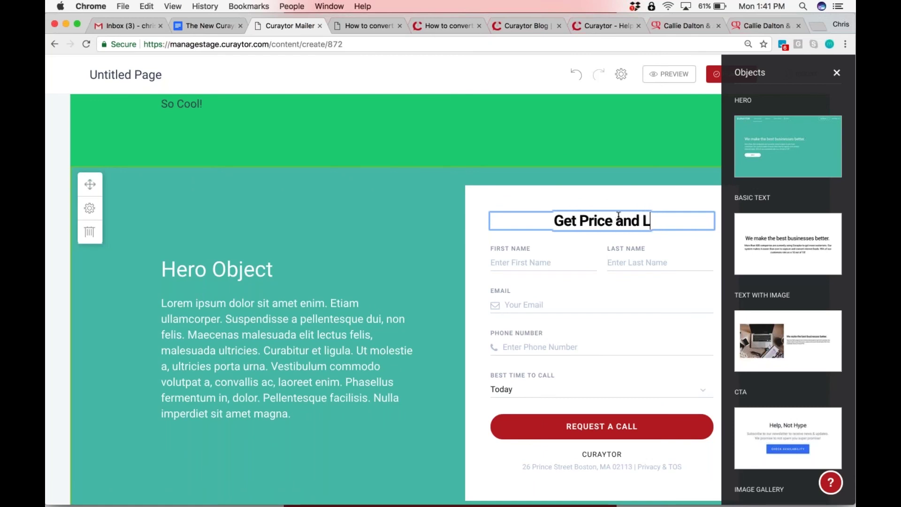
{"action": "type", "text": "ocation"}
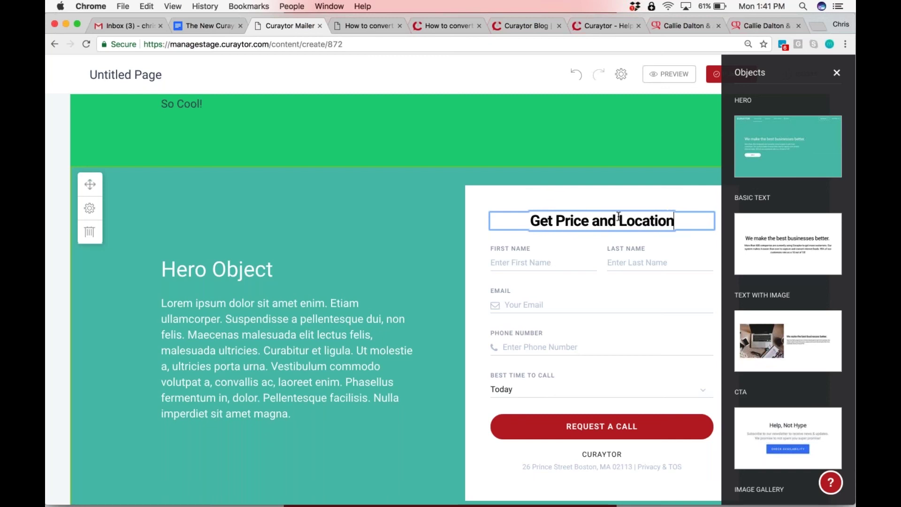
{"action": "key", "text": "Return"}
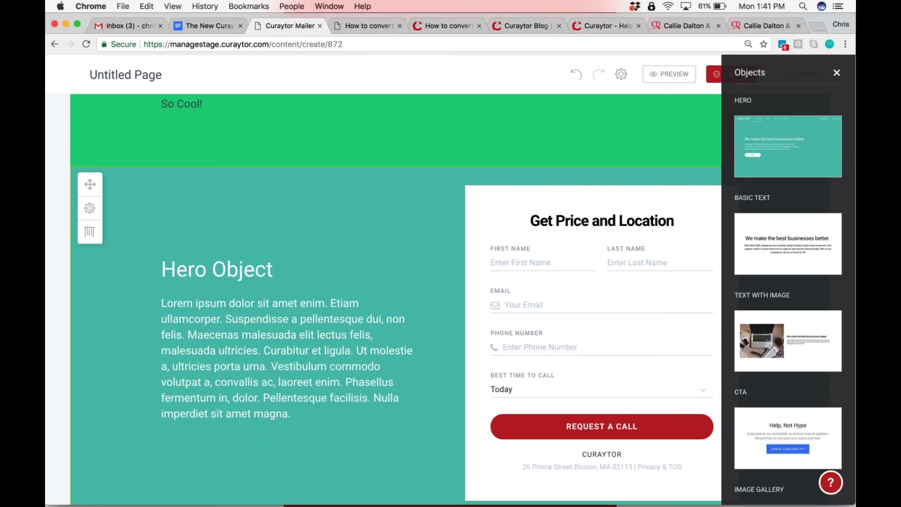
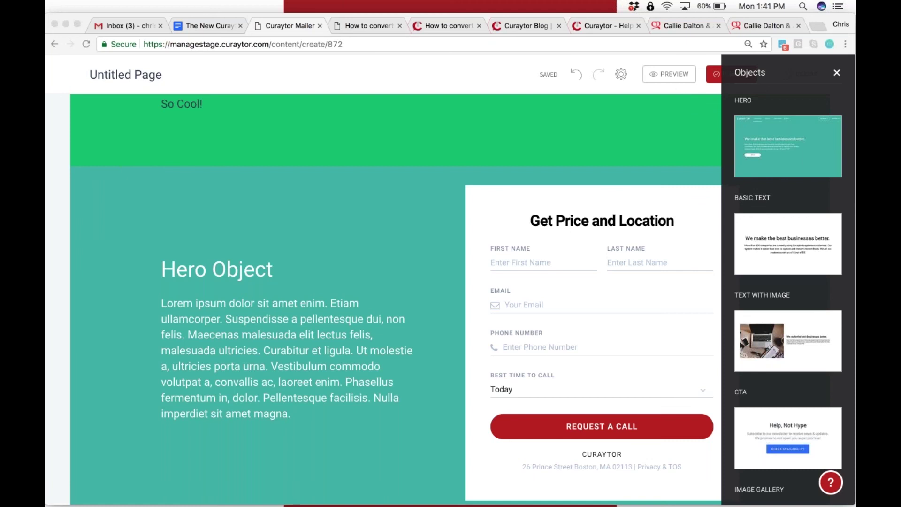
Close the Objects panel and switch to the Callie Dalton 'Experience Matters' map page
{"action": "left_click", "coordinate": [837, 74]}
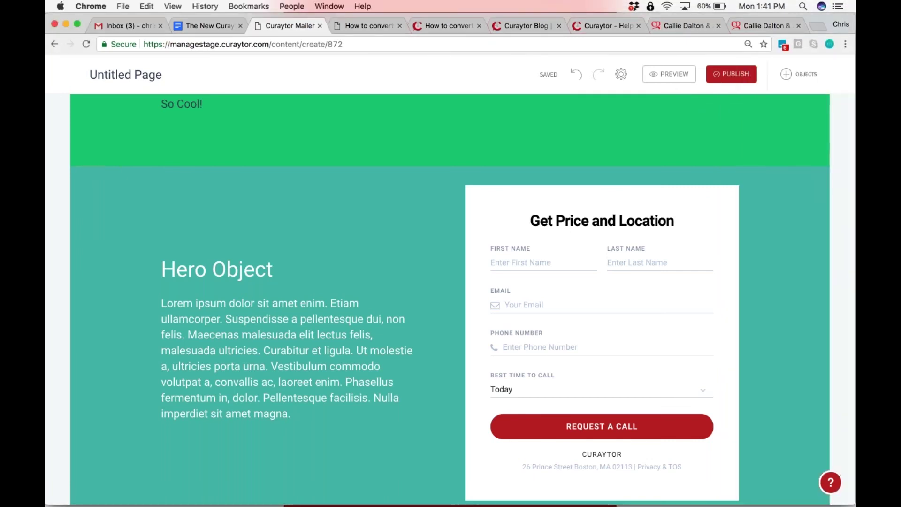
{"action": "left_click", "coordinate": [754, 24]}
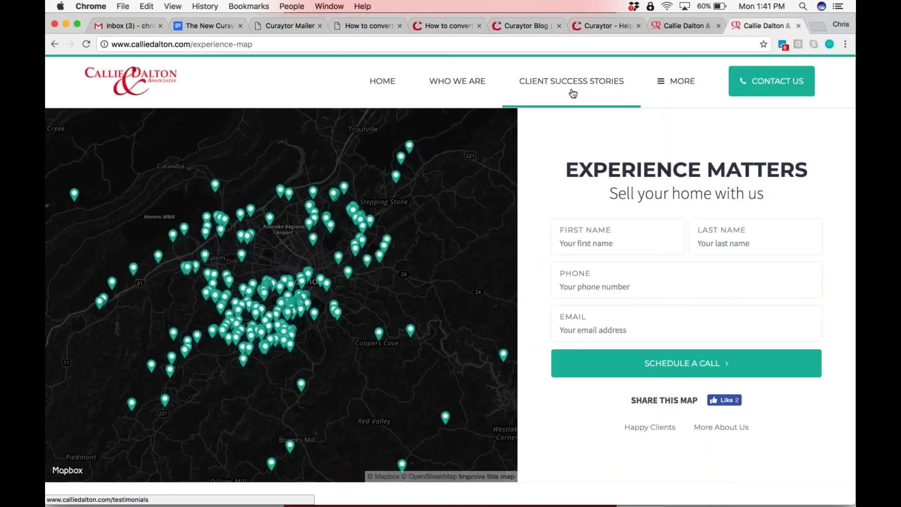
Open the 'New Listings In Roanoke & Radford' post from the site's blog
{"action": "left_click", "coordinate": [662, 82]}
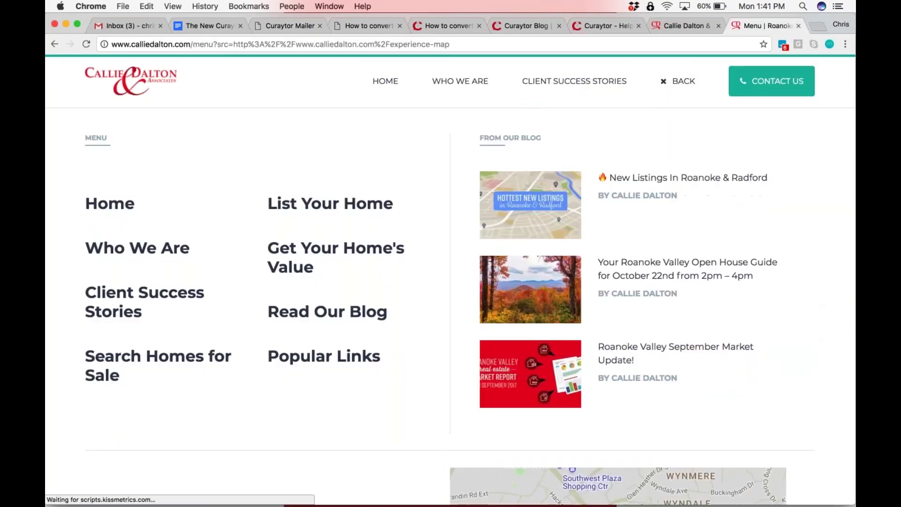
{"action": "left_click", "coordinate": [327, 312]}
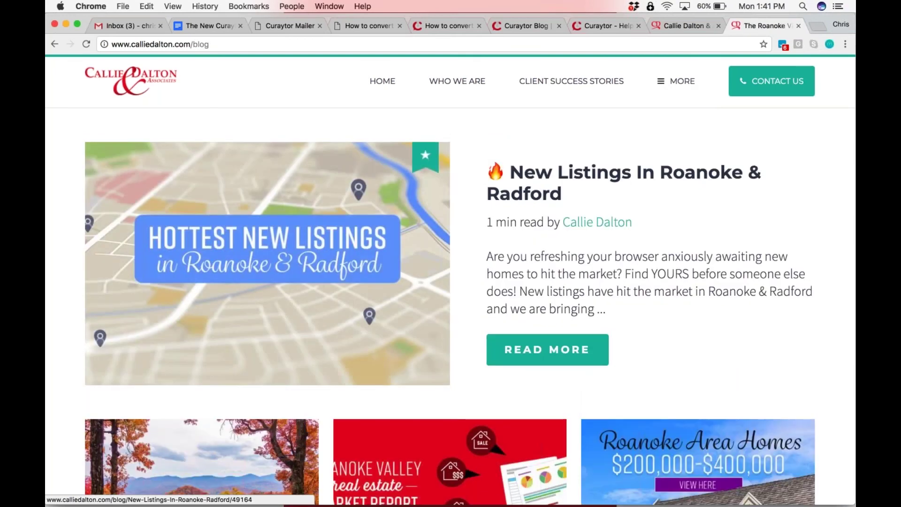
{"action": "left_click", "coordinate": [268, 262]}
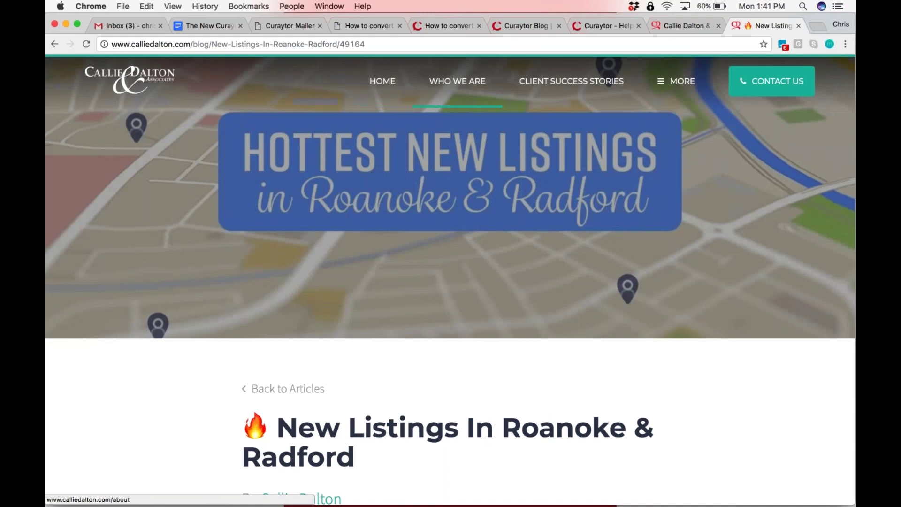
Take the post's web address and load bit.ly
{"action": "key", "text": "super+l"}
{"action": "key", "text": "super+c"}
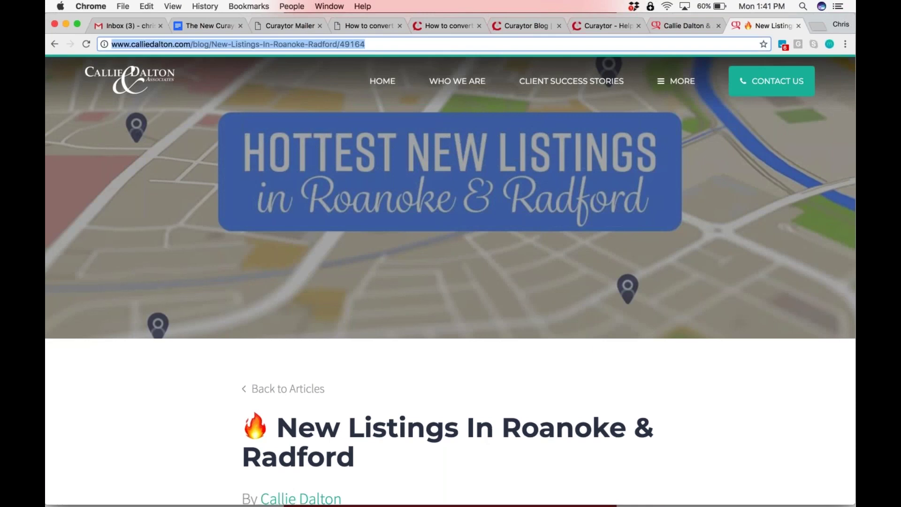
{"action": "type", "text": "bit.ly"}
{"action": "key", "text": "Return"}
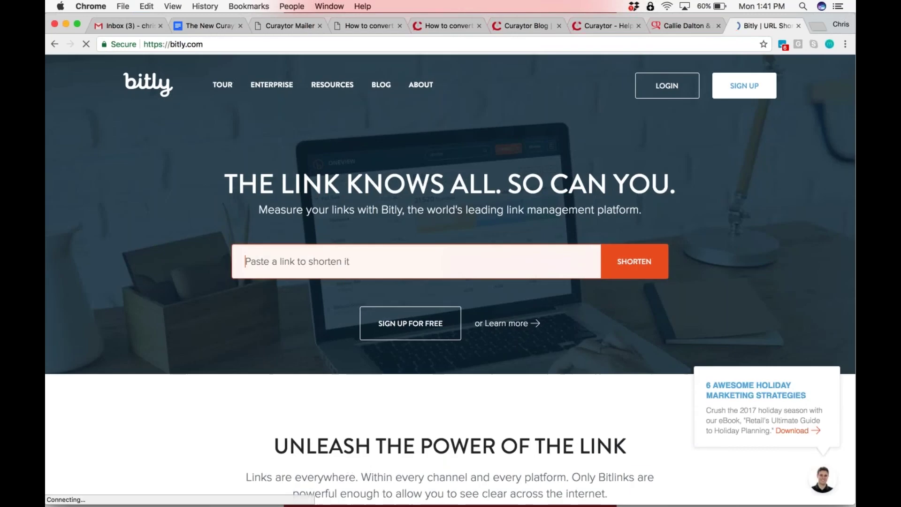
Shorten the pasted post link with Bitly to bit.ly/2mnuAYU and copy it
{"action": "key", "text": "super+v"}
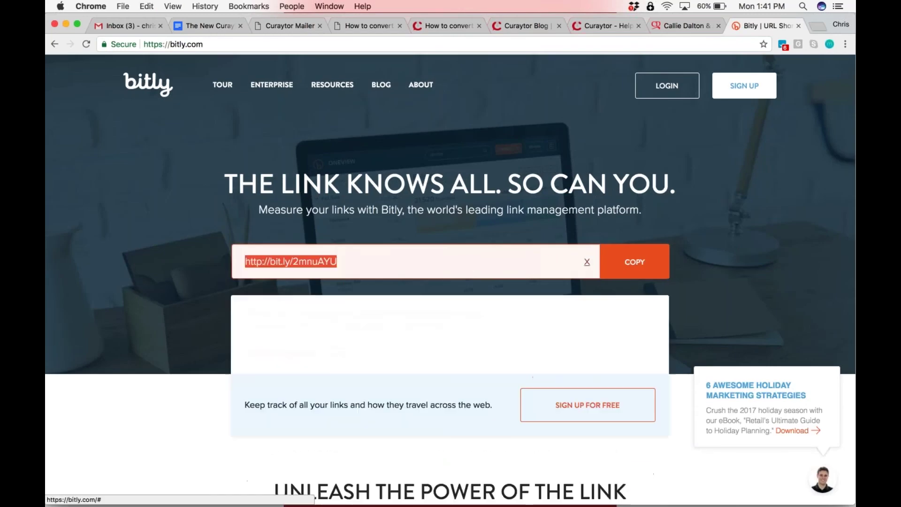
{"action": "left_click", "coordinate": [343, 355]}
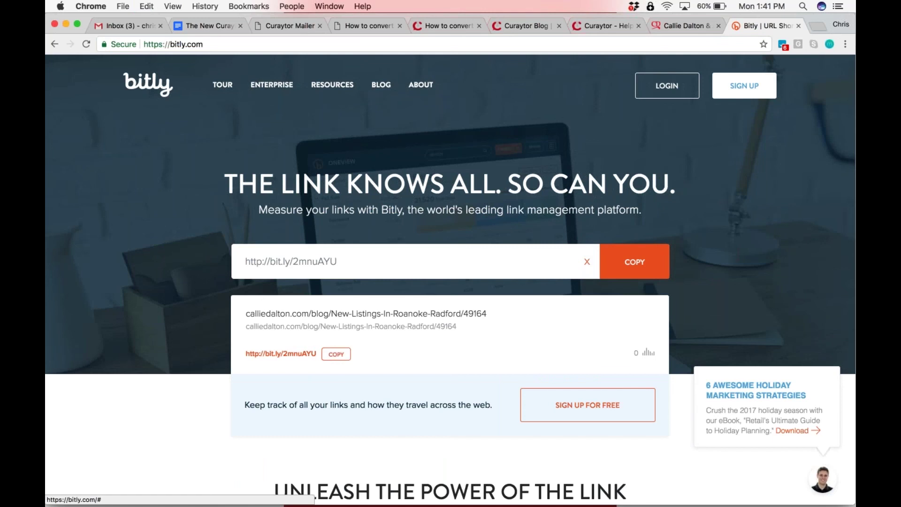
{"action": "left_click", "coordinate": [342, 356]}
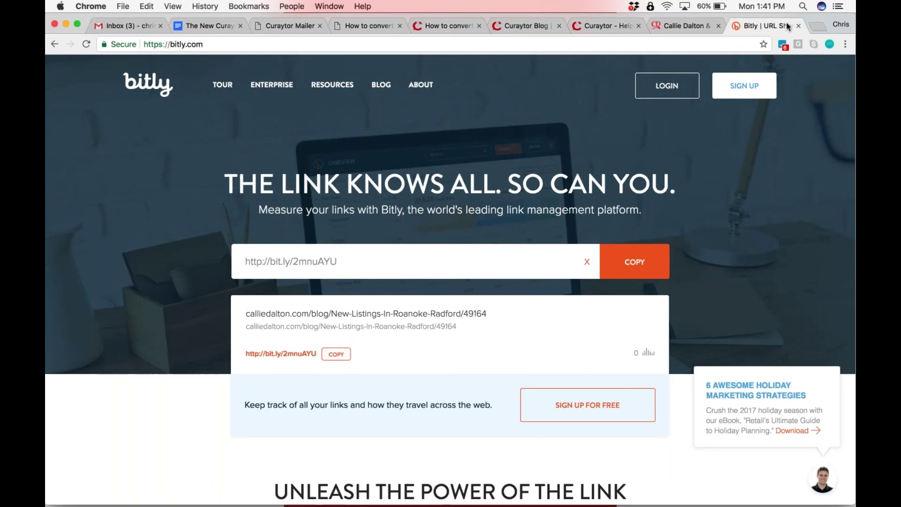
Open the short link in a new tab and confirm it shows the post's property list
{"action": "left_click", "coordinate": [819, 29]}
{"action": "key", "text": "super+v"}
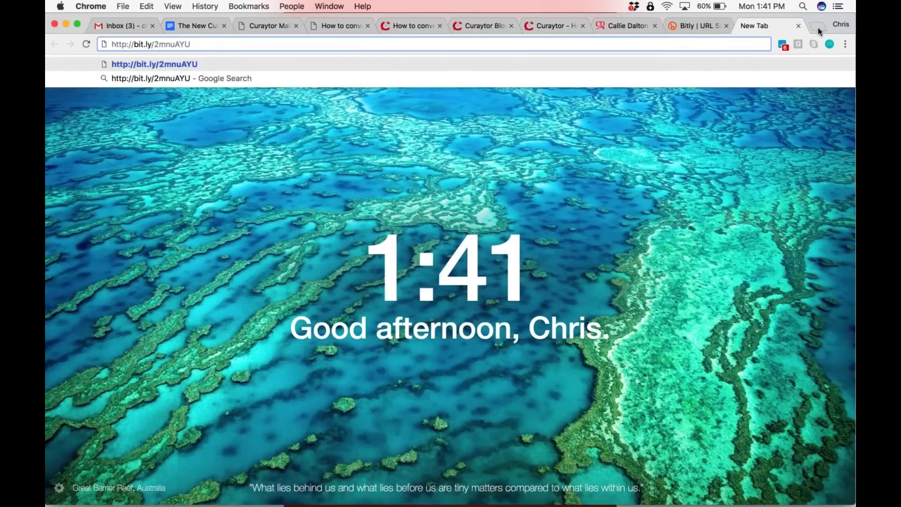
{"action": "key", "text": "Return"}
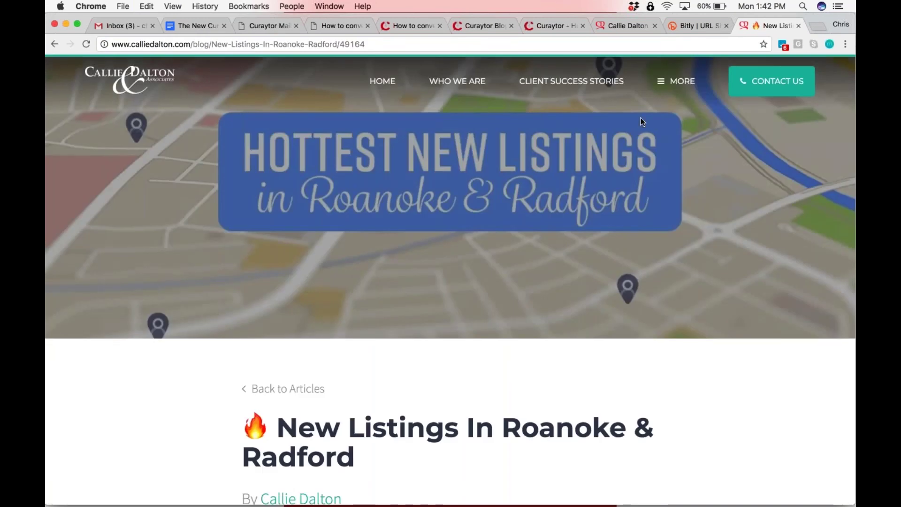
{"action": "left_click", "coordinate": [703, 28]}
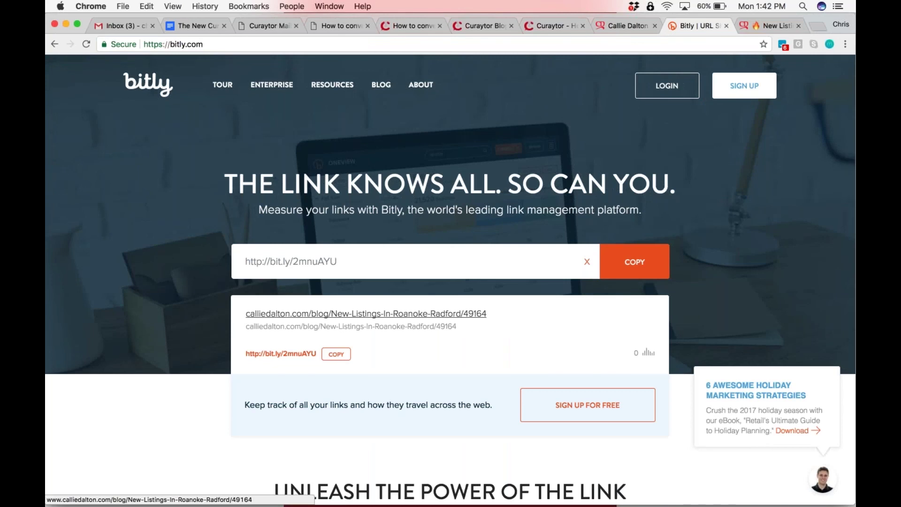
{"action": "left_click", "coordinate": [759, 25]}
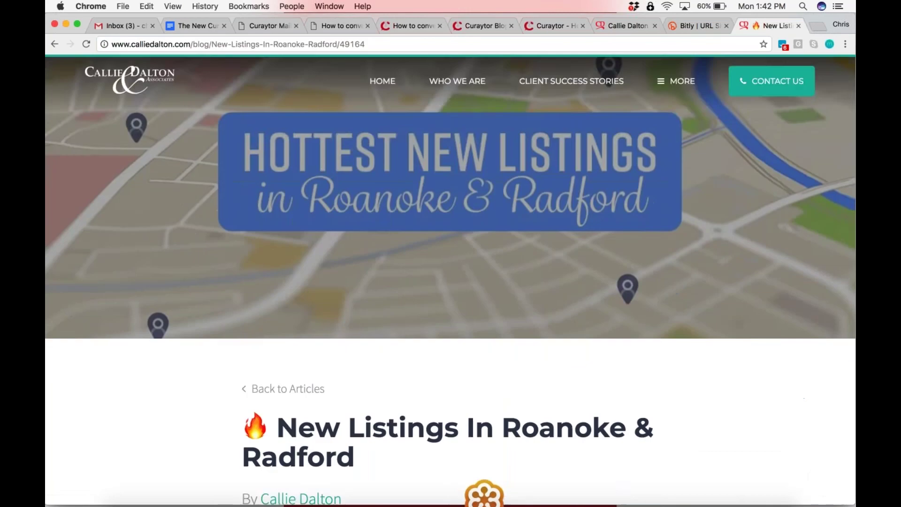
{"action": "scroll", "coordinate": [451, 282], "scroll_direction": "down", "scroll_amount": 10}
{"action": "scroll", "coordinate": [614, 263], "scroll_direction": "down", "scroll_amount": 5}
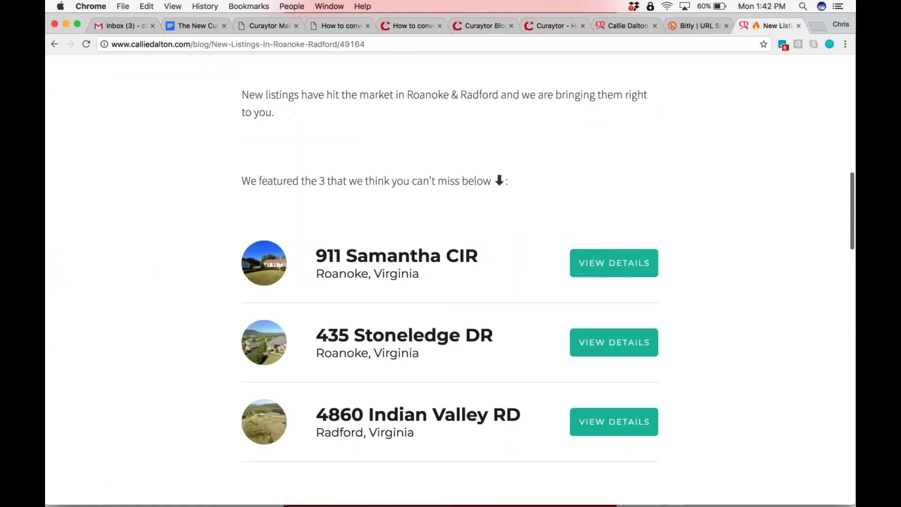
{"action": "left_click", "coordinate": [614, 262]}
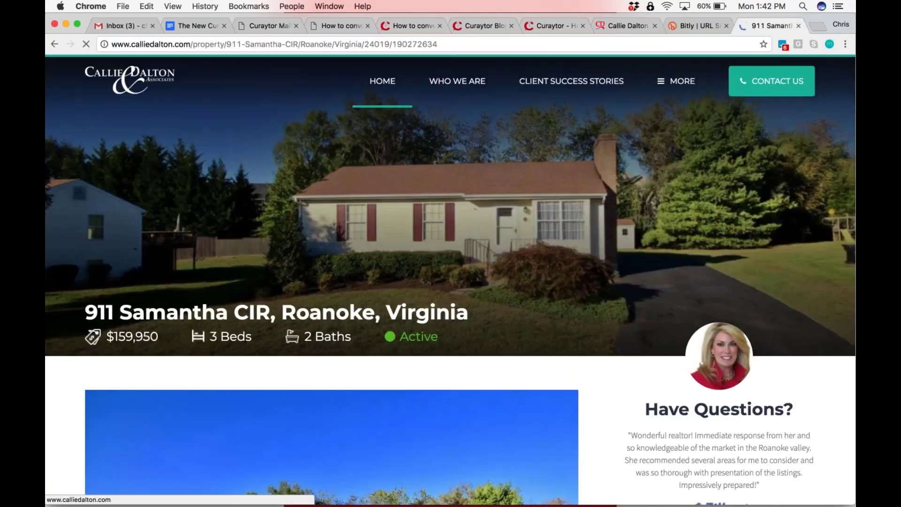
{"action": "left_click", "coordinate": [230, 46]}
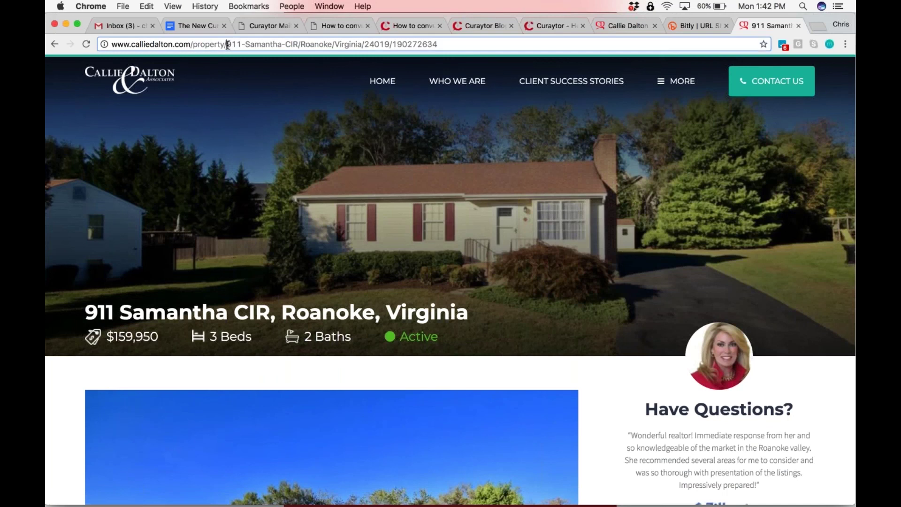
{"action": "left_click_drag", "start_coordinate": [438, 44], "coordinate": [231, 49]}
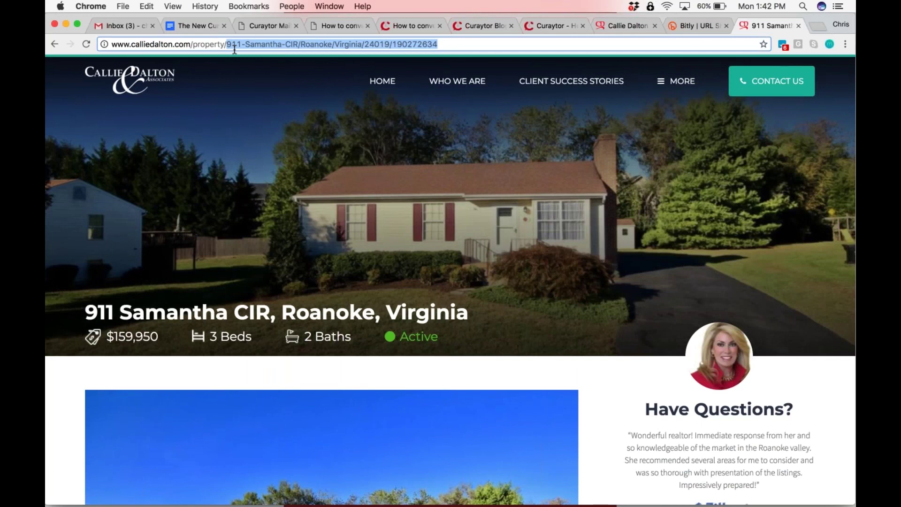
{"action": "left_click", "coordinate": [270, 44]}
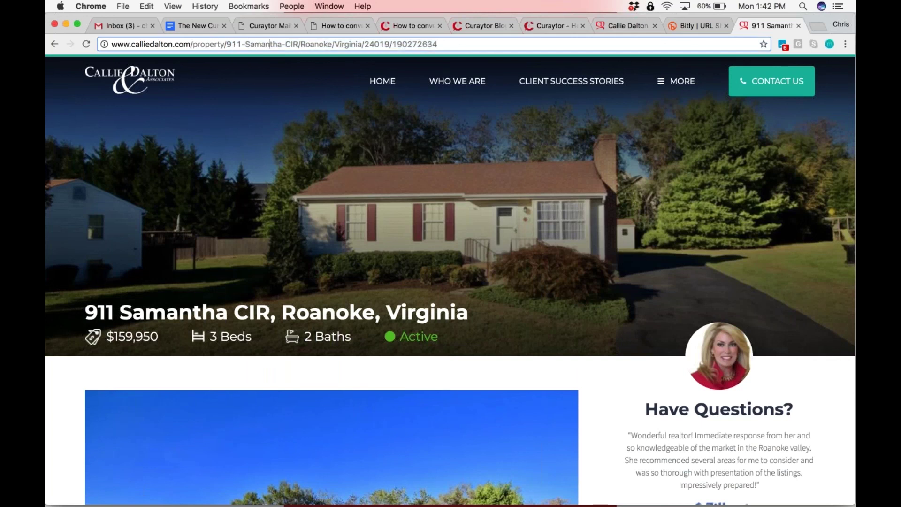
{"action": "left_click_drag", "start_coordinate": [226, 44], "coordinate": [297, 43]}
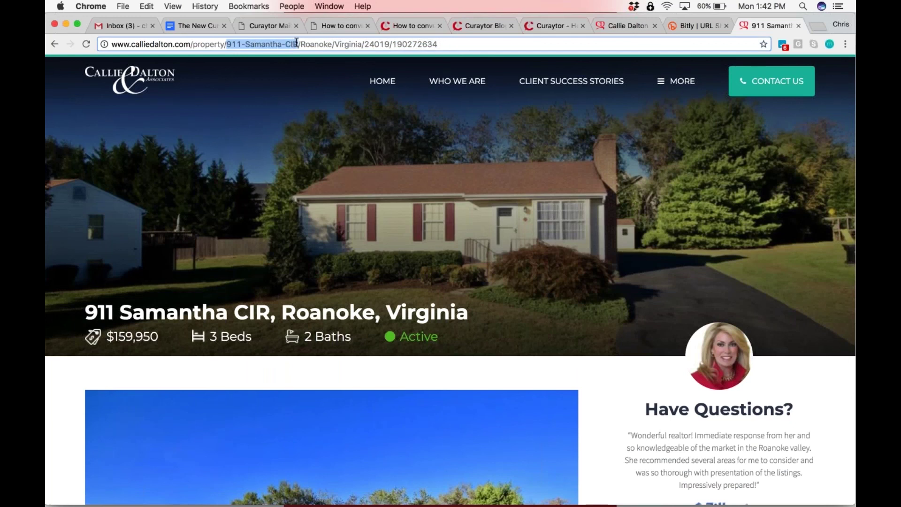
{"action": "key", "text": "super+c"}
Load the listing's /full page version, inspect its address, then go back to the standard listing
{"action": "scroll", "coordinate": [422, 235], "scroll_direction": "down", "scroll_amount": 10}
{"action": "scroll", "coordinate": [422, 235], "scroll_direction": "up", "scroll_amount": 10}
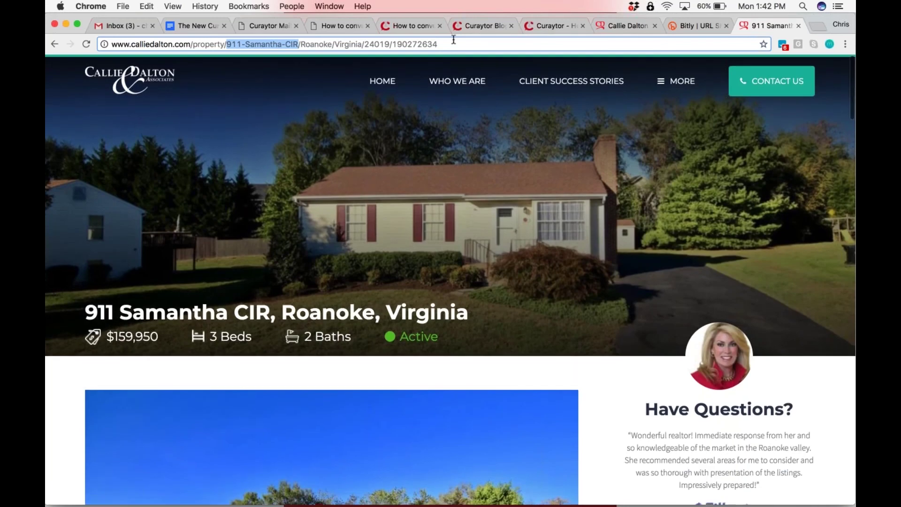
{"action": "left_click", "coordinate": [453, 39]}
{"action": "type", "text": "/fu"}
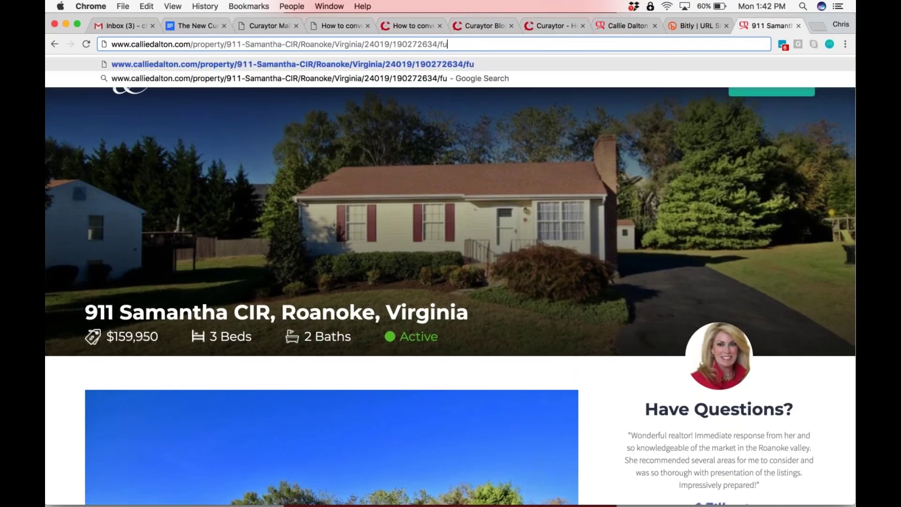
{"action": "type", "text": "ll"}
{"action": "key", "text": "Return"}
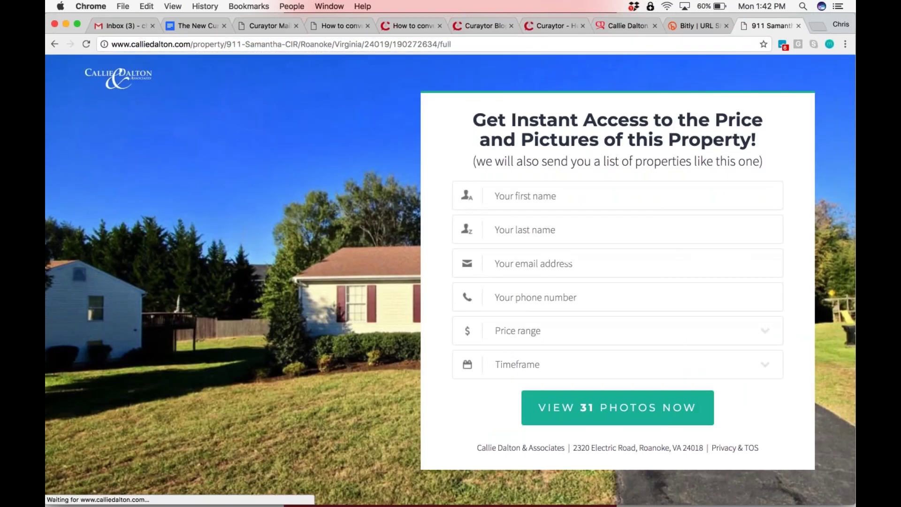
{"action": "left_click", "coordinate": [291, 44]}
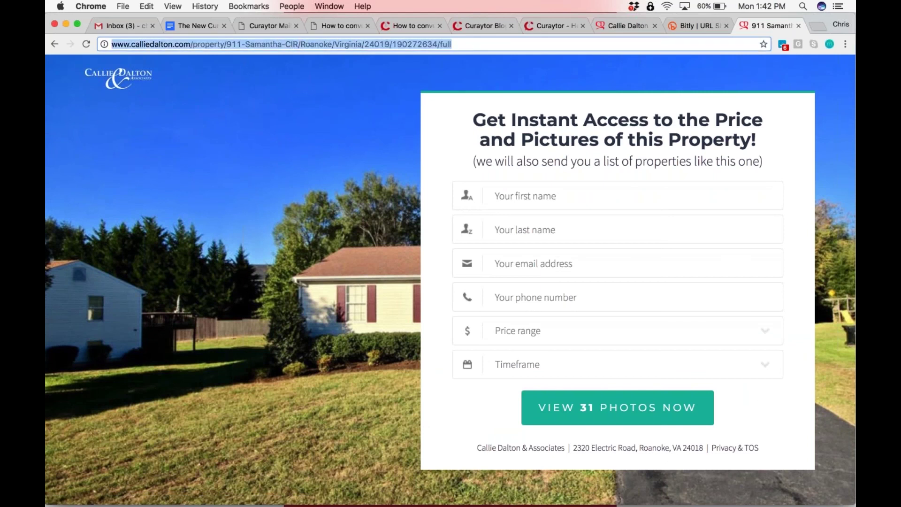
{"action": "triple_click", "coordinate": [329, 43]}
{"action": "left_click", "coordinate": [334, 44]}
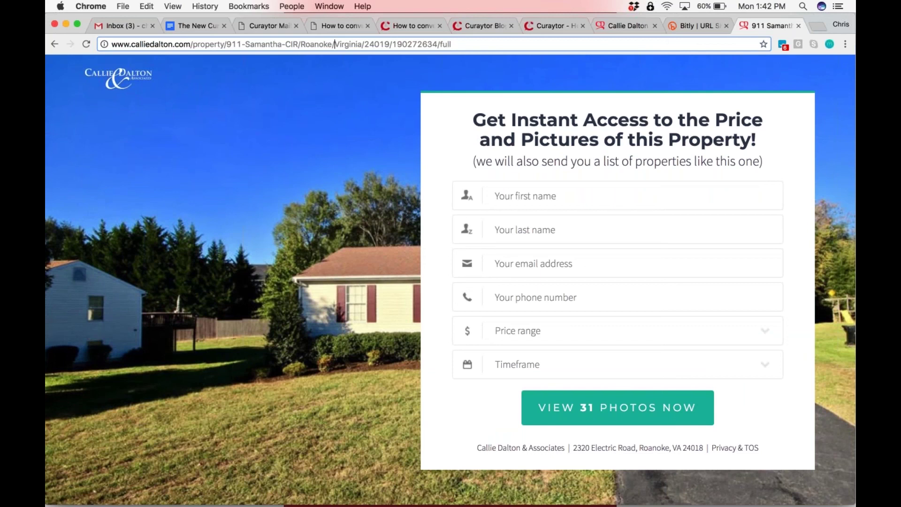
{"action": "triple_click", "coordinate": [193, 48]}
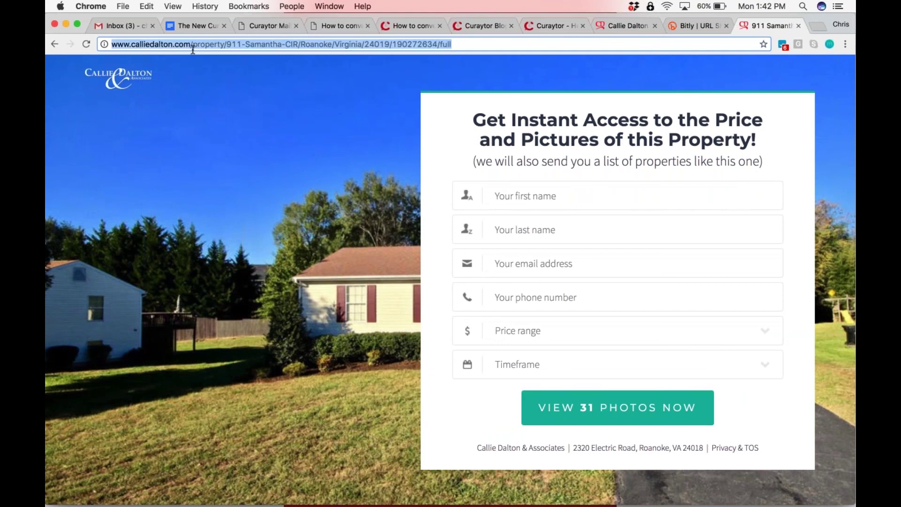
{"action": "left_click", "coordinate": [193, 47]}
{"action": "left_click_drag", "start_coordinate": [192, 44], "coordinate": [204, 85]}
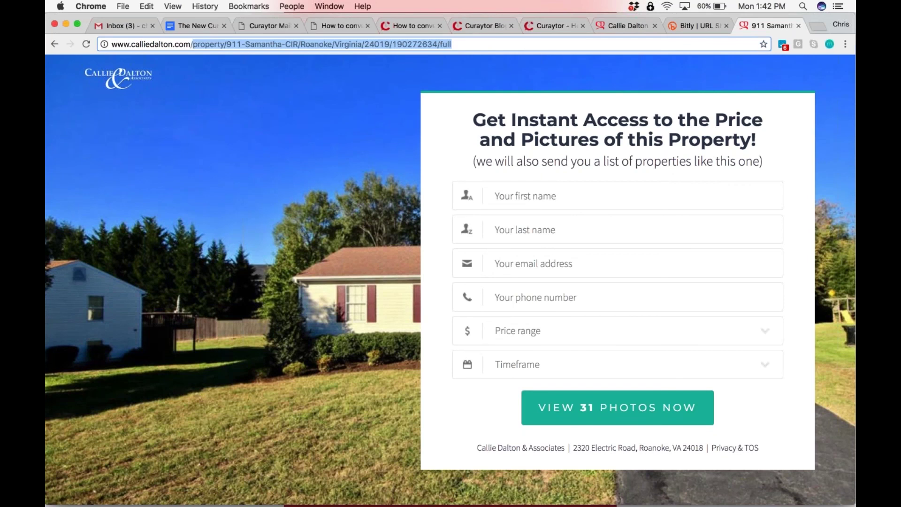
{"action": "left_click", "coordinate": [55, 44]}
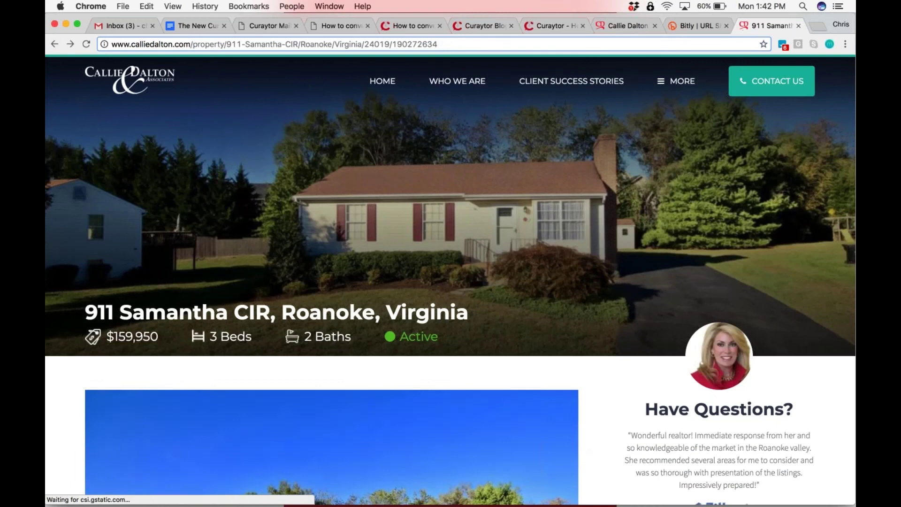
Copy 'Perfect Starter Home' from the property description and return to the Curaytor tab
{"action": "scroll", "coordinate": [328, 282], "scroll_direction": "down", "scroll_amount": 12}
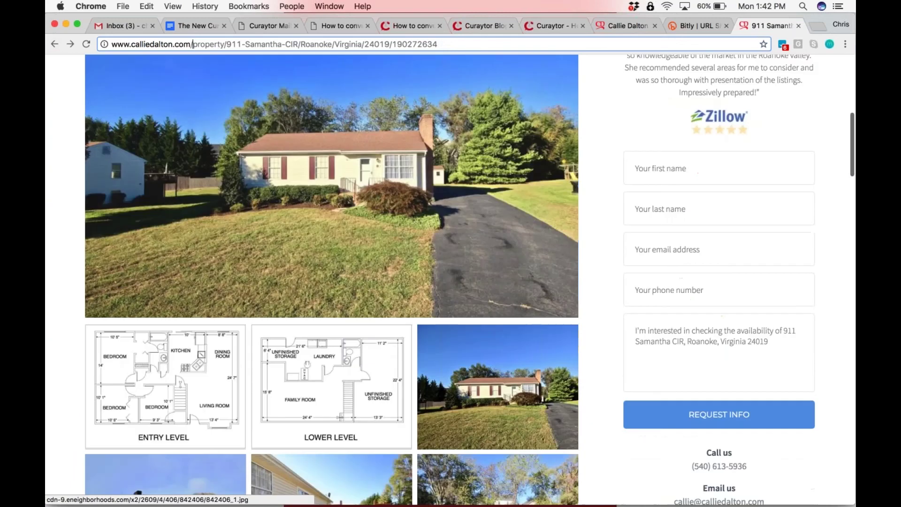
{"action": "scroll", "coordinate": [329, 282], "scroll_direction": "down", "scroll_amount": 15}
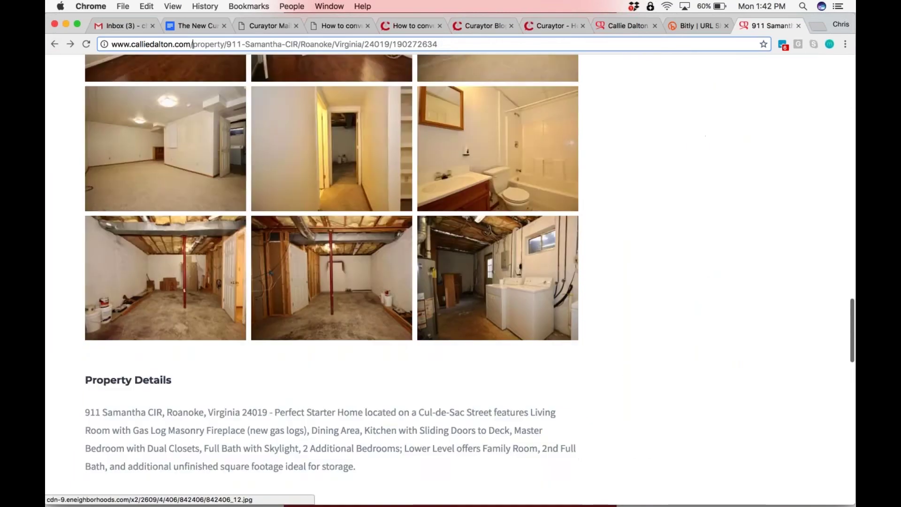
{"action": "scroll", "coordinate": [281, 138], "scroll_direction": "up", "scroll_amount": 2}
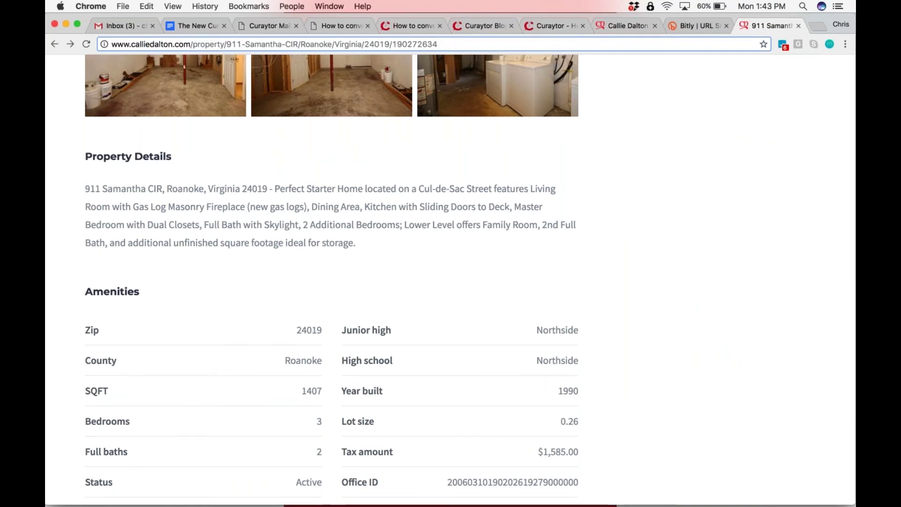
{"action": "left_click_drag", "start_coordinate": [274, 188], "coordinate": [362, 185]}
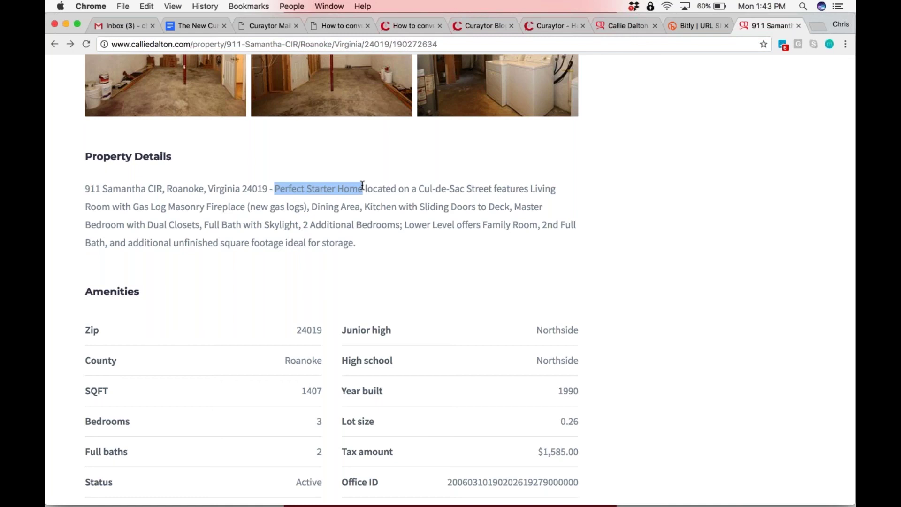
{"action": "key", "text": "super+c"}
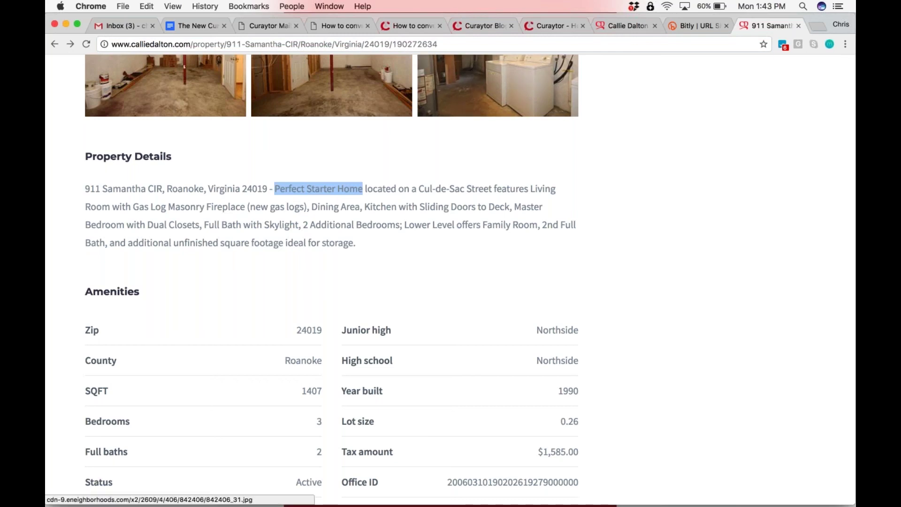
{"action": "left_click", "coordinate": [416, 29]}
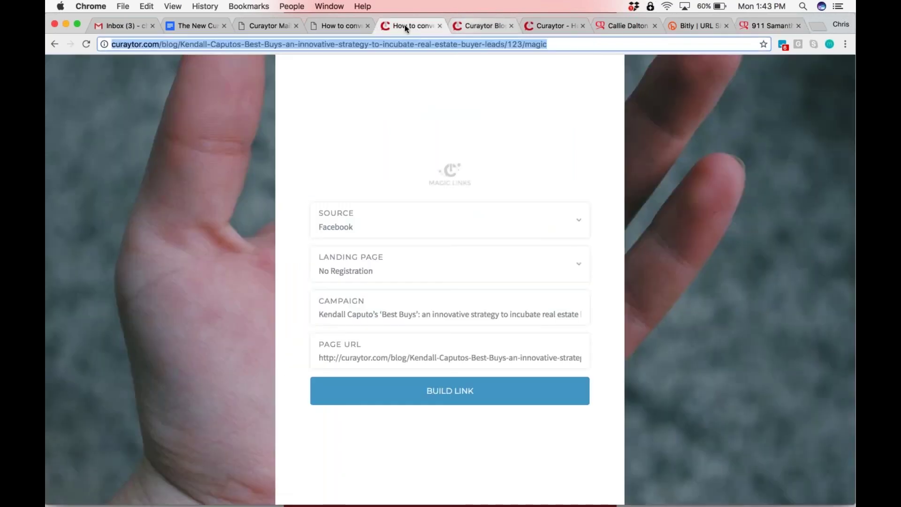
Replace the untitled-page URL slug with PerfectStarterHome, removing the spaces from the pasted phrase
{"action": "left_click", "coordinate": [340, 25]}
{"action": "left_click", "coordinate": [258, 29]}
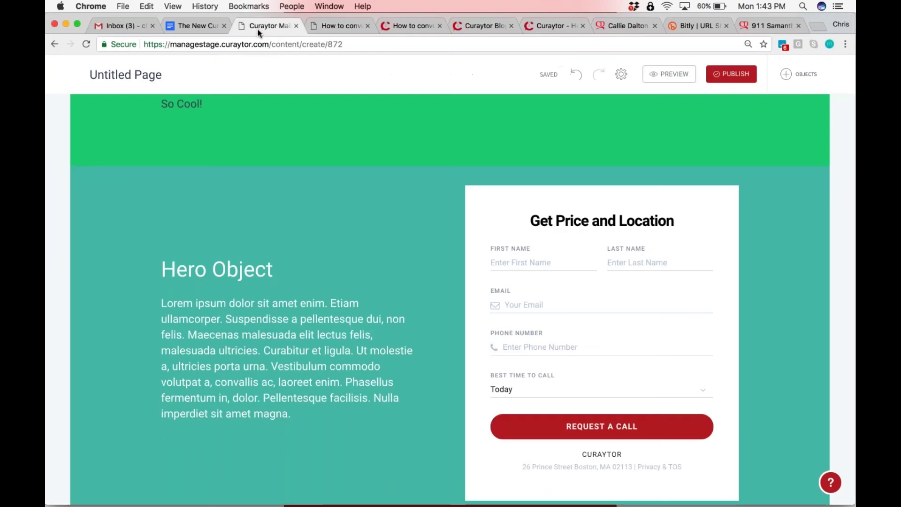
{"action": "scroll", "coordinate": [450, 282], "scroll_direction": "down", "scroll_amount": 3}
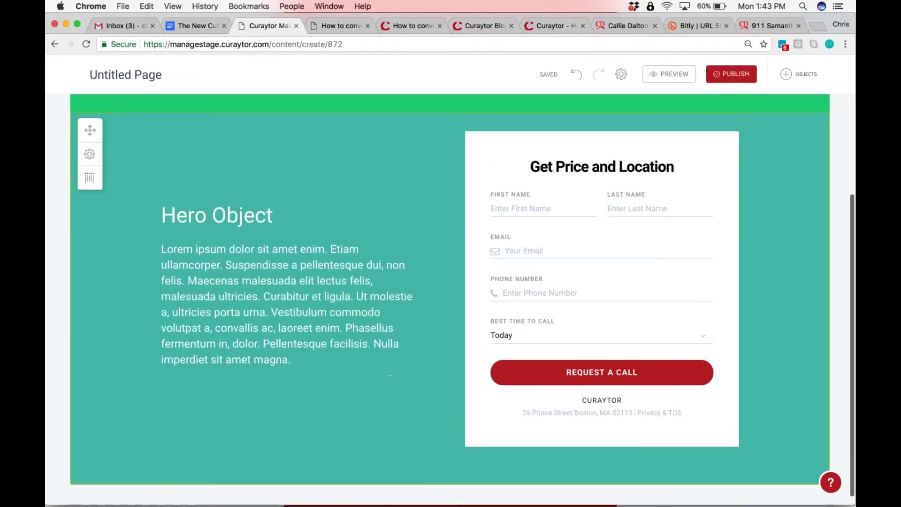
{"action": "scroll", "coordinate": [451, 282], "scroll_direction": "up", "scroll_amount": 6}
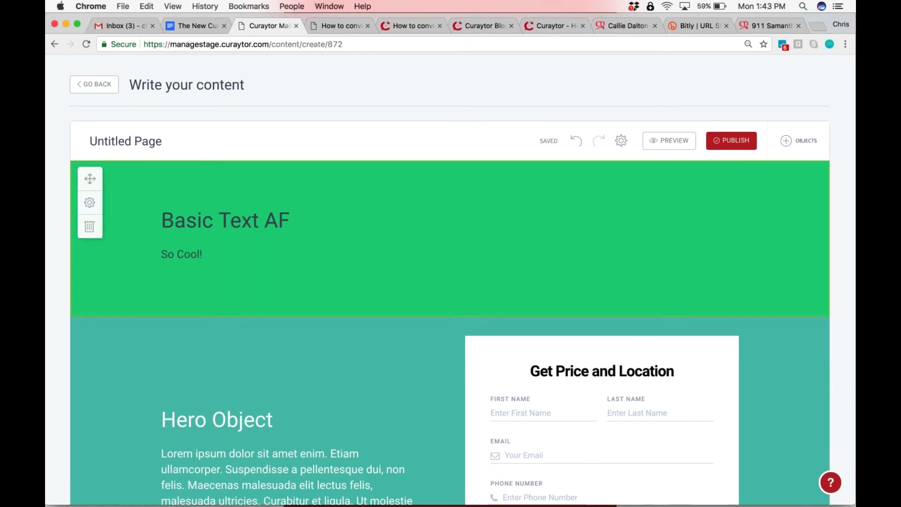
{"action": "left_click", "coordinate": [622, 142]}
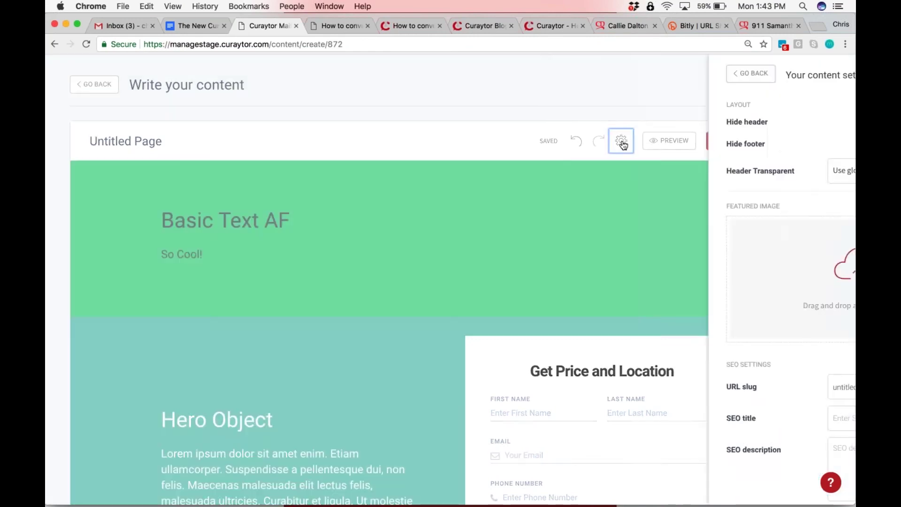
{"action": "scroll", "coordinate": [618, 293], "scroll_direction": "down", "scroll_amount": 5}
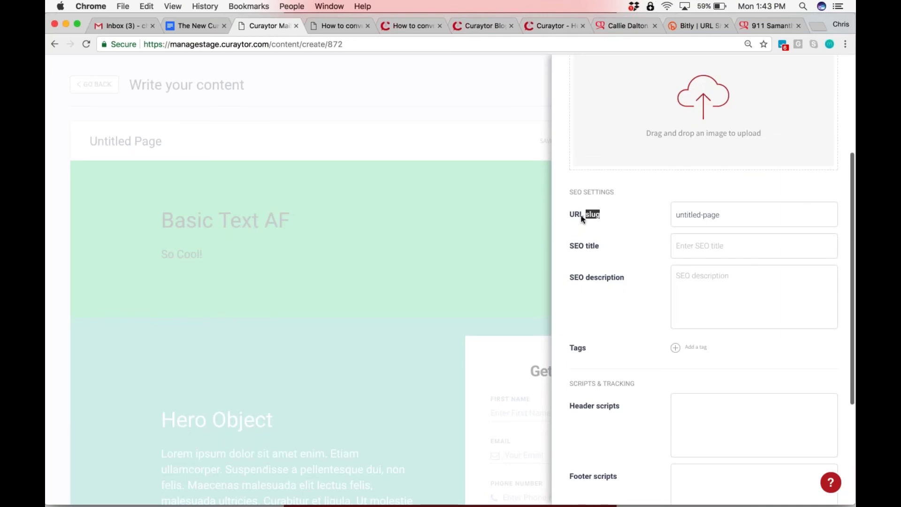
{"action": "left_click_drag", "start_coordinate": [582, 216], "coordinate": [572, 218]}
{"action": "left_click", "coordinate": [754, 215]}
{"action": "key", "text": "super+a"}
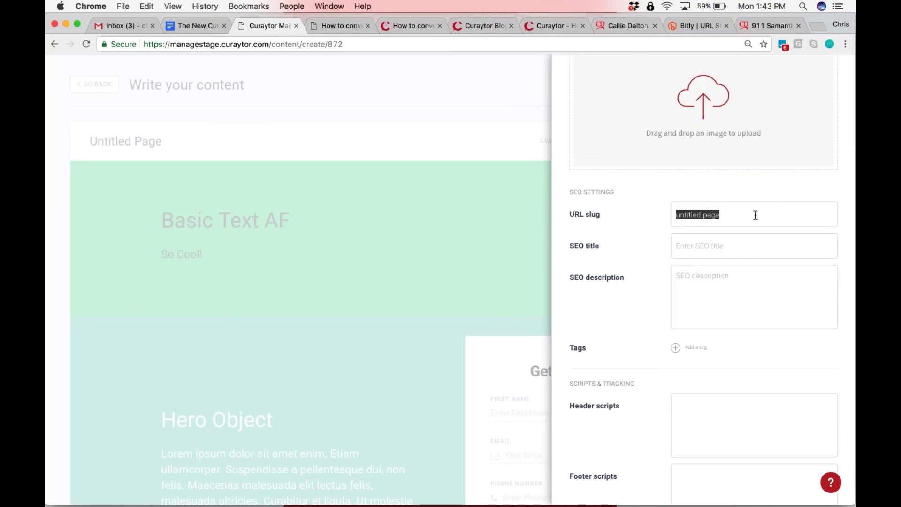
{"action": "type", "text": "Perfect Starter Home"}
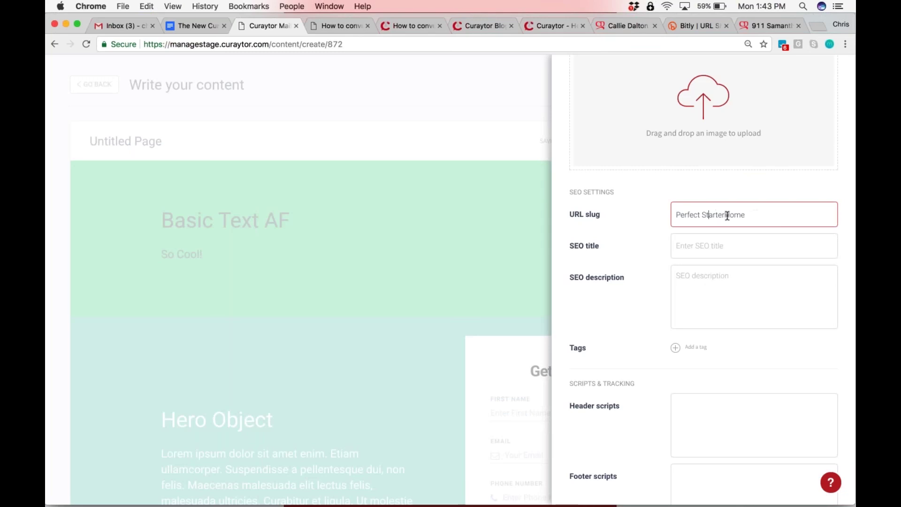
{"action": "key", "text": "BackSpace"}
{"action": "left_click", "coordinate": [641, 268]}
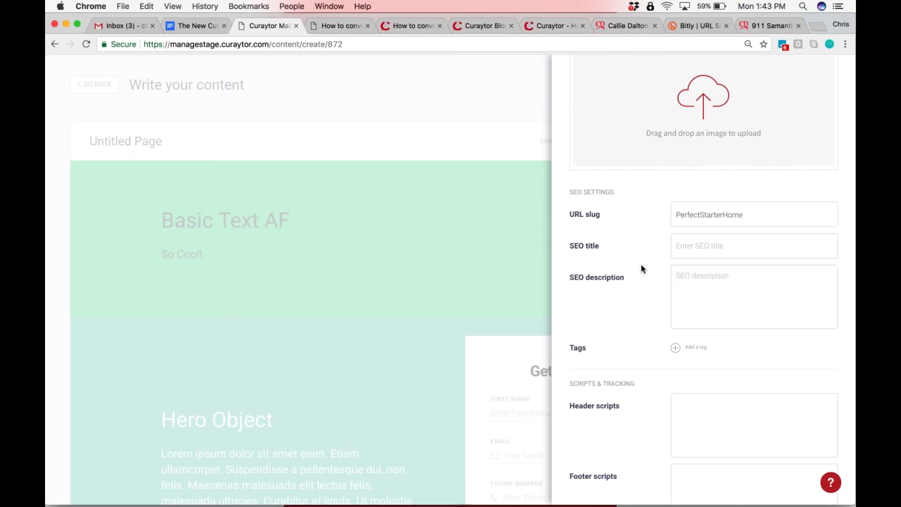
Enter calliedalton.com/perfectstarterhome in a new browser tab
{"action": "left_click", "coordinate": [816, 25]}
{"action": "type", "text": "call"}
{"action": "key", "text": "Right"}
{"action": "type", "text": "/p"}
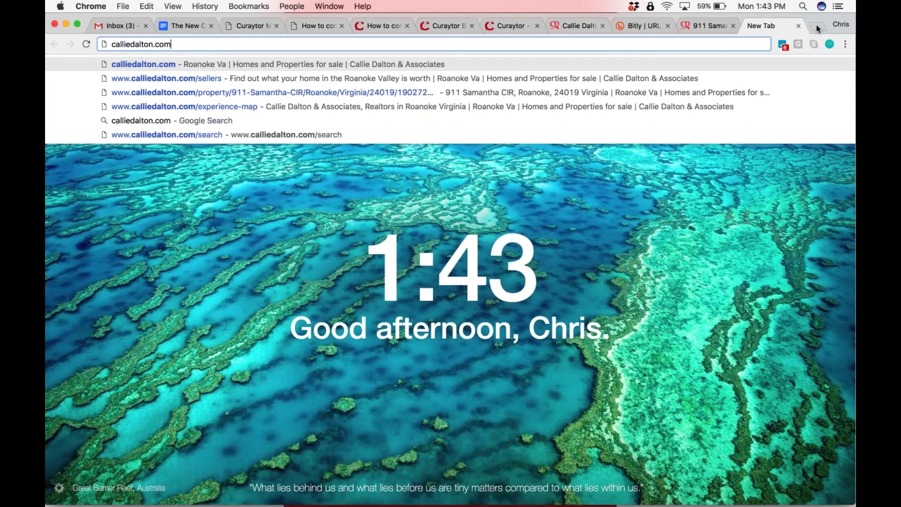
{"action": "type", "text": "erfe"}
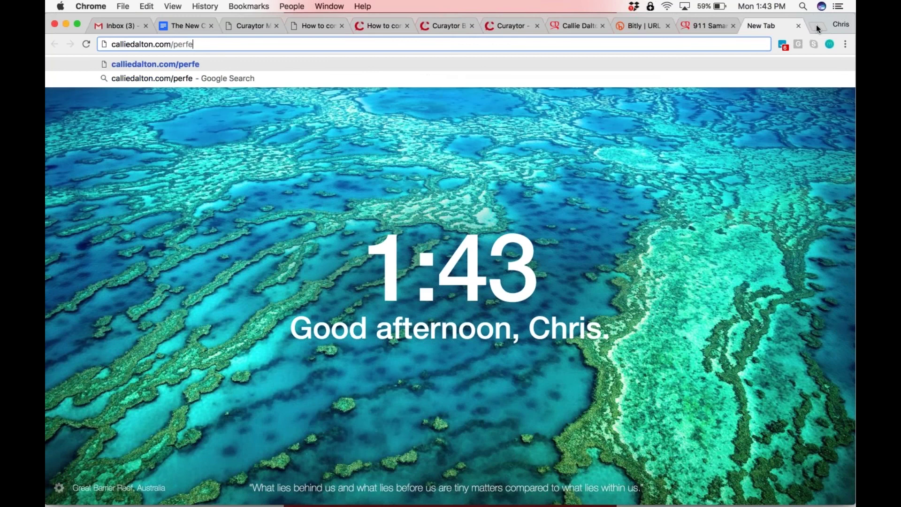
{"action": "type", "text": "ctstarterhome"}
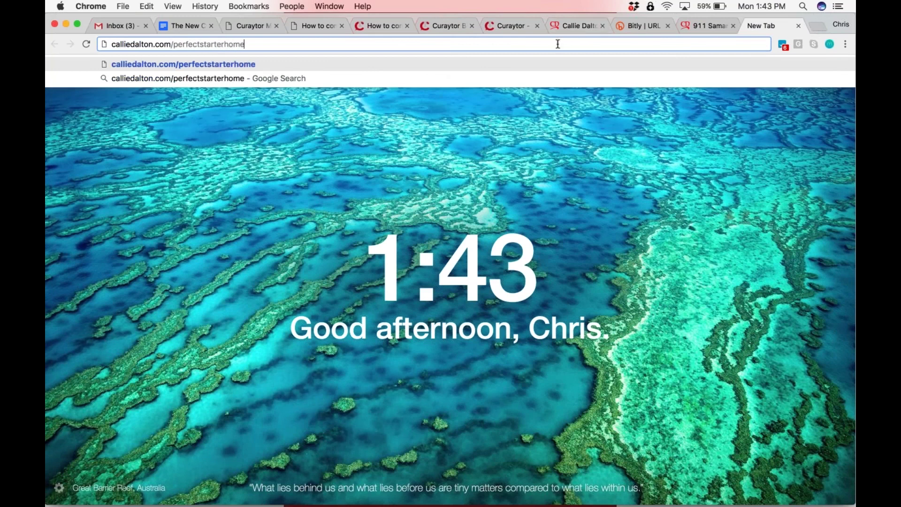
{"action": "key", "text": "super+a"}
{"action": "key", "text": "super+c"}
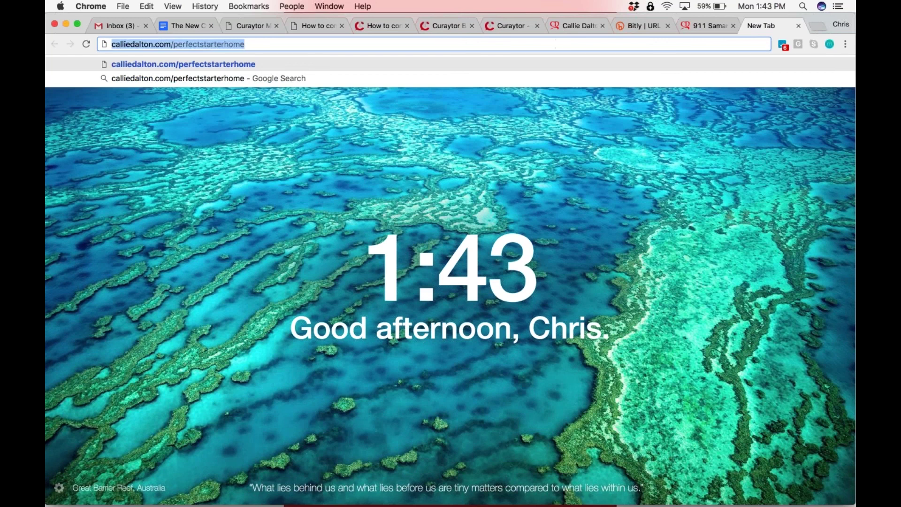
{"action": "left_click", "coordinate": [214, 43]}
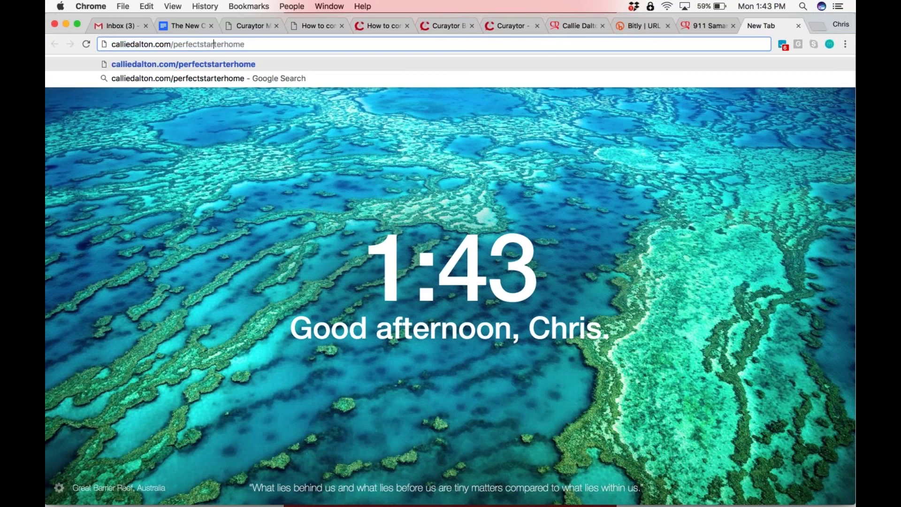
{"action": "key", "text": "alt+Left"}
{"action": "key", "text": "shift+super+Right"}
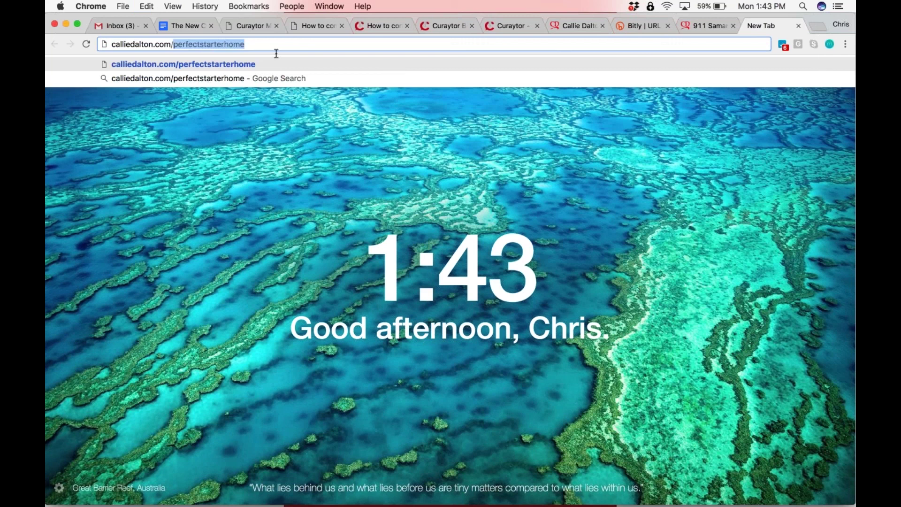
{"action": "type", "text": "3bd"}
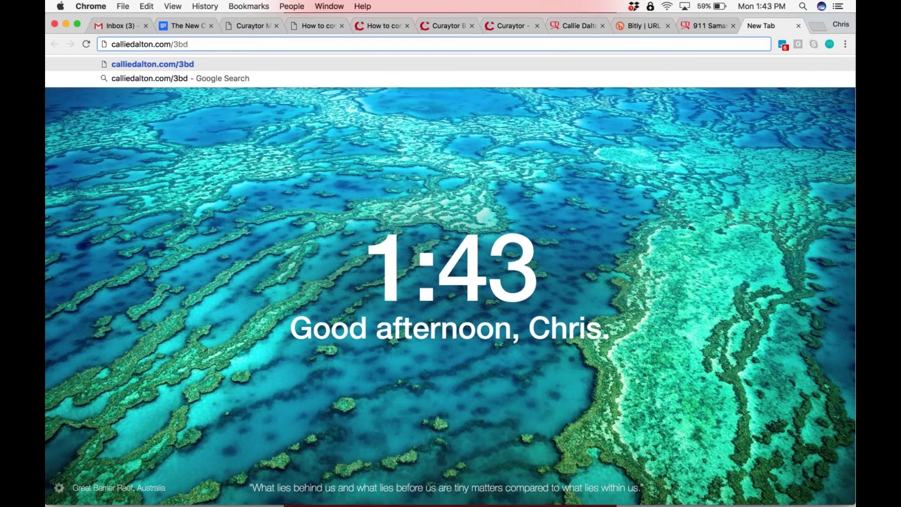
{"action": "type", "text": "2ba"}
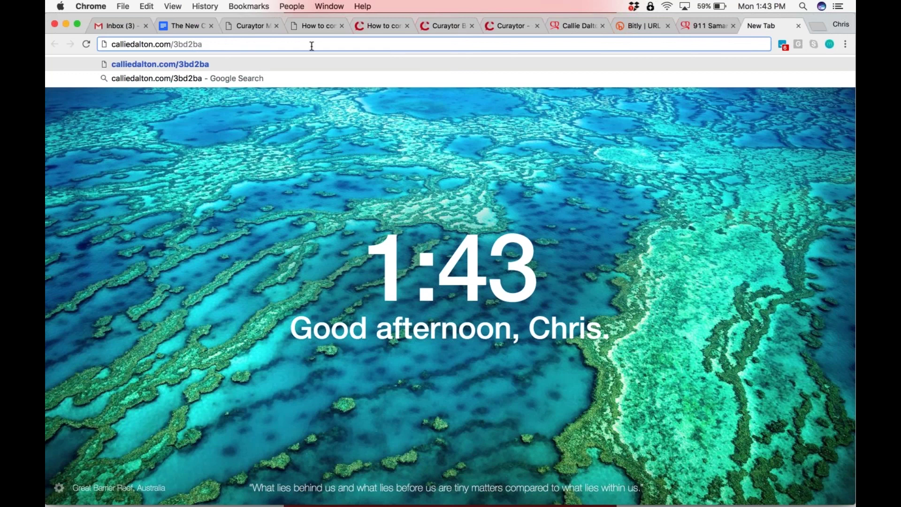
{"action": "type", "text": "90210"}
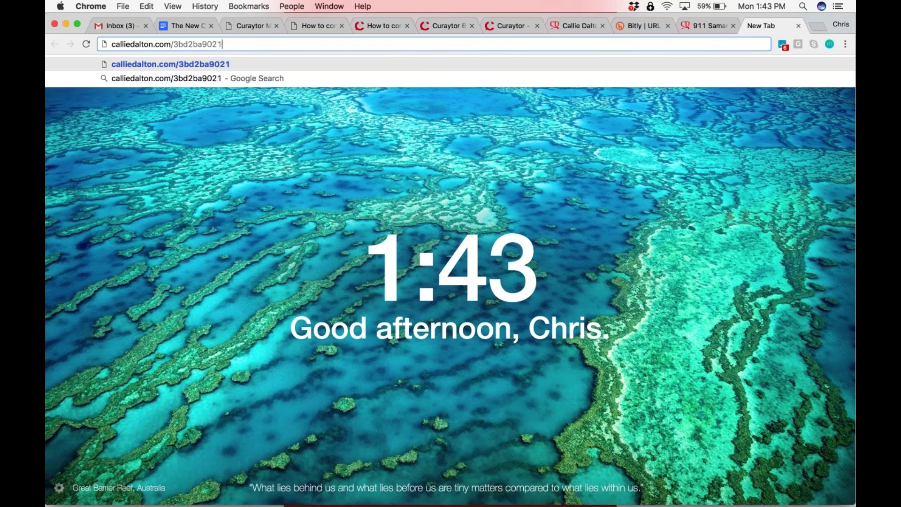
{"action": "key", "text": "BackSpace"}
{"action": "key", "text": "BackSpace"}
{"action": "key", "text": "BackSpace"}
{"action": "key", "text": "BackSpace"}
{"action": "key", "text": "BackSpace"}
{"action": "key", "text": "BackSpace"}
{"action": "key", "text": "BackSpace"}
{"action": "key", "text": "BackSpace"}
{"action": "key", "text": "BackSpace"}
{"action": "key", "text": "BackSpace"}
{"action": "key", "text": "BackSpace"}
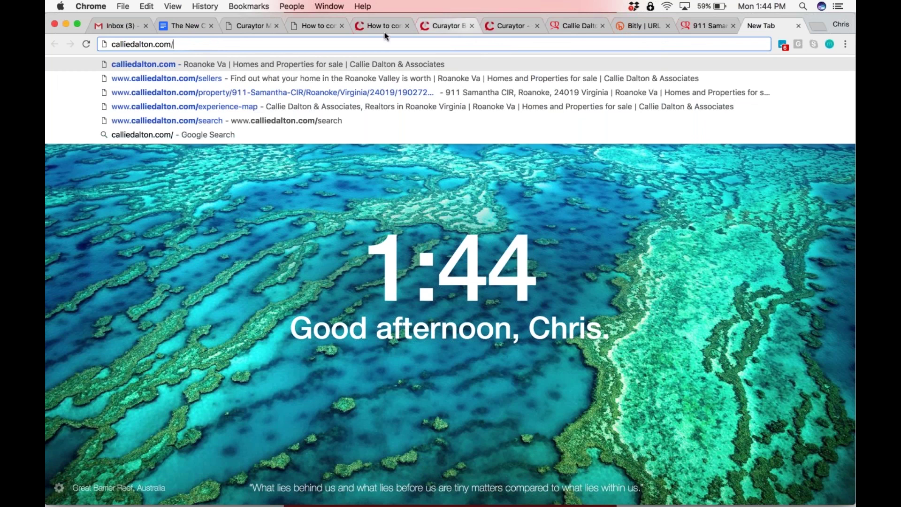
Back in the Curaytor editor's SEO settings, highlight the PerfectStarterHome URL slug
{"action": "left_click", "coordinate": [248, 26]}
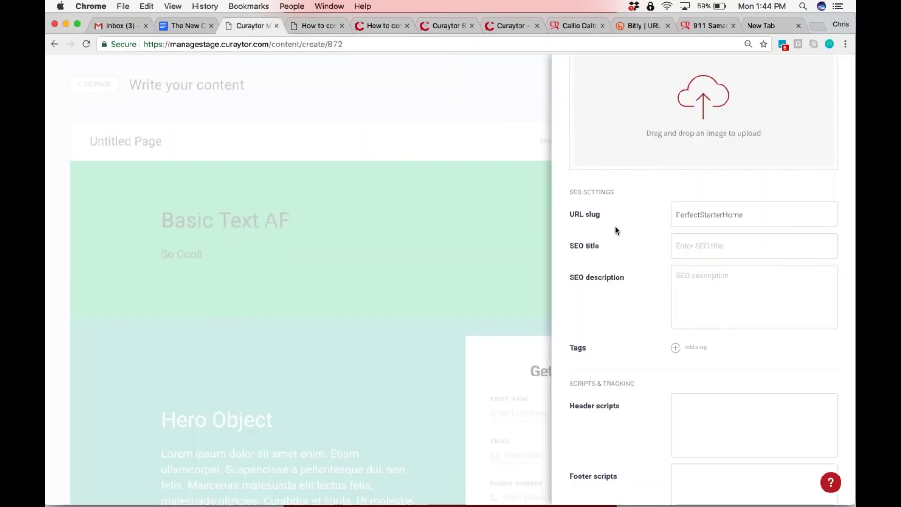
{"action": "scroll", "coordinate": [615, 226], "scroll_direction": "up", "scroll_amount": 1}
{"action": "scroll", "coordinate": [644, 243], "scroll_direction": "up", "scroll_amount": 5}
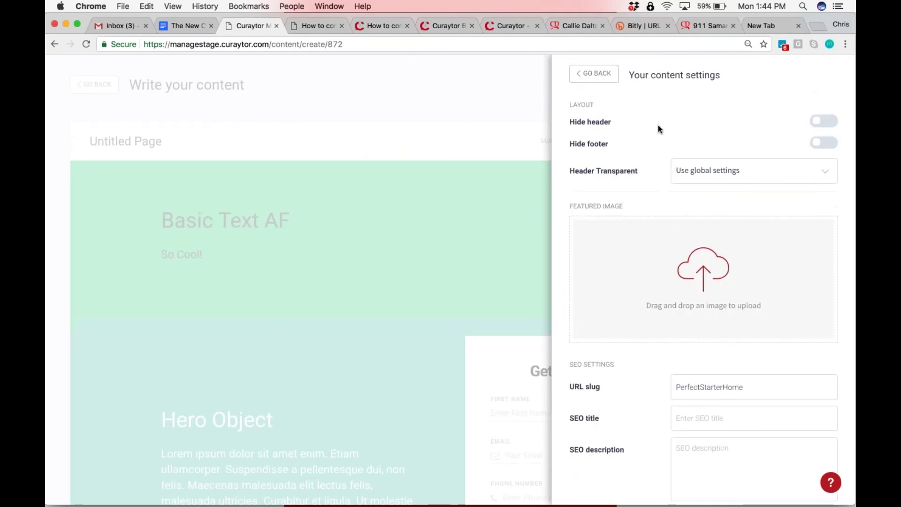
{"action": "scroll", "coordinate": [658, 126], "scroll_direction": "down", "scroll_amount": 5}
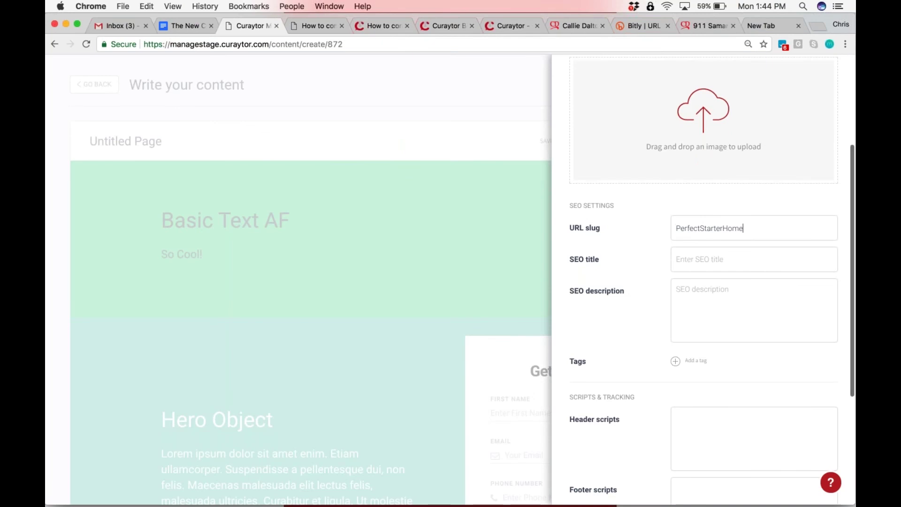
{"action": "double_click", "coordinate": [709, 228]}
{"action": "left_click", "coordinate": [744, 228]}
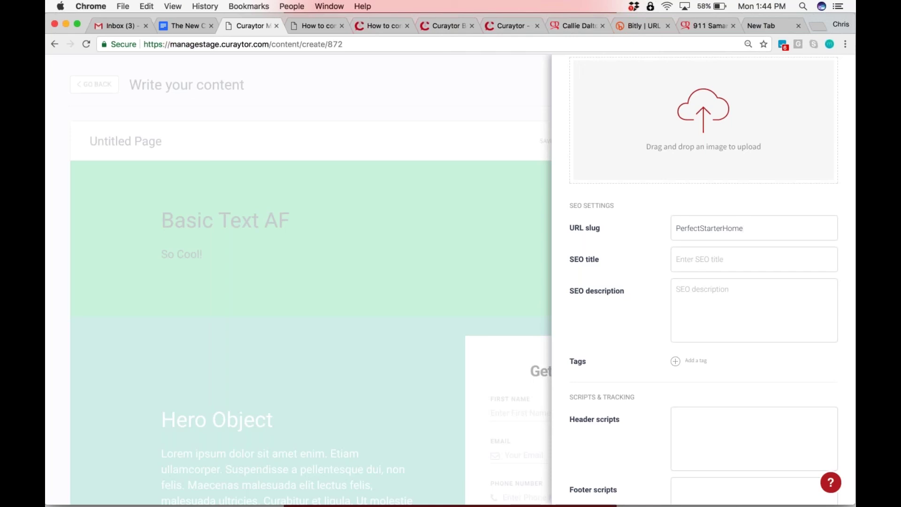
{"action": "left_click_drag", "start_coordinate": [744, 228], "coordinate": [675, 228]}
{"action": "left_click", "coordinate": [750, 229]}
{"action": "left_click_drag", "start_coordinate": [750, 229], "coordinate": [676, 229]}
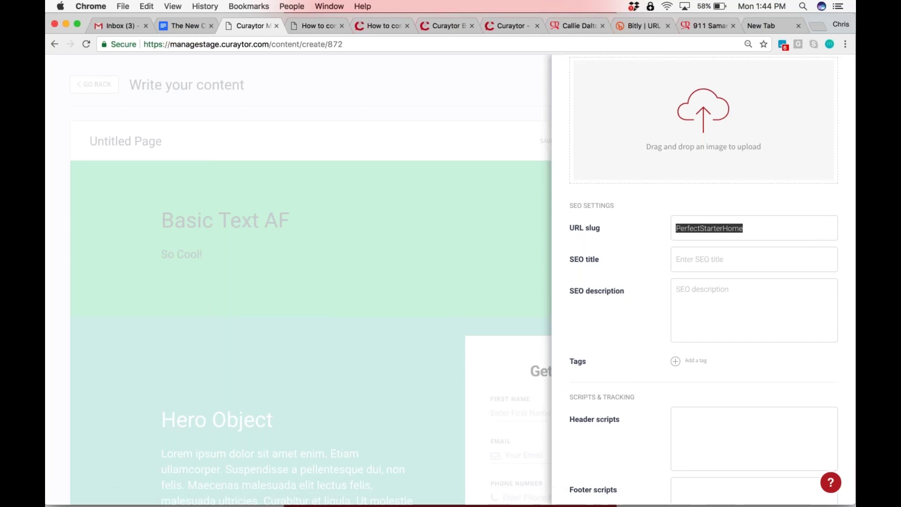
Type and copy joetaylorgroup.com/3bed2bath in a new tab, then load facebook.com
{"action": "left_click", "coordinate": [816, 25]}
{"action": "type", "text": "joetaylorgroup.com"}
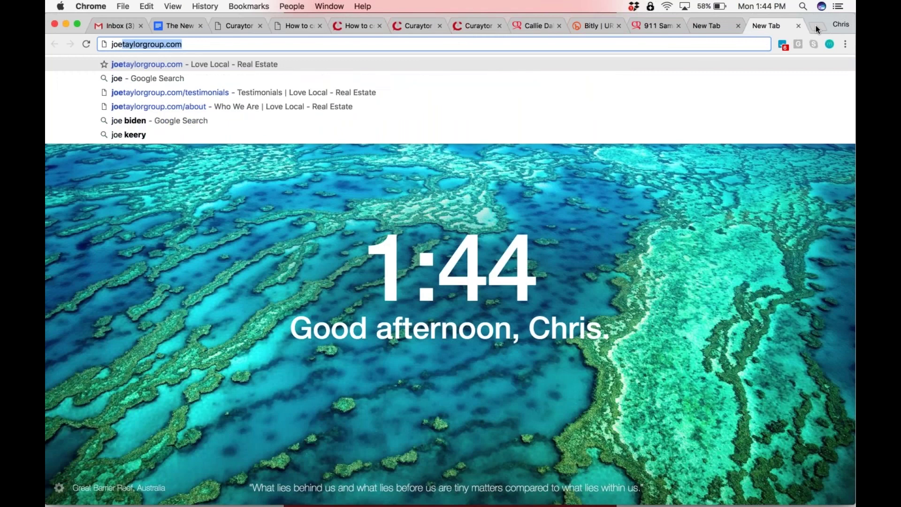
{"action": "key", "text": "Right"}
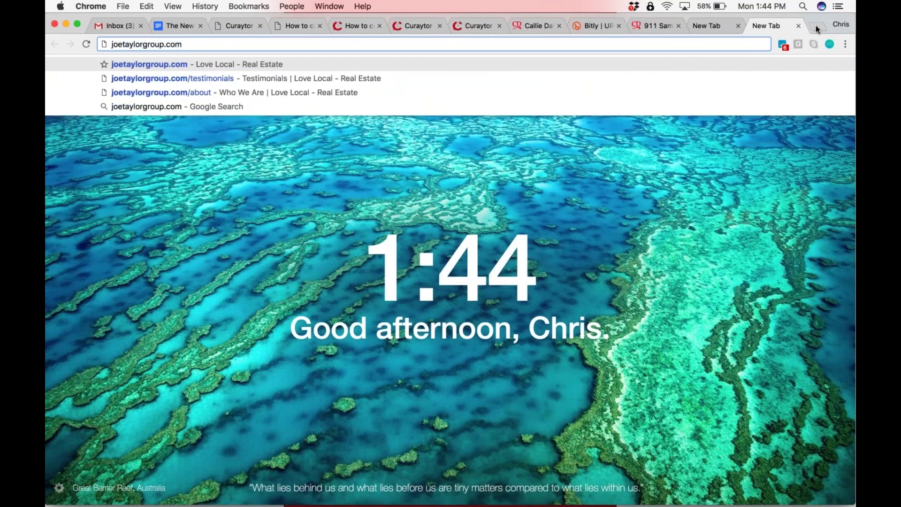
{"action": "type", "text": "/3"}
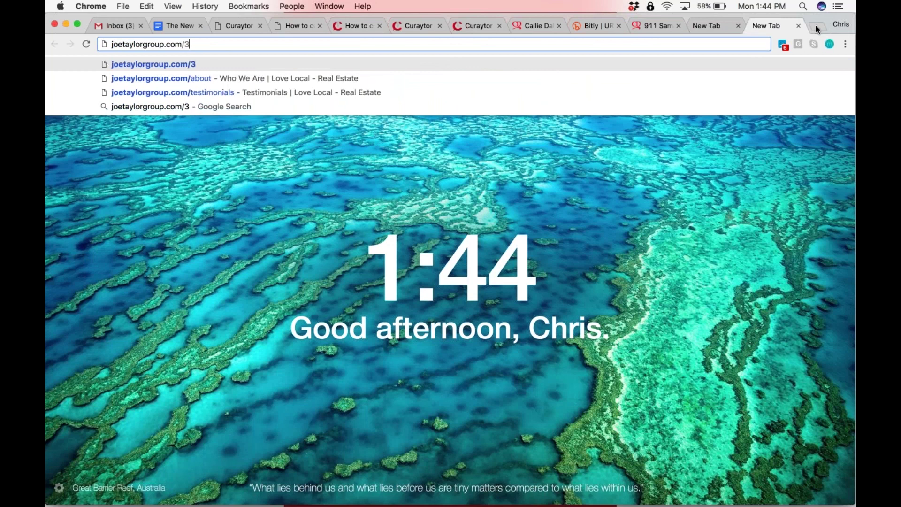
{"action": "type", "text": "bed2bath"}
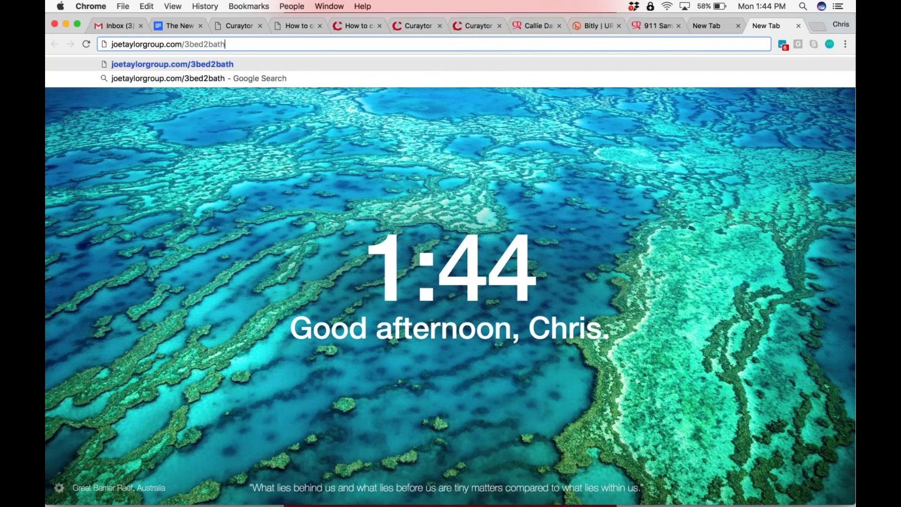
{"action": "triple_click", "coordinate": [465, 42]}
{"action": "key", "text": "super+c"}
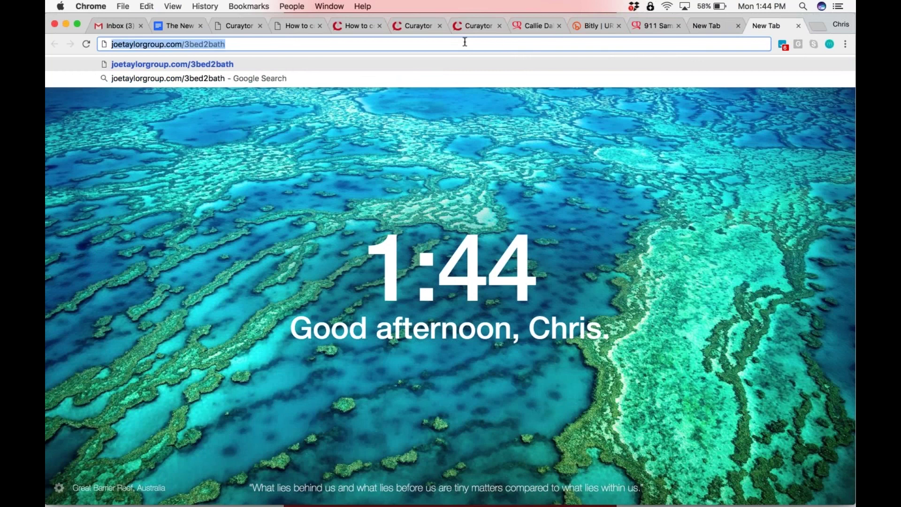
{"action": "type", "text": "facebook.com"}
{"action": "key", "text": "Return"}
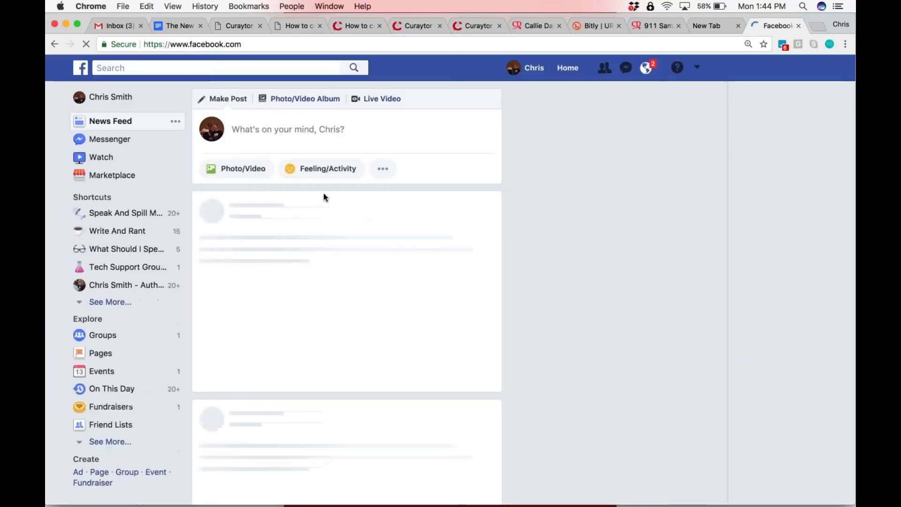
Paste joetaylorgroup.com/3bed2bath into a Facebook post draft, remove its Page Not Found preview, and close the composer
{"action": "left_click", "coordinate": [320, 129]}
{"action": "key", "text": "super+v"}
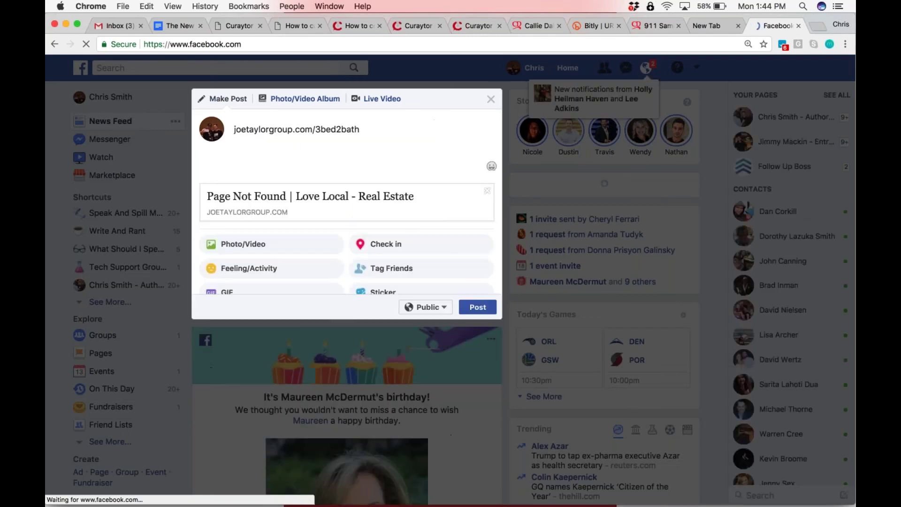
{"action": "triple_click", "coordinate": [311, 129]}
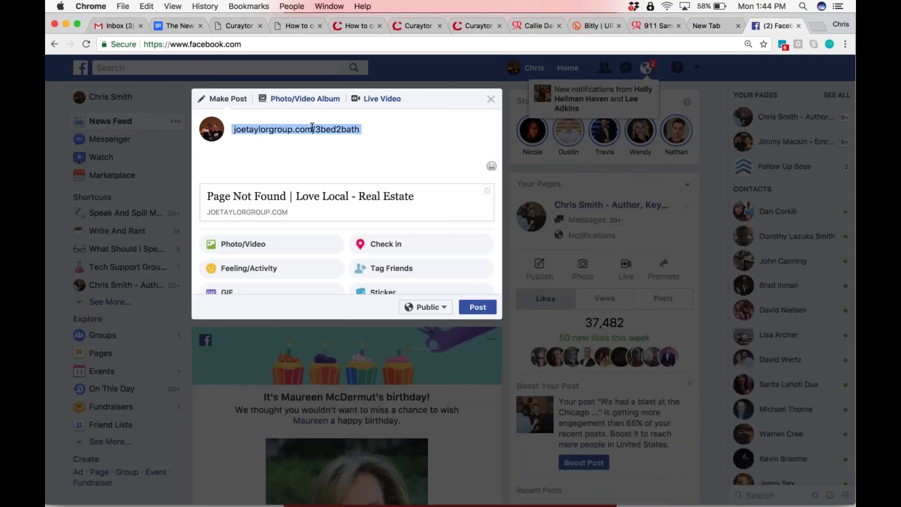
{"action": "left_click", "coordinate": [313, 128]}
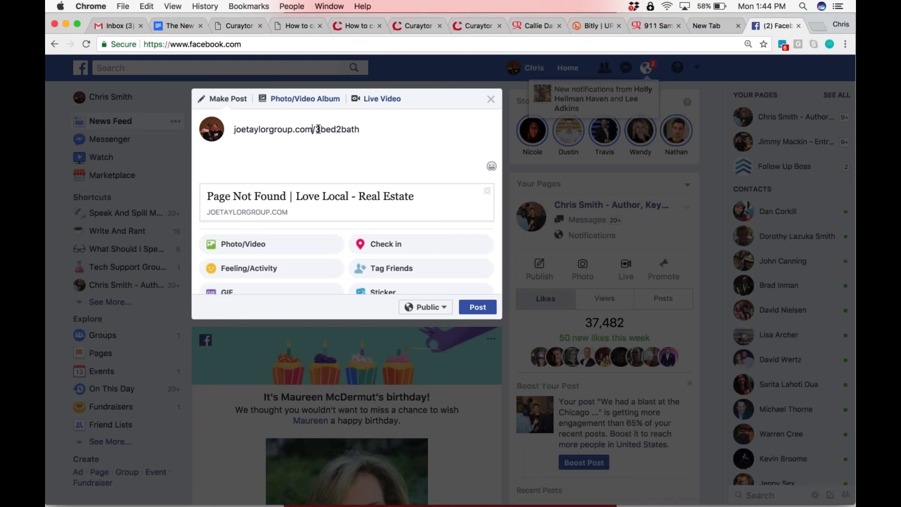
{"action": "left_click_drag", "start_coordinate": [314, 129], "coordinate": [320, 155]}
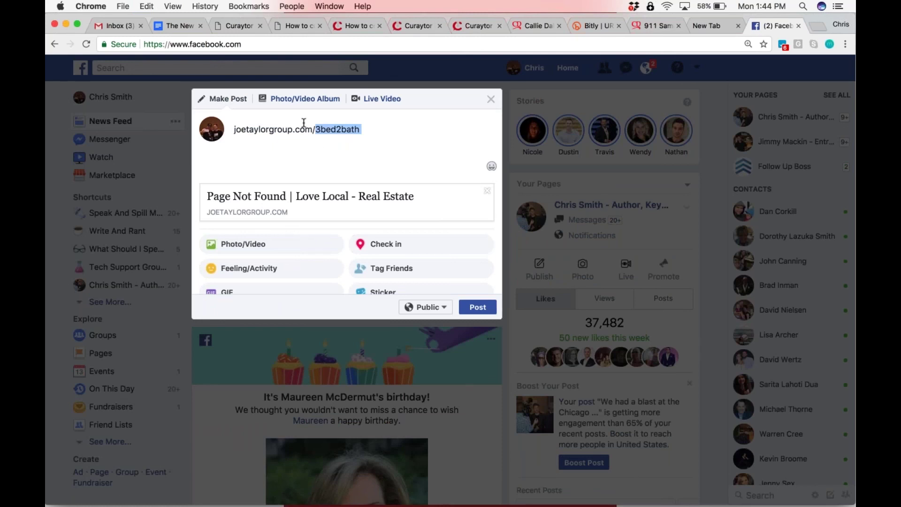
{"action": "left_click", "coordinate": [370, 129]}
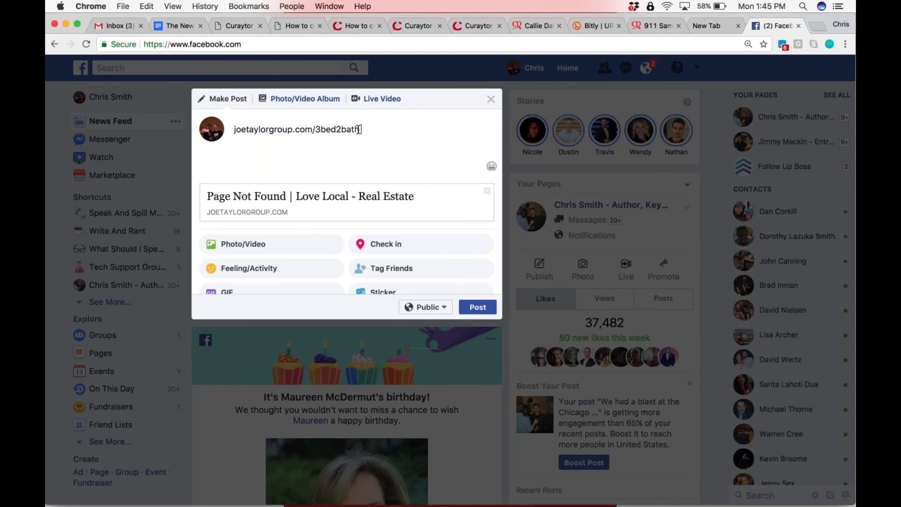
{"action": "left_click", "coordinate": [487, 191]}
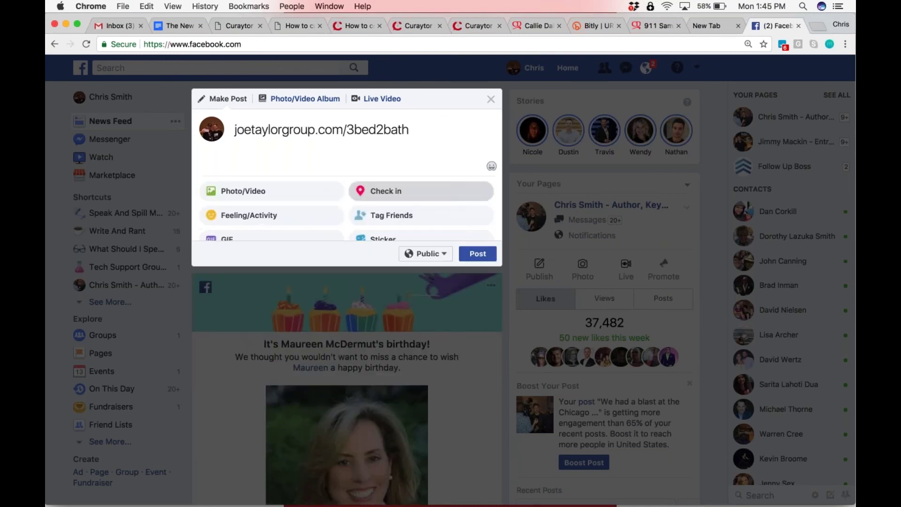
{"action": "left_click", "coordinate": [492, 100]}
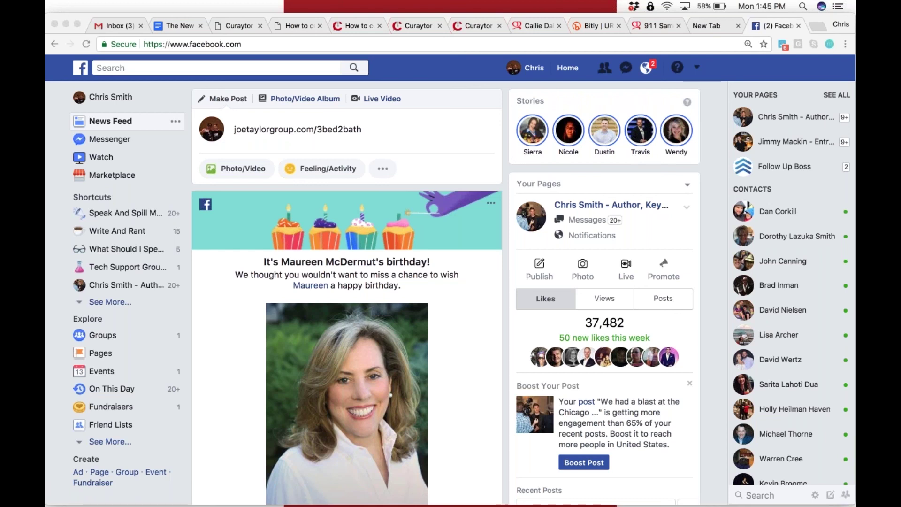
{"action": "left_click", "coordinate": [355, 26]}
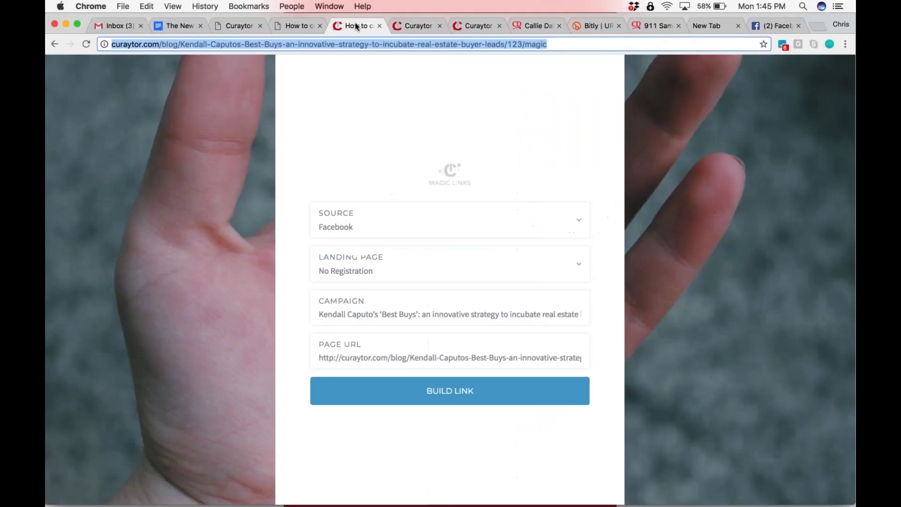
Go to curaytor.com/manage and log in with the account e-mail and password
{"action": "left_click", "coordinate": [241, 45]}
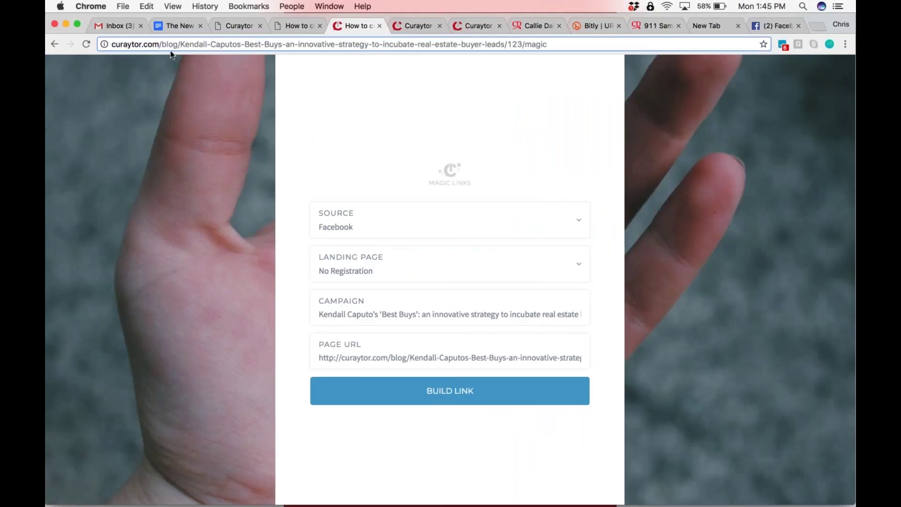
{"action": "key", "text": "shift+super+Right"}
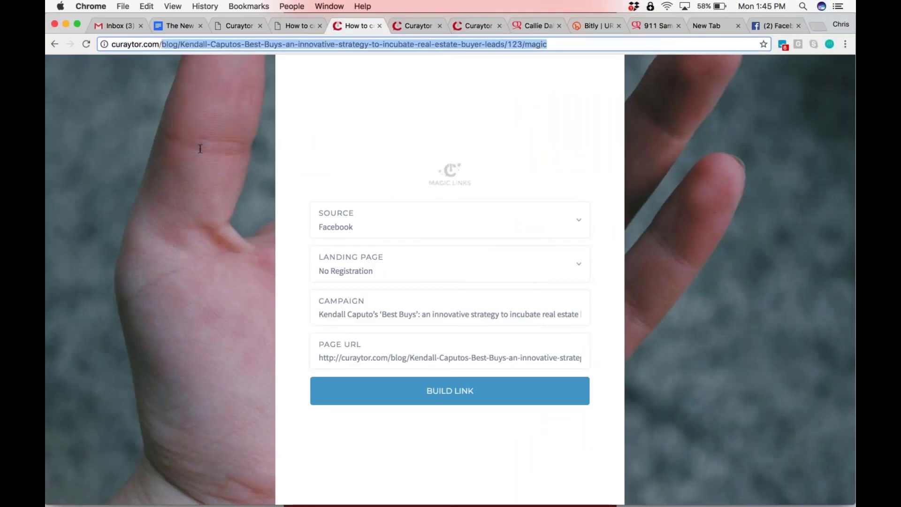
{"action": "type", "text": "manage"}
{"action": "key", "text": "Return"}
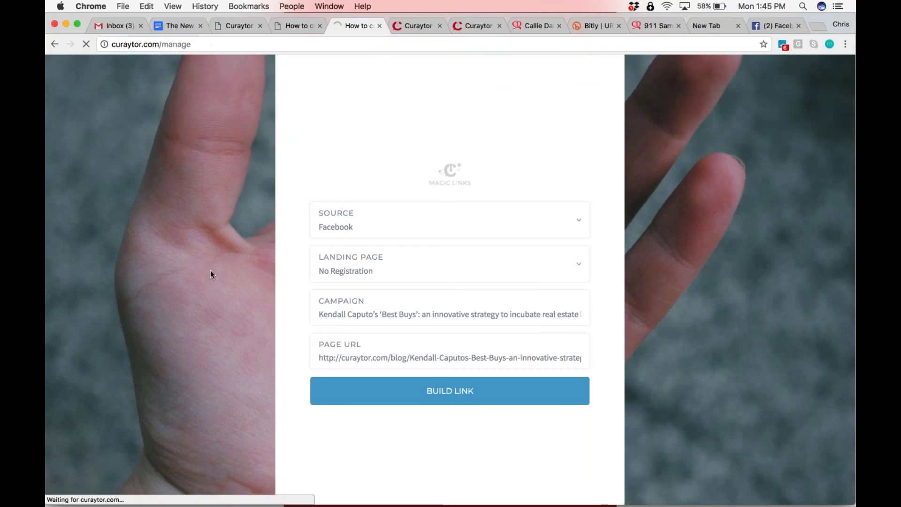
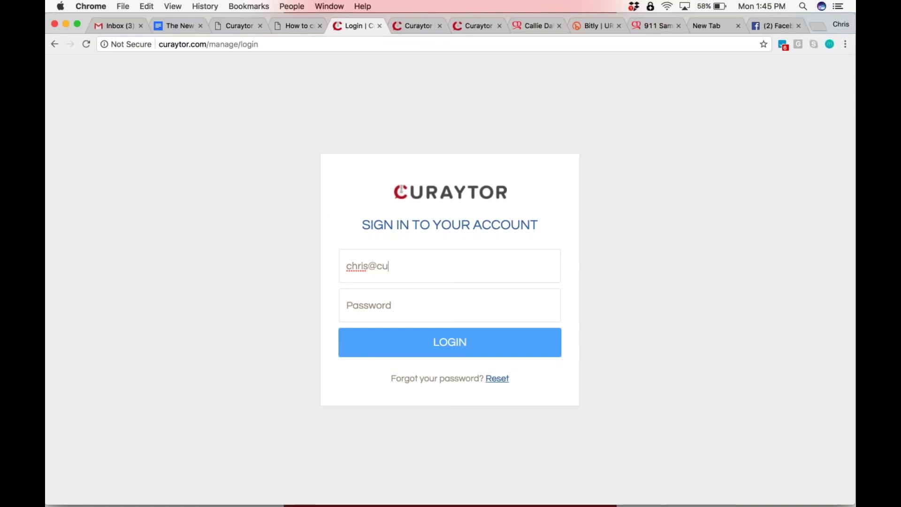
{"action": "key", "text": "Tab"}
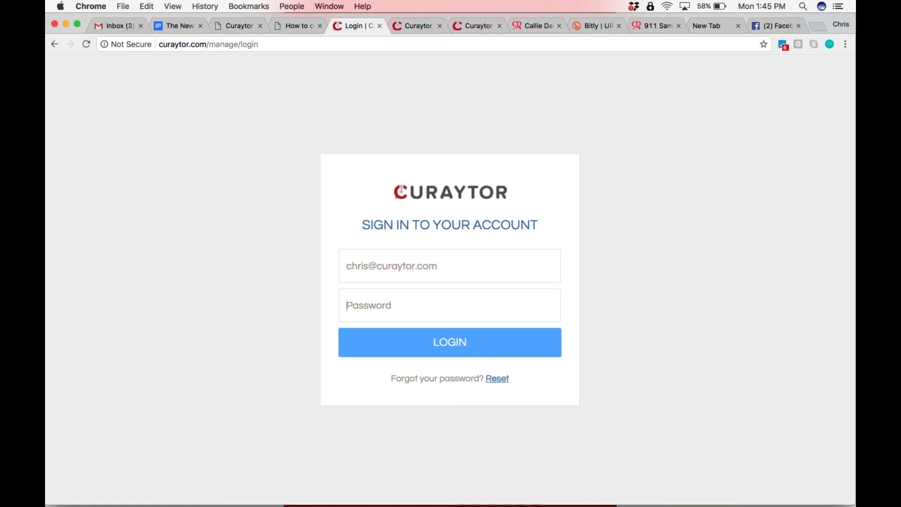
{"action": "type", "text": "***********"}
{"action": "key", "text": "Return"}
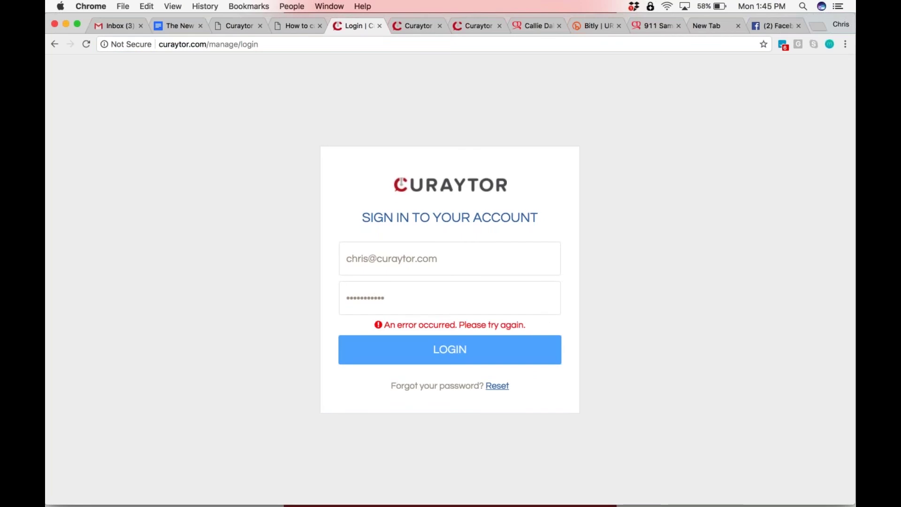
Retype the account password and resubmit the login several times after errors
{"action": "double_click", "coordinate": [368, 305]}
{"action": "type", "text": "*********"}
{"action": "key", "text": "Return"}
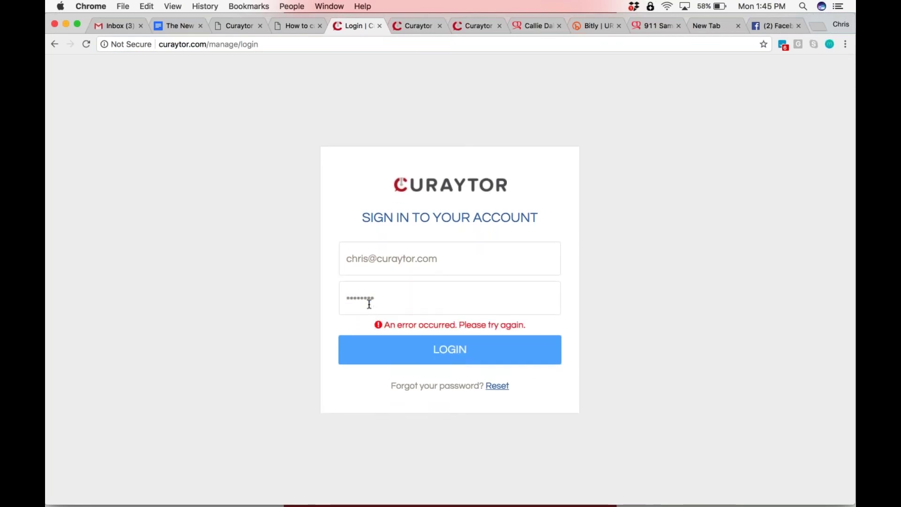
{"action": "double_click", "coordinate": [378, 303]}
{"action": "type", "text": "*******"}
{"action": "key", "text": "Return"}
{"action": "double_click", "coordinate": [367, 299]}
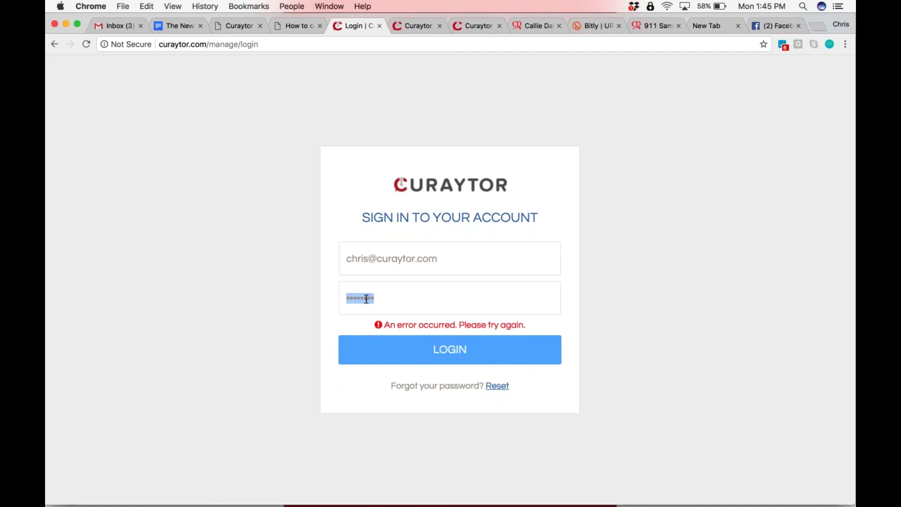
{"action": "type", "text": "*******"}
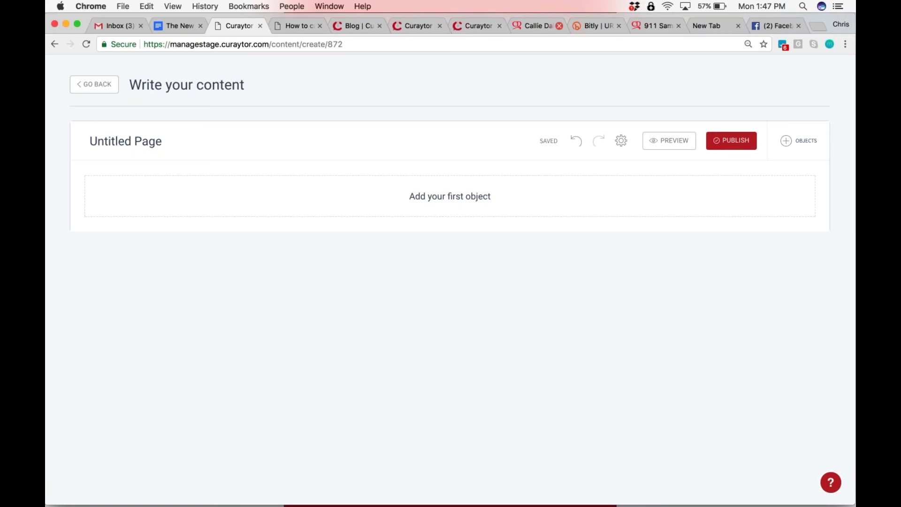
From the Curaytor Blog manager, start a new post and put the caret in its empty title
{"action": "left_click", "coordinate": [478, 26]}
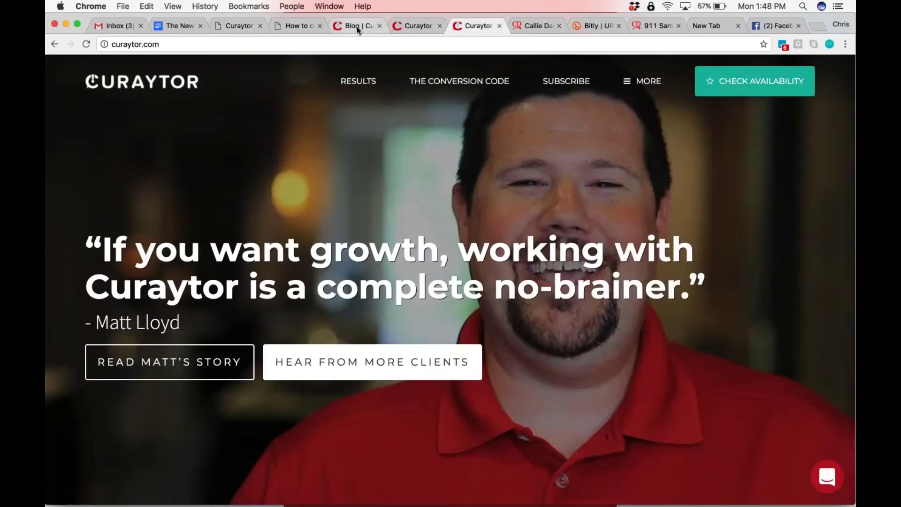
{"action": "left_click", "coordinate": [356, 26]}
{"action": "left_click", "coordinate": [779, 97]}
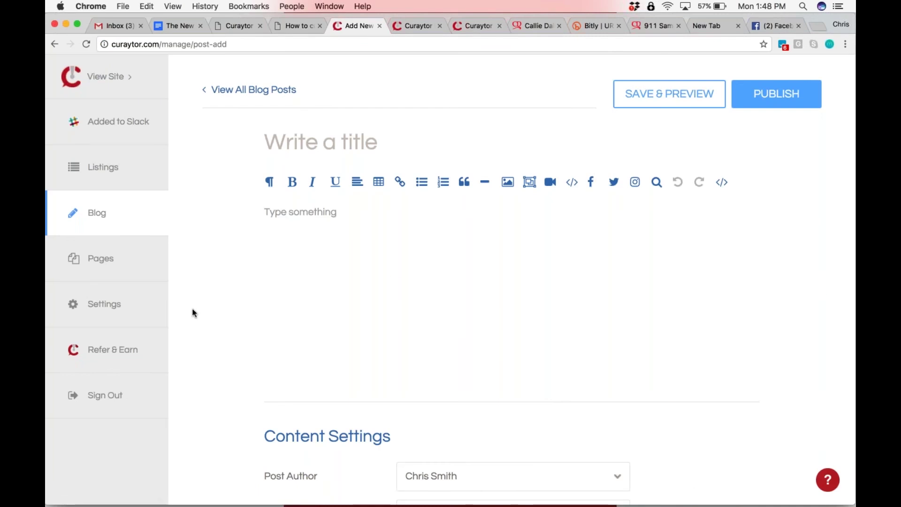
{"action": "left_click", "coordinate": [292, 149]}
{"action": "scroll", "coordinate": [292, 187], "scroll_direction": "down", "scroll_amount": 3}
{"action": "scroll", "coordinate": [292, 188], "scroll_direction": "up", "scroll_amount": 3}
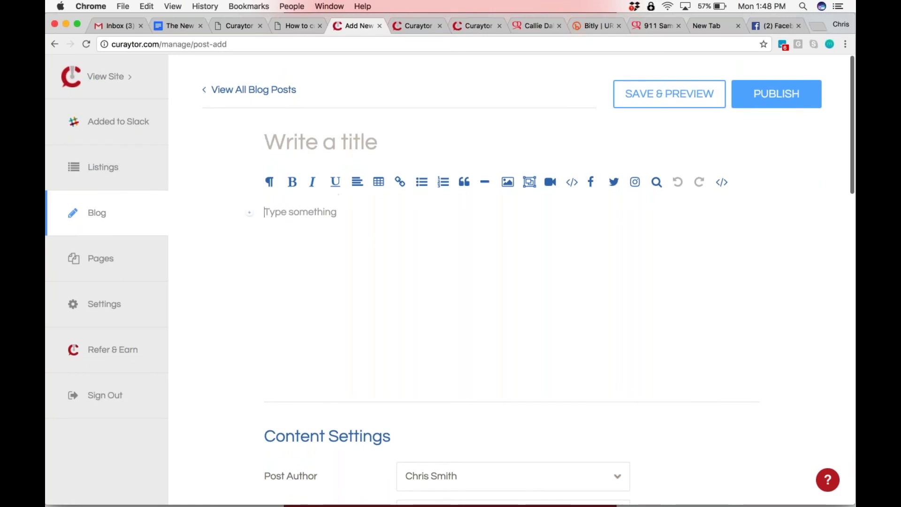
{"action": "scroll", "coordinate": [292, 188], "scroll_direction": "down", "scroll_amount": 5}
{"action": "scroll", "coordinate": [292, 188], "scroll_direction": "up", "scroll_amount": 4}
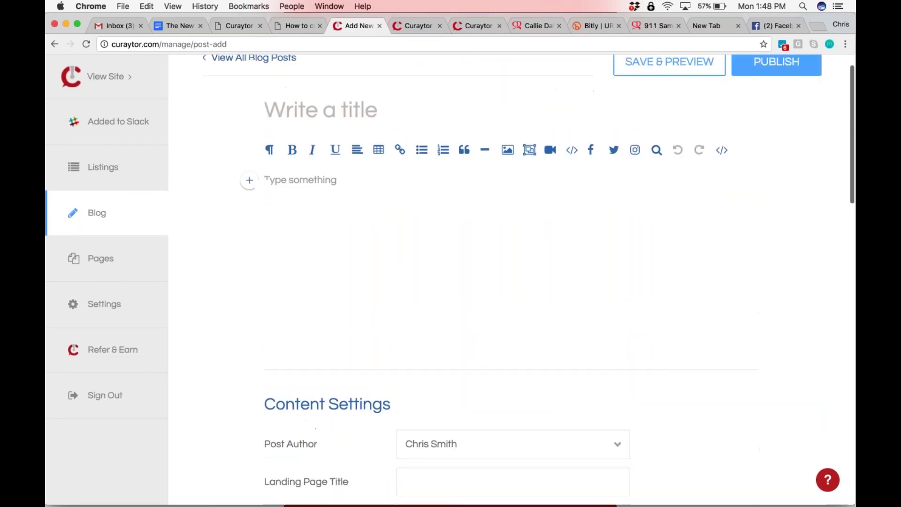
{"action": "left_click", "coordinate": [506, 150]}
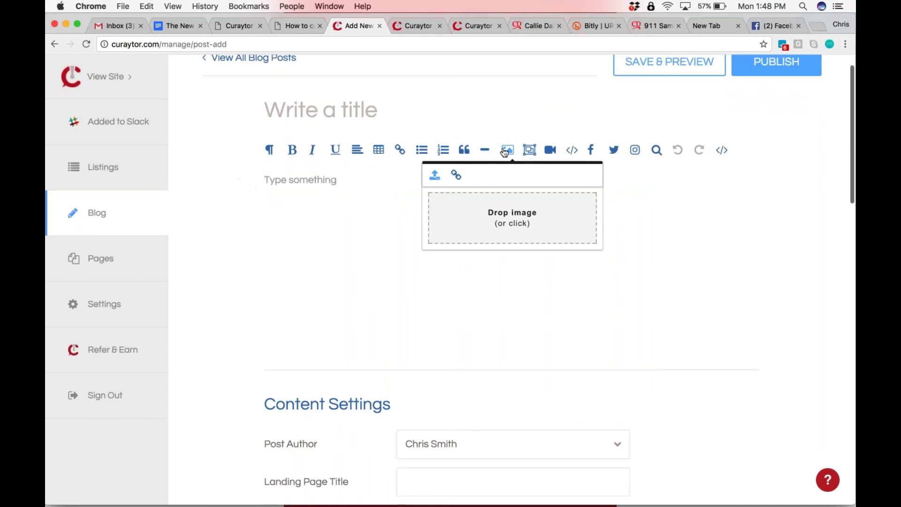
{"action": "left_click", "coordinate": [500, 216]}
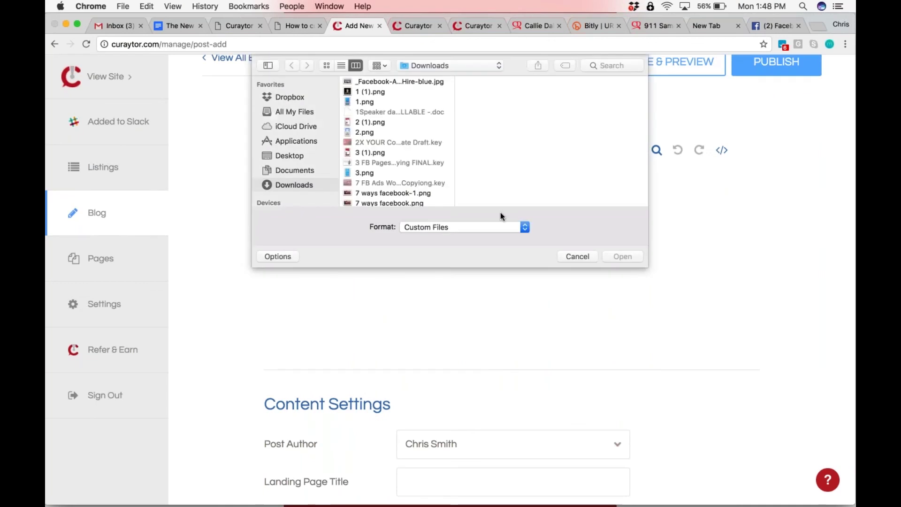
{"action": "left_click", "coordinate": [376, 122]}
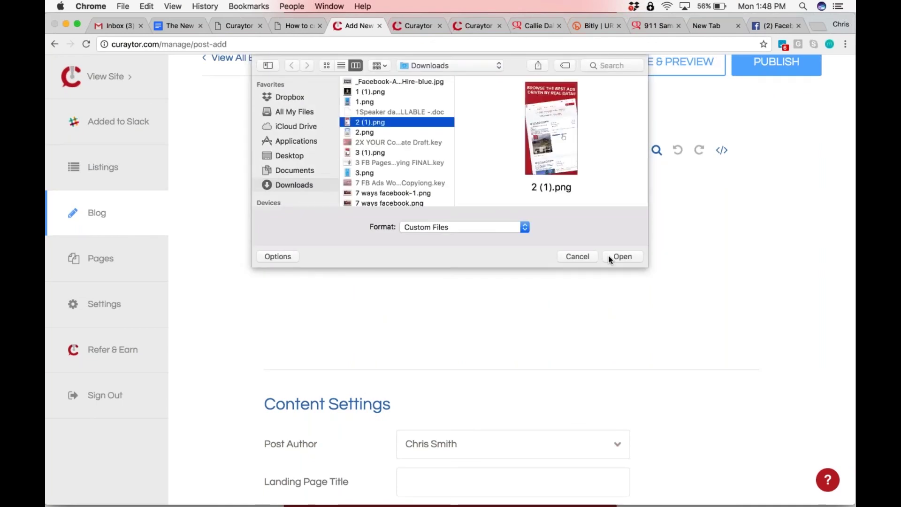
{"action": "left_click", "coordinate": [614, 257]}
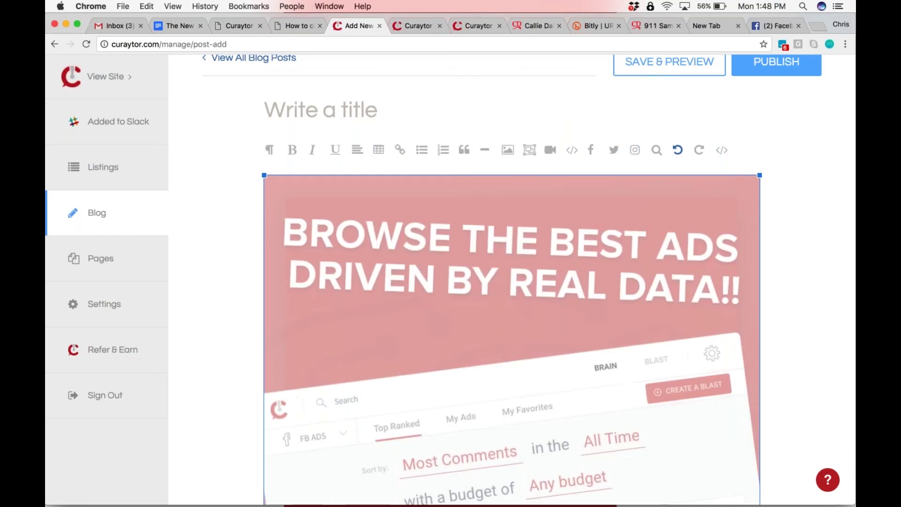
{"action": "scroll", "coordinate": [444, 249], "scroll_direction": "down", "scroll_amount": 7}
{"action": "scroll", "coordinate": [470, 298], "scroll_direction": "down", "scroll_amount": 5}
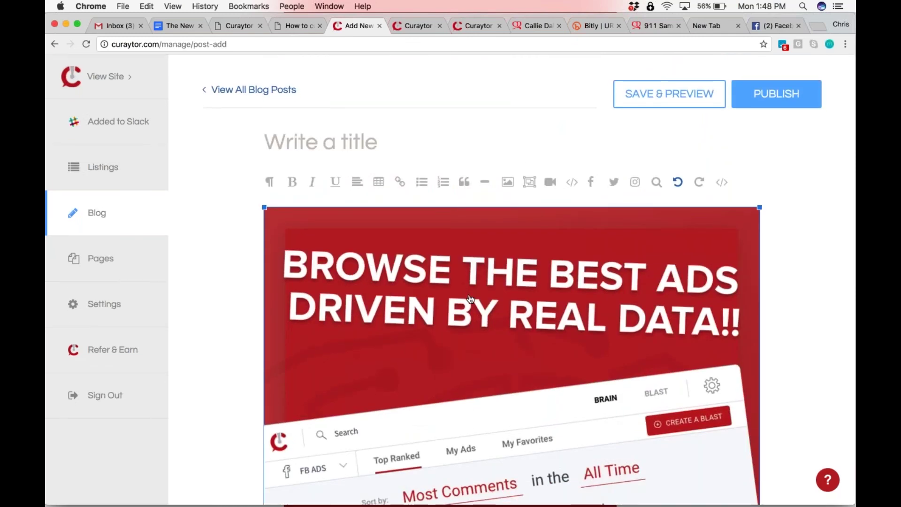
{"action": "key", "text": "BackSpace"}
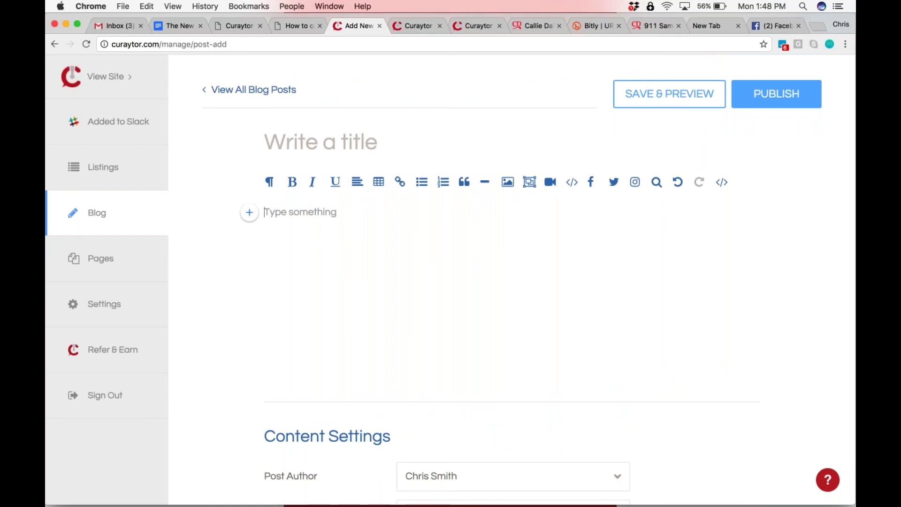
{"action": "scroll", "coordinate": [322, 267], "scroll_direction": "down", "scroll_amount": 5}
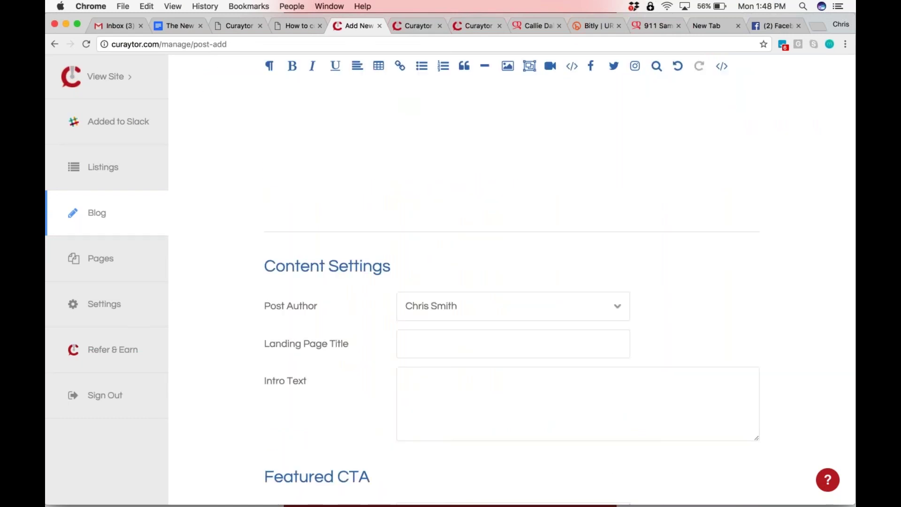
Open the Best Apps for Six Figure Salespeople article on the live Curaytor blog
{"action": "scroll", "coordinate": [449, 280], "scroll_direction": "up", "scroll_amount": 5}
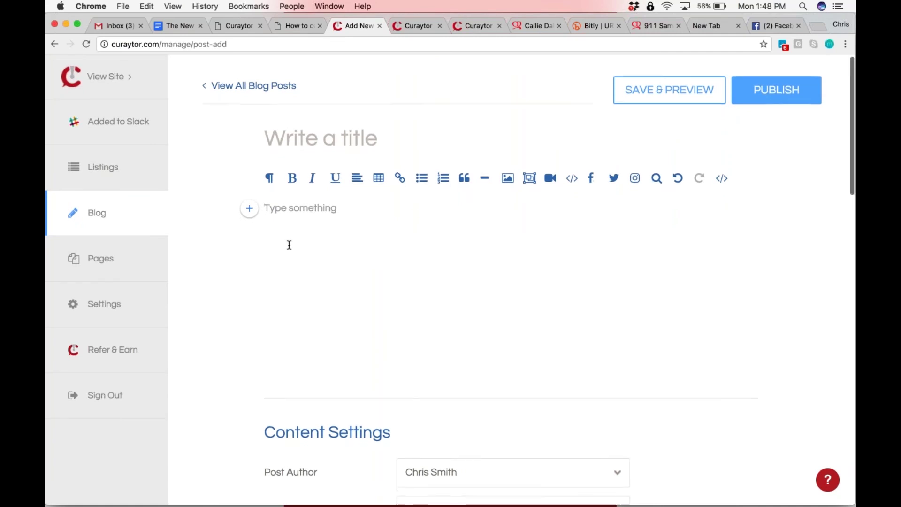
{"action": "scroll", "coordinate": [289, 245], "scroll_direction": "down", "scroll_amount": 15}
{"action": "scroll", "coordinate": [450, 280], "scroll_direction": "down", "scroll_amount": 8}
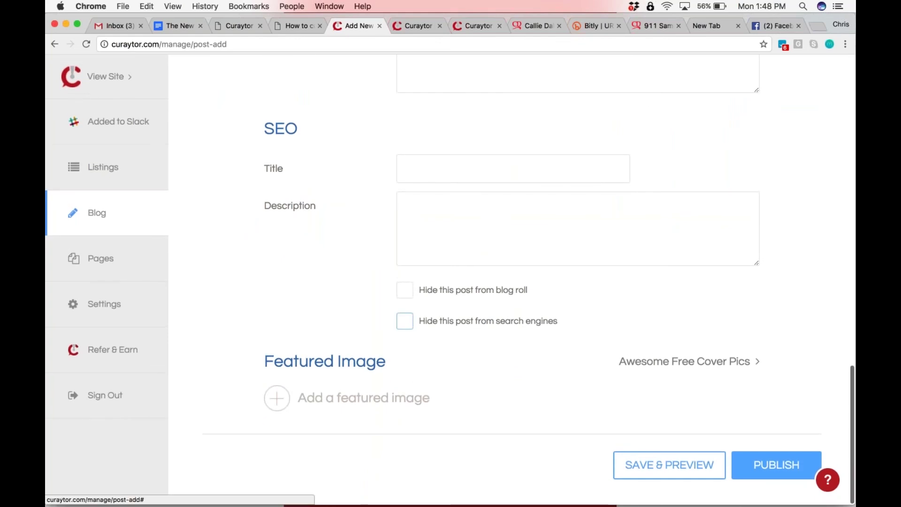
{"action": "scroll", "coordinate": [405, 320], "scroll_direction": "up", "scroll_amount": 20}
{"action": "left_click", "coordinate": [409, 24]}
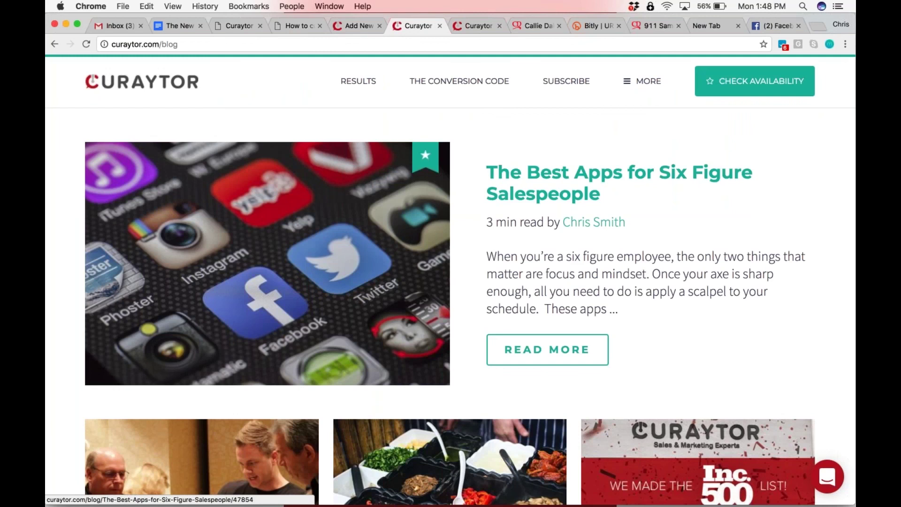
{"action": "left_click", "coordinate": [598, 173]}
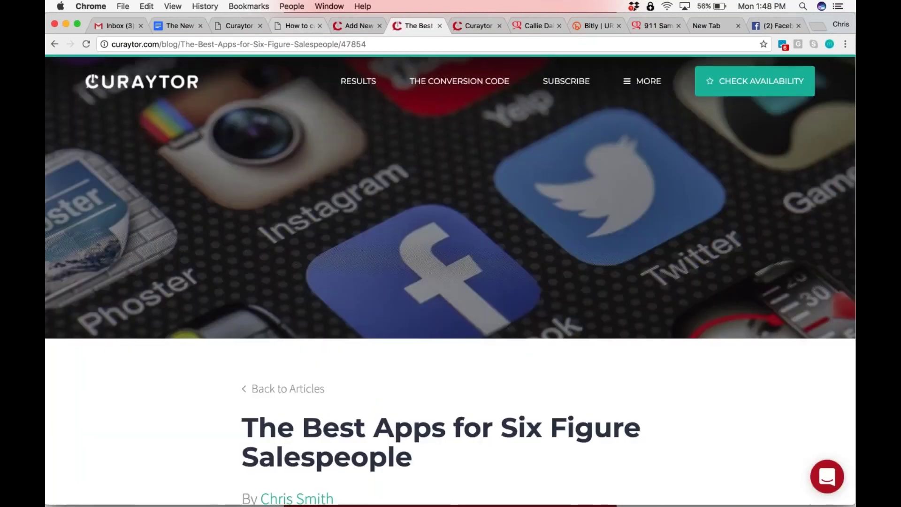
Skim the article from bottom to top, then return to the page-builder tab
{"action": "key", "text": "End"}
{"action": "key", "text": "Home"}
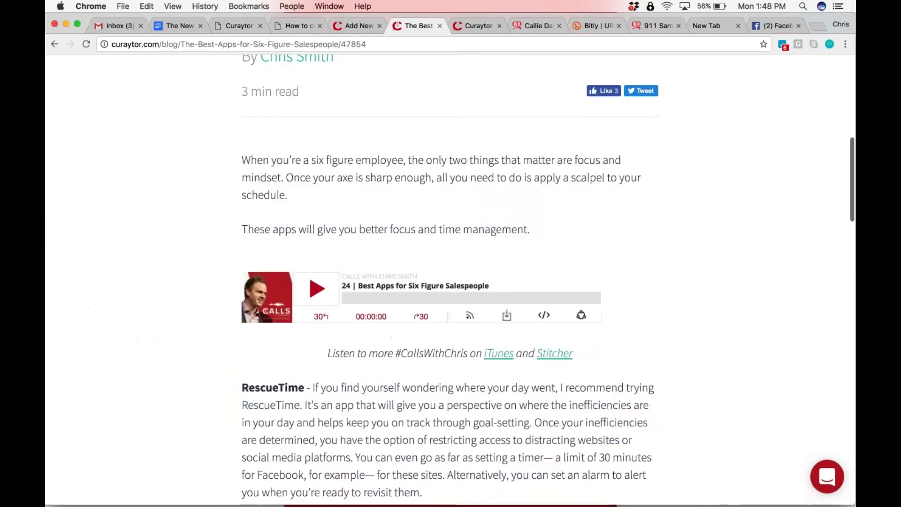
{"action": "key", "text": "super+3"}
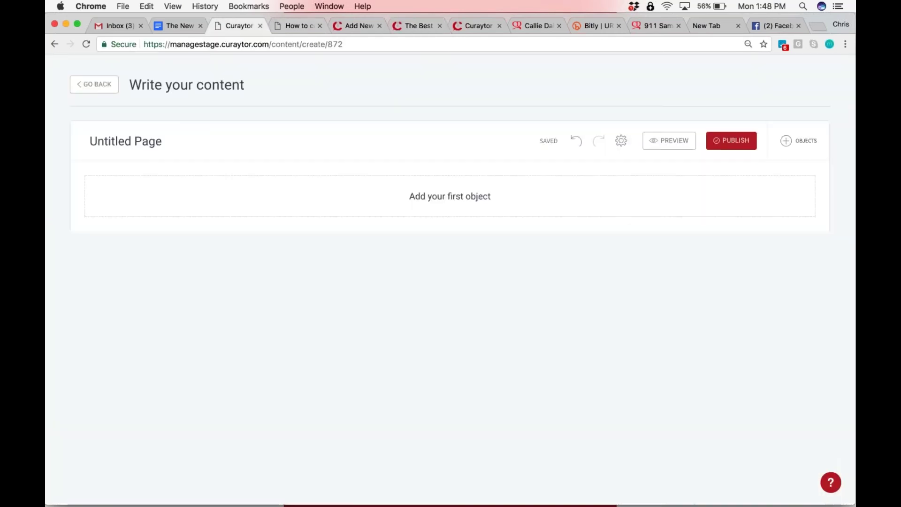
Check the blank Add New blog post, then leave the page builder for the content list
{"action": "left_click", "coordinate": [356, 28]}
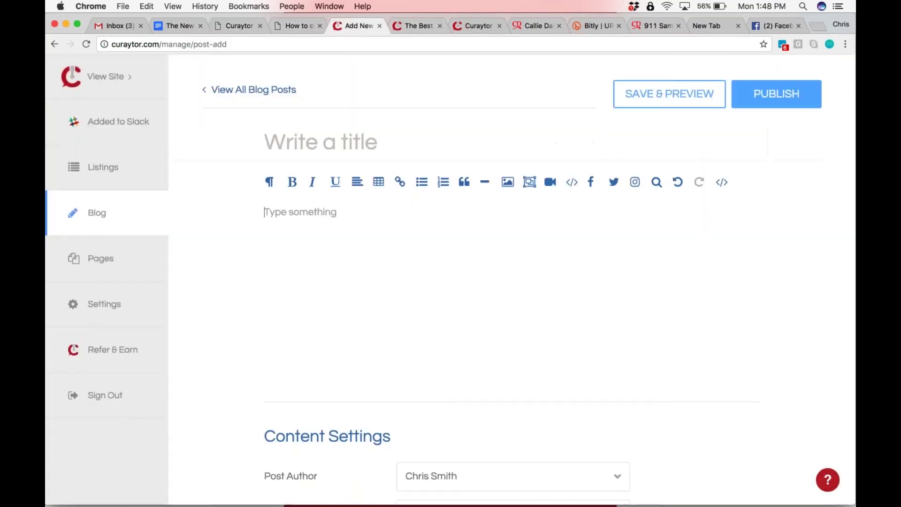
{"action": "scroll", "coordinate": [449, 280], "scroll_direction": "down", "scroll_amount": 7}
{"action": "scroll", "coordinate": [450, 281], "scroll_direction": "up", "scroll_amount": 7}
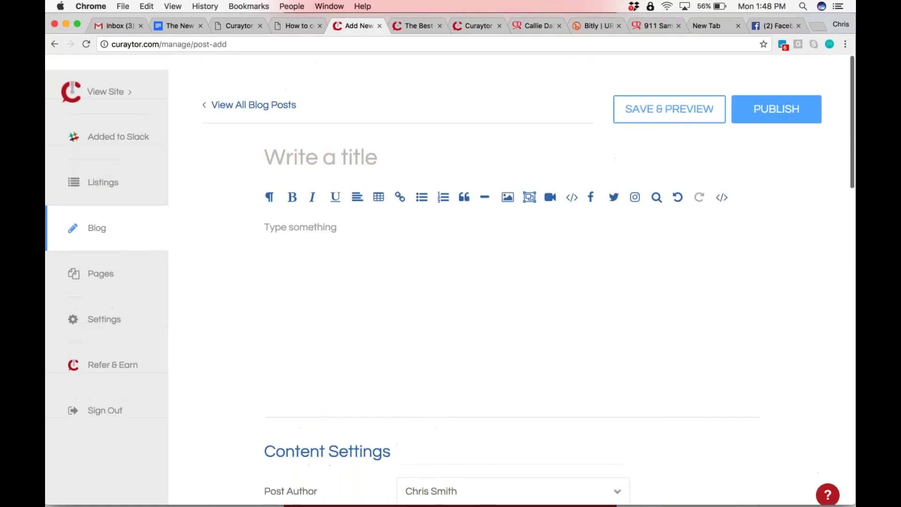
{"action": "left_click", "coordinate": [332, 246]}
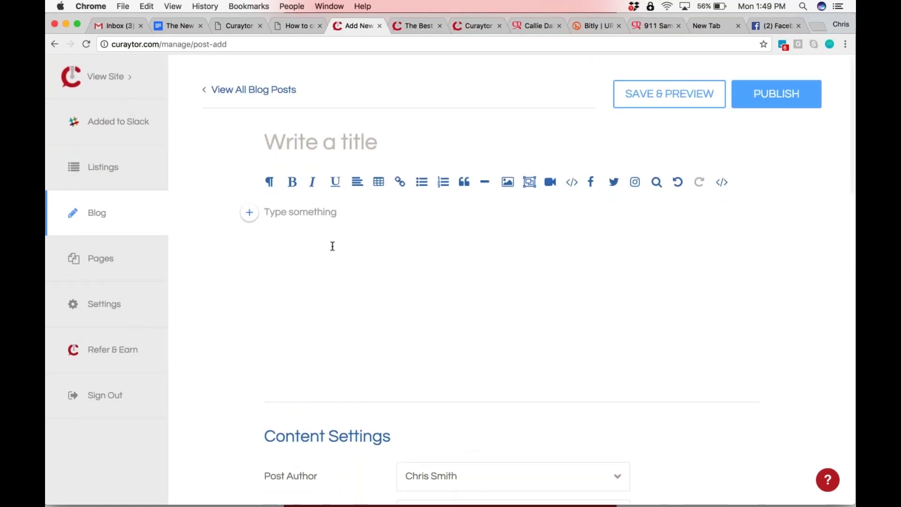
{"action": "left_click", "coordinate": [231, 27]}
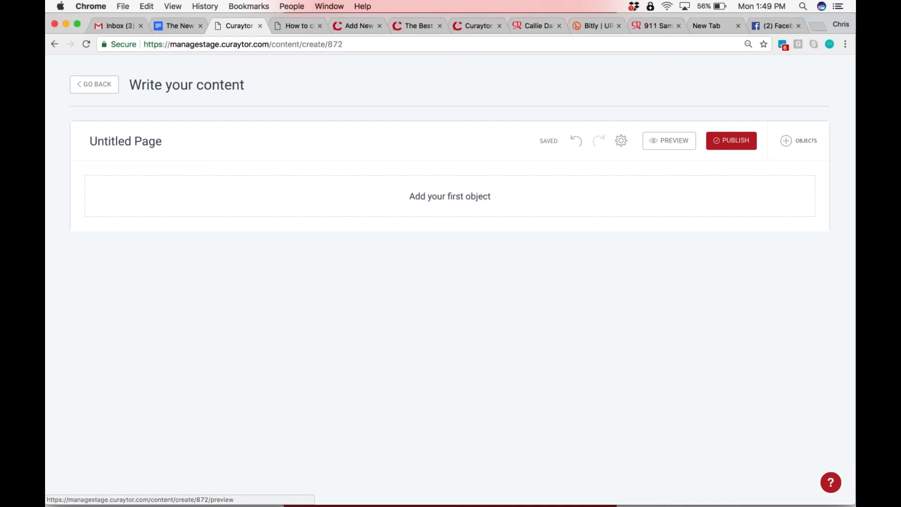
{"action": "key", "text": "super+bracketleft"}
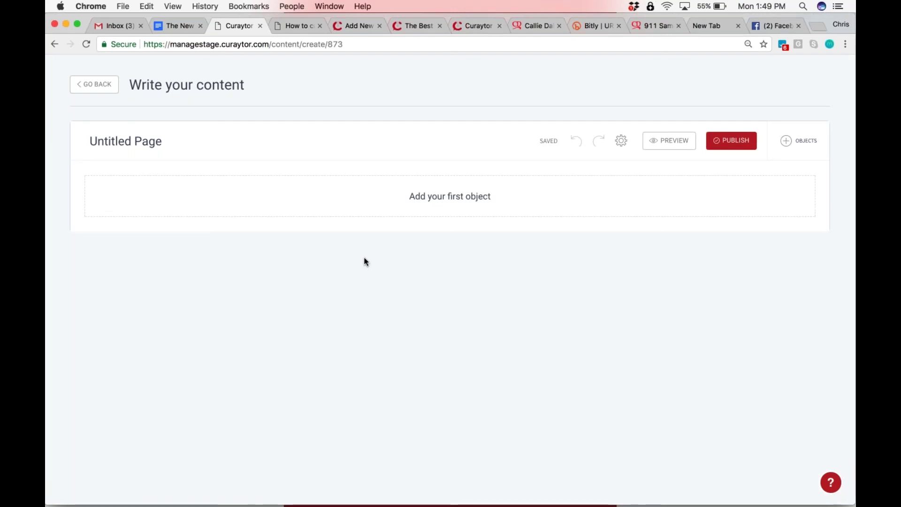
Drop a Hero section onto the empty page and switch it to the Map layout
{"action": "left_click", "coordinate": [799, 141]}
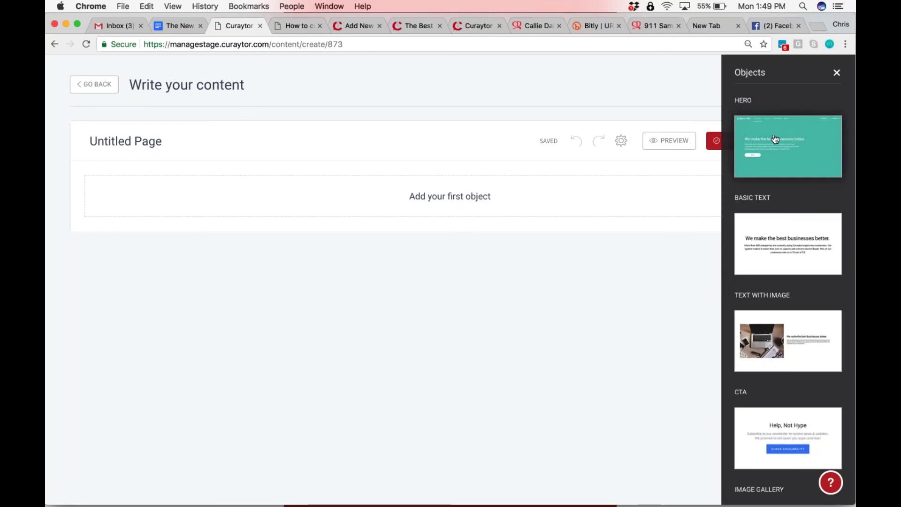
{"action": "left_click_drag", "start_coordinate": [772, 141], "coordinate": [648, 204]}
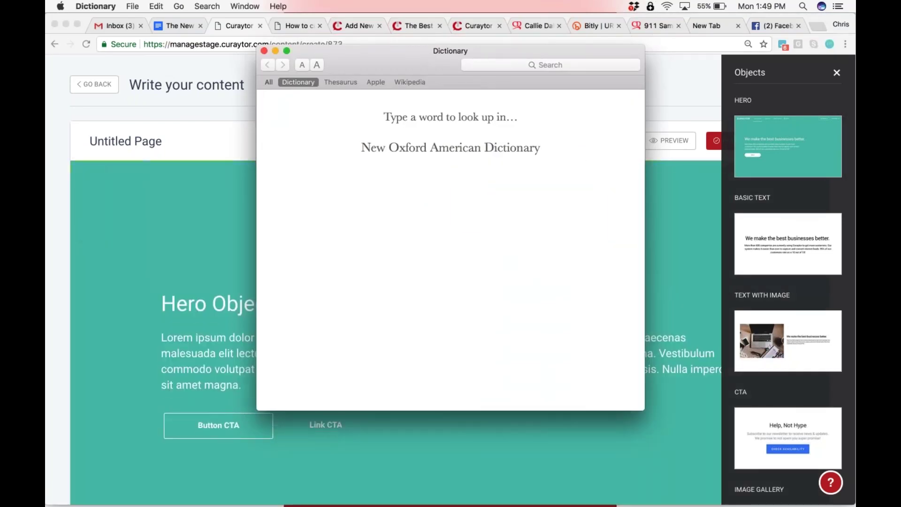
{"action": "key", "text": "cmd+w"}
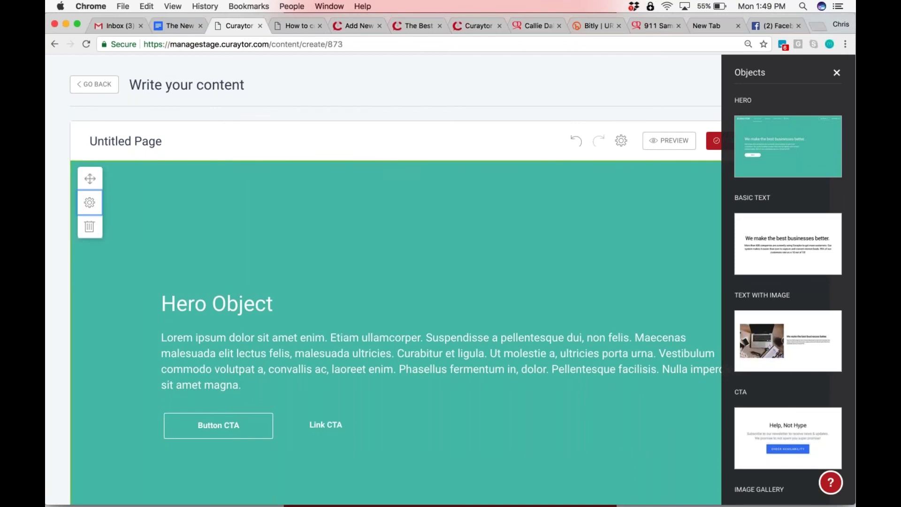
{"action": "left_click", "coordinate": [90, 202]}
{"action": "scroll", "coordinate": [639, 329], "scroll_direction": "down", "scroll_amount": 5}
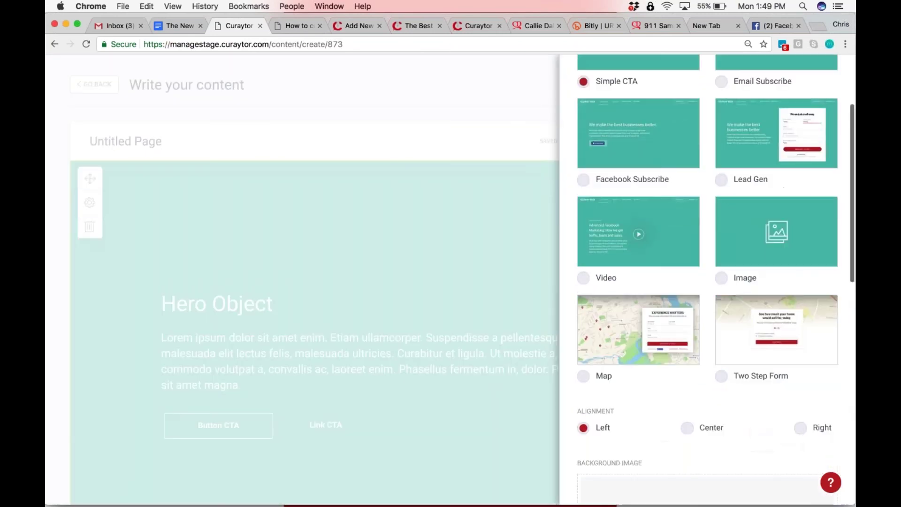
{"action": "left_click", "coordinate": [583, 376]}
{"action": "key", "text": "Escape"}
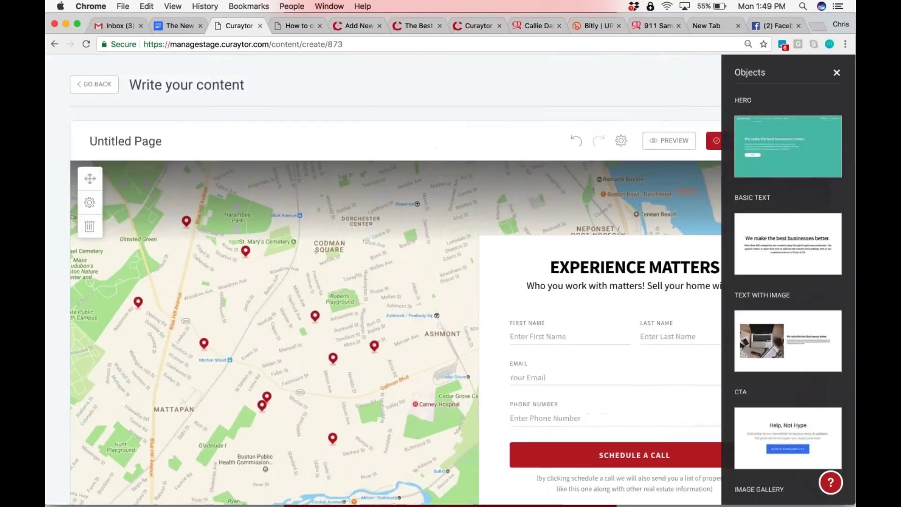
{"action": "scroll", "coordinate": [394, 282], "scroll_direction": "down", "scroll_amount": 2}
{"action": "scroll", "coordinate": [394, 281], "scroll_direction": "up", "scroll_amount": 2}
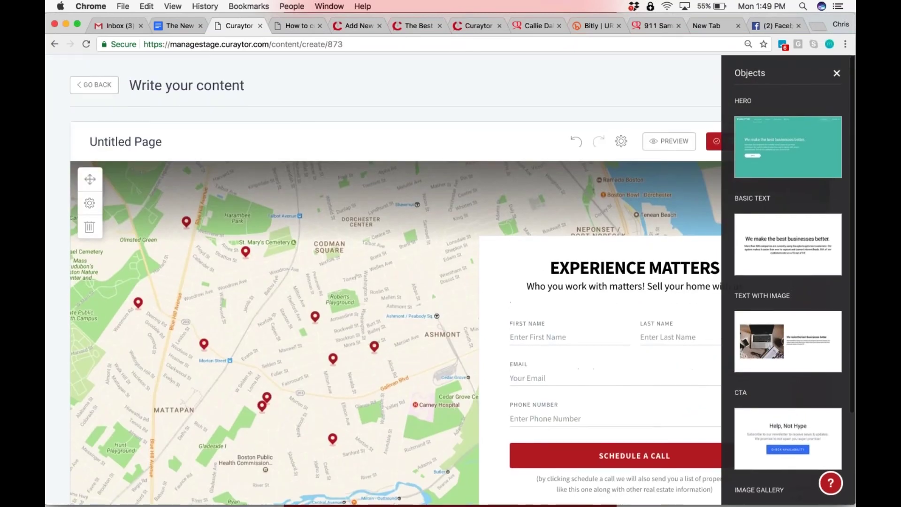
{"action": "left_click", "coordinate": [837, 72]}
Look over the blank blog post's title and body fields, then return to the builder
{"action": "left_click", "coordinate": [355, 25]}
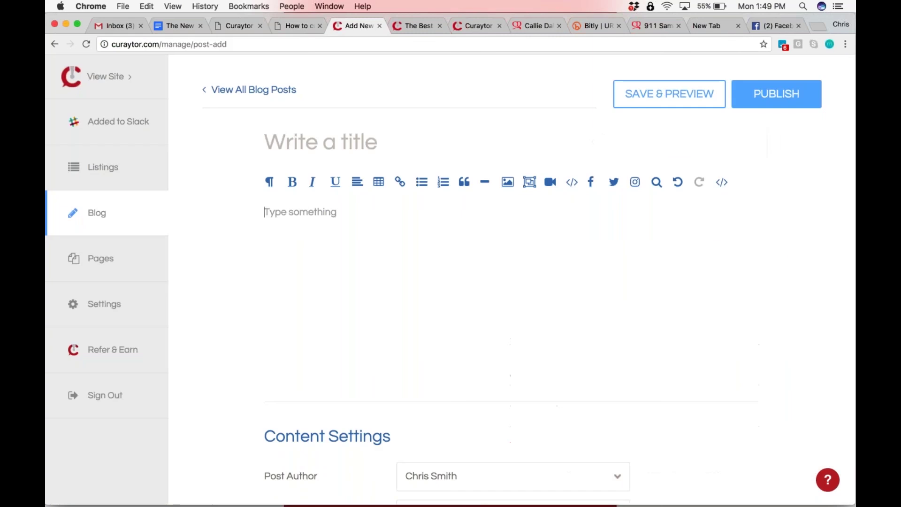
{"action": "left_click", "coordinate": [324, 240]}
{"action": "left_click", "coordinate": [319, 143]}
{"action": "left_click", "coordinate": [294, 222]}
{"action": "left_click", "coordinate": [296, 26]}
{"action": "left_click", "coordinate": [232, 26]}
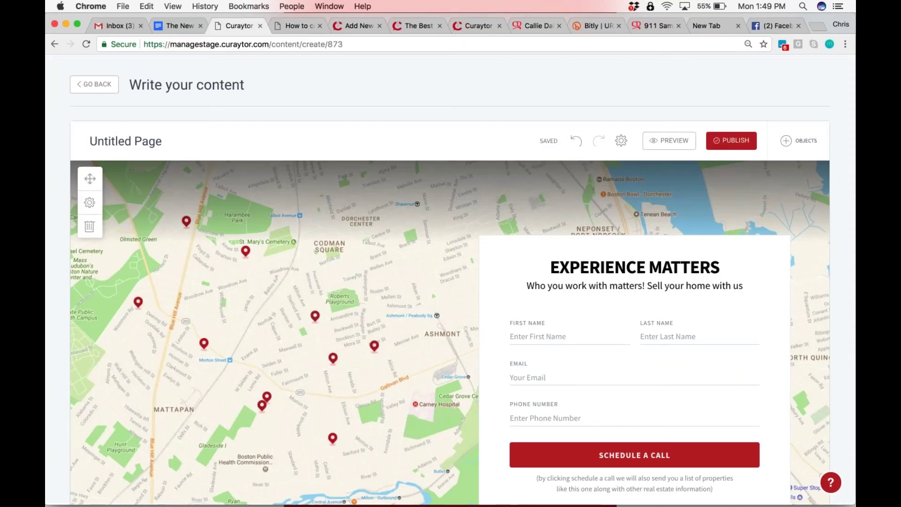
Place a Basic Text block beneath the map hero
{"action": "scroll", "coordinate": [450, 281], "scroll_direction": "down", "scroll_amount": 3}
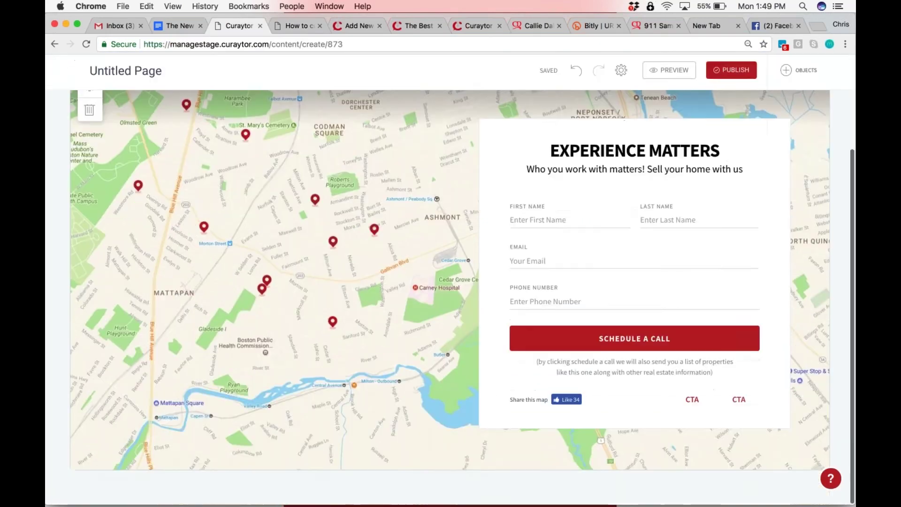
{"action": "scroll", "coordinate": [450, 281], "scroll_direction": "up", "scroll_amount": 3}
{"action": "scroll", "coordinate": [450, 281], "scroll_direction": "down", "scroll_amount": 3}
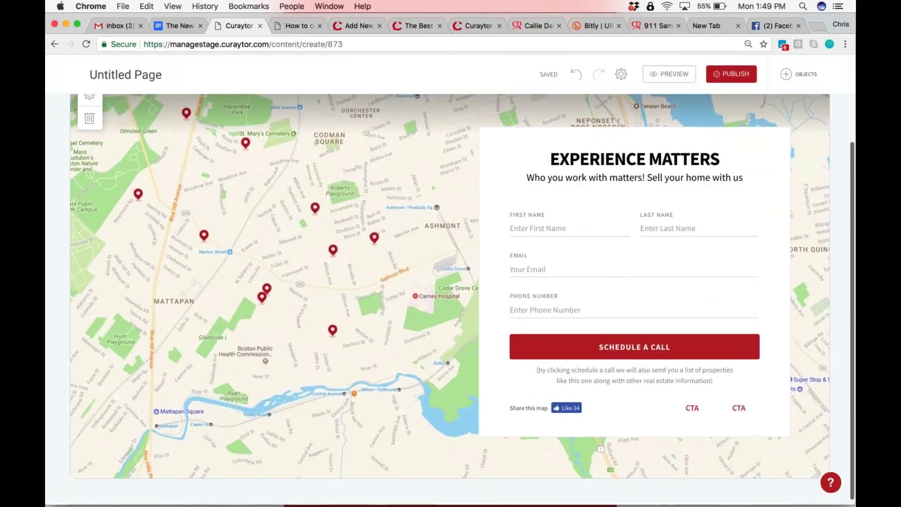
{"action": "scroll", "coordinate": [369, 286], "scroll_direction": "up", "scroll_amount": 3}
{"action": "scroll", "coordinate": [370, 286], "scroll_direction": "down", "scroll_amount": 3}
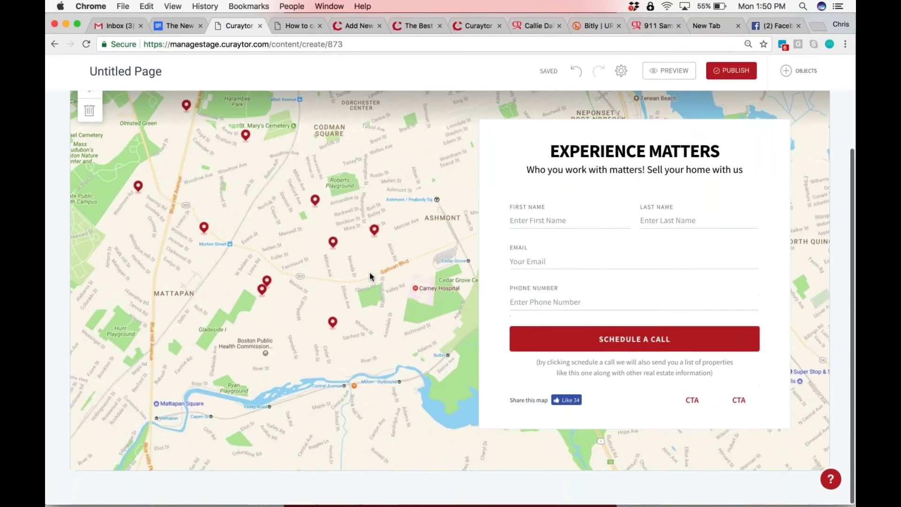
{"action": "scroll", "coordinate": [371, 277], "scroll_direction": "up", "scroll_amount": 3}
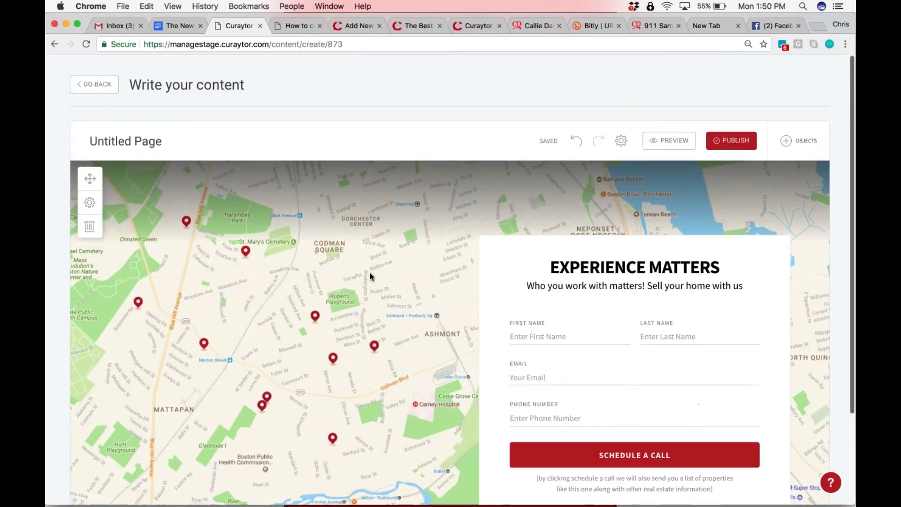
{"action": "scroll", "coordinate": [370, 277], "scroll_direction": "down", "scroll_amount": 3}
{"action": "left_click", "coordinate": [799, 74]}
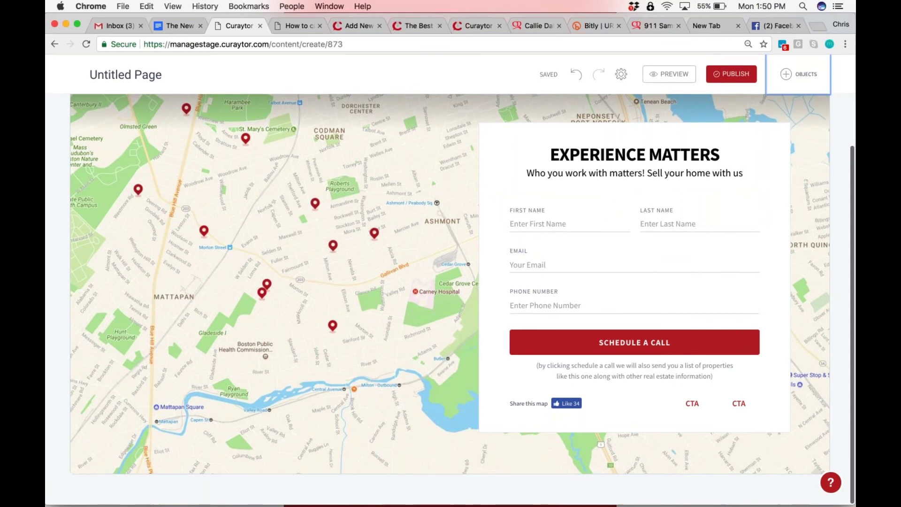
{"action": "left_click_drag", "start_coordinate": [765, 238], "coordinate": [362, 485]}
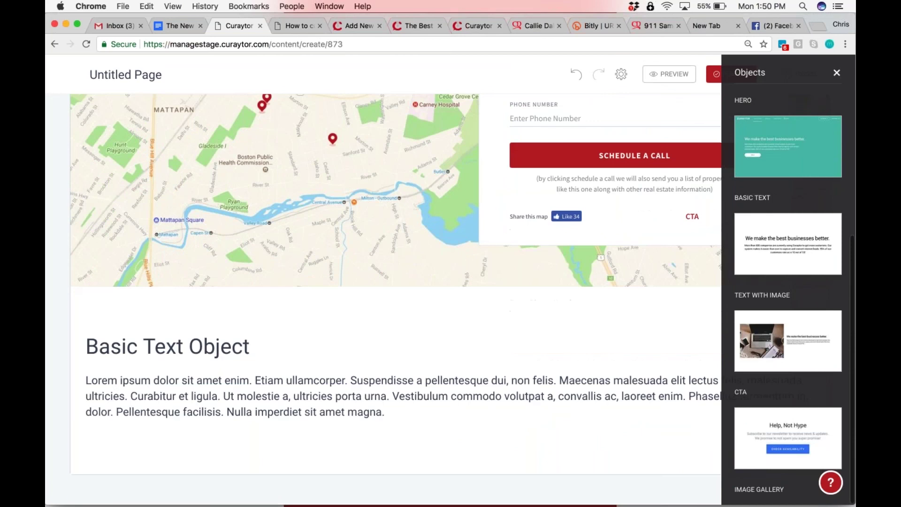
Select the Basic Text heading, peek at the blog editor, then go back to the Content list
{"action": "left_click", "coordinate": [254, 342]}
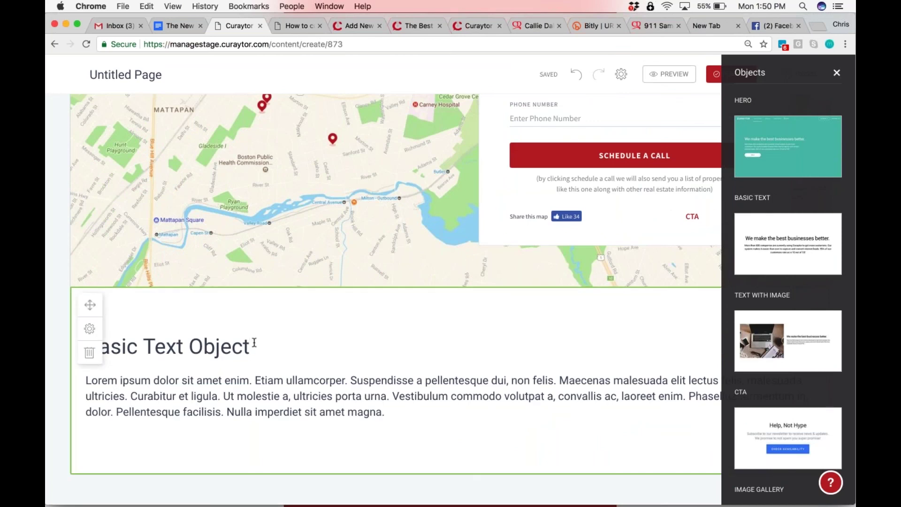
{"action": "left_click", "coordinate": [355, 26]}
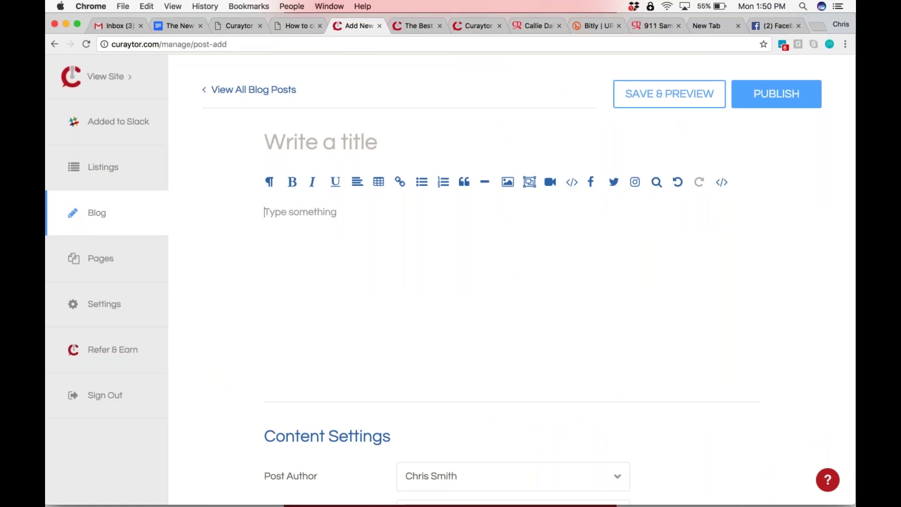
{"action": "left_click", "coordinate": [238, 25]}
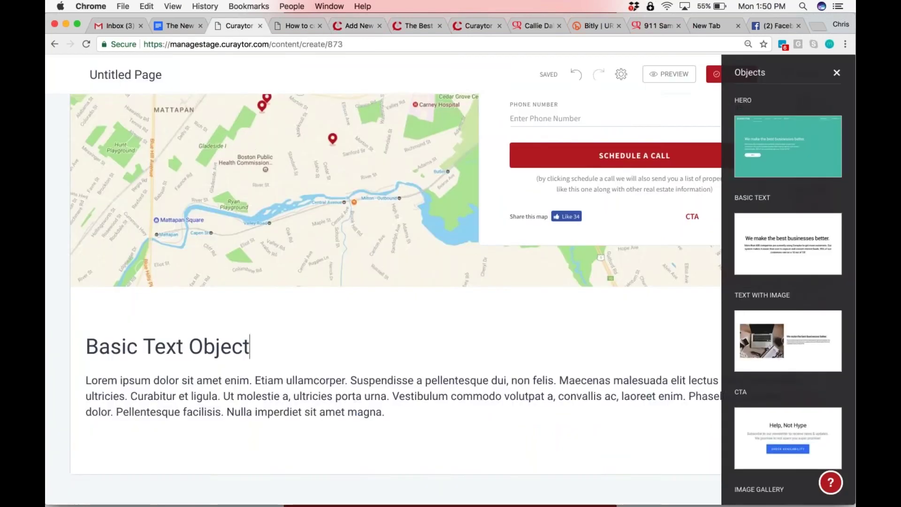
{"action": "scroll", "coordinate": [394, 281], "scroll_direction": "up", "scroll_amount": 8}
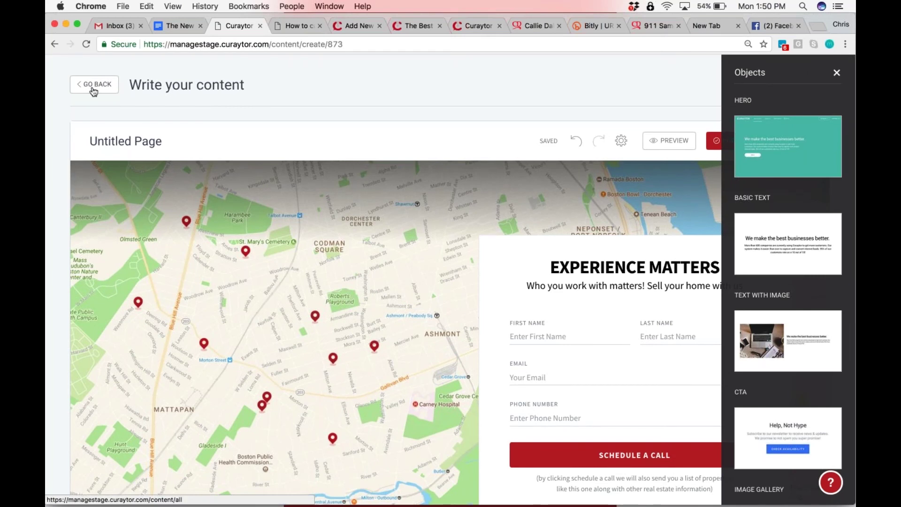
{"action": "left_click", "coordinate": [94, 86]}
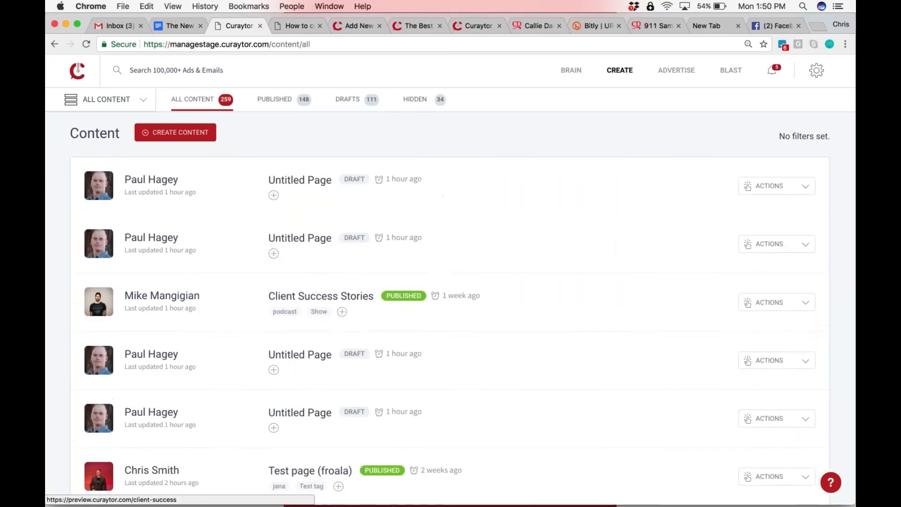
Bring the Slack window to the front through Mission Control
{"action": "scroll", "coordinate": [451, 282], "scroll_direction": "down", "scroll_amount": 5}
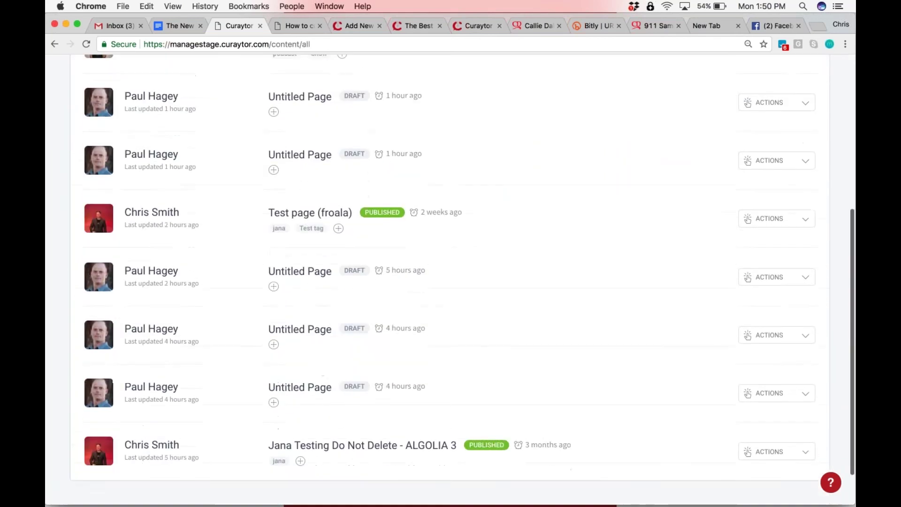
{"action": "scroll", "coordinate": [450, 282], "scroll_direction": "up", "scroll_amount": 5}
{"action": "key", "text": "ctrl+Up"}
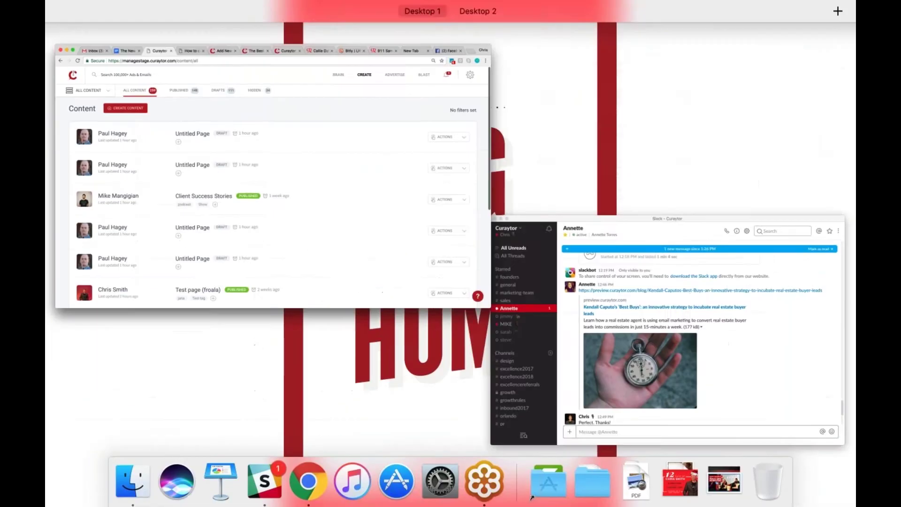
{"action": "left_click", "coordinate": [614, 339]}
Return to Chrome and show the blank Add New blog post editor
{"action": "scroll", "coordinate": [587, 338], "scroll_direction": "down", "scroll_amount": 4}
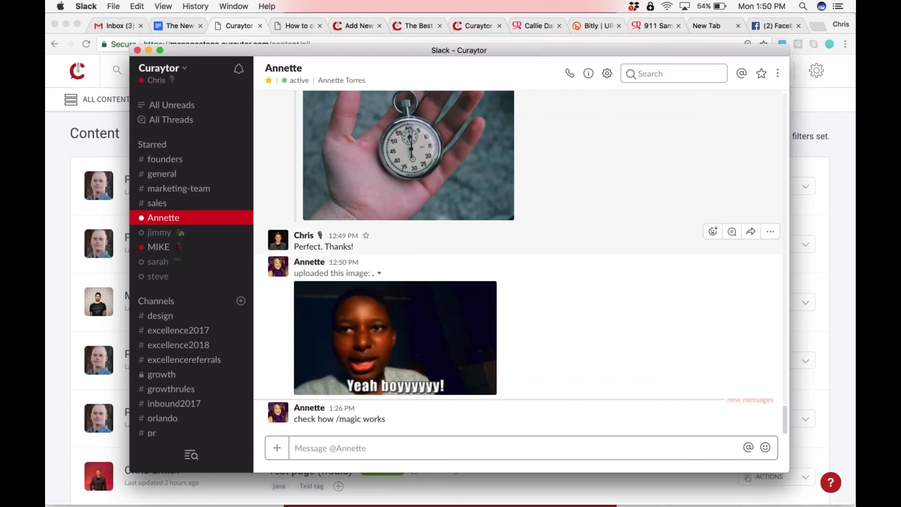
{"action": "key", "text": "ctrl+Up"}
{"action": "left_click", "coordinate": [473, 200]}
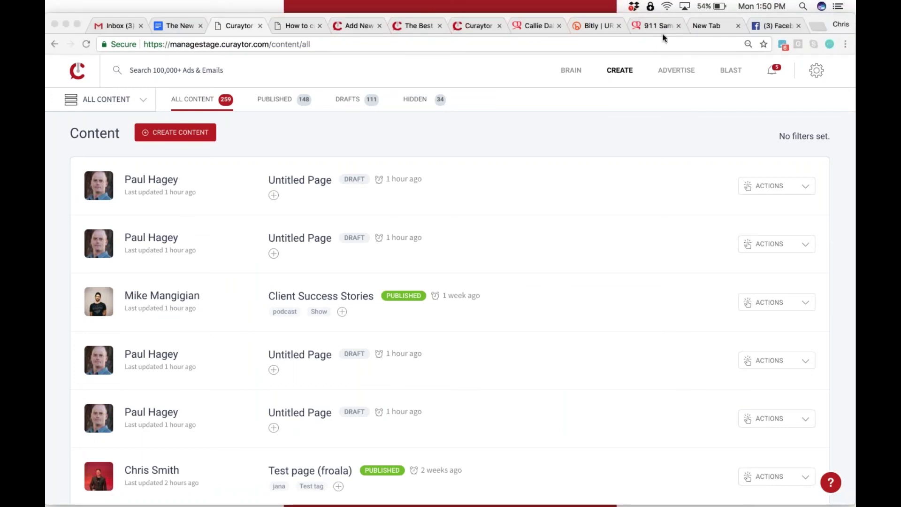
{"action": "left_click", "coordinate": [293, 25]}
{"action": "left_click", "coordinate": [342, 25]}
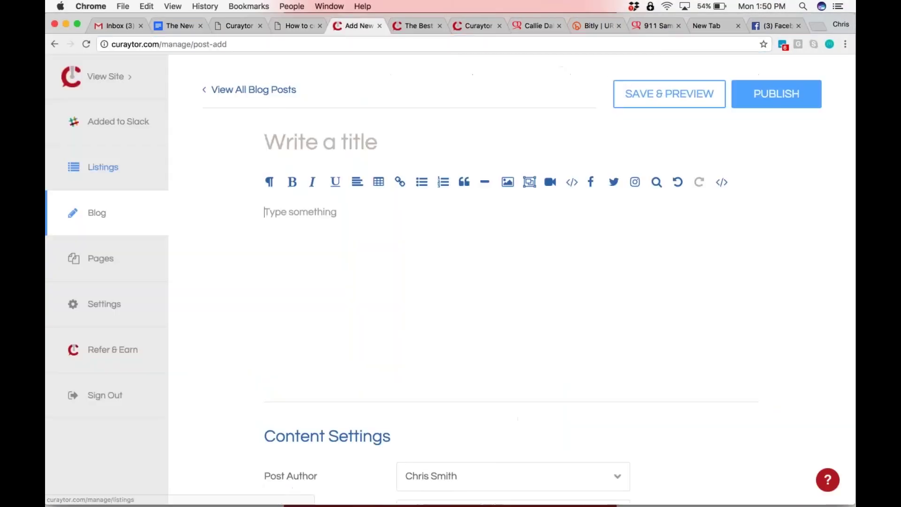
Scroll through the General settings from company info down to the tracking scripts
{"action": "left_click", "coordinate": [109, 319]}
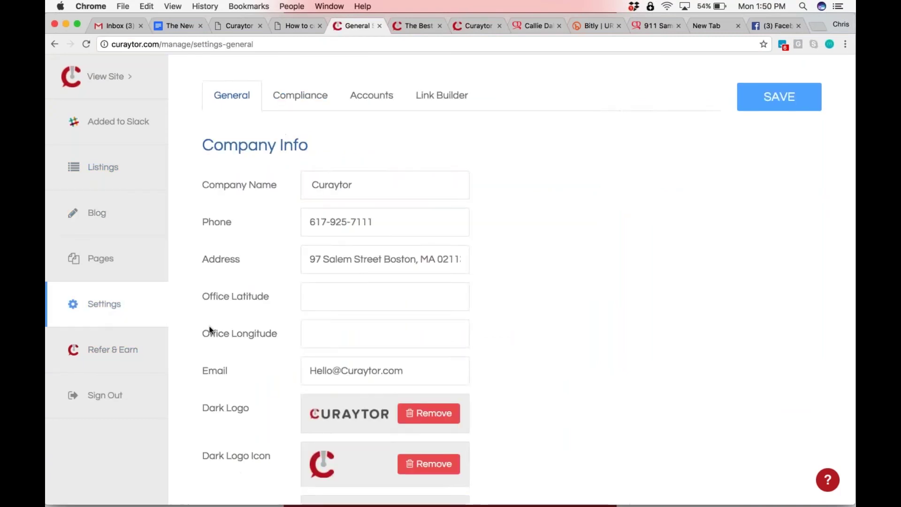
{"action": "scroll", "coordinate": [210, 330], "scroll_direction": "down", "scroll_amount": 5}
{"action": "scroll", "coordinate": [210, 330], "scroll_direction": "down", "scroll_amount": 10}
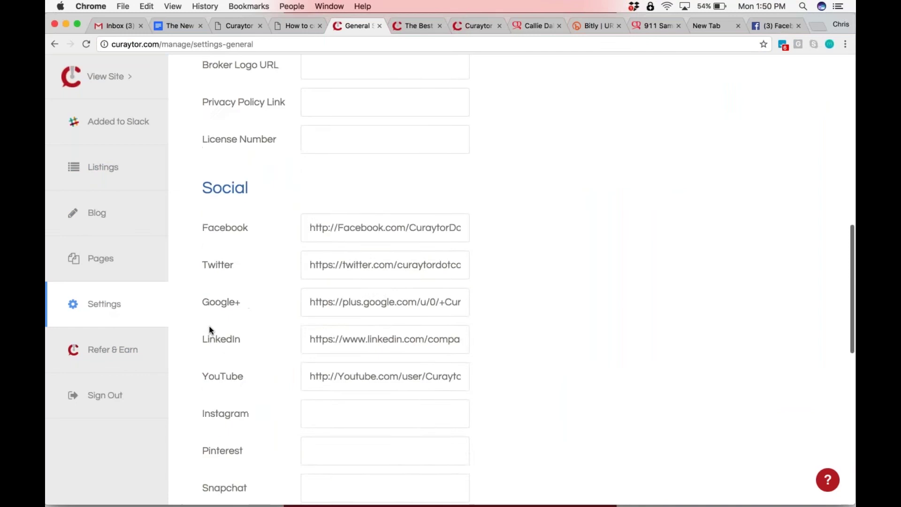
{"action": "scroll", "coordinate": [209, 330], "scroll_direction": "up", "scroll_amount": 15}
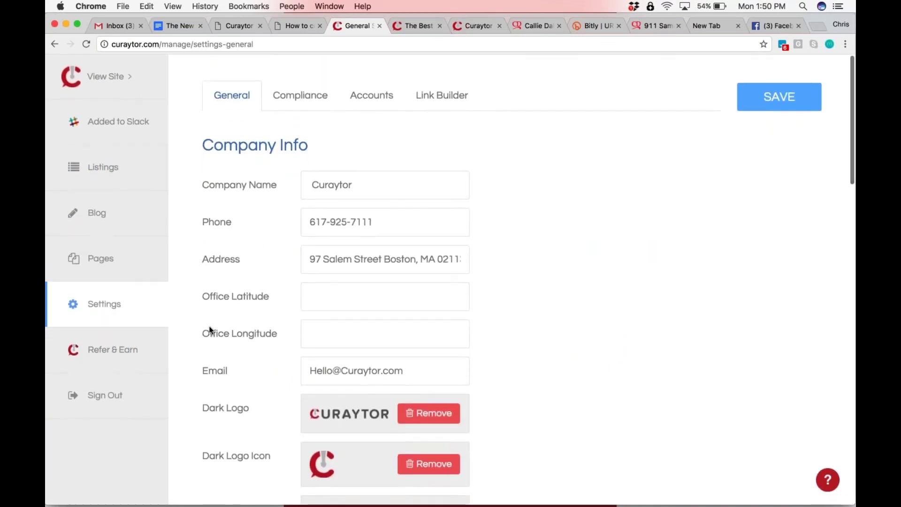
{"action": "scroll", "coordinate": [210, 330], "scroll_direction": "down", "scroll_amount": 2}
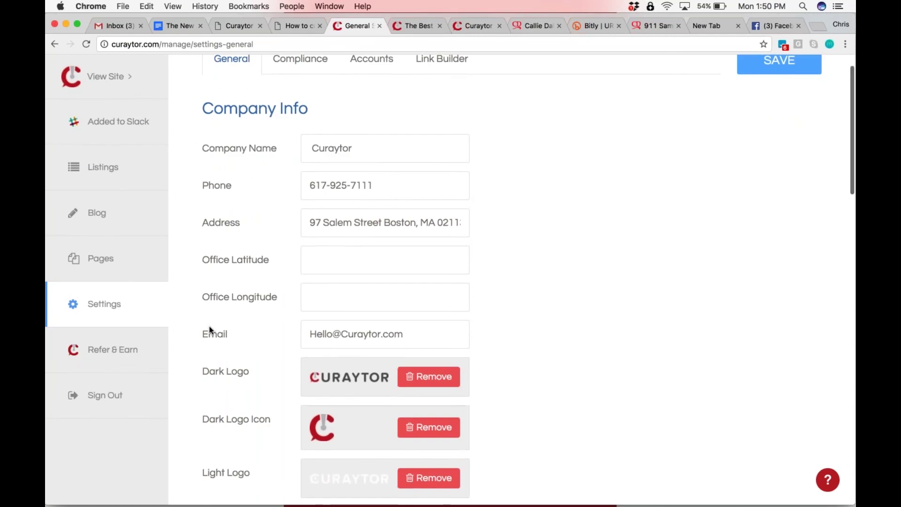
{"action": "scroll", "coordinate": [210, 330], "scroll_direction": "down", "scroll_amount": 5}
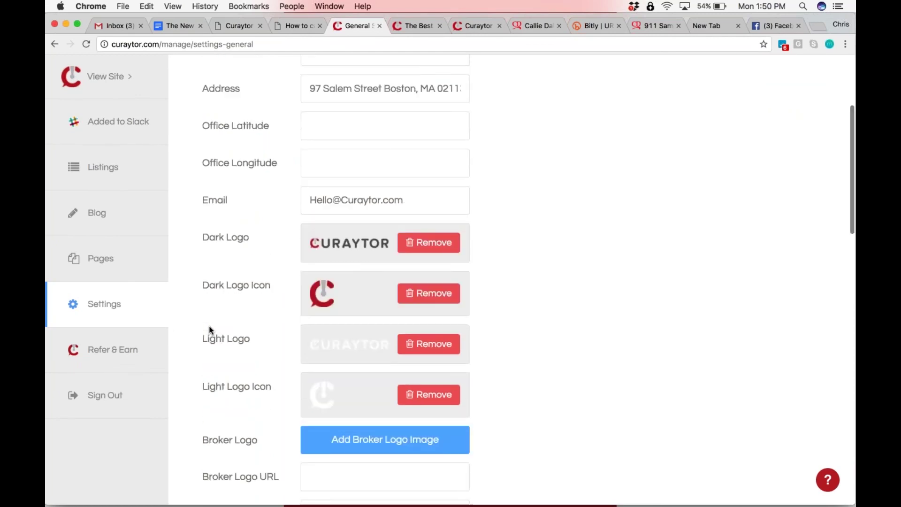
{"action": "scroll", "coordinate": [209, 330], "scroll_direction": "down", "scroll_amount": 8}
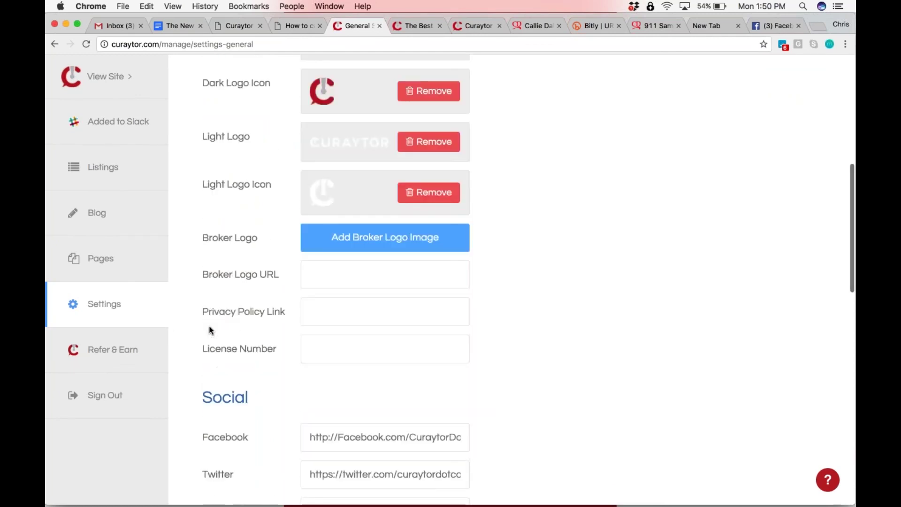
{"action": "scroll", "coordinate": [210, 330], "scroll_direction": "down", "scroll_amount": 20}
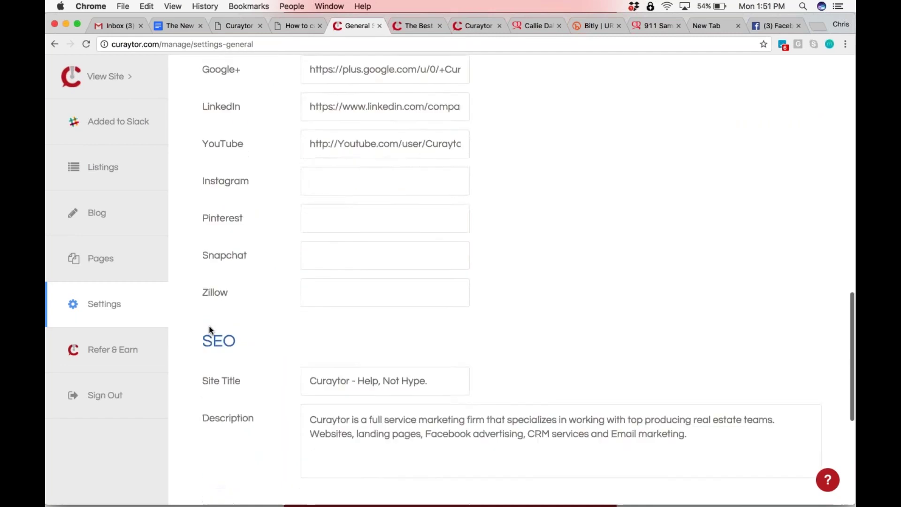
{"action": "scroll", "coordinate": [209, 330], "scroll_direction": "down", "scroll_amount": 5}
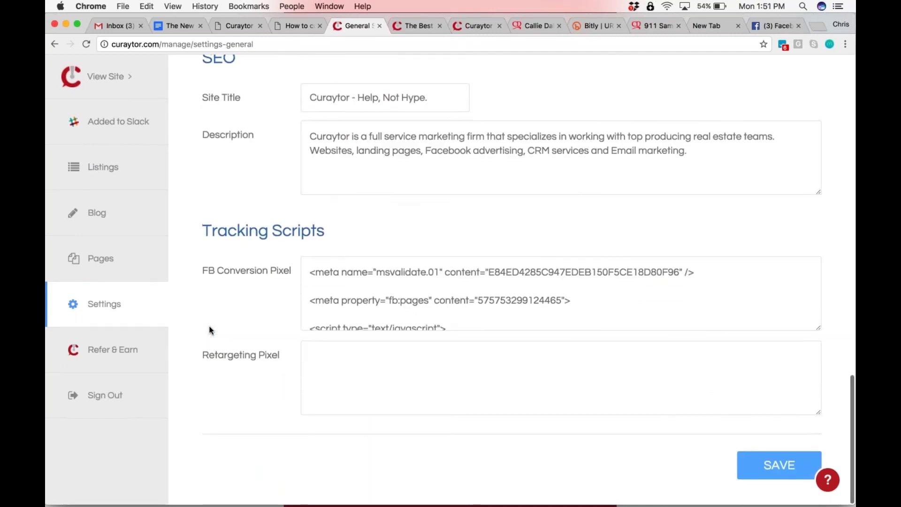
{"action": "scroll", "coordinate": [210, 330], "scroll_direction": "up", "scroll_amount": 20}
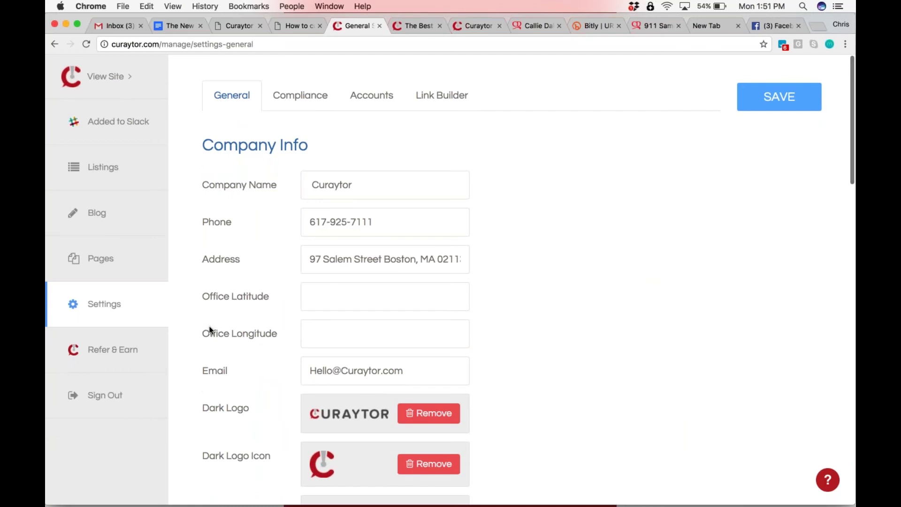
Pass the How to preview tab and return to the Curaytor content list
{"action": "left_click", "coordinate": [292, 27]}
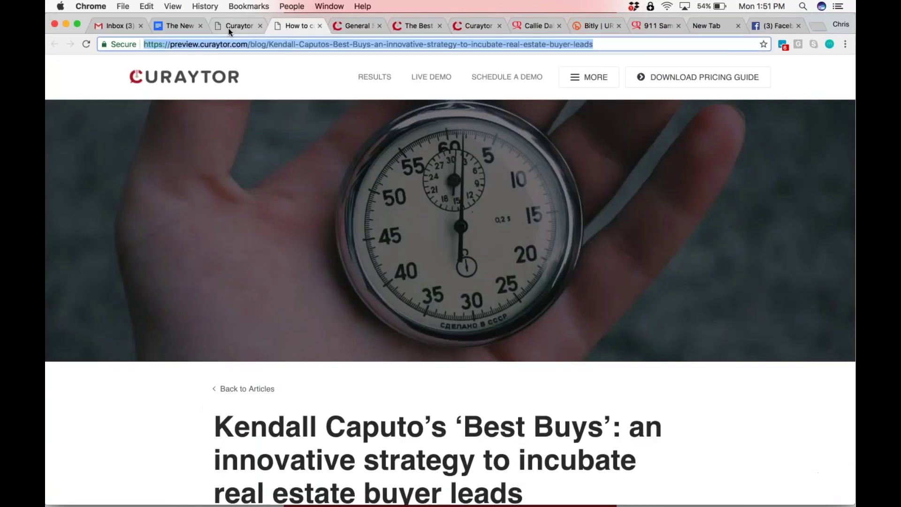
{"action": "left_click", "coordinate": [229, 28]}
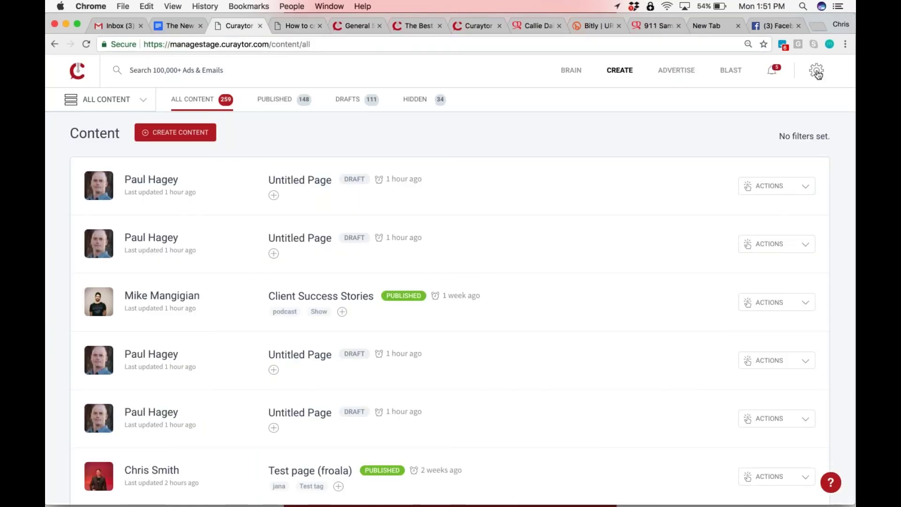
{"action": "scroll", "coordinate": [817, 74], "scroll_direction": "up", "scroll_amount": 5}
Review Theme Settings' header, footer, colours, fonts and square buttons, then switch back to General settings
{"action": "left_click", "coordinate": [781, 85]}
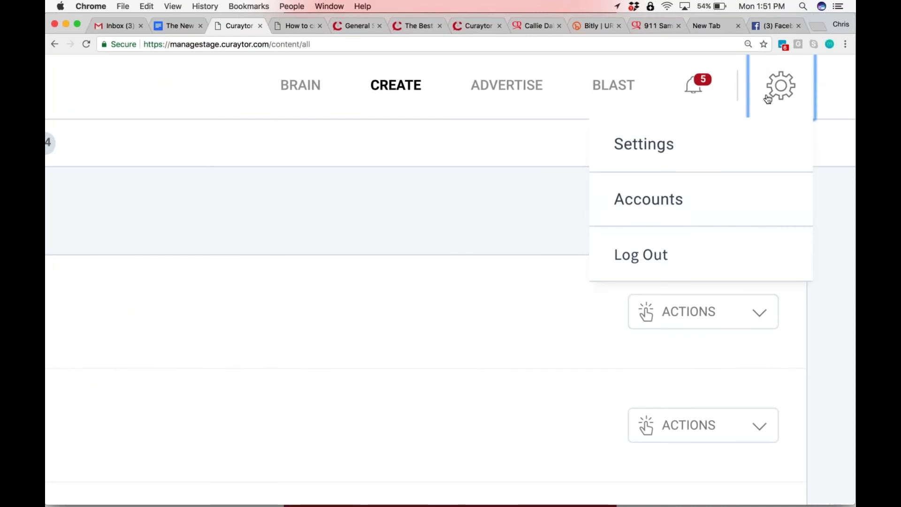
{"action": "left_click", "coordinate": [644, 144]}
{"action": "key", "text": "ctrl+0"}
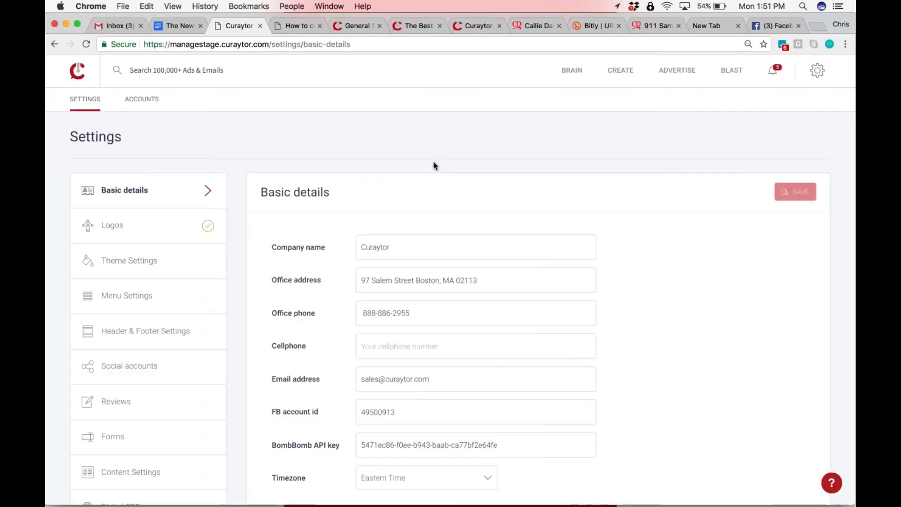
{"action": "left_click", "coordinate": [128, 266]}
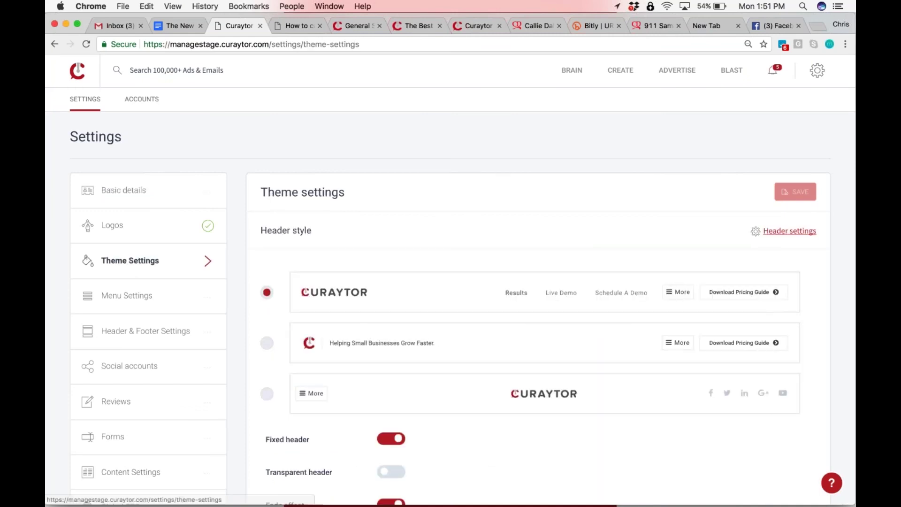
{"action": "scroll", "coordinate": [454, 238], "scroll_direction": "down", "scroll_amount": 4}
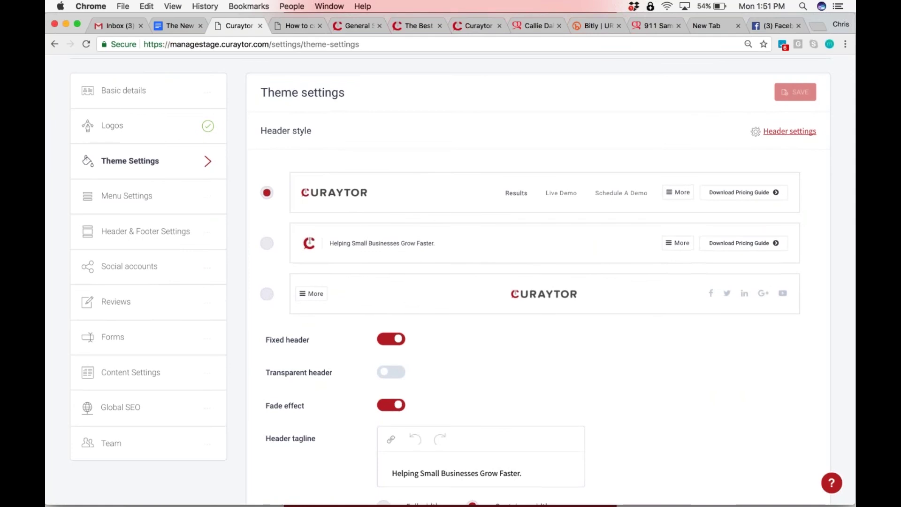
{"action": "scroll", "coordinate": [538, 281], "scroll_direction": "down", "scroll_amount": 10}
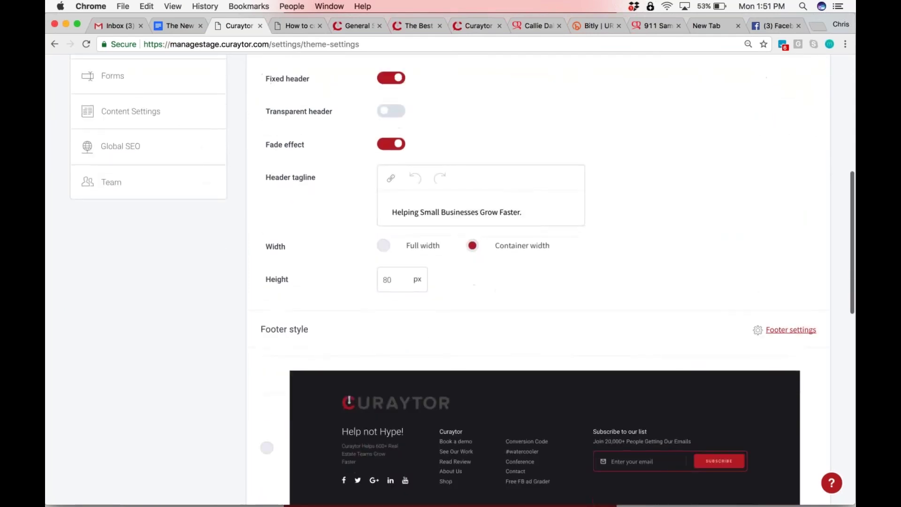
{"action": "scroll", "coordinate": [442, 252], "scroll_direction": "down", "scroll_amount": 20}
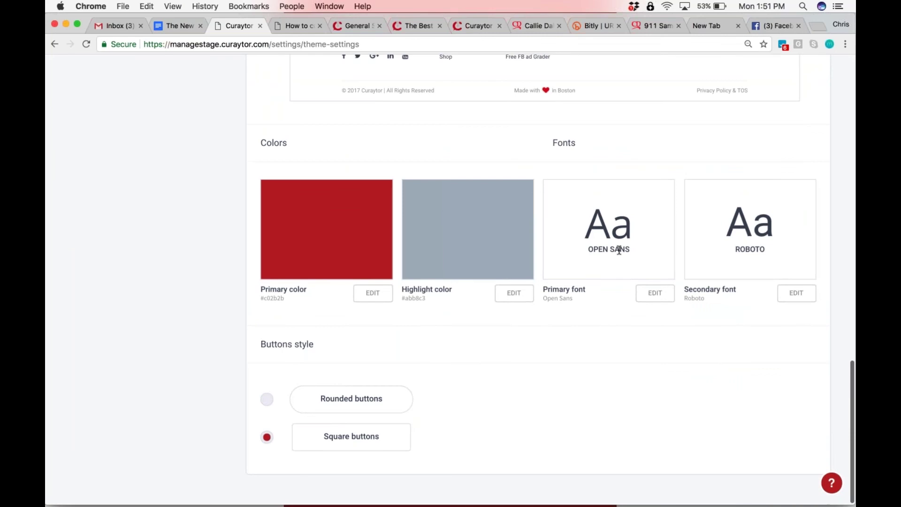
{"action": "scroll", "coordinate": [619, 250], "scroll_direction": "up", "scroll_amount": 20}
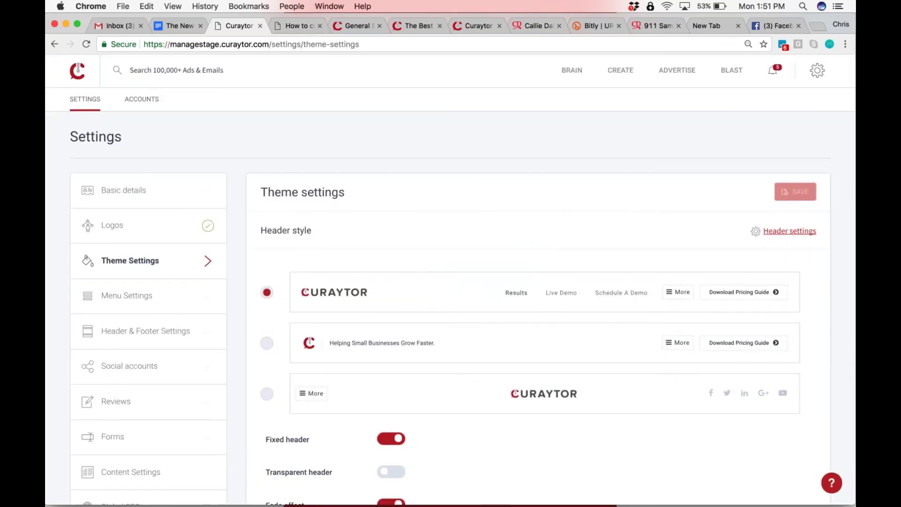
{"action": "scroll", "coordinate": [412, 235], "scroll_direction": "down", "scroll_amount": 20}
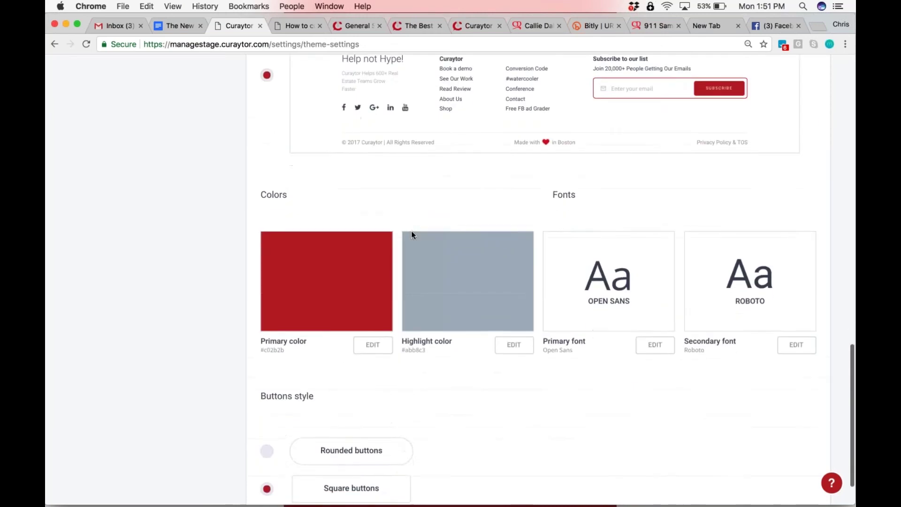
{"action": "scroll", "coordinate": [412, 235], "scroll_direction": "up", "scroll_amount": 20}
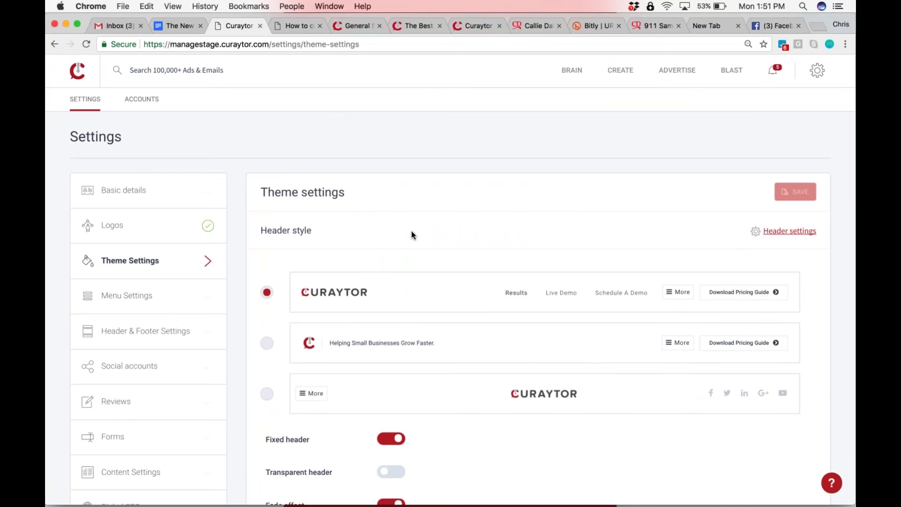
{"action": "left_click", "coordinate": [361, 24]}
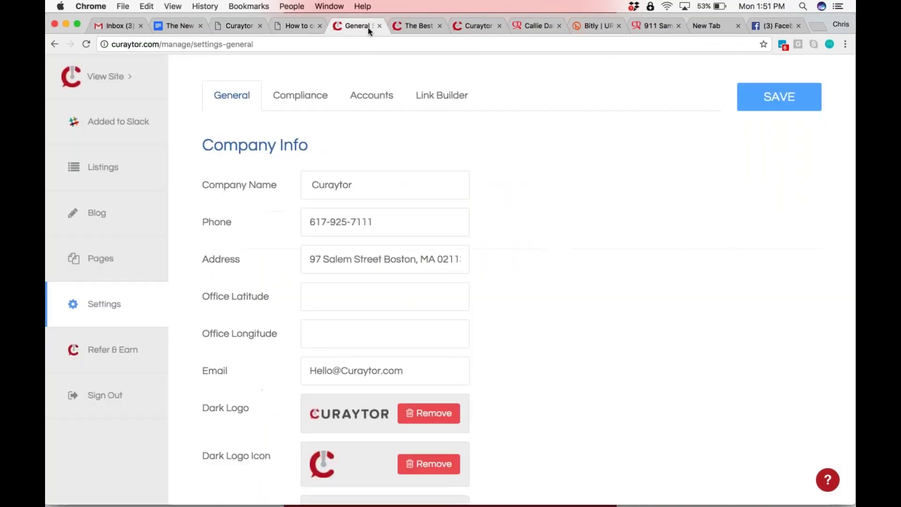
Expand the site navigation menu on the Best Apps and Best Buys preview tabs
{"action": "left_click", "coordinate": [417, 20]}
{"action": "left_click", "coordinate": [644, 86]}
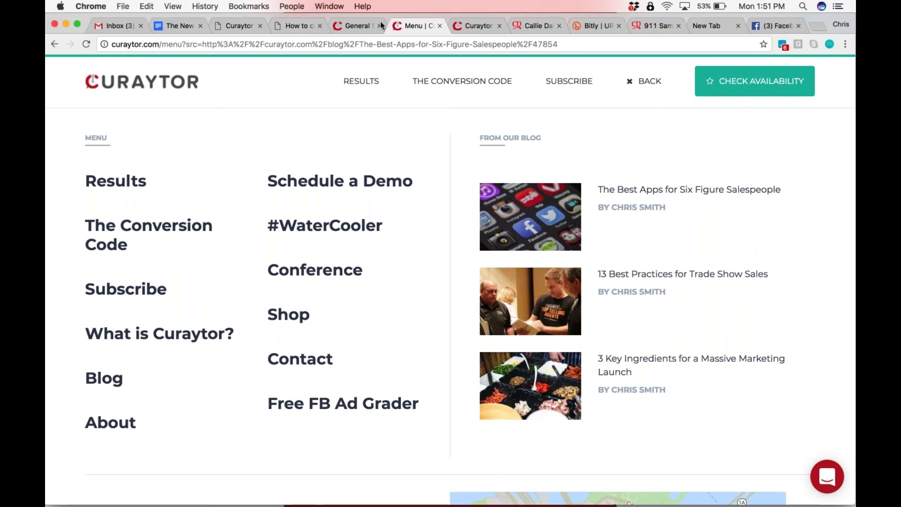
{"action": "left_click", "coordinate": [354, 24]}
{"action": "left_click", "coordinate": [285, 24]}
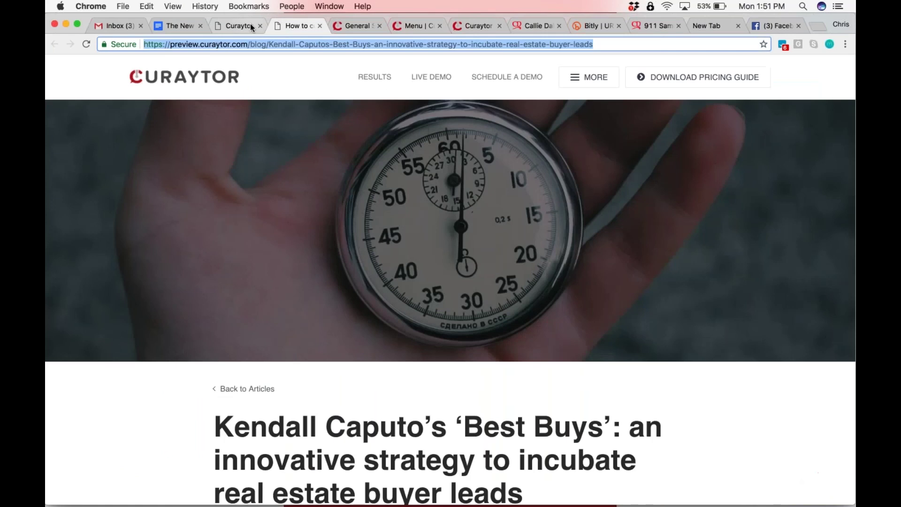
{"action": "left_click", "coordinate": [588, 87]}
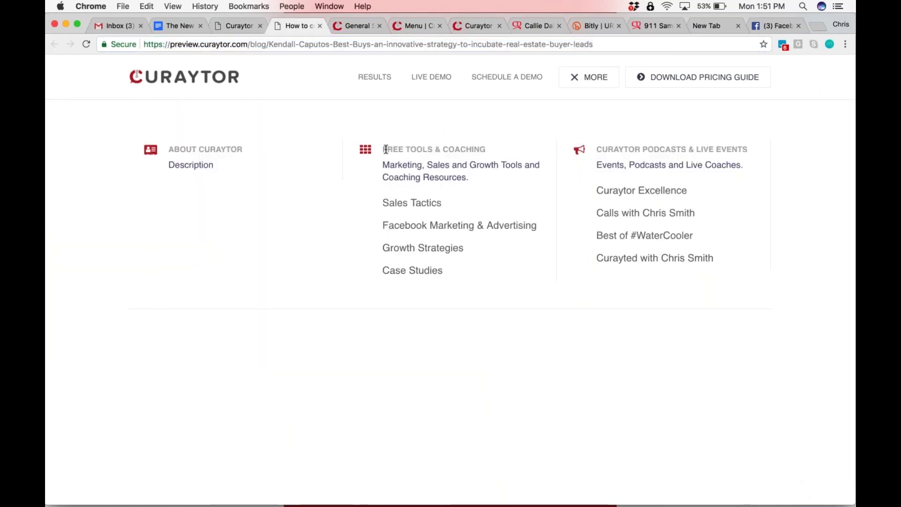
Highlight the Free Tools & Coaching and Podcasts & Live Events headings, then return to settings
{"action": "left_click_drag", "start_coordinate": [385, 149], "coordinate": [499, 143]}
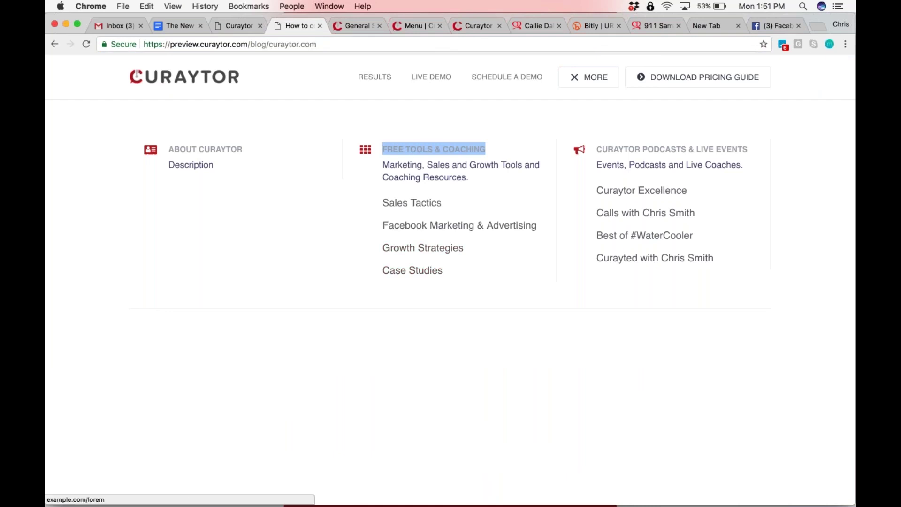
{"action": "triple_click", "coordinate": [645, 149]}
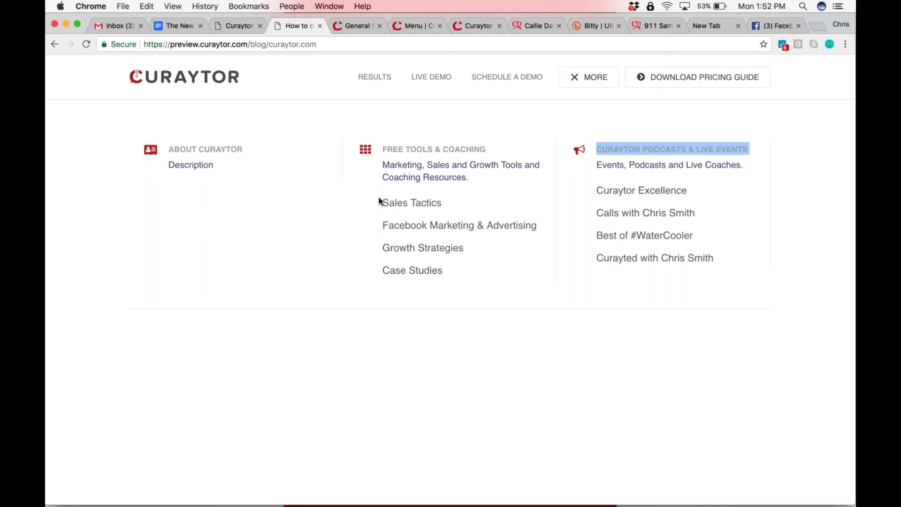
{"action": "left_click", "coordinate": [356, 185]}
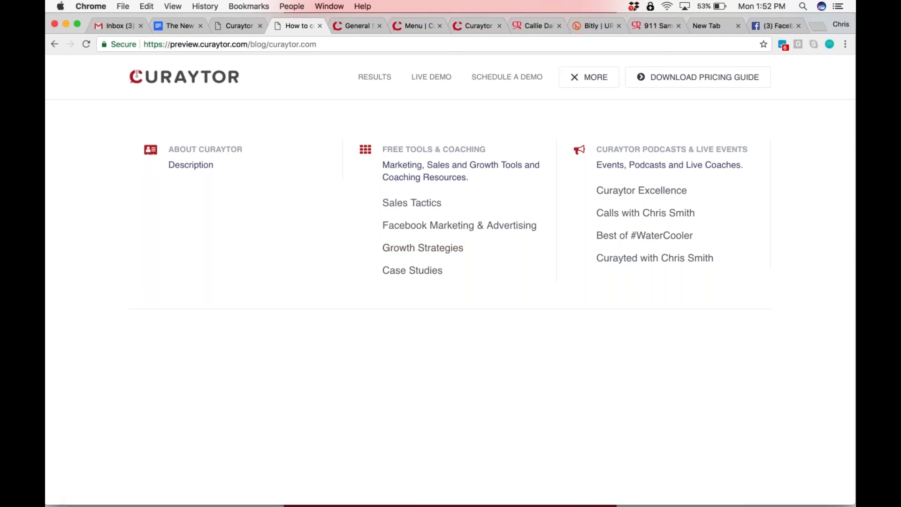
{"action": "key", "text": "ctrl+Tab"}
{"action": "key", "text": "ctrl+Tab"}
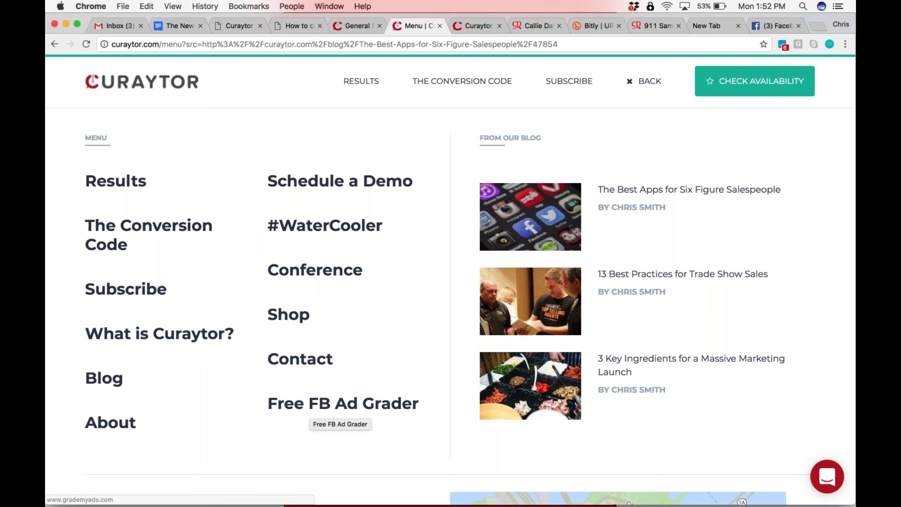
{"action": "left_click", "coordinate": [293, 27]}
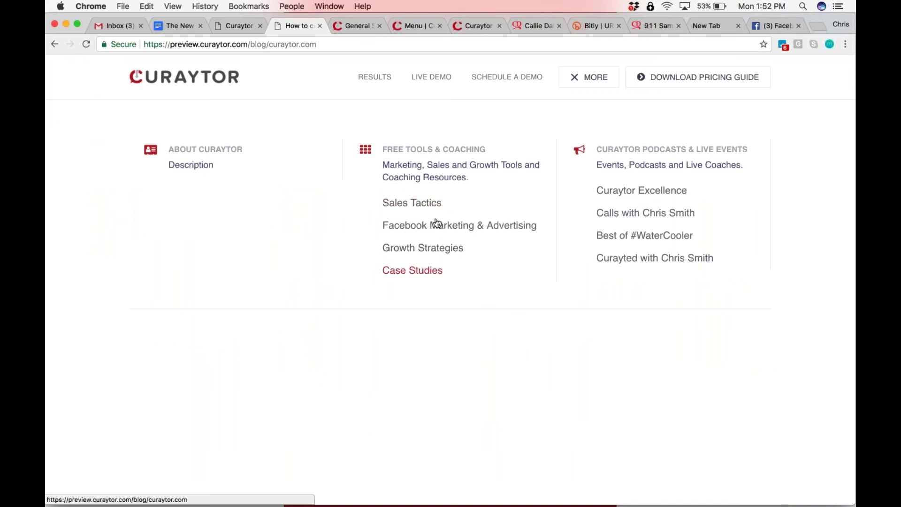
{"action": "left_click", "coordinate": [227, 27]}
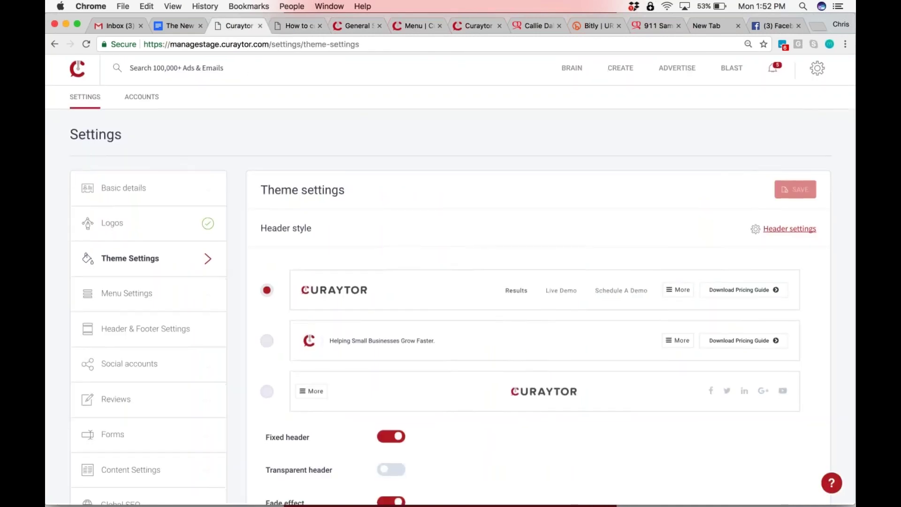
Open Menu Settings and move About Curaytor below Free Tools & Coaching
{"action": "scroll", "coordinate": [139, 206], "scroll_direction": "down", "scroll_amount": 2}
{"action": "left_click", "coordinate": [138, 206]}
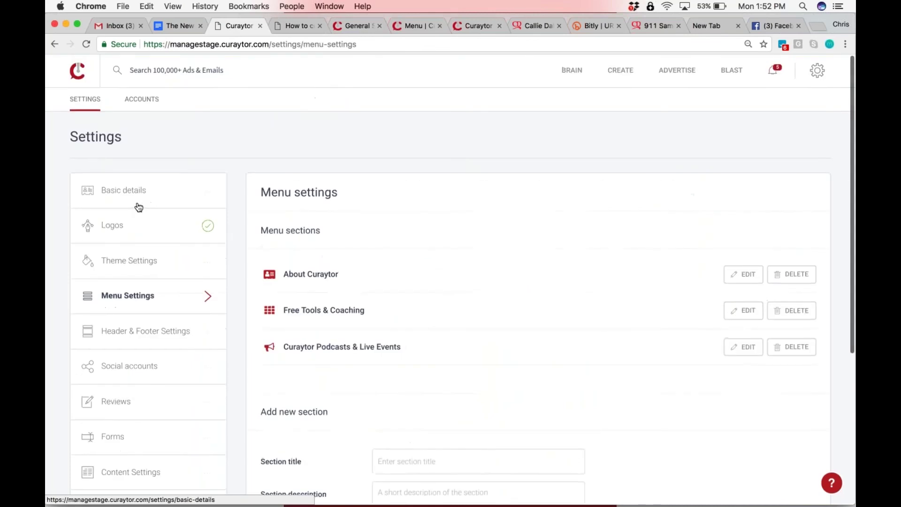
{"action": "scroll", "coordinate": [136, 205], "scroll_direction": "down", "scroll_amount": 2}
{"action": "scroll", "coordinate": [461, 282], "scroll_direction": "down", "scroll_amount": 2}
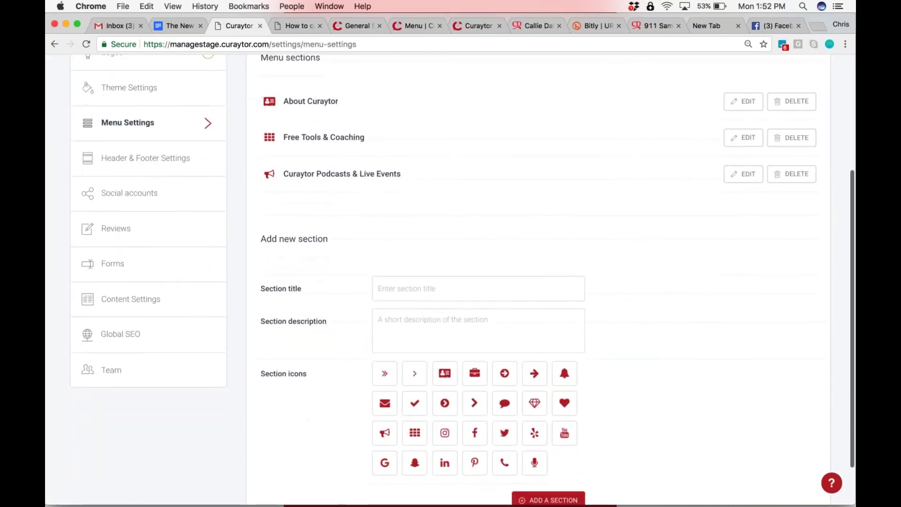
{"action": "scroll", "coordinate": [412, 260], "scroll_direction": "down", "scroll_amount": 1}
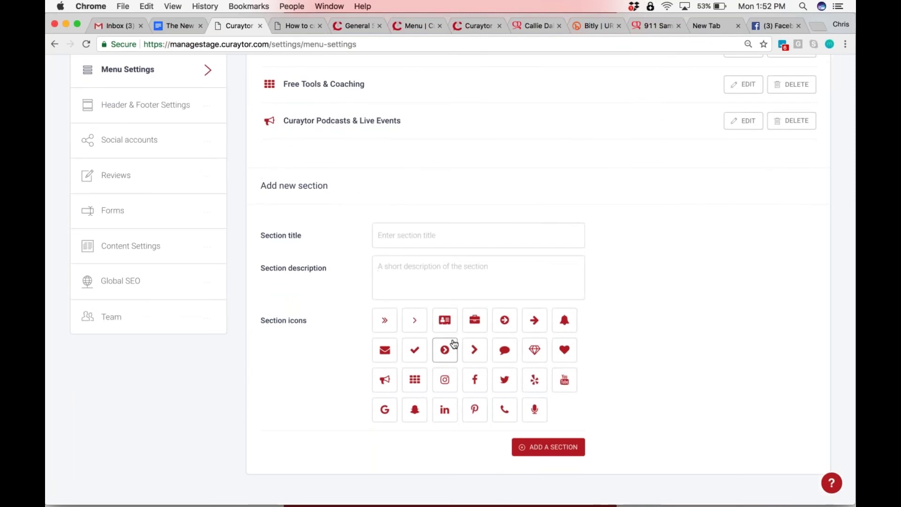
{"action": "scroll", "coordinate": [452, 346], "scroll_direction": "up", "scroll_amount": 5}
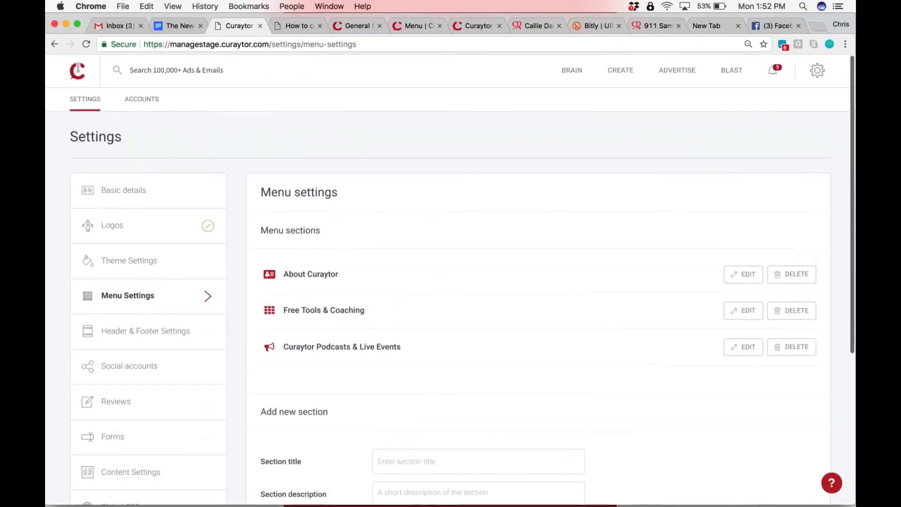
{"action": "mouse_move", "coordinate": [428, 277]}
{"action": "left_mouse_down"}
{"action": "mouse_move", "coordinate": [432, 313]}
{"action": "mouse_move", "coordinate": [429, 277]}
{"action": "left_mouse_up"}
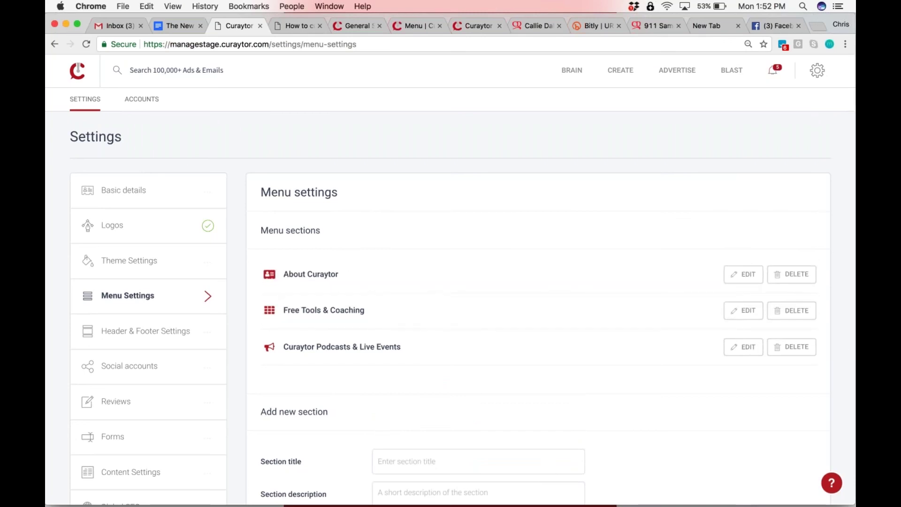
Compare against the live site's menu page, then return and open the All Content list
{"action": "left_click", "coordinate": [408, 28]}
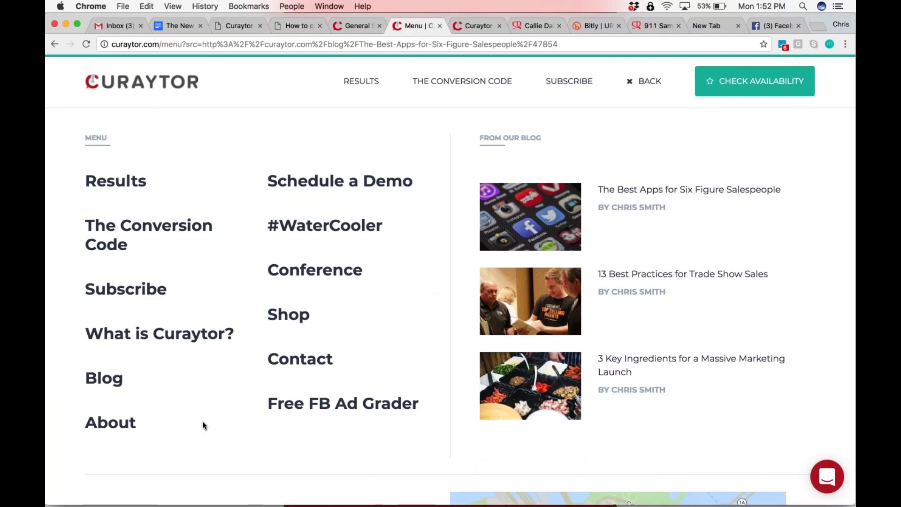
{"action": "left_click_drag", "start_coordinate": [239, 436], "coordinate": [73, 183]}
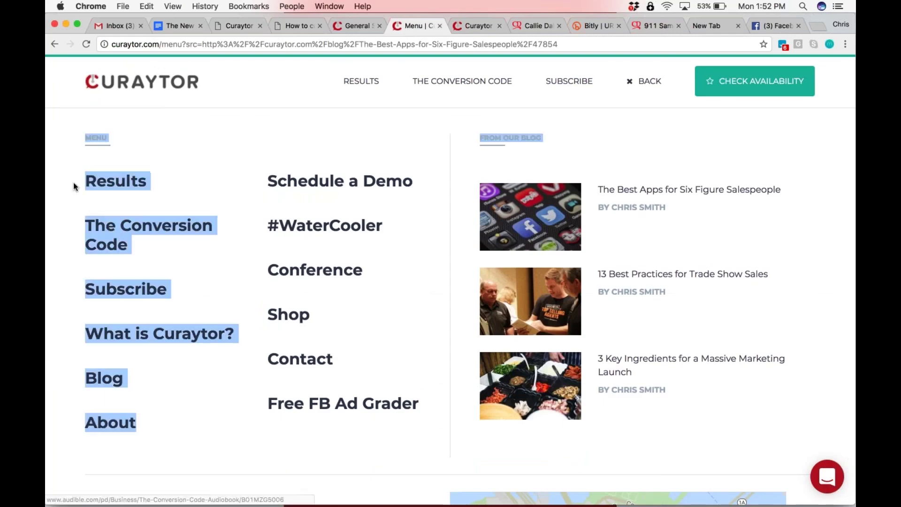
{"action": "left_click", "coordinate": [173, 190]}
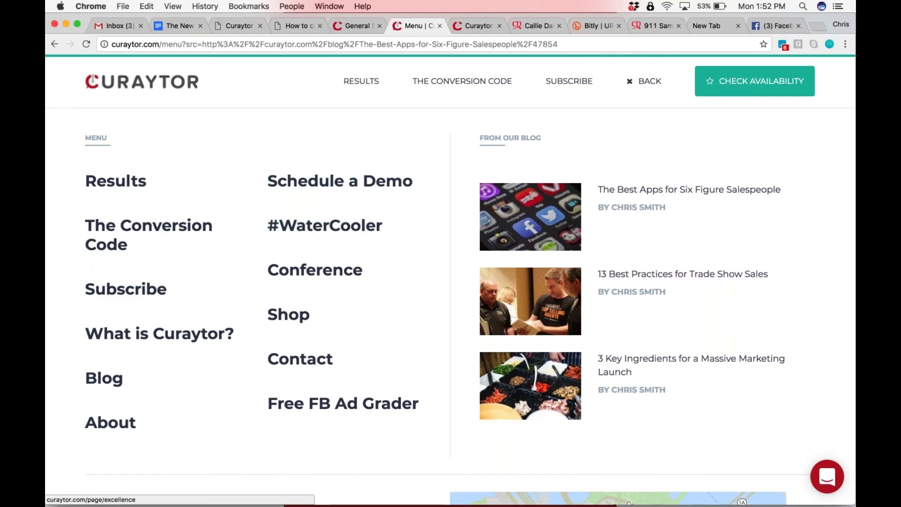
{"action": "left_click", "coordinate": [354, 22]}
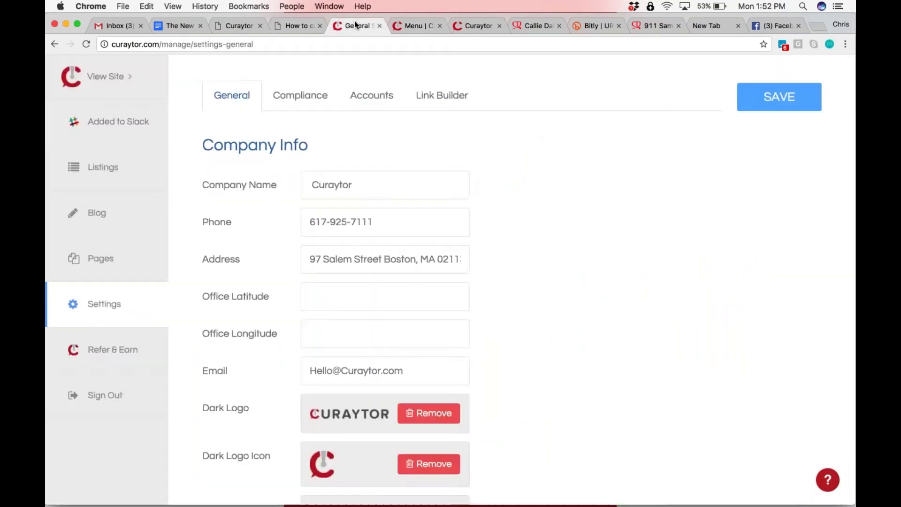
{"action": "left_click", "coordinate": [286, 27]}
{"action": "left_click", "coordinate": [233, 27]}
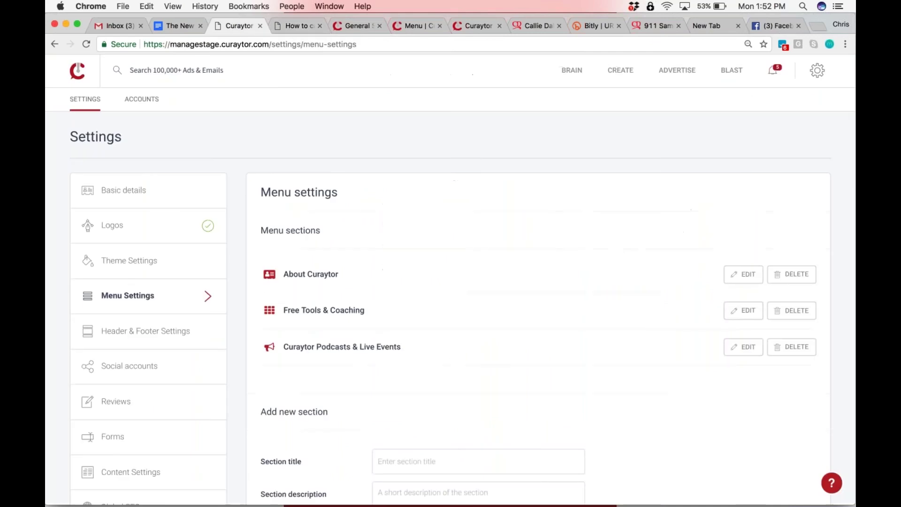
{"action": "scroll", "coordinate": [451, 282], "scroll_direction": "down", "scroll_amount": 5}
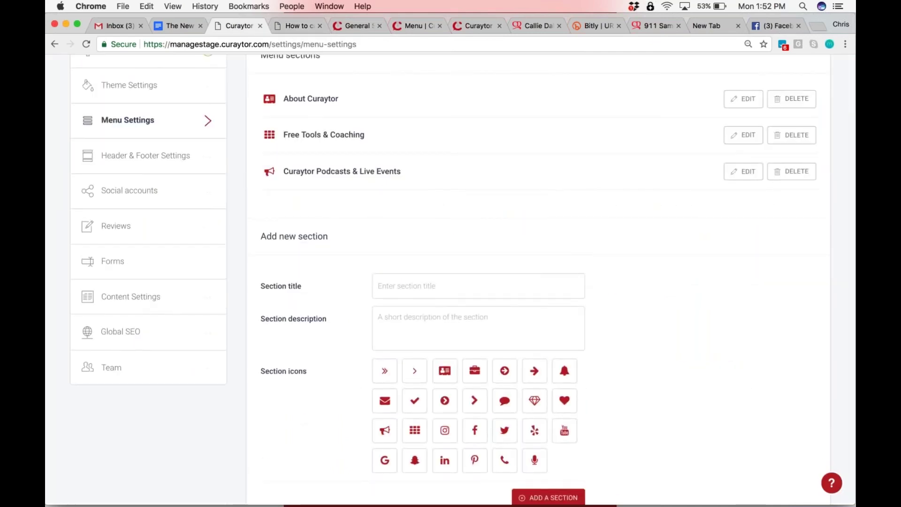
{"action": "scroll", "coordinate": [450, 281], "scroll_direction": "up", "scroll_amount": 4}
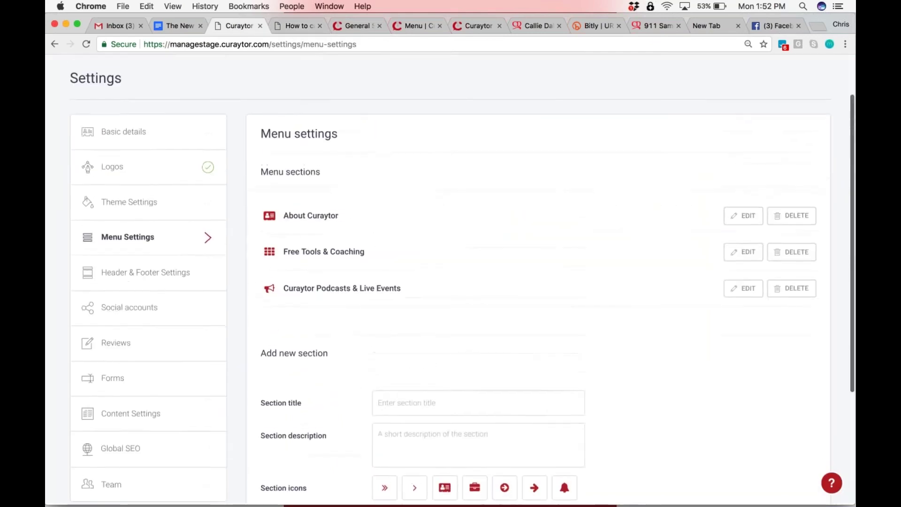
{"action": "scroll", "coordinate": [451, 282], "scroll_direction": "up", "scroll_amount": 2}
{"action": "left_click", "coordinate": [620, 69]}
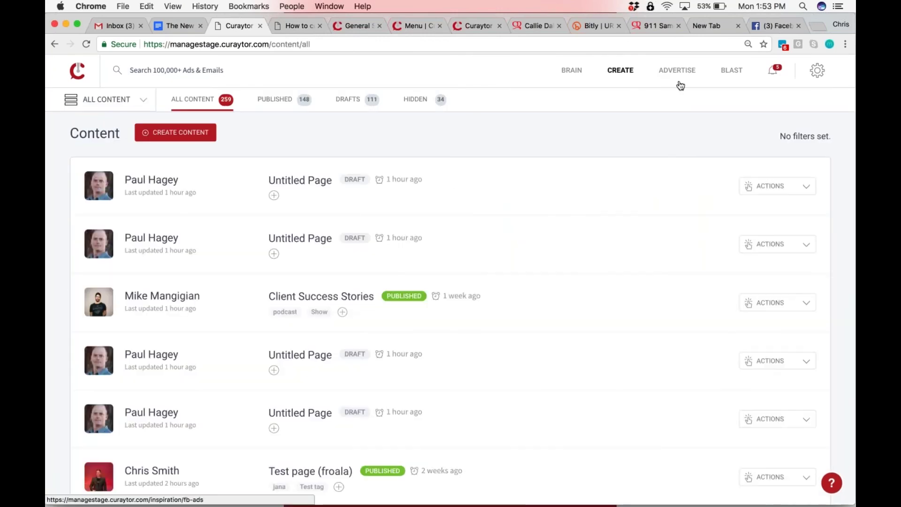
Reach Theme Settings through the account settings menu and Basic details page
{"action": "left_click", "coordinate": [770, 73]}
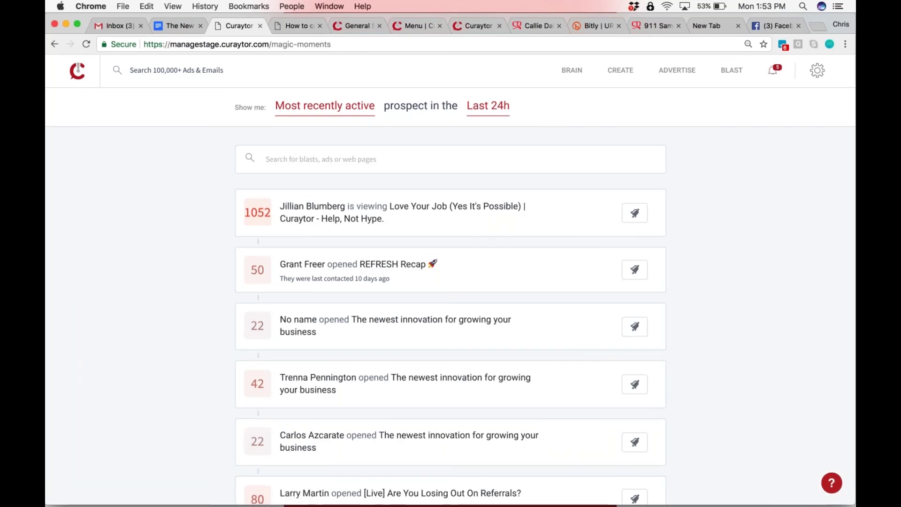
{"action": "left_click", "coordinate": [815, 70]}
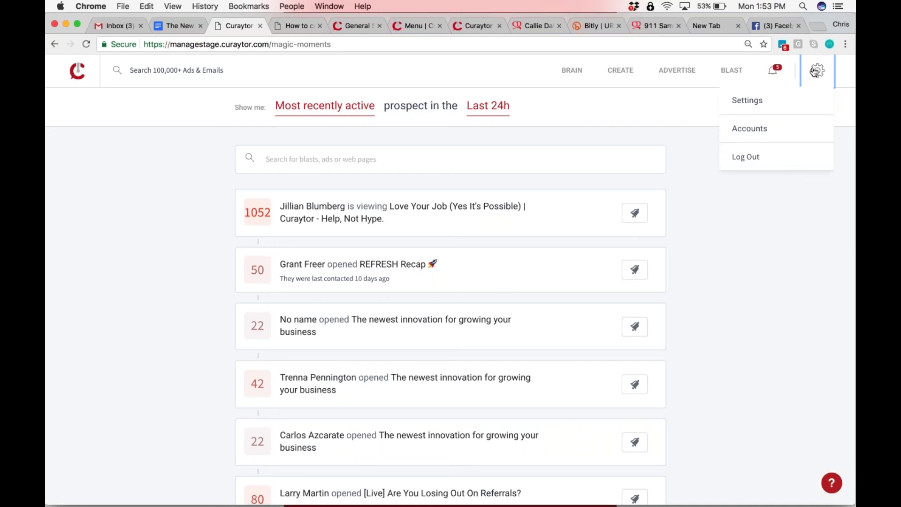
{"action": "left_click", "coordinate": [747, 100]}
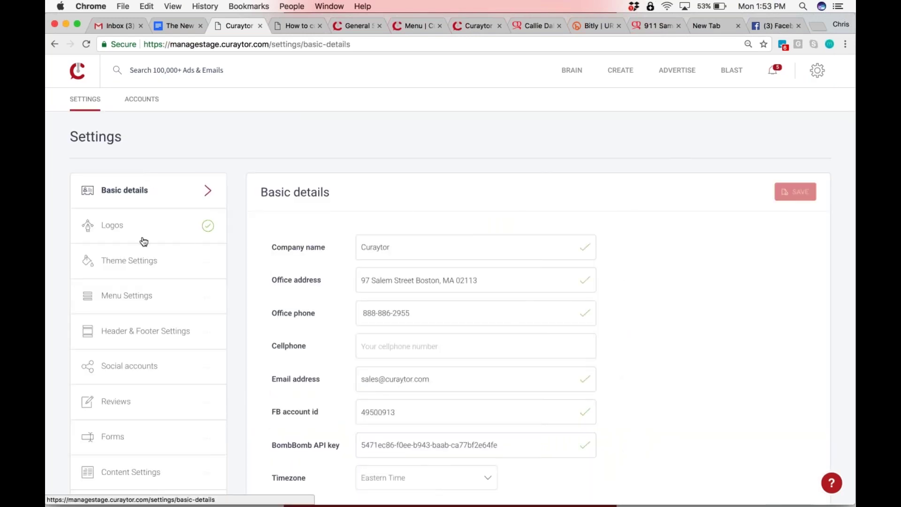
{"action": "left_click", "coordinate": [142, 260]}
Scroll through the Header style, Footer style, Colors, Fonts and Buttons style options
{"action": "scroll", "coordinate": [450, 282], "scroll_direction": "down", "scroll_amount": 7}
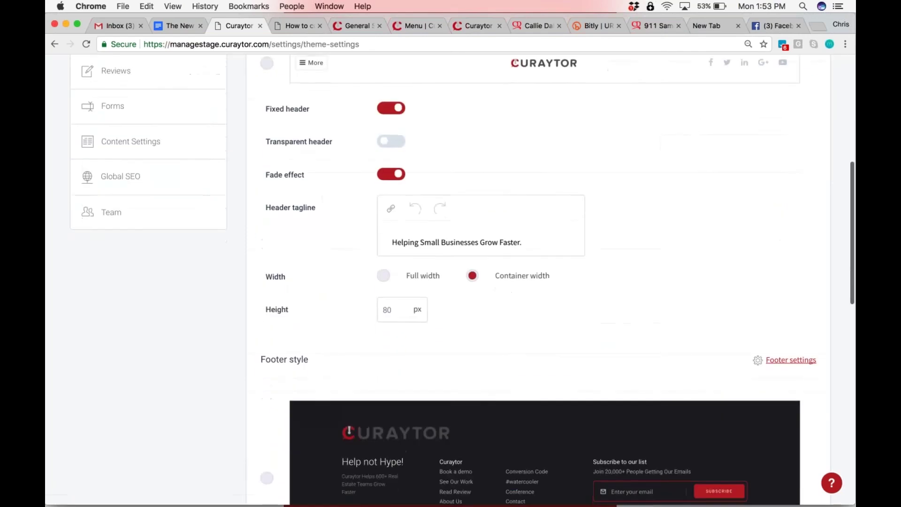
{"action": "scroll", "coordinate": [545, 281], "scroll_direction": "down", "scroll_amount": 15}
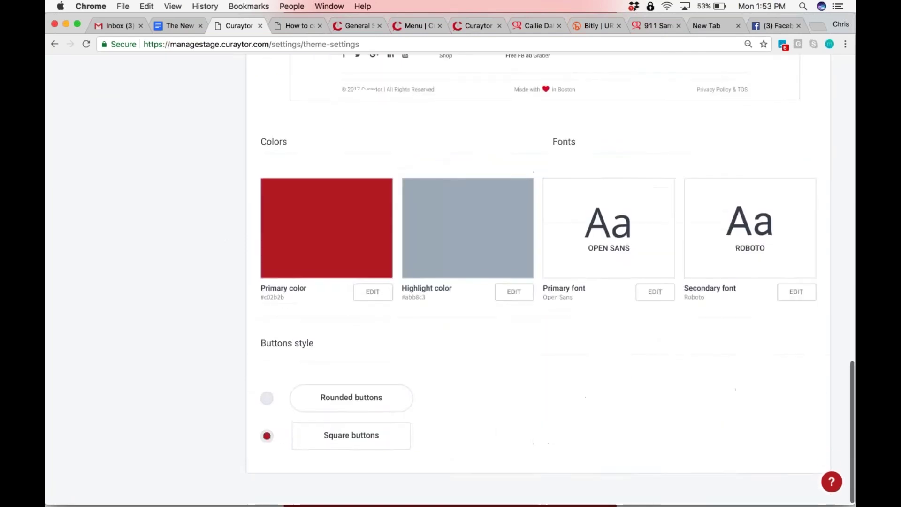
{"action": "scroll", "coordinate": [545, 282], "scroll_direction": "up", "scroll_amount": 13}
{"action": "scroll", "coordinate": [451, 281], "scroll_direction": "up", "scroll_amount": 8}
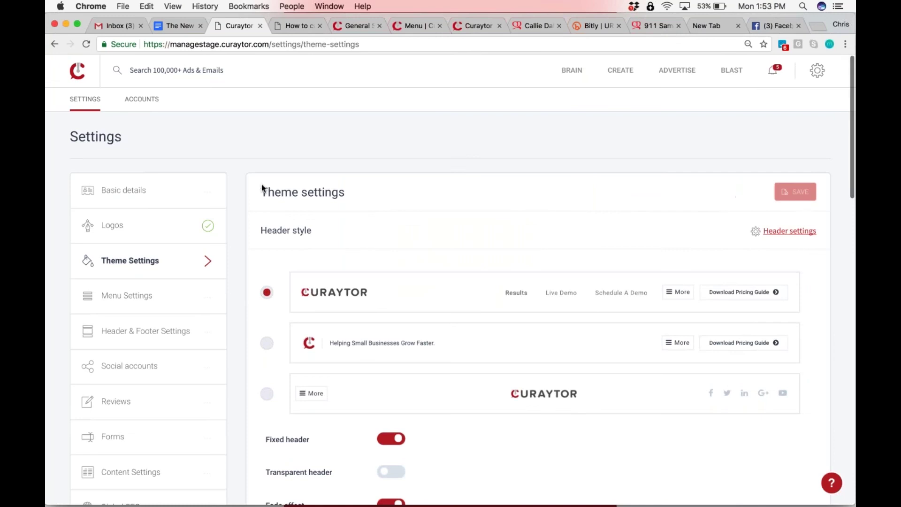
{"action": "scroll", "coordinate": [387, 194], "scroll_direction": "down", "scroll_amount": 2}
{"action": "scroll", "coordinate": [451, 282], "scroll_direction": "up", "scroll_amount": 2}
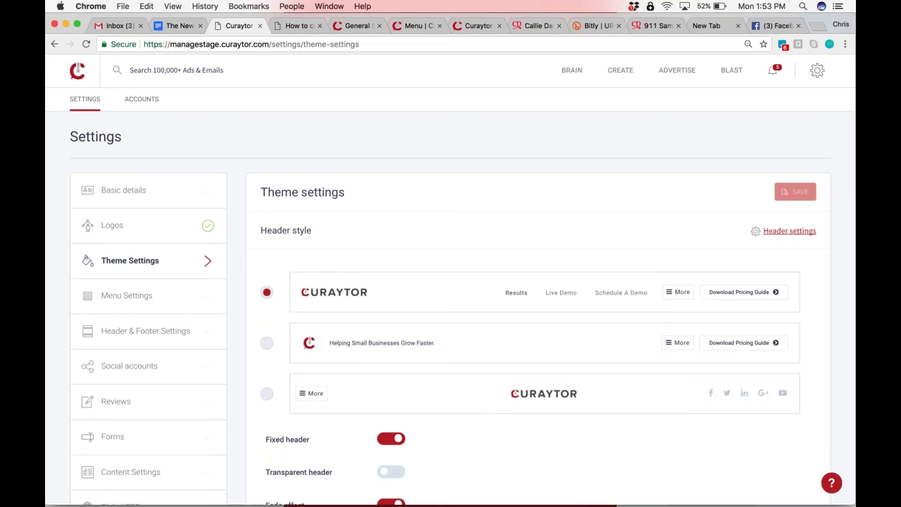
{"action": "scroll", "coordinate": [480, 238], "scroll_direction": "down", "scroll_amount": 5}
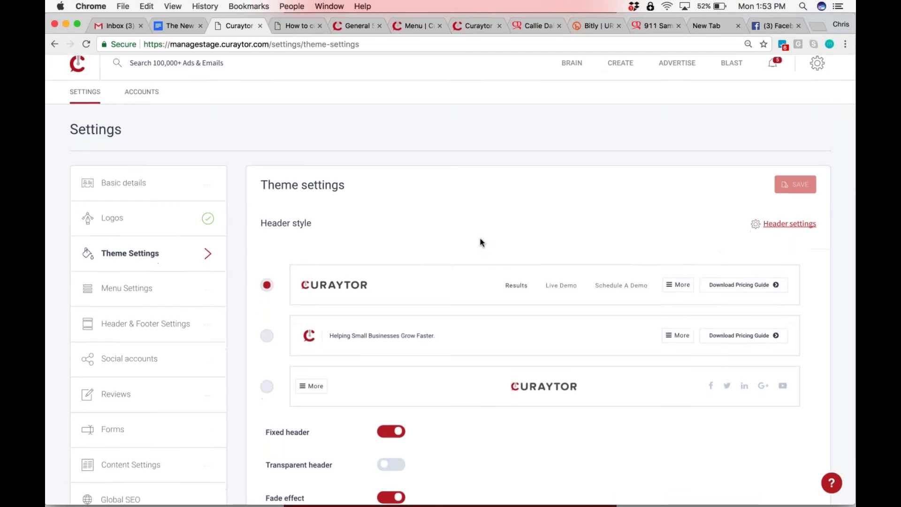
{"action": "scroll", "coordinate": [481, 238], "scroll_direction": "down", "scroll_amount": 8}
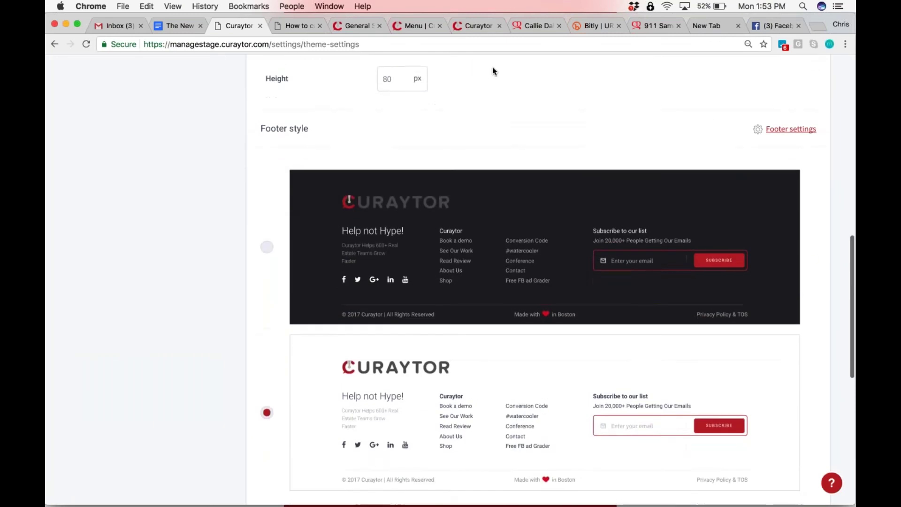
{"action": "scroll", "coordinate": [492, 67], "scroll_direction": "down", "scroll_amount": 9}
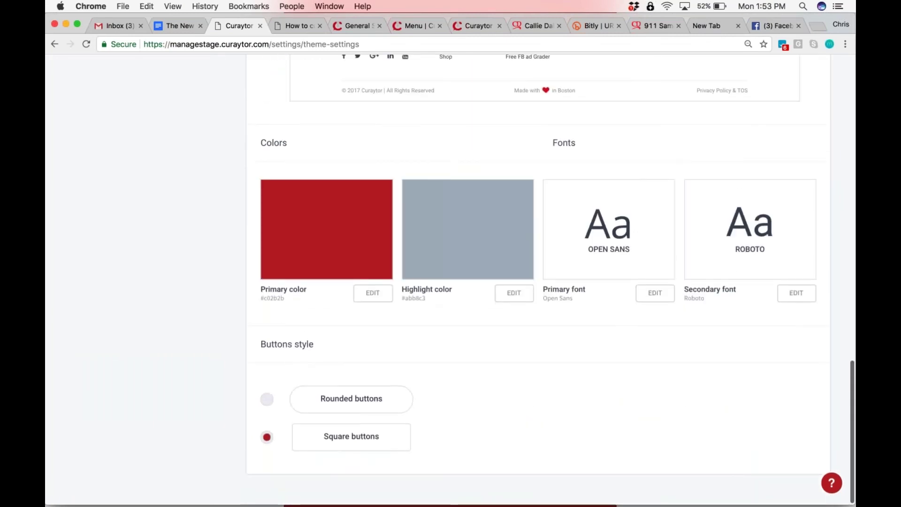
{"action": "scroll", "coordinate": [492, 282], "scroll_direction": "up", "scroll_amount": 20}
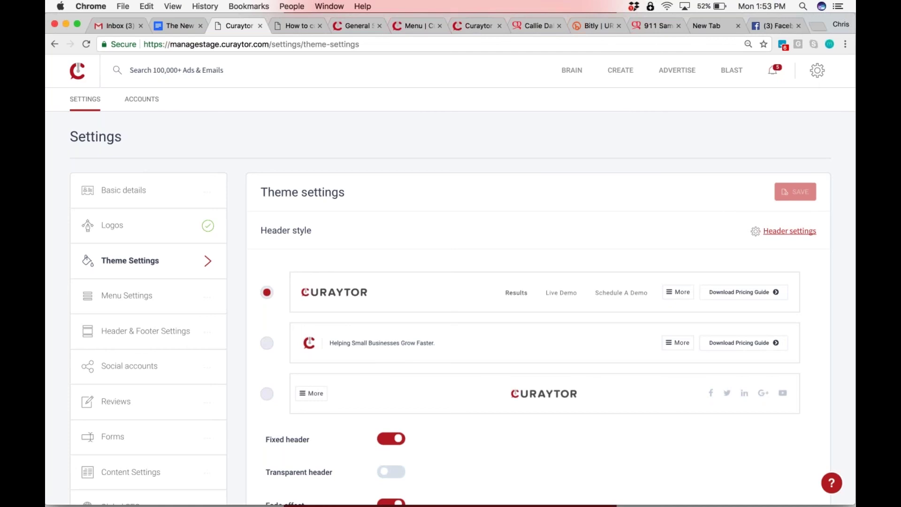
Open the Header & Footer settings, then close the open menu on the preview site
{"action": "left_click", "coordinate": [160, 337]}
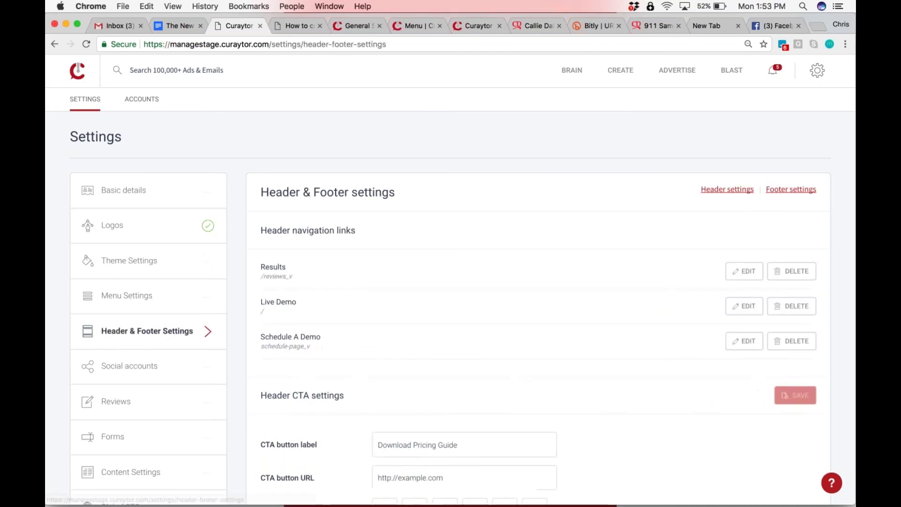
{"action": "scroll", "coordinate": [357, 226], "scroll_direction": "down", "scroll_amount": 5}
{"action": "scroll", "coordinate": [357, 226], "scroll_direction": "up", "scroll_amount": 5}
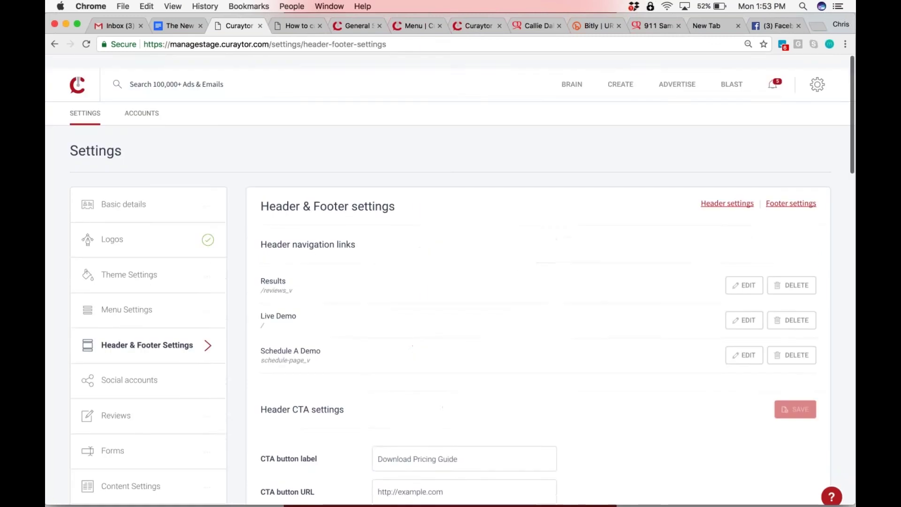
{"action": "left_click", "coordinate": [295, 24]}
{"action": "left_click", "coordinate": [582, 85]}
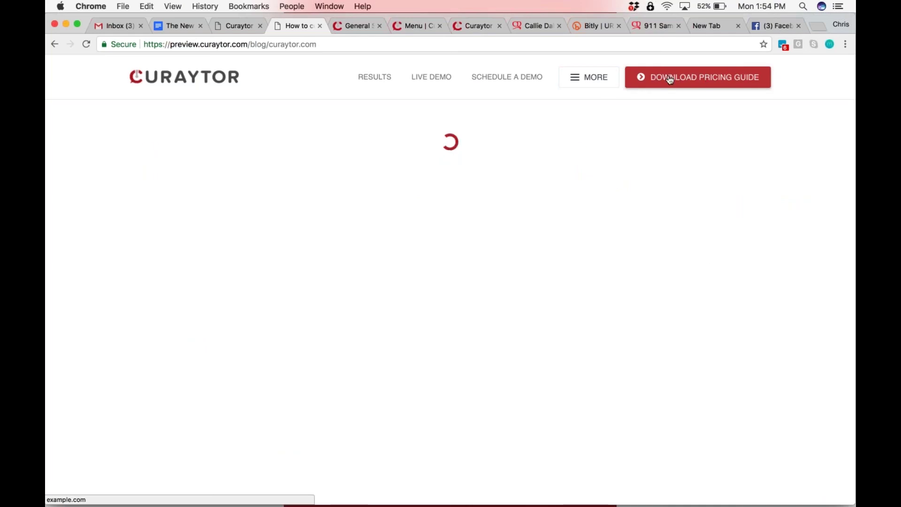
Back in Header & Footer settings, review the footer copy and reload the page
{"action": "left_click", "coordinate": [247, 20]}
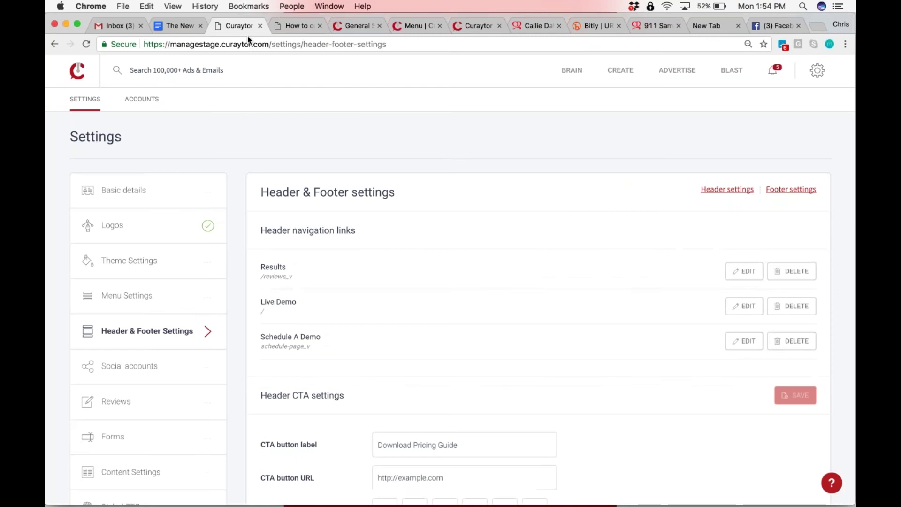
{"action": "scroll", "coordinate": [451, 282], "scroll_direction": "down", "scroll_amount": 9}
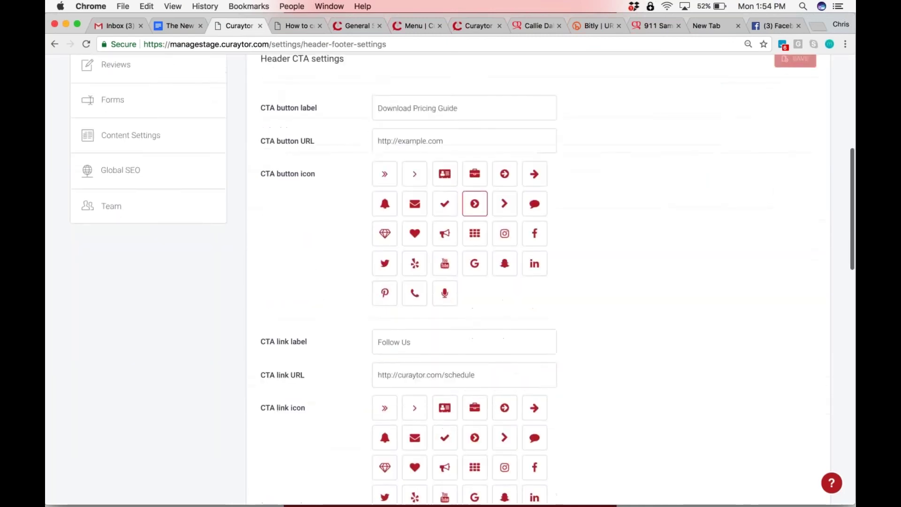
{"action": "scroll", "coordinate": [450, 281], "scroll_direction": "down", "scroll_amount": 10}
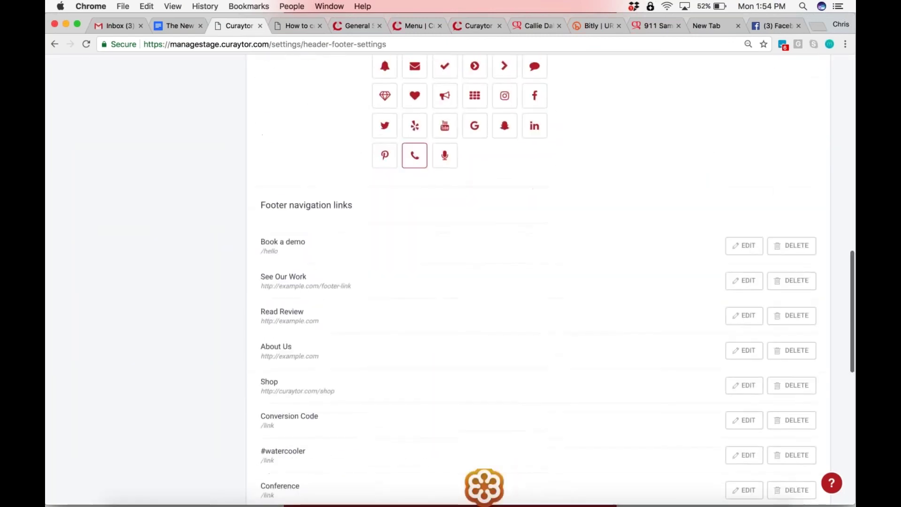
{"action": "scroll", "coordinate": [451, 282], "scroll_direction": "down", "scroll_amount": 7}
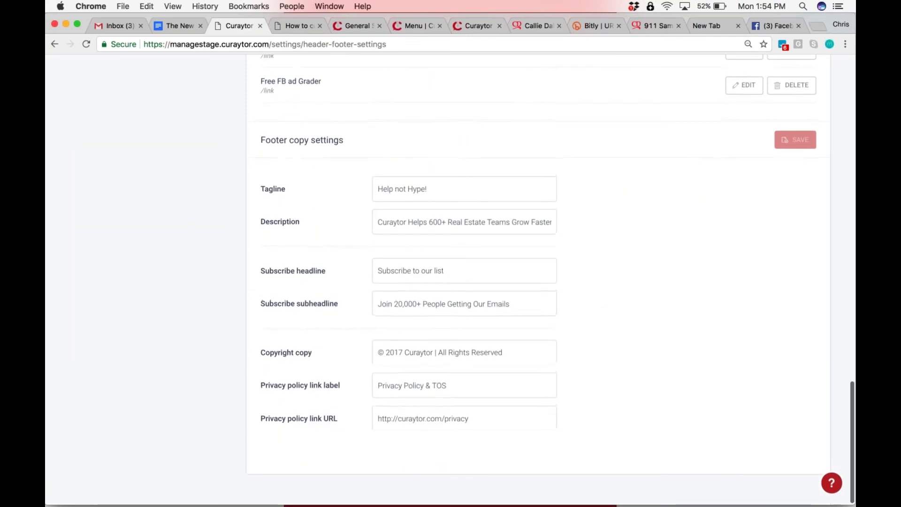
{"action": "key", "text": "super+r"}
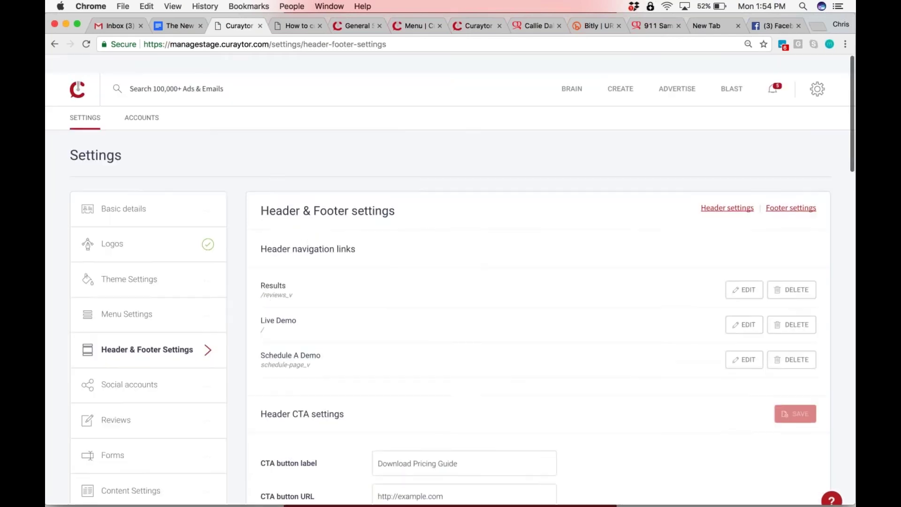
Go to the preview homepage via the Curaytor logo and scroll to its footer
{"action": "left_click", "coordinate": [655, 25]}
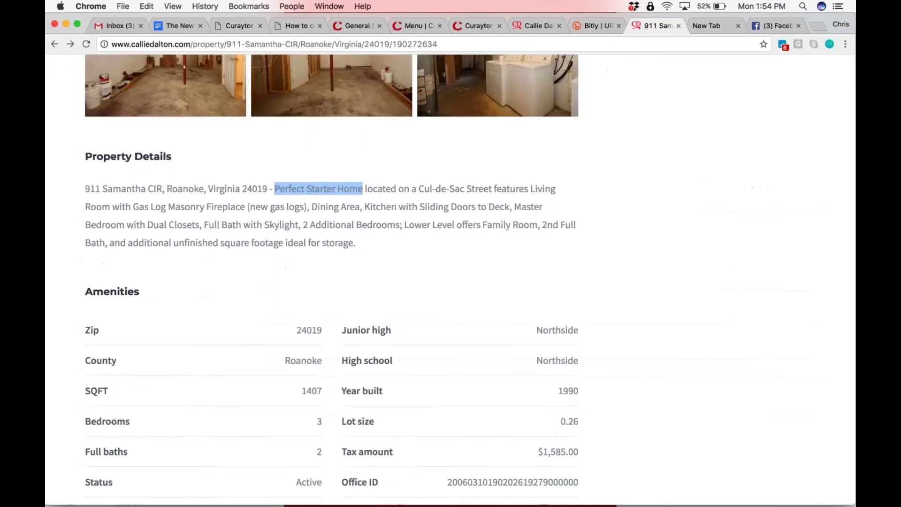
{"action": "scroll", "coordinate": [413, 325], "scroll_direction": "down", "scroll_amount": 15}
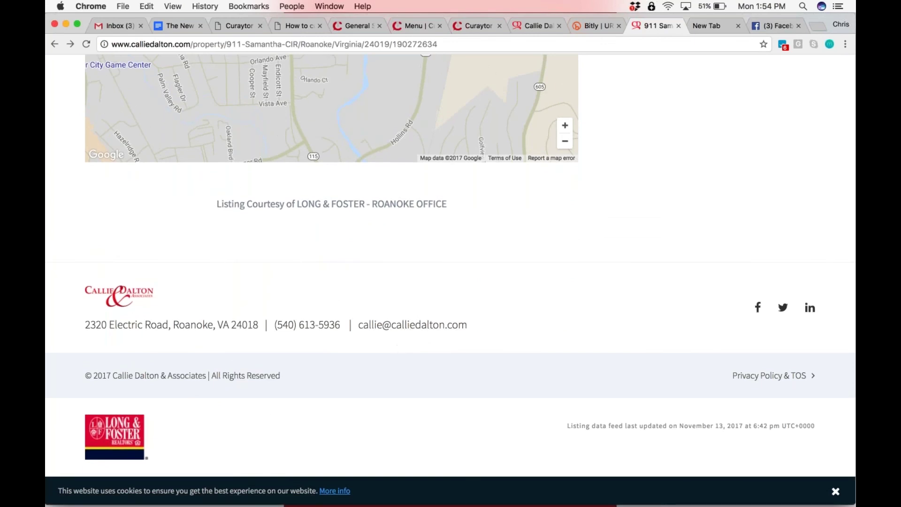
{"action": "left_click", "coordinate": [287, 27]}
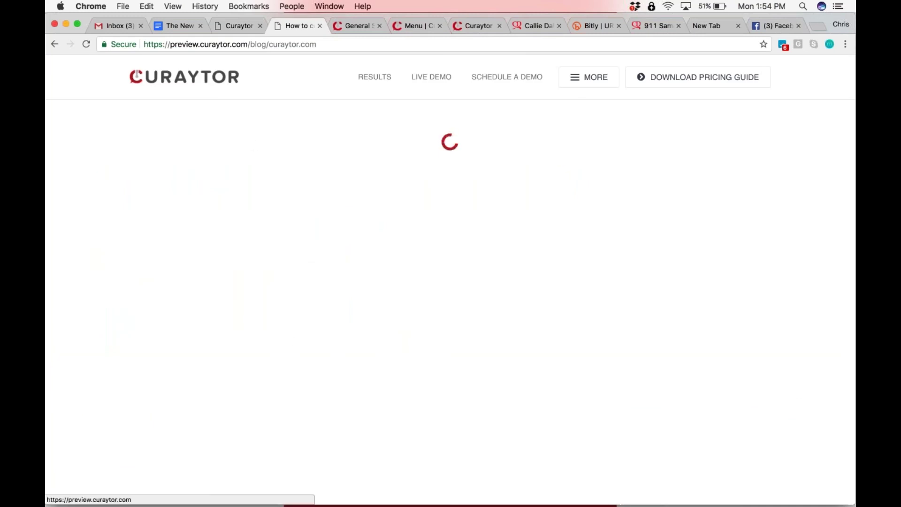
{"action": "left_click", "coordinate": [188, 76]}
{"action": "scroll", "coordinate": [450, 281], "scroll_direction": "down", "scroll_amount": 20}
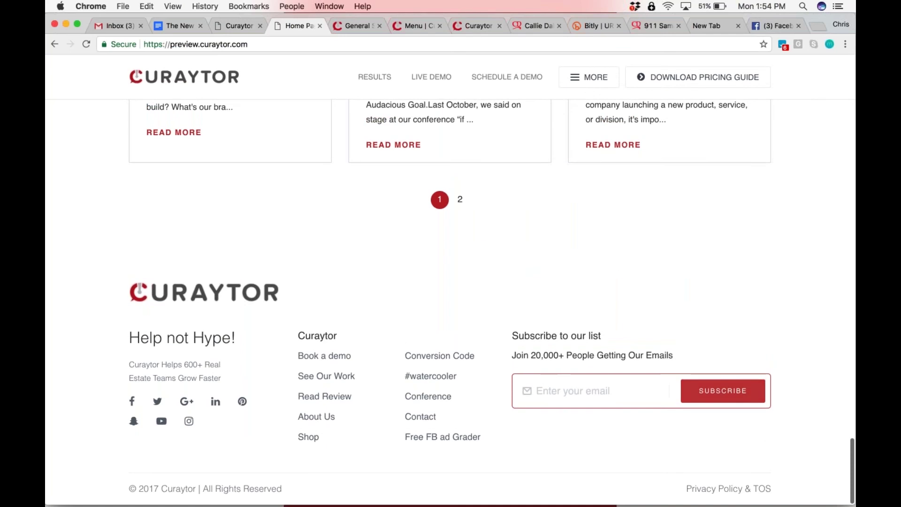
Type test text into the footer subscribe email field, then clear it
{"action": "left_click", "coordinate": [534, 387]}
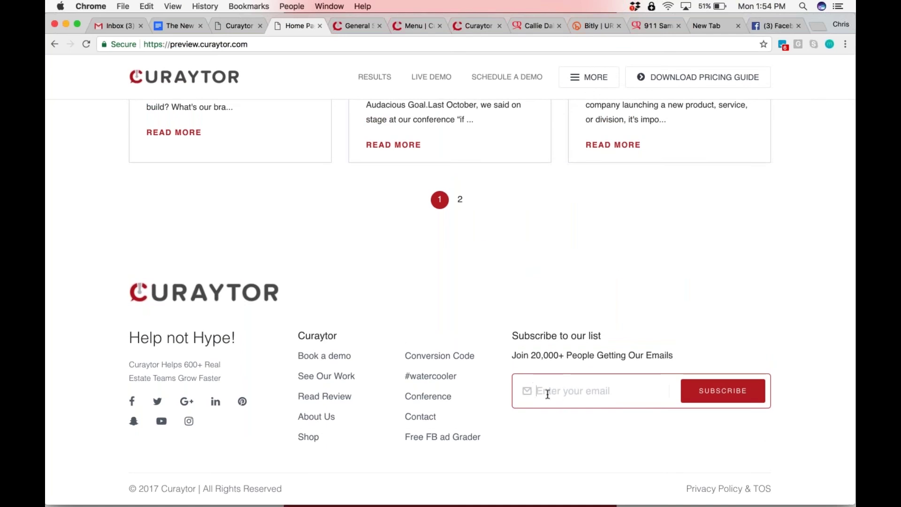
{"action": "type", "text": "crsfsu@"}
{"action": "key", "text": "super+a"}
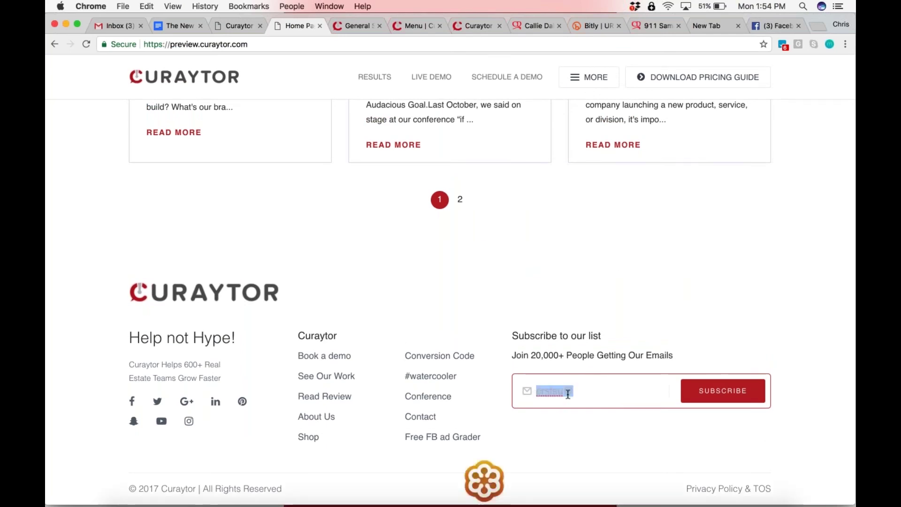
{"action": "key", "text": "BackSpace"}
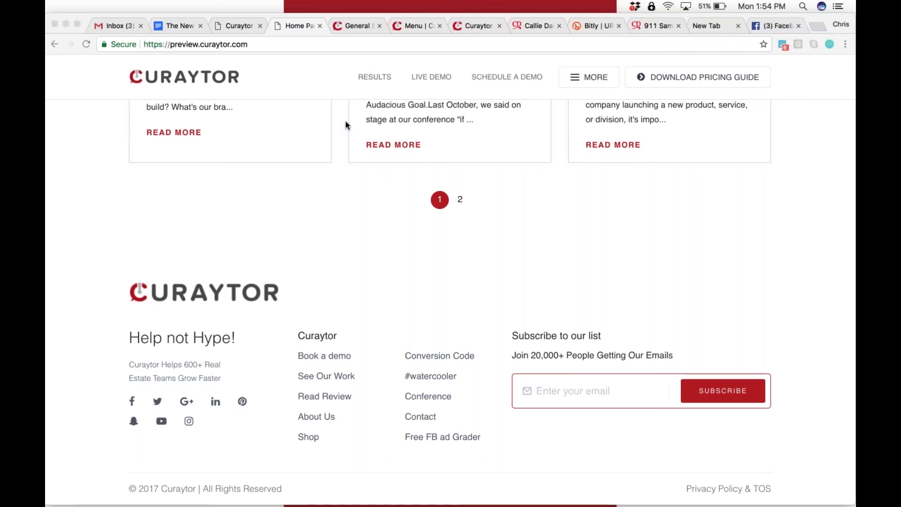
Glance at the general settings, then return to the Header & Footer settings
{"action": "scroll", "coordinate": [346, 123], "scroll_direction": "up", "scroll_amount": 20}
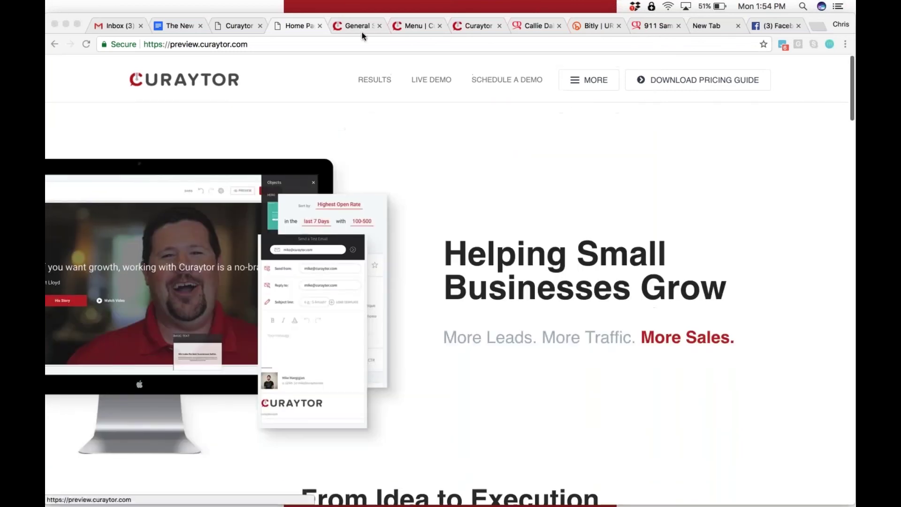
{"action": "left_click", "coordinate": [353, 21]}
{"action": "left_click", "coordinate": [292, 26]}
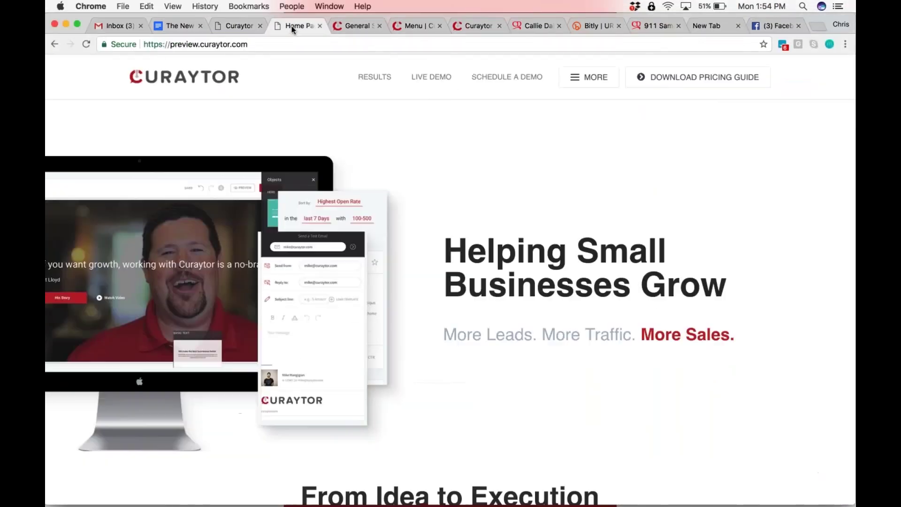
{"action": "left_click", "coordinate": [234, 25]}
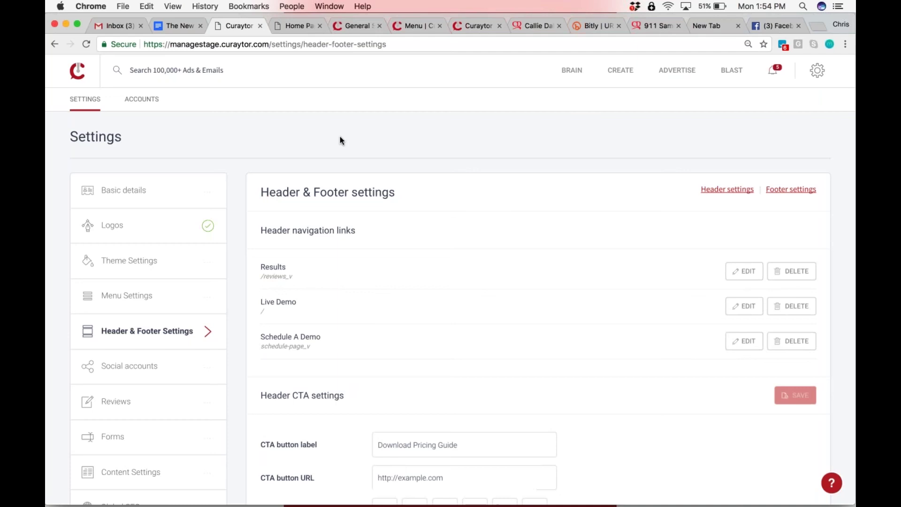
Search for 'about page' and open the About Page content item
{"action": "left_click", "coordinate": [132, 70]}
{"action": "type", "text": "abo"}
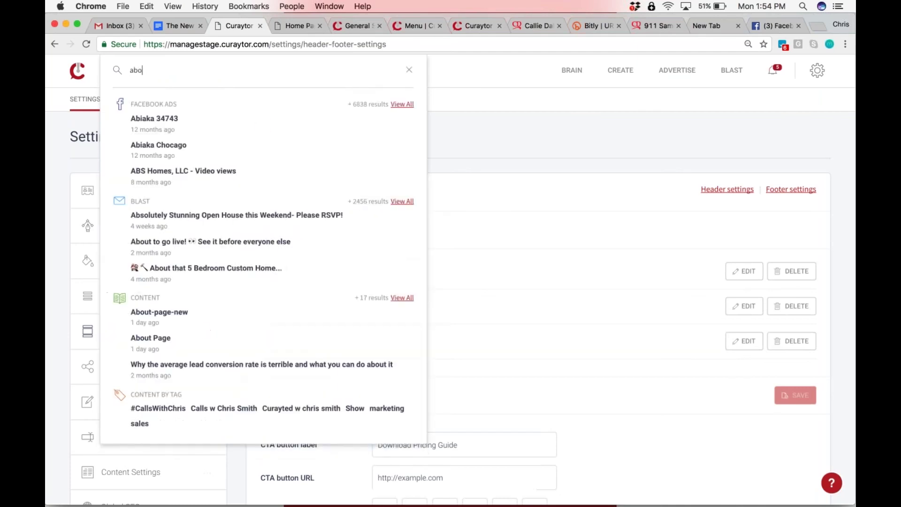
{"action": "type", "text": "ut page"}
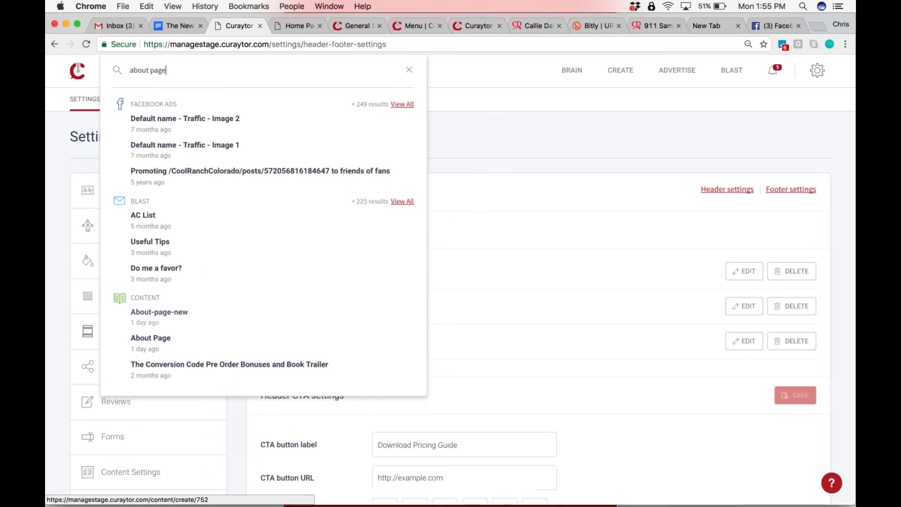
{"action": "left_click", "coordinate": [155, 344]}
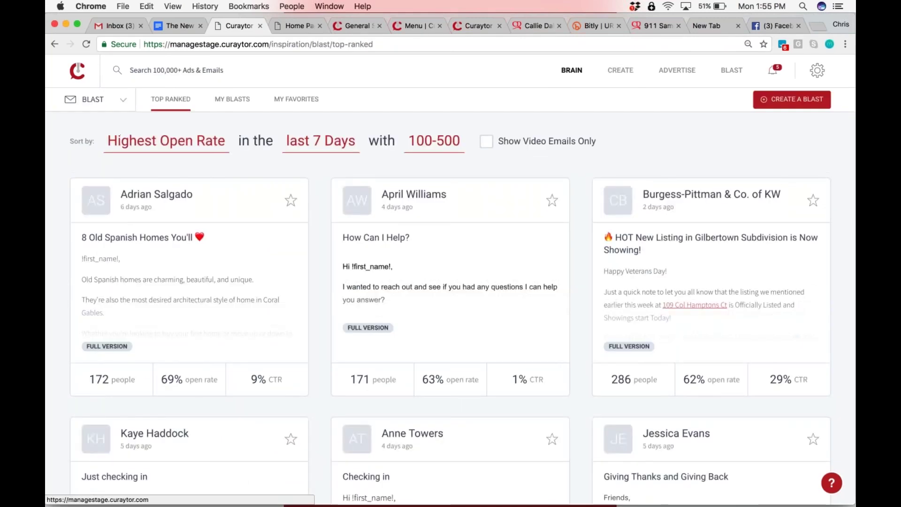
Switch to the Brain blasts library and scroll through the top-ranked cards
{"action": "left_click", "coordinate": [94, 100]}
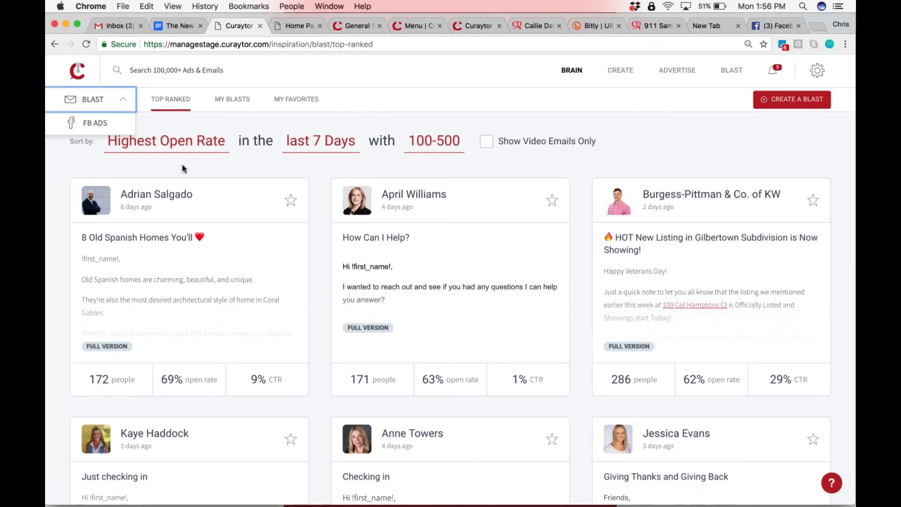
{"action": "scroll", "coordinate": [182, 167], "scroll_direction": "down", "scroll_amount": 10}
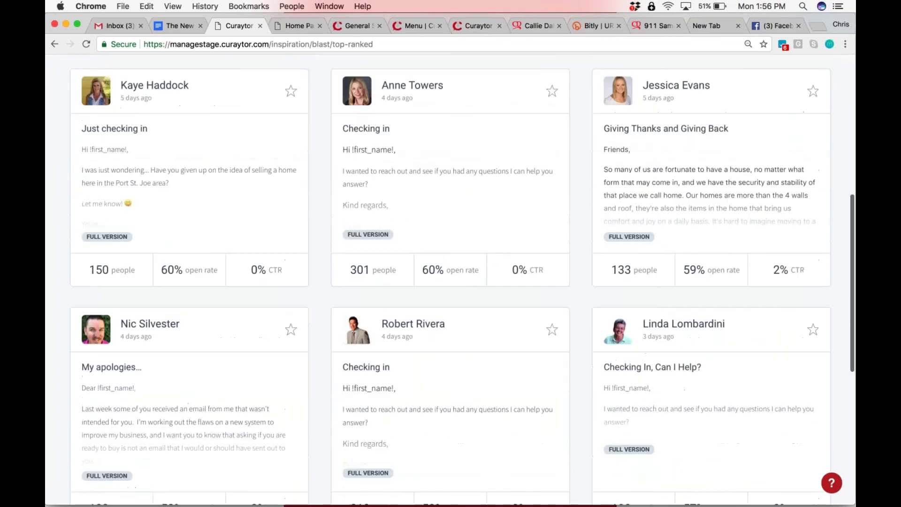
{"action": "scroll", "coordinate": [449, 281], "scroll_direction": "up", "scroll_amount": 10}
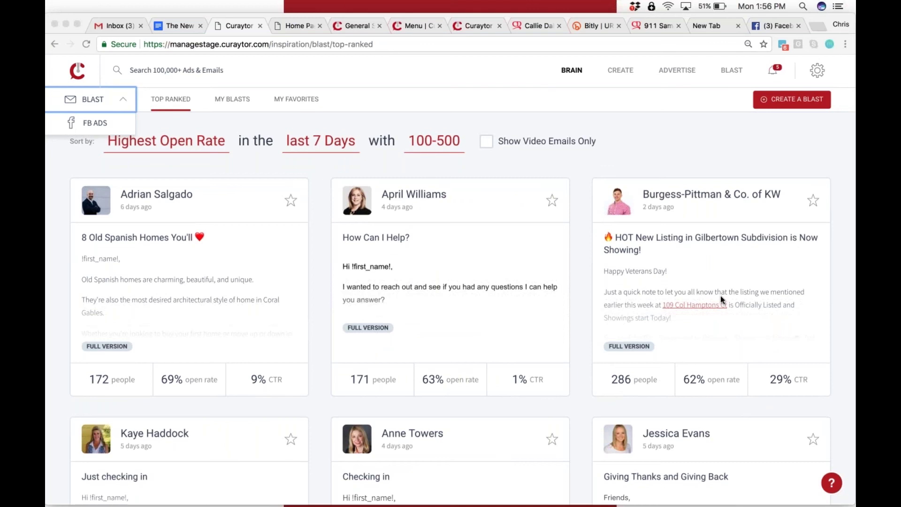
{"action": "left_click", "coordinate": [350, 25]}
{"action": "key", "text": "super+l"}
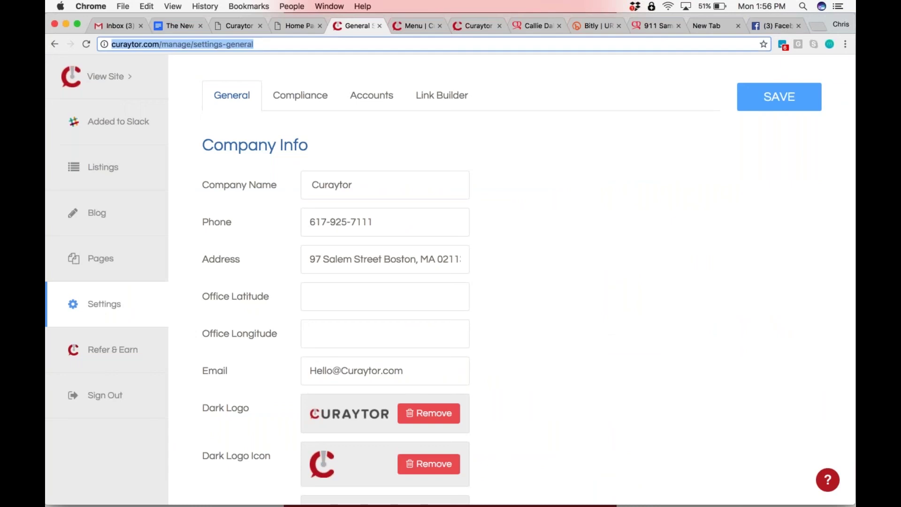
{"action": "type", "text": "ana"}
{"action": "key", "text": "Return"}
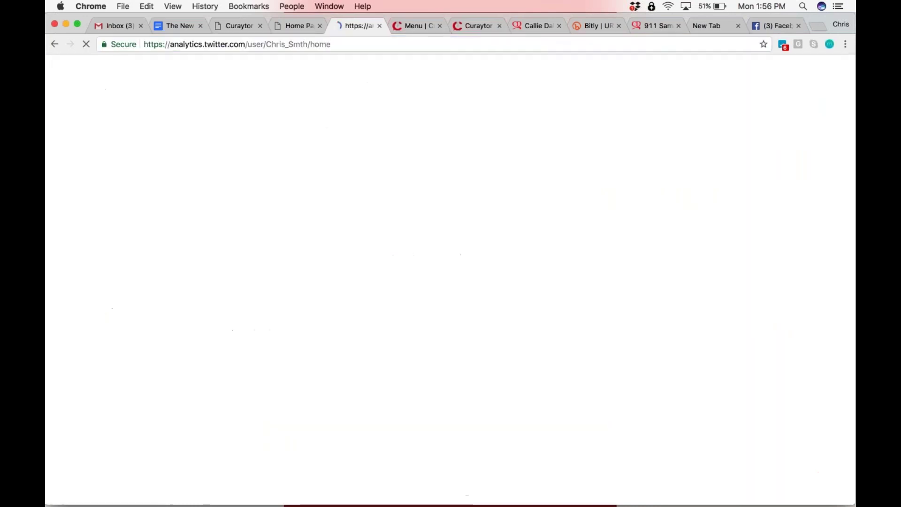
{"action": "key", "text": "super+l"}
{"action": "type", "text": "analy"}
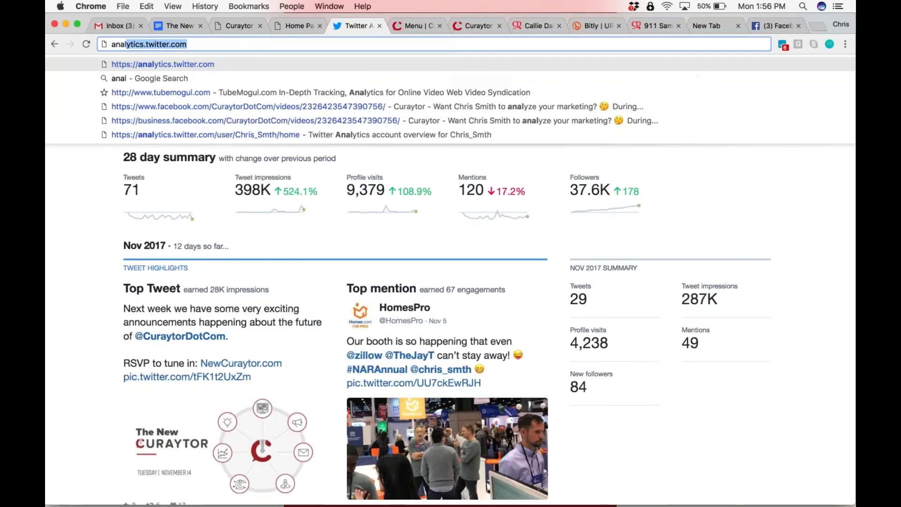
{"action": "type", "text": "tics"}
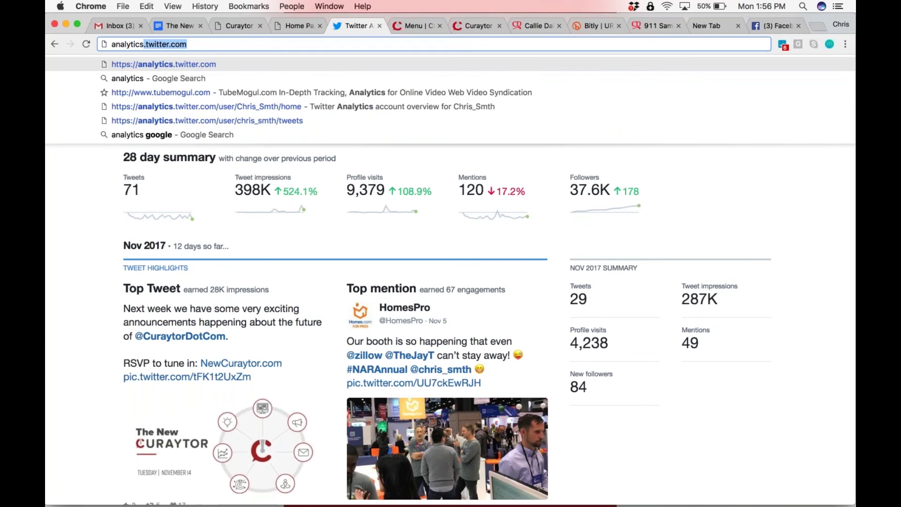
{"action": "type", "text": ".twitter.com"}
{"action": "key", "text": "BackSpace"}
{"action": "key", "text": "BackSpace"}
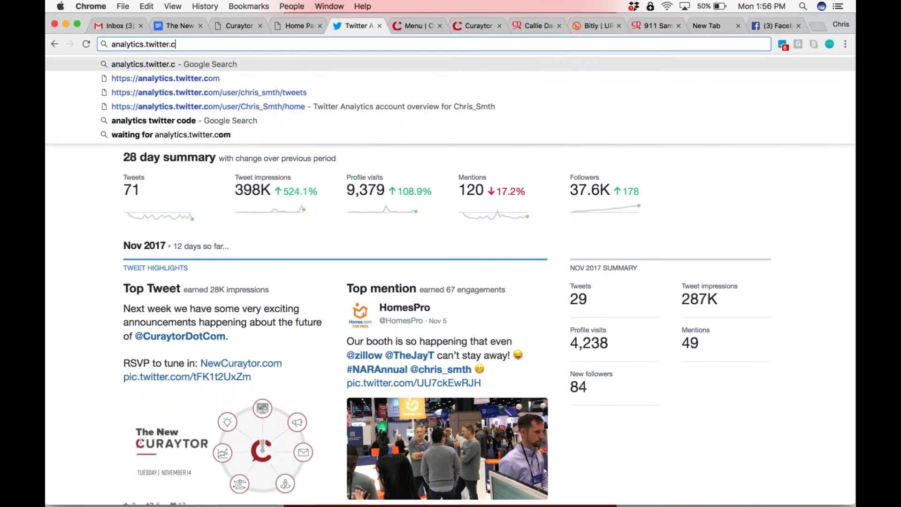
{"action": "key", "text": "BackSpace"}
{"action": "key", "text": "BackSpace"}
{"action": "key", "text": "BackSpace"}
{"action": "key", "text": "BackSpace"}
{"action": "key", "text": "BackSpace"}
{"action": "key", "text": "BackSpace"}
{"action": "key", "text": "BackSpace"}
{"action": "key", "text": "BackSpace"}
{"action": "key", "text": "BackSpace"}
{"action": "key", "text": "BackSpace"}
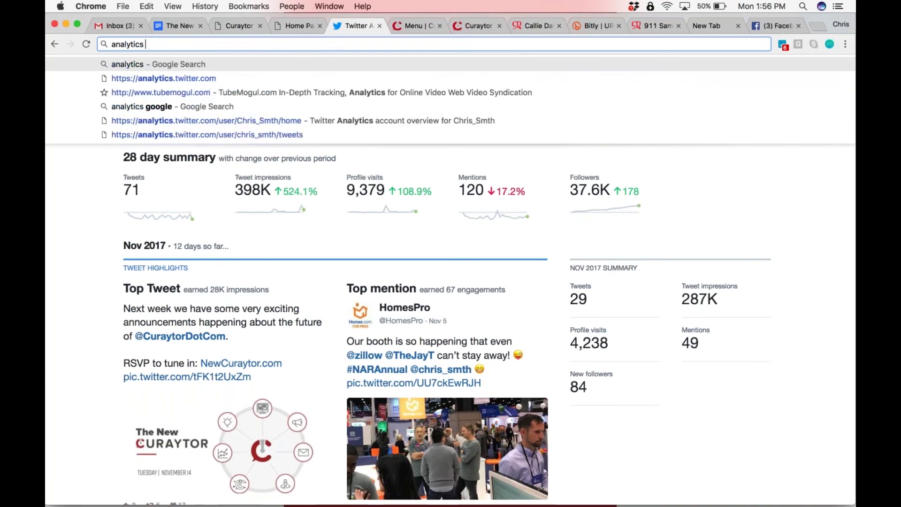
{"action": "type", "text": "google"}
{"action": "key", "text": "Return"}
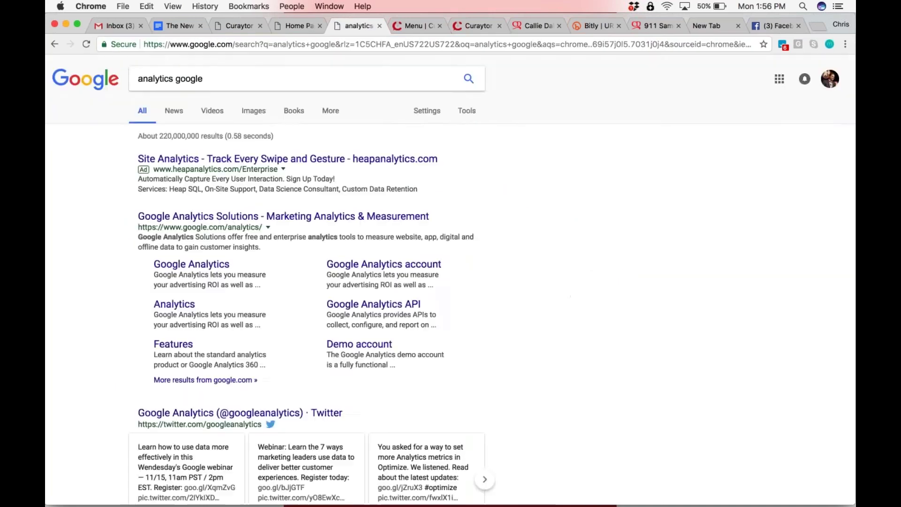
{"action": "left_click", "coordinate": [235, 21]}
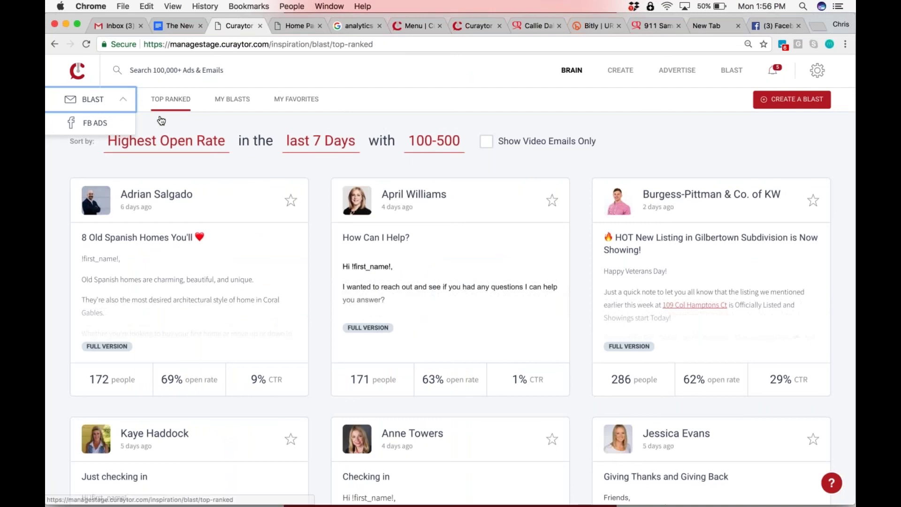
Keep blasts sorted by Highest Open Rate, then show Facebook ads sorted by Most Link Clicks
{"action": "left_click", "coordinate": [165, 140]}
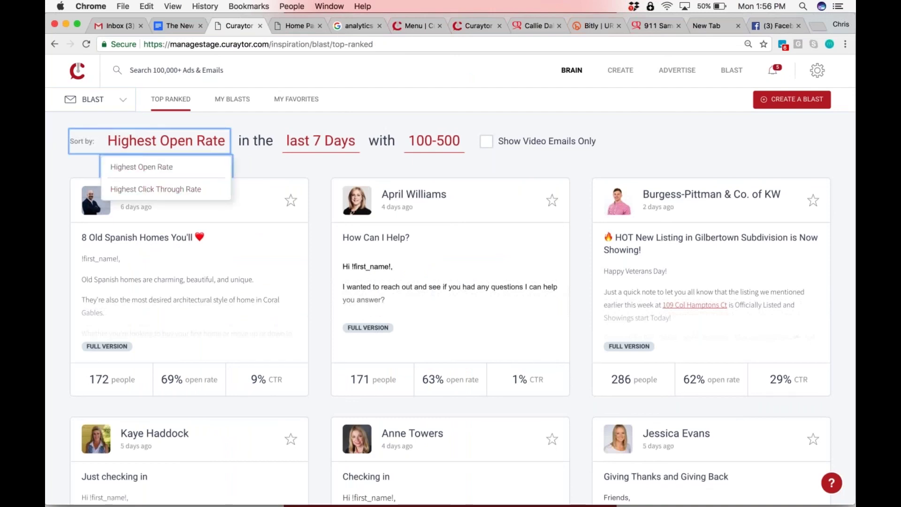
{"action": "left_click", "coordinate": [204, 123]}
{"action": "left_click", "coordinate": [94, 99]}
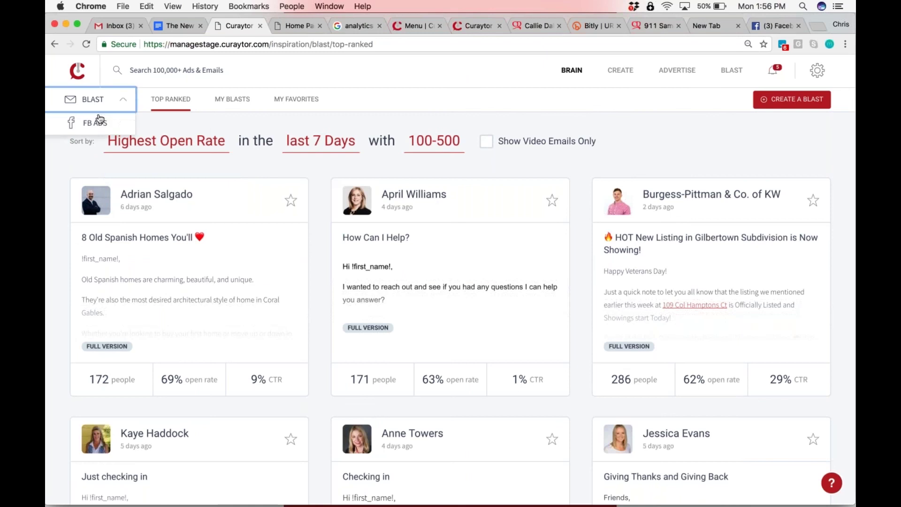
{"action": "left_click", "coordinate": [82, 120]}
{"action": "left_click", "coordinate": [160, 141]}
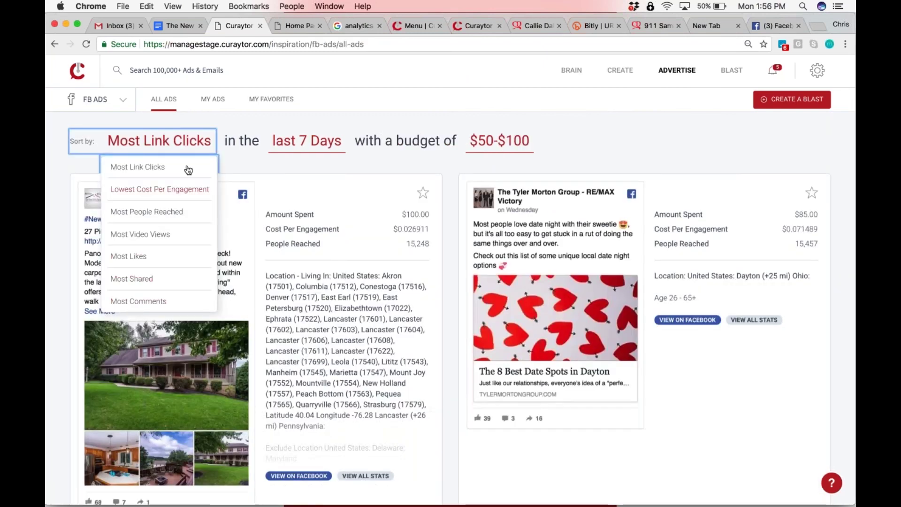
{"action": "left_click", "coordinate": [229, 122]}
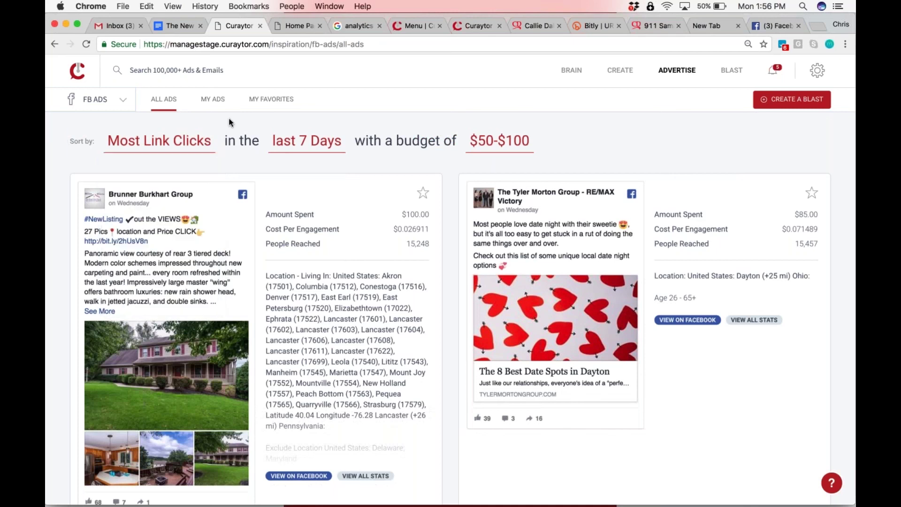
{"action": "left_click", "coordinate": [95, 99]}
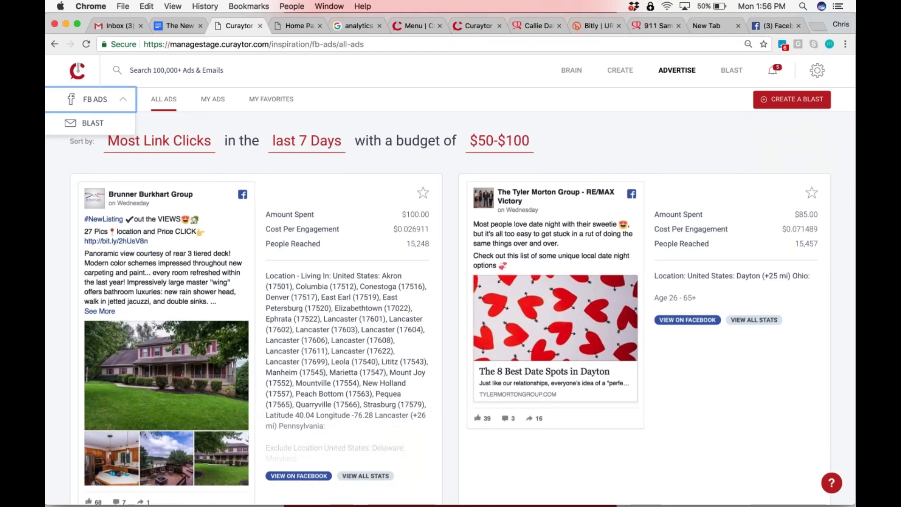
Review the house-listing ad's full report, close it, and open a new browser tab
{"action": "left_click", "coordinate": [366, 476]}
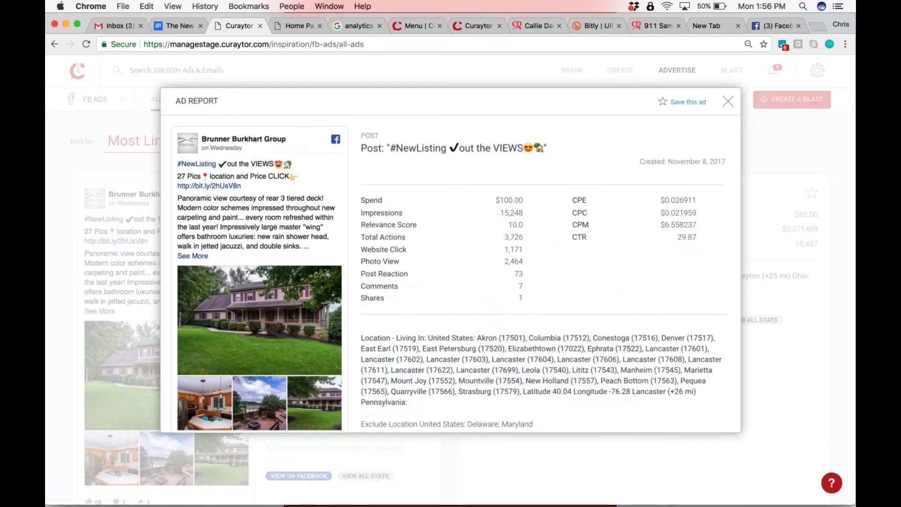
{"action": "scroll", "coordinate": [585, 205], "scroll_direction": "down", "scroll_amount": 3}
{"action": "scroll", "coordinate": [585, 206], "scroll_direction": "up", "scroll_amount": 3}
{"action": "left_click", "coordinate": [728, 102]}
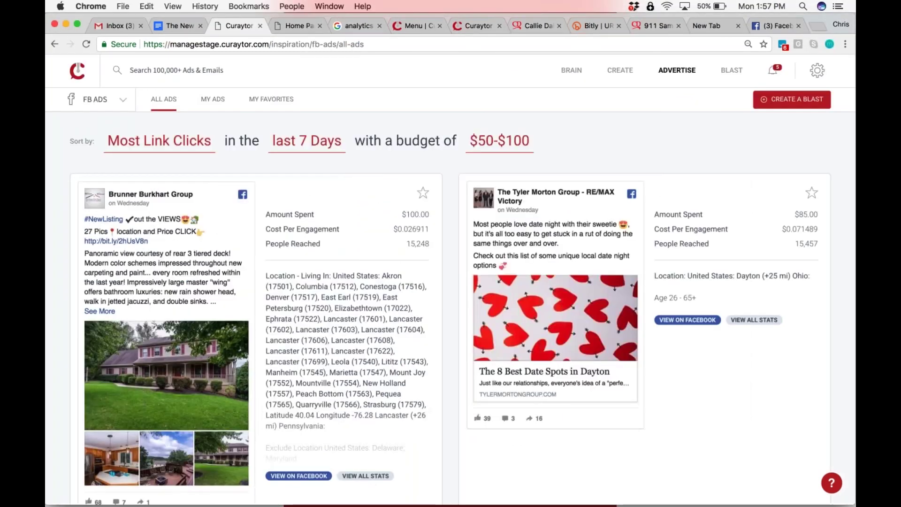
{"action": "left_click", "coordinate": [75, 101]}
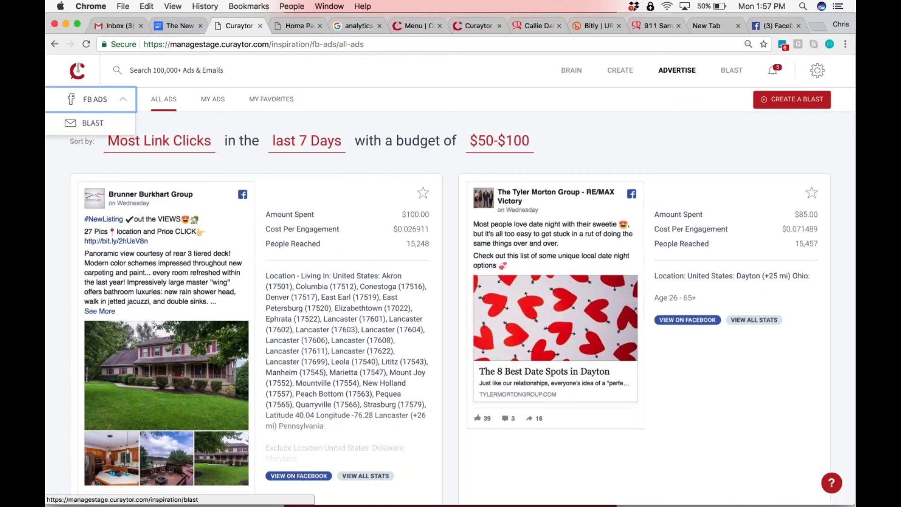
{"action": "left_click", "coordinate": [816, 25]}
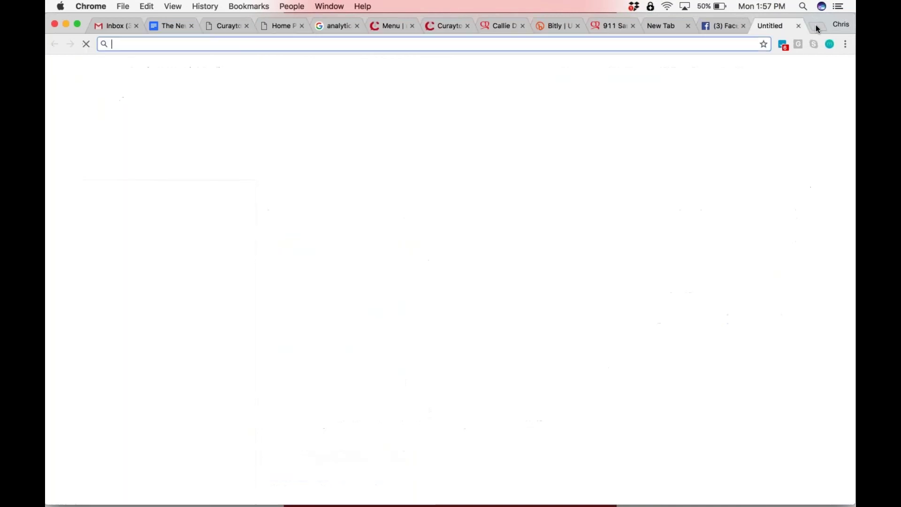
Google 'leadpages sort by conversion' and show the image results
{"action": "type", "text": "leadpages"}
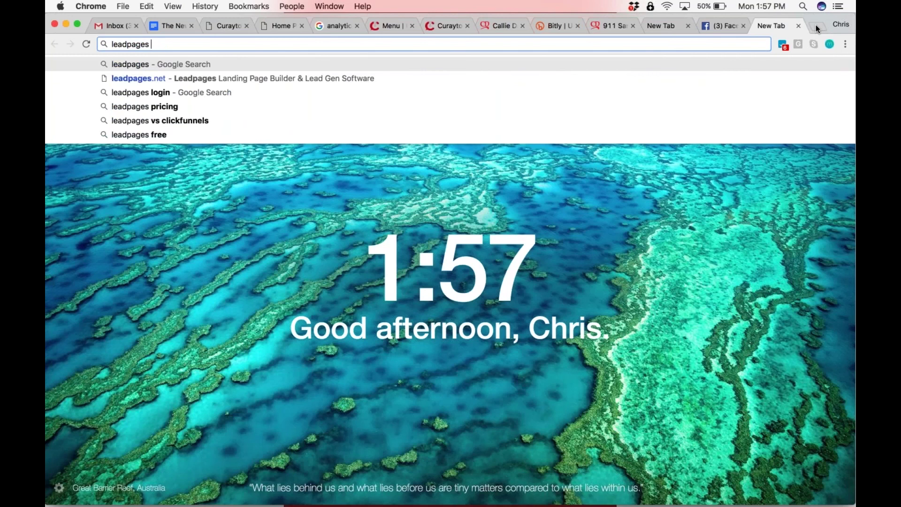
{"action": "type", "text": " sort"}
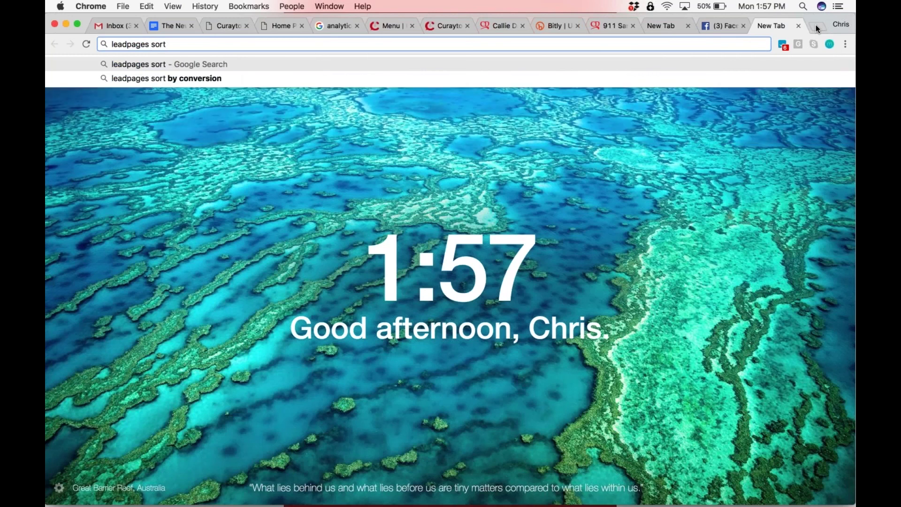
{"action": "key", "text": "Down"}
{"action": "key", "text": "Return"}
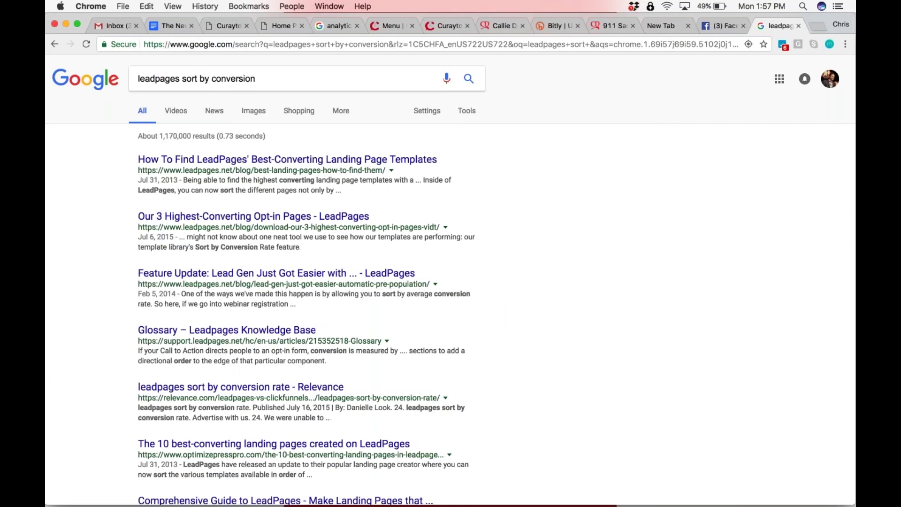
{"action": "left_click", "coordinate": [254, 111]}
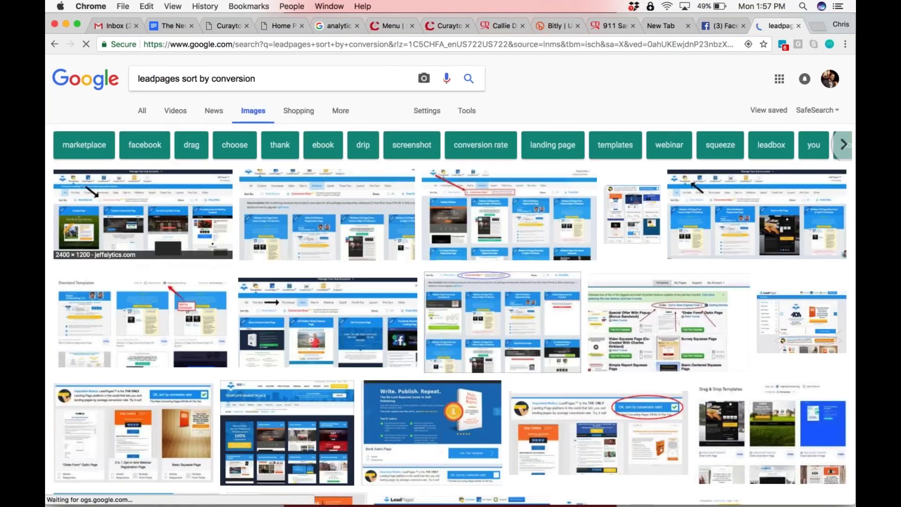
View the LeadPages templates screenshot at normal zoom, then return to the Curaytor ads tab
{"action": "left_click", "coordinate": [136, 211]}
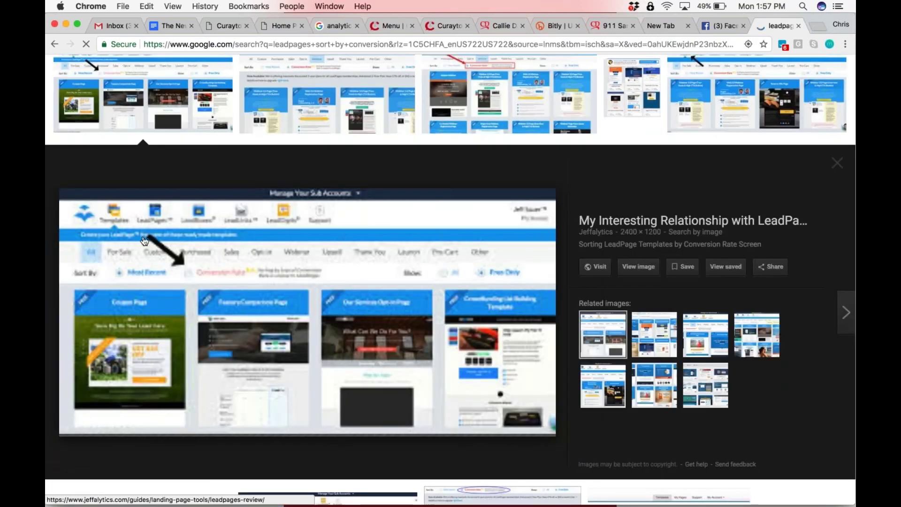
{"action": "scroll", "coordinate": [145, 241], "scroll_direction": "up", "scroll_amount": 3}
{"action": "scroll", "coordinate": [145, 241], "scroll_direction": "down", "scroll_amount": 4}
{"action": "scroll", "coordinate": [144, 241], "scroll_direction": "left", "scroll_amount": 2}
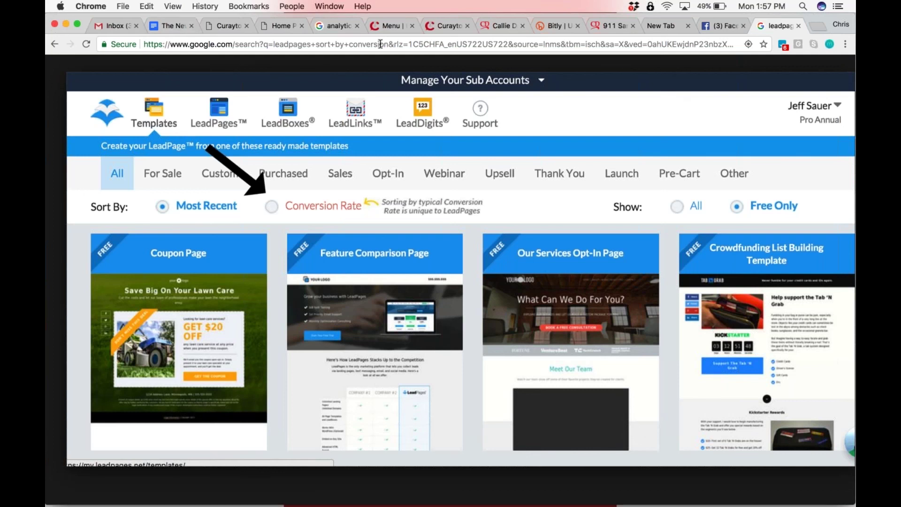
{"action": "key", "text": "super+minus"}
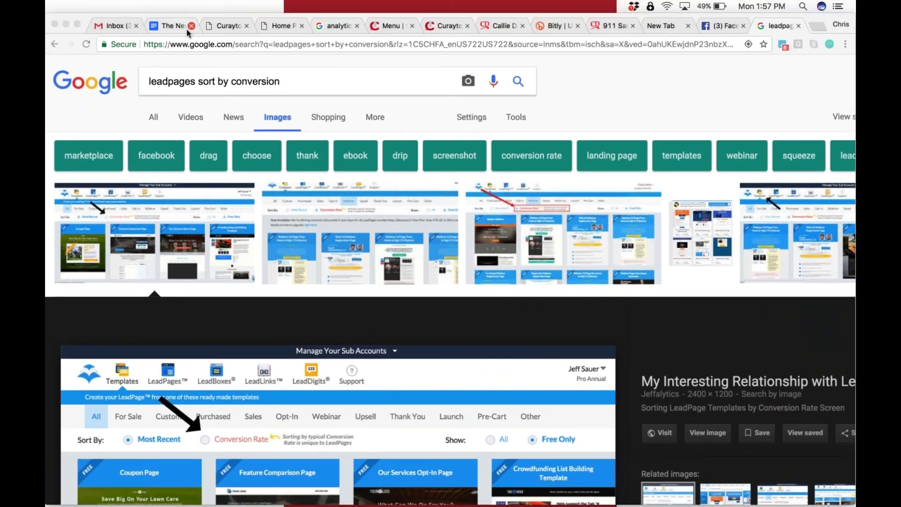
{"action": "left_click", "coordinate": [219, 28]}
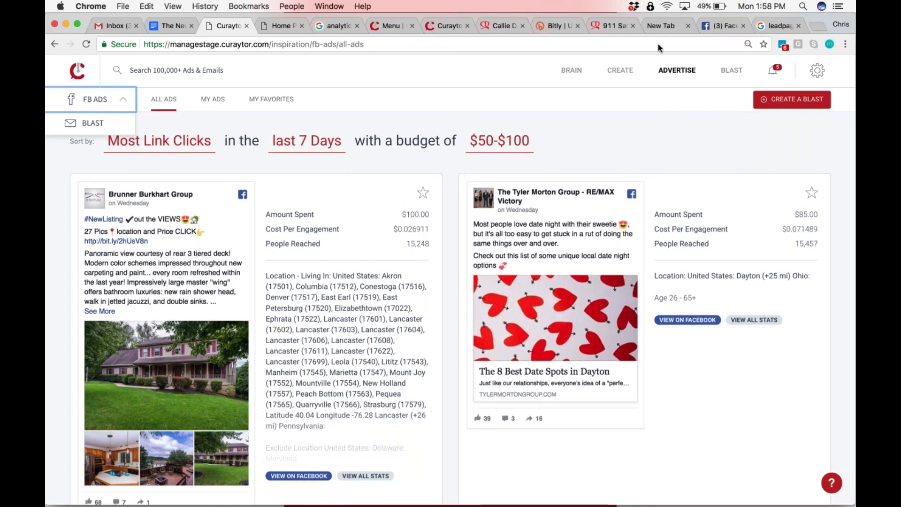
Open the Content list and begin a new content page
{"action": "left_click", "coordinate": [616, 70]}
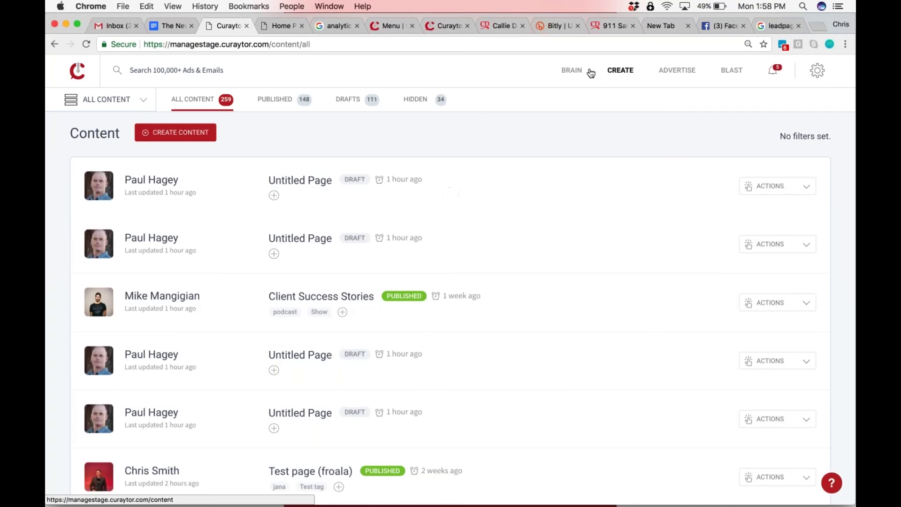
{"action": "left_click", "coordinate": [206, 132]}
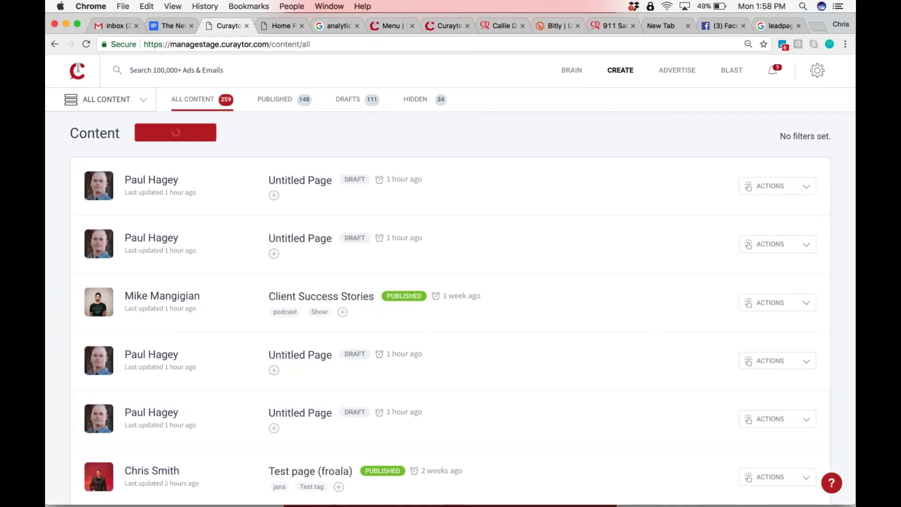
Drag an Embed object from the Objects list onto the new Untitled Page
{"action": "left_click", "coordinate": [799, 141]}
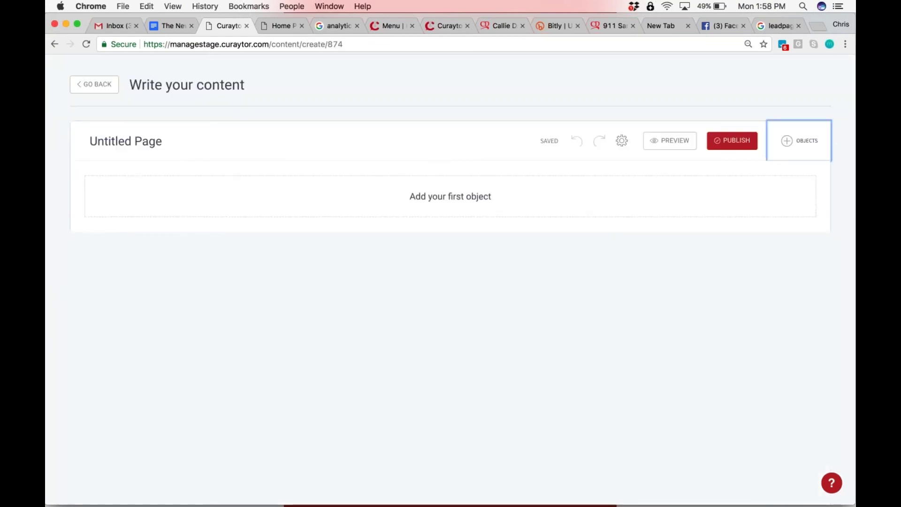
{"action": "scroll", "coordinate": [755, 359], "scroll_direction": "down", "scroll_amount": 5}
{"action": "scroll", "coordinate": [754, 360], "scroll_direction": "down", "scroll_amount": 5}
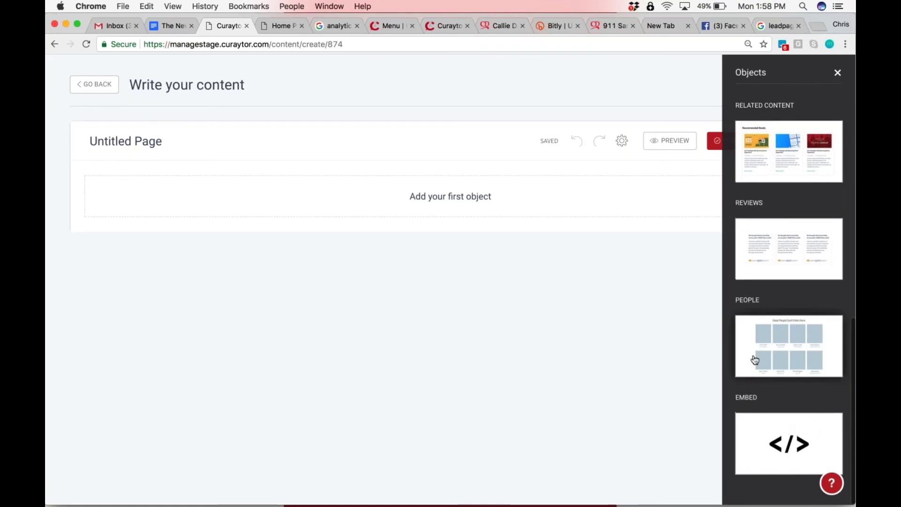
{"action": "left_click_drag", "start_coordinate": [765, 449], "coordinate": [468, 215]}
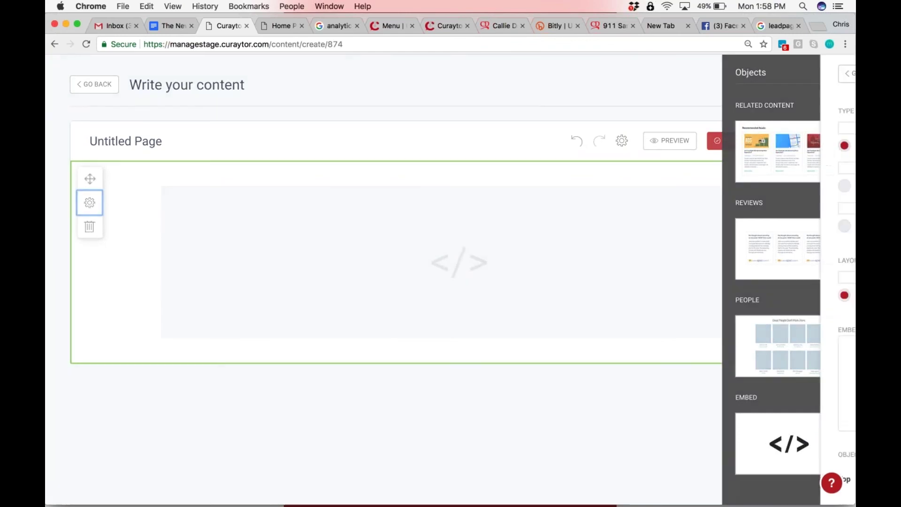
{"action": "scroll", "coordinate": [624, 286], "scroll_direction": "down", "scroll_amount": 3}
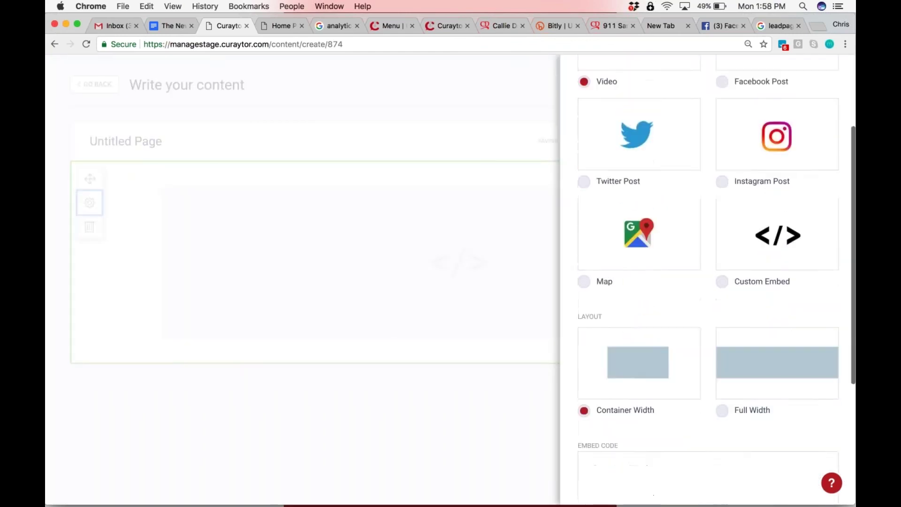
{"action": "scroll", "coordinate": [653, 298], "scroll_direction": "up", "scroll_amount": 3}
Try Instagram, Facebook, Twitter and Map embed types, then set the type to Custom Embed
{"action": "left_click", "coordinate": [749, 254]}
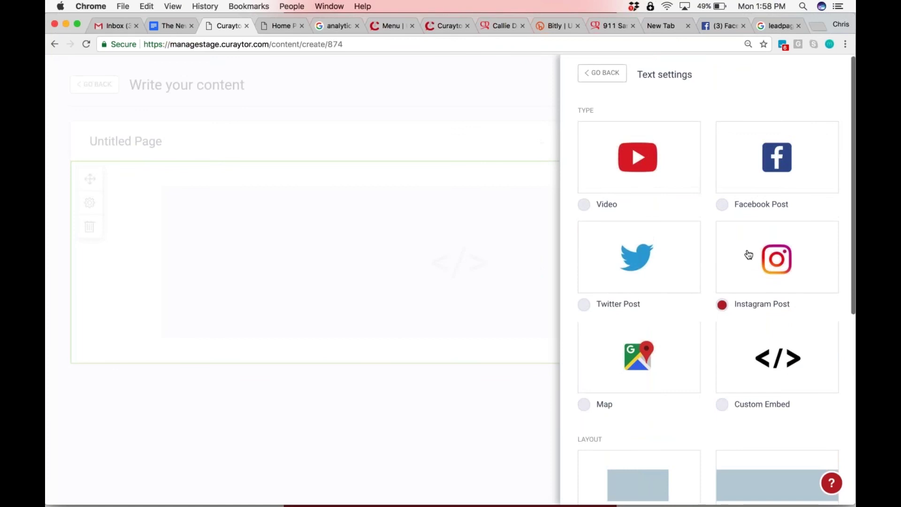
{"action": "left_click", "coordinate": [776, 159]}
{"action": "left_click", "coordinate": [610, 281]}
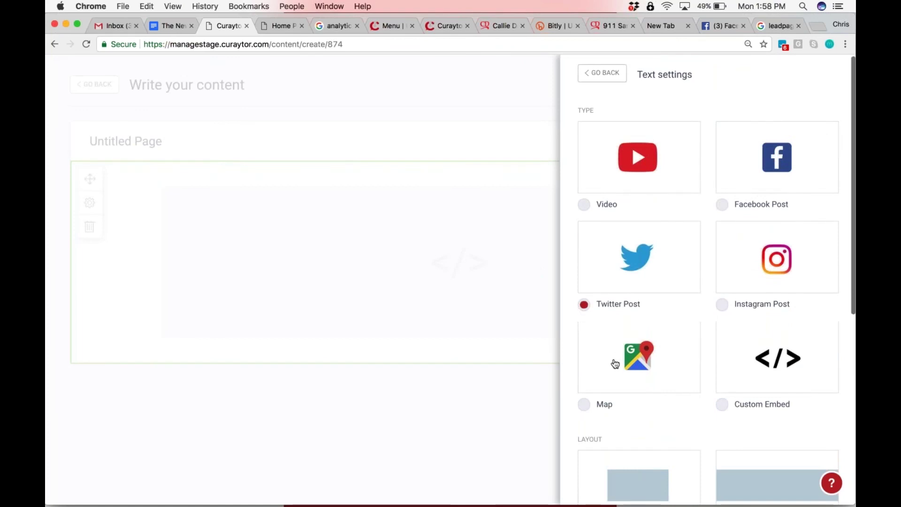
{"action": "left_click", "coordinate": [614, 360]}
{"action": "scroll", "coordinate": [615, 364], "scroll_direction": "down", "scroll_amount": 3}
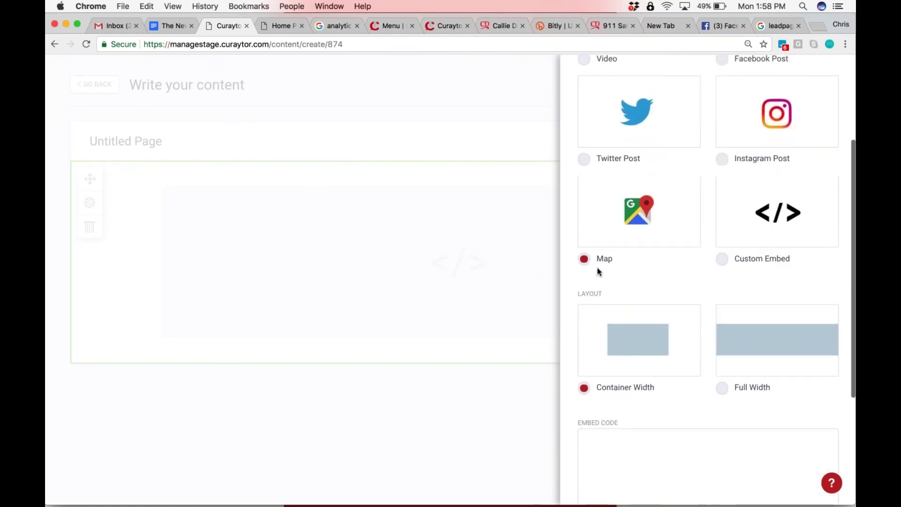
{"action": "scroll", "coordinate": [653, 287], "scroll_direction": "down", "scroll_amount": 1}
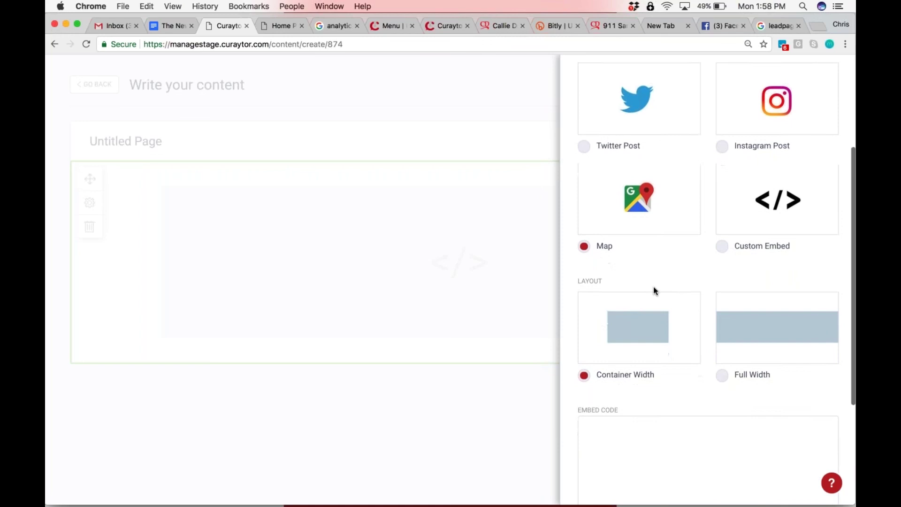
{"action": "left_click", "coordinate": [754, 207]}
{"action": "scroll", "coordinate": [666, 237], "scroll_direction": "up", "scroll_amount": 1}
{"action": "scroll", "coordinate": [752, 243], "scroll_direction": "up", "scroll_amount": 2}
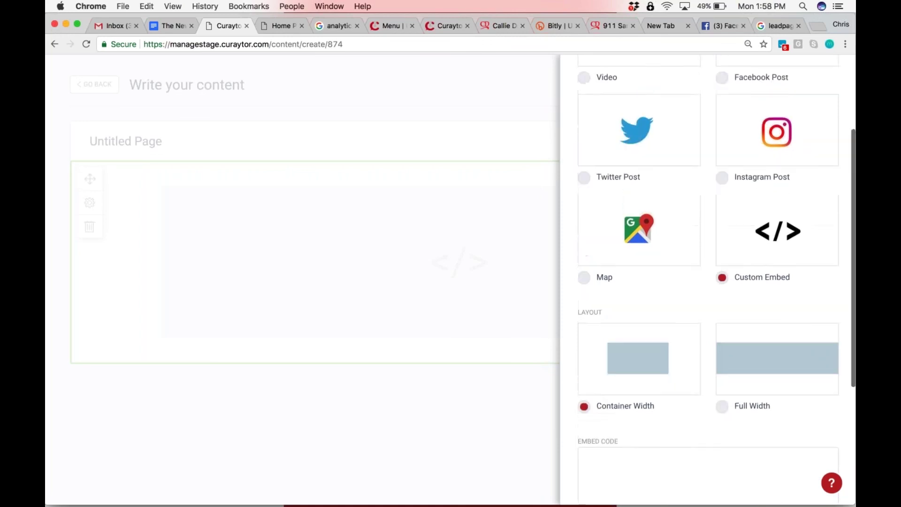
{"action": "scroll", "coordinate": [752, 243], "scroll_direction": "down", "scroll_amount": 3}
{"action": "scroll", "coordinate": [709, 282], "scroll_direction": "down", "scroll_amount": 3}
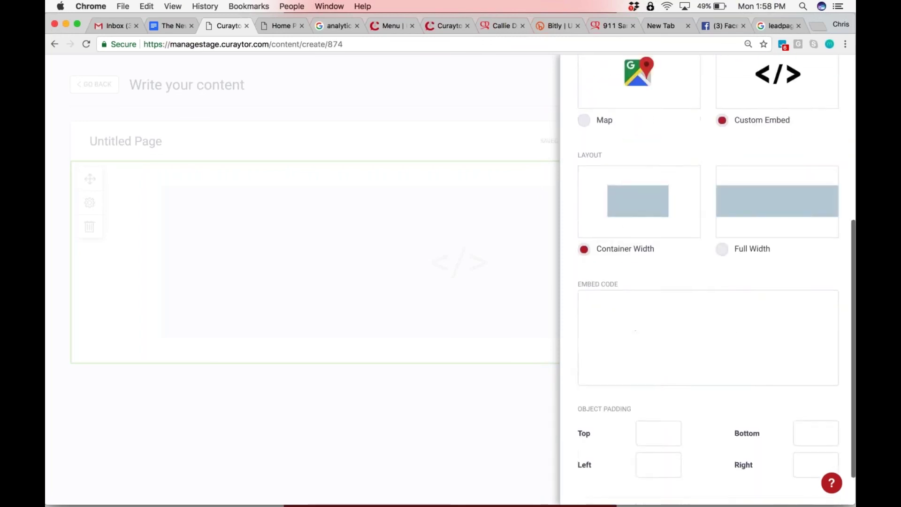
{"action": "scroll", "coordinate": [708, 282], "scroll_direction": "up", "scroll_amount": 3}
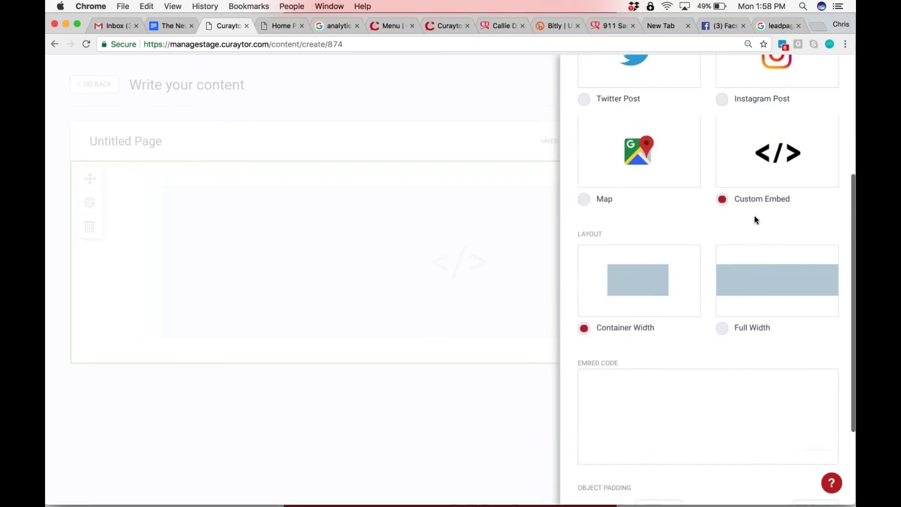
{"action": "scroll", "coordinate": [754, 215], "scroll_direction": "up", "scroll_amount": 3}
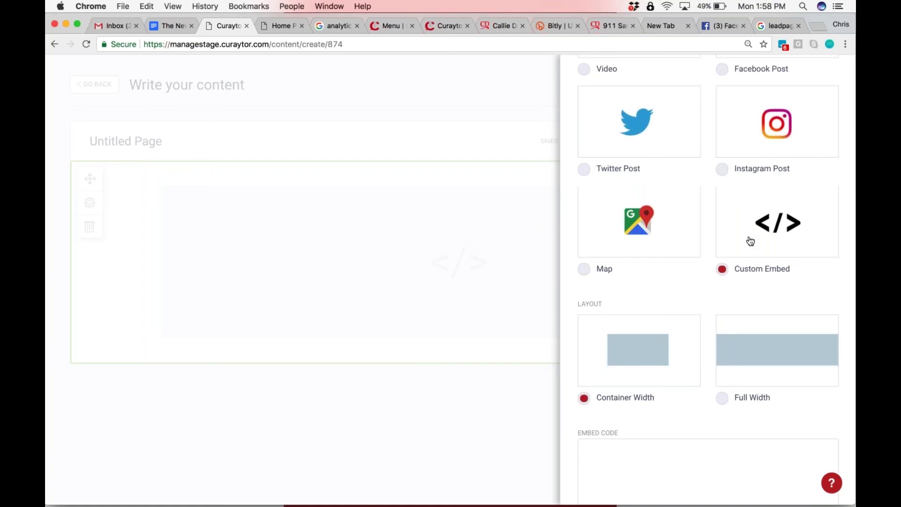
{"action": "scroll", "coordinate": [750, 240], "scroll_direction": "up", "scroll_amount": 5}
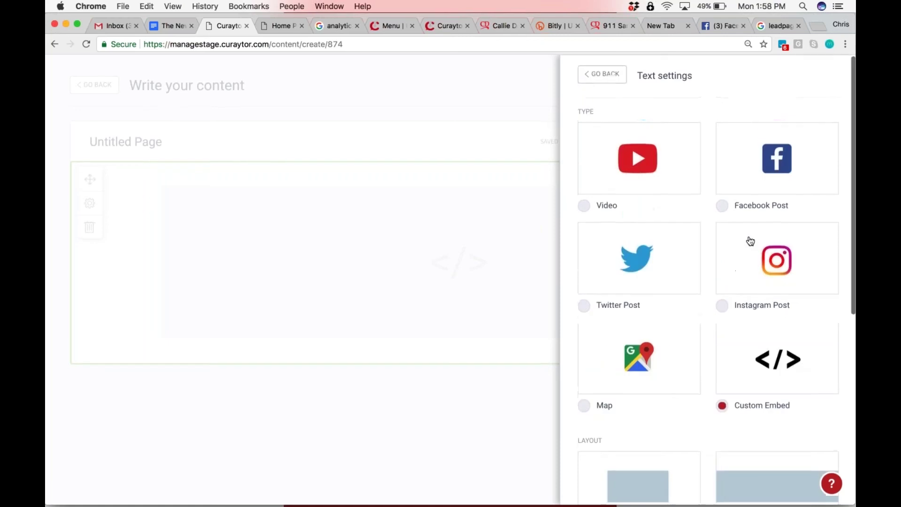
{"action": "left_click", "coordinate": [606, 68]}
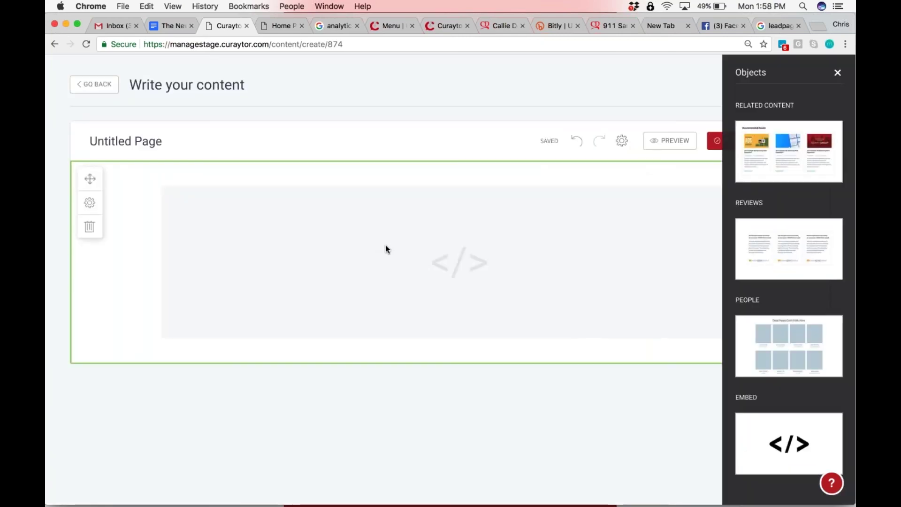
Save the embed settings with the Embed Code box left empty after undoing a pasted address
{"action": "left_click", "coordinate": [89, 203]}
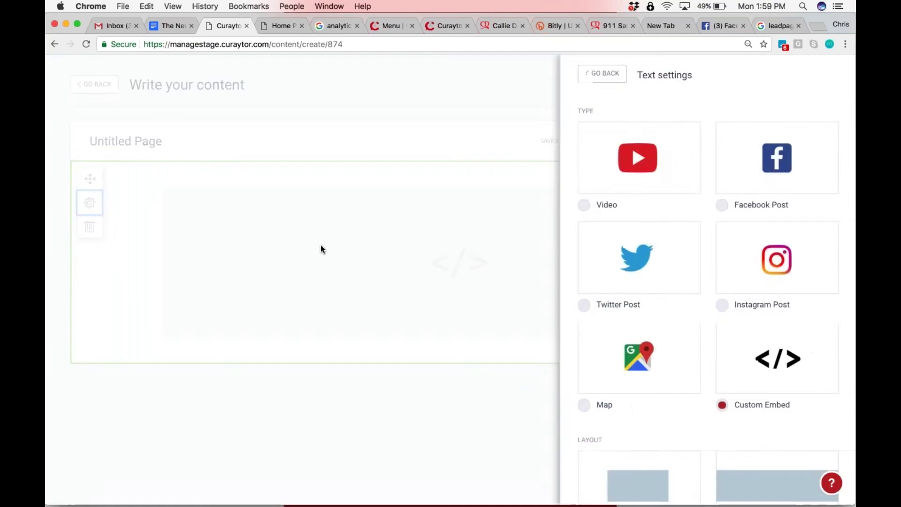
{"action": "scroll", "coordinate": [657, 282], "scroll_direction": "down", "scroll_amount": 7}
{"action": "left_click", "coordinate": [594, 308]}
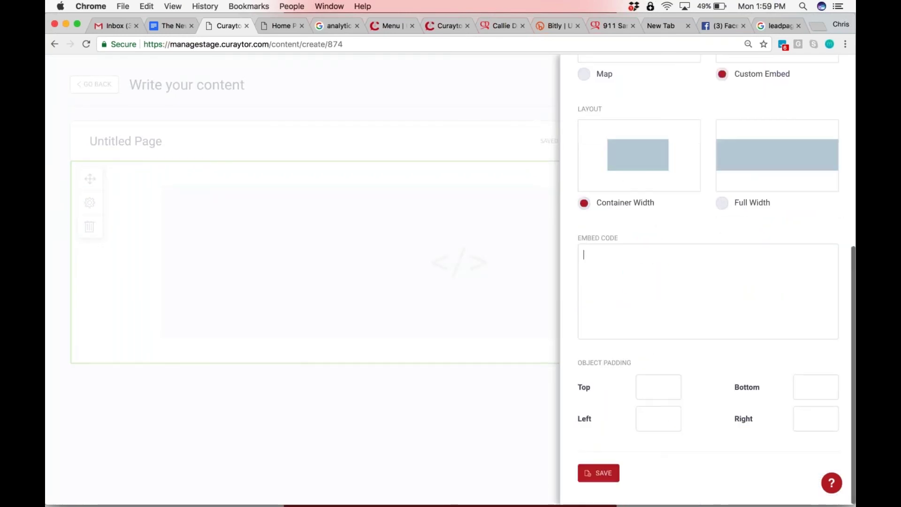
{"action": "left_click", "coordinate": [592, 473]}
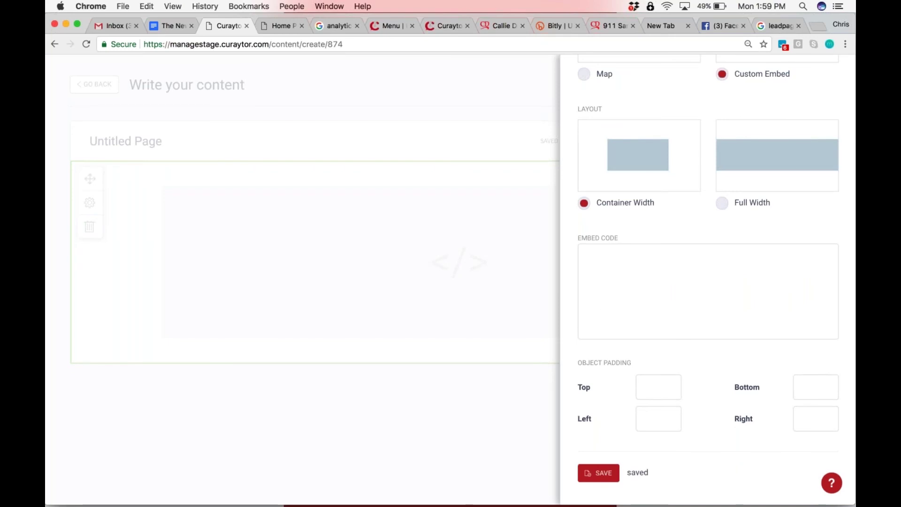
{"action": "type", "text": "joetaylorgroup.com/3bed2bath"}
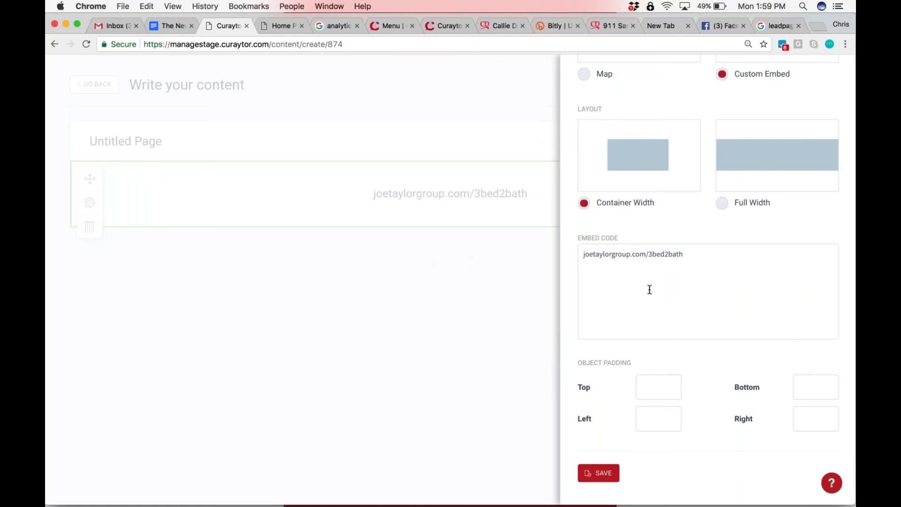
{"action": "key", "text": "super+z"}
{"action": "scroll", "coordinate": [591, 289], "scroll_direction": "up", "scroll_amount": 7}
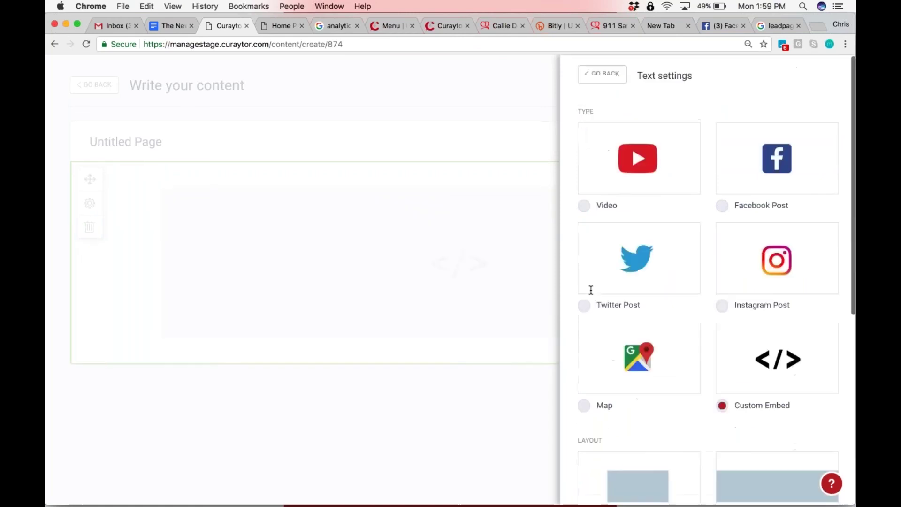
{"action": "scroll", "coordinate": [591, 290], "scroll_direction": "down", "scroll_amount": 7}
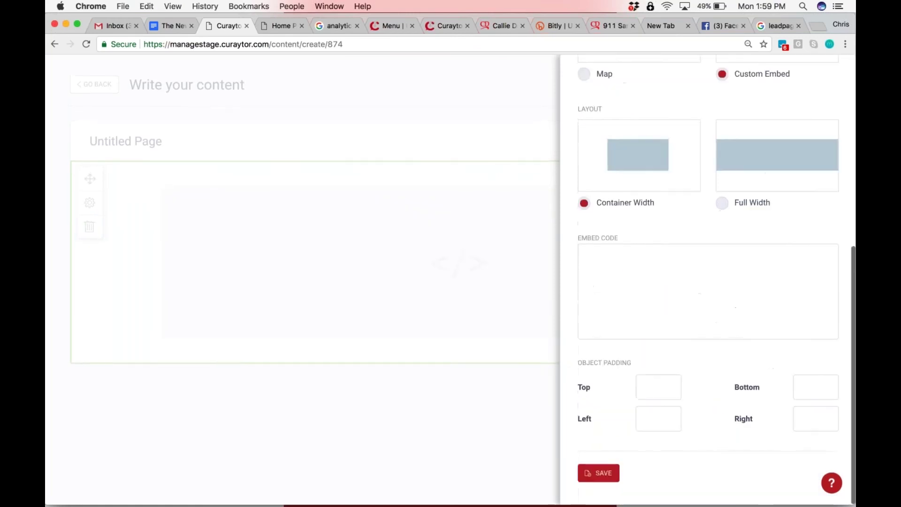
{"action": "left_click", "coordinate": [595, 479]}
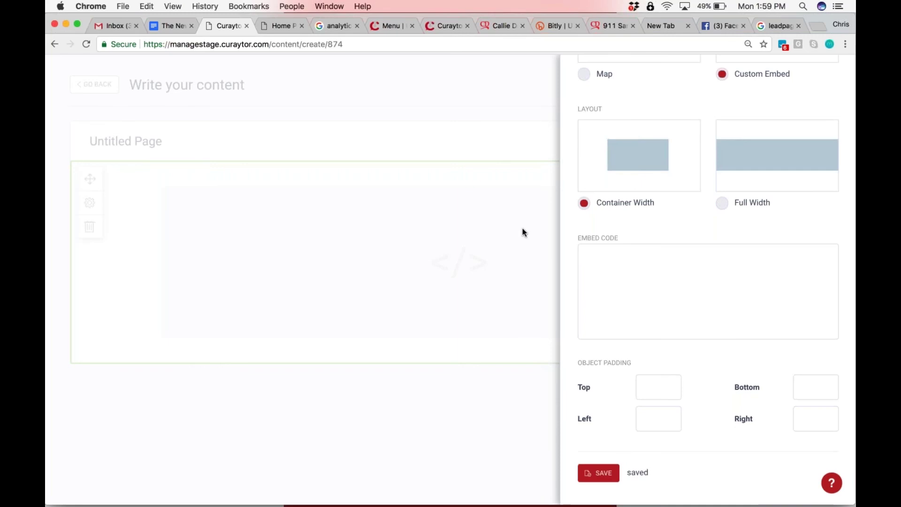
Close the embed settings and the Objects sidebar to view the plain page
{"action": "left_click", "coordinate": [478, 438]}
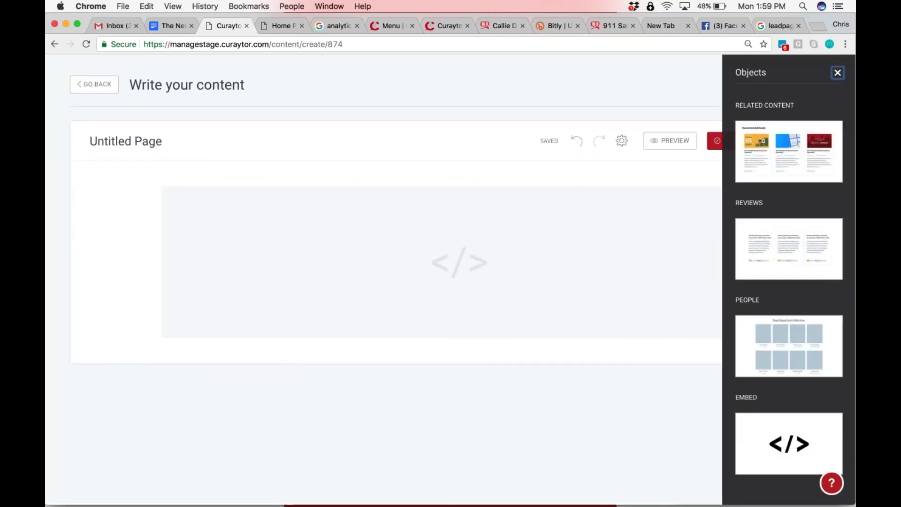
{"action": "left_click", "coordinate": [837, 72]}
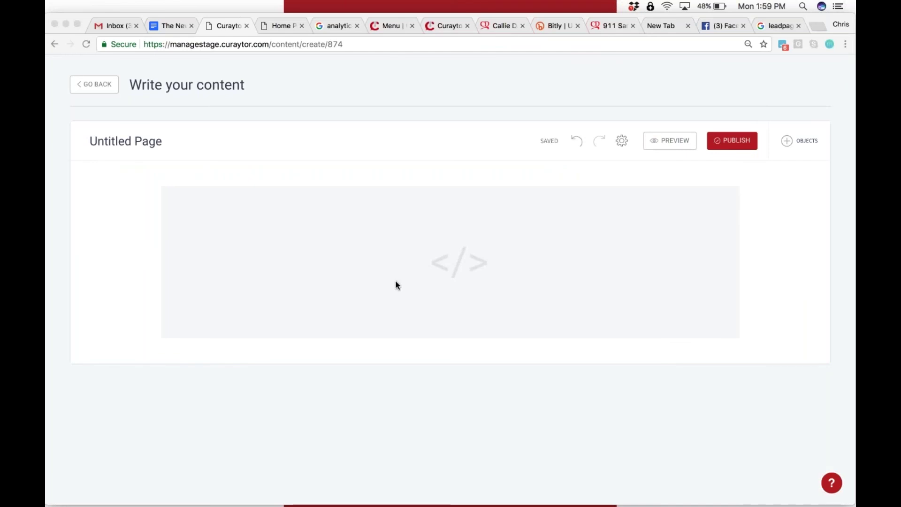
{"action": "key", "text": "ctrl+Up"}
In Slack's direct message, open the 2.21.32 PM Brain screenshot at full size
{"action": "left_click", "coordinate": [566, 285]}
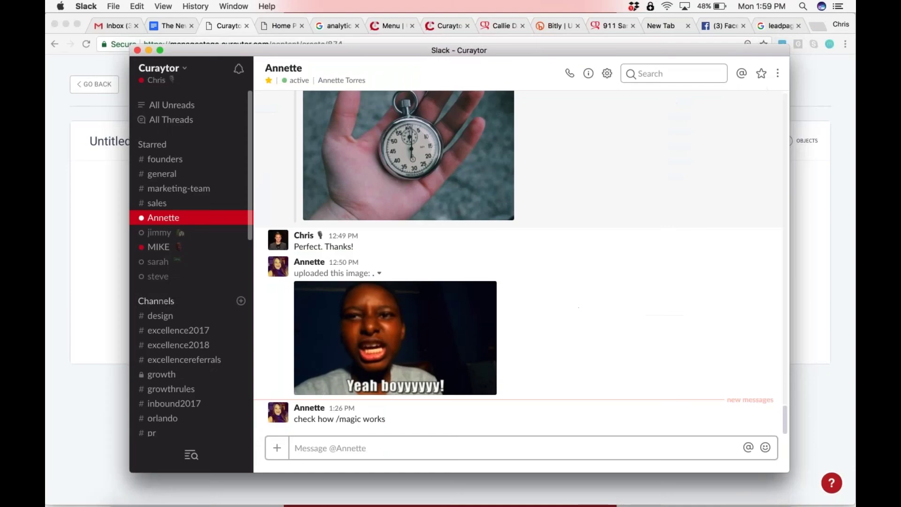
{"action": "left_click", "coordinate": [200, 233]}
{"action": "scroll", "coordinate": [516, 310], "scroll_direction": "up", "scroll_amount": 15}
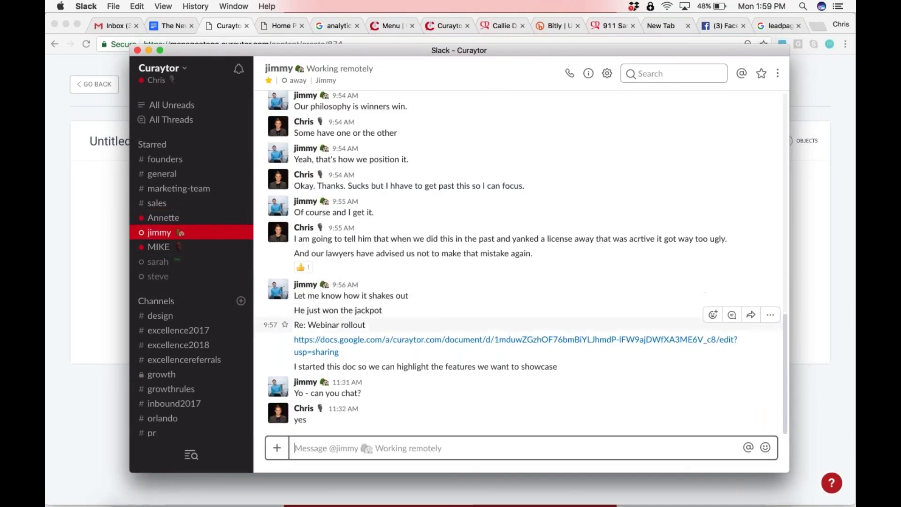
{"action": "scroll", "coordinate": [516, 303], "scroll_direction": "up", "scroll_amount": 10}
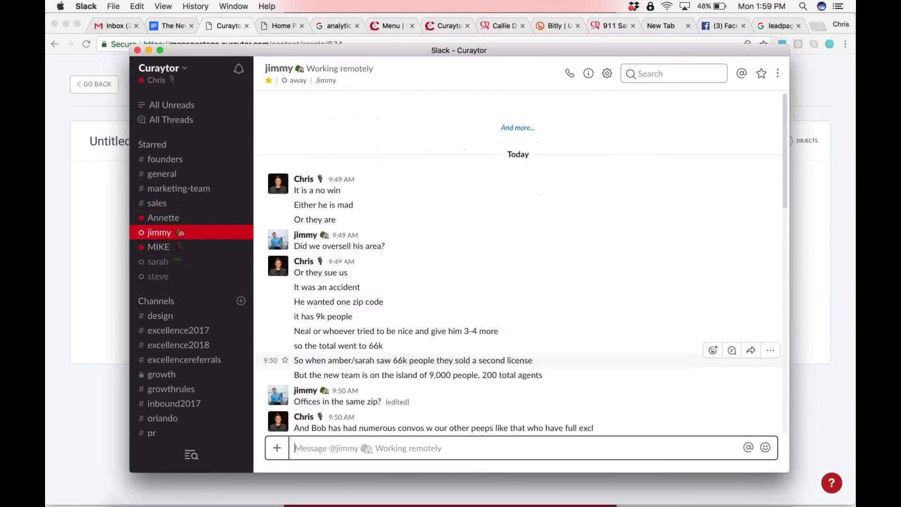
{"action": "scroll", "coordinate": [517, 303], "scroll_direction": "up", "scroll_amount": 10}
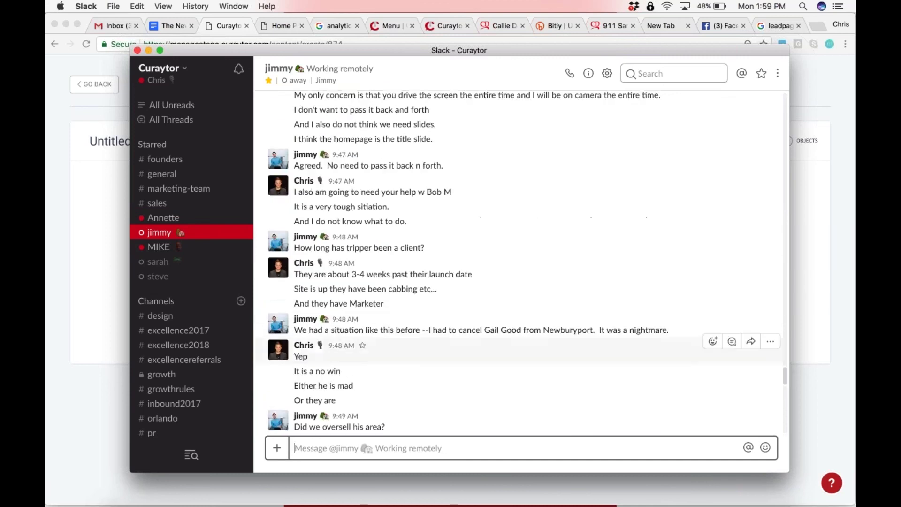
{"action": "scroll", "coordinate": [516, 302], "scroll_direction": "up", "scroll_amount": 15}
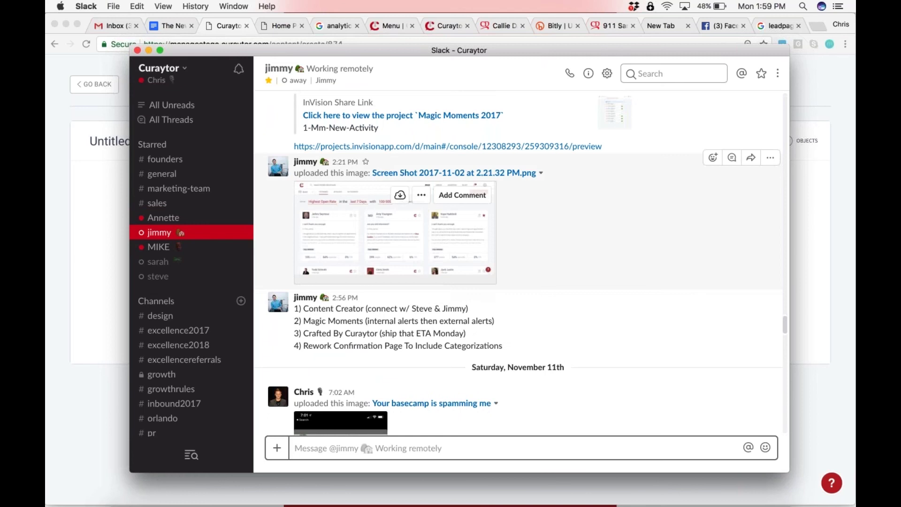
{"action": "left_click", "coordinate": [357, 235]}
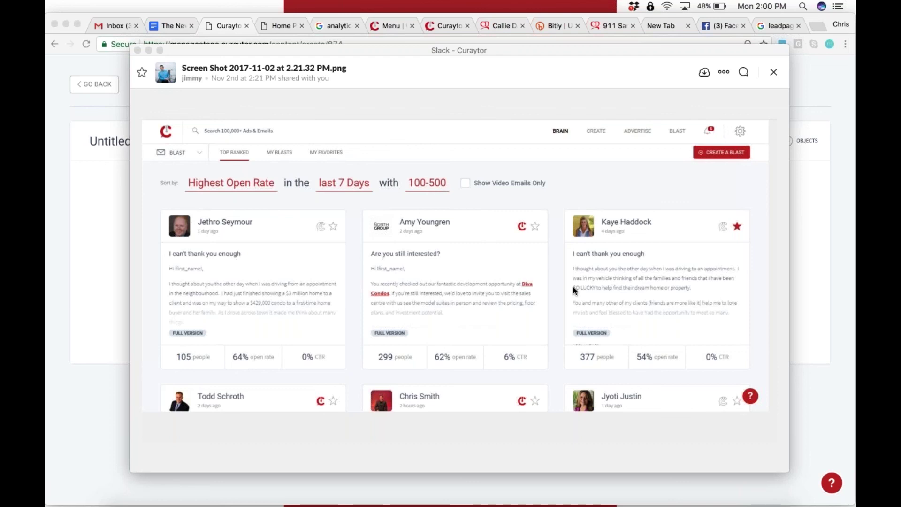
Log in to Curaytor with the account e-mail and password
{"action": "left_click", "coordinate": [264, 26]}
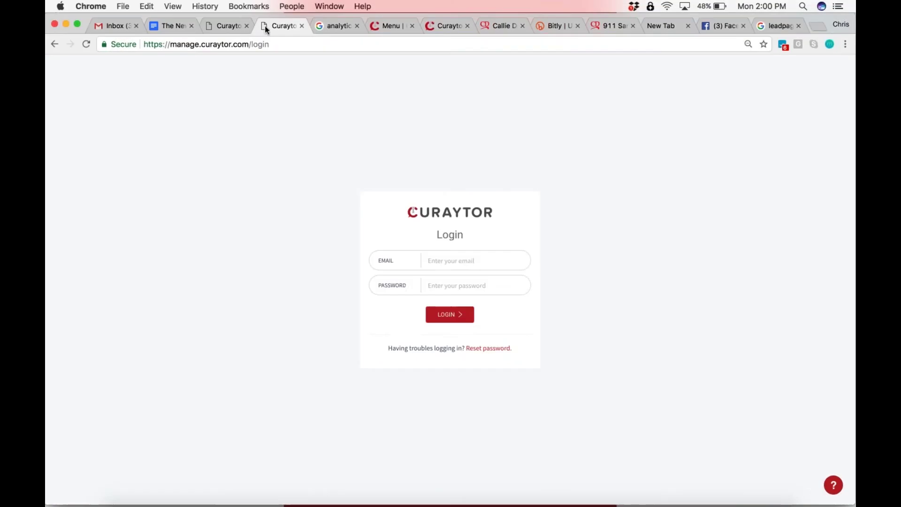
{"action": "left_click", "coordinate": [447, 263]}
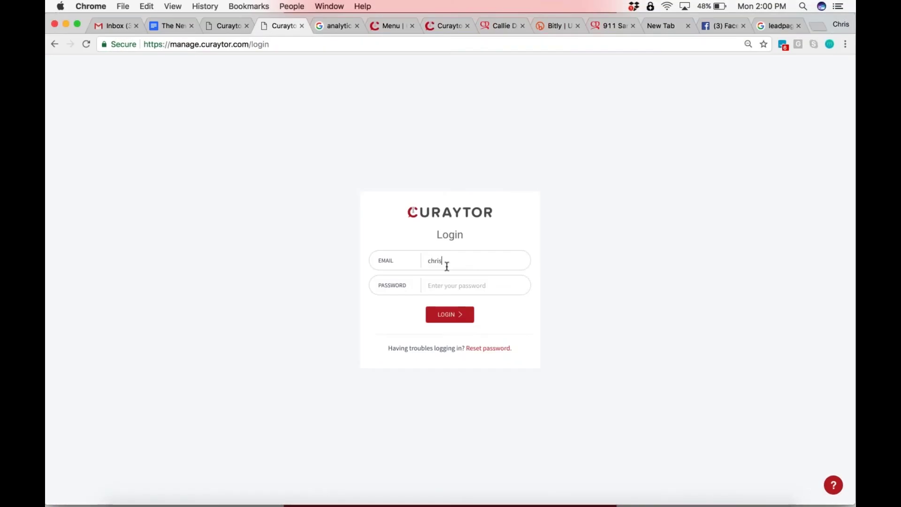
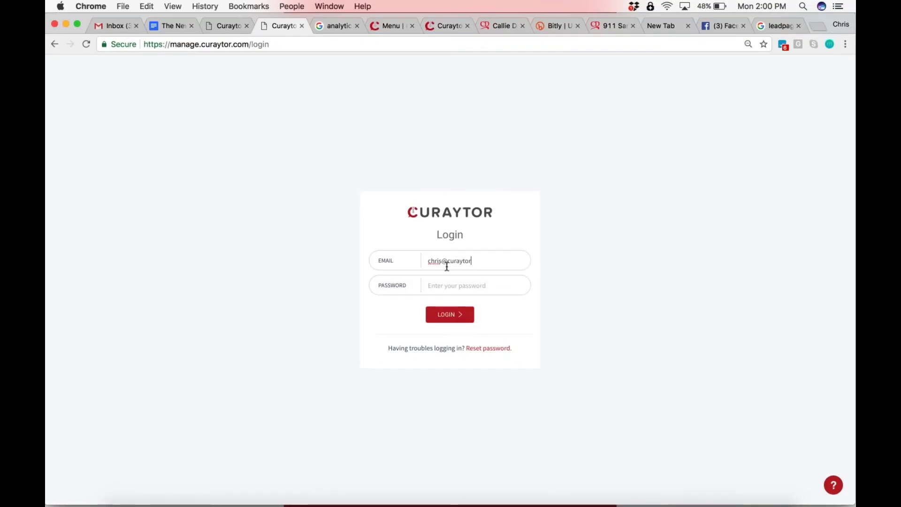
{"action": "key", "text": "Tab"}
{"action": "type", "text": "•"}
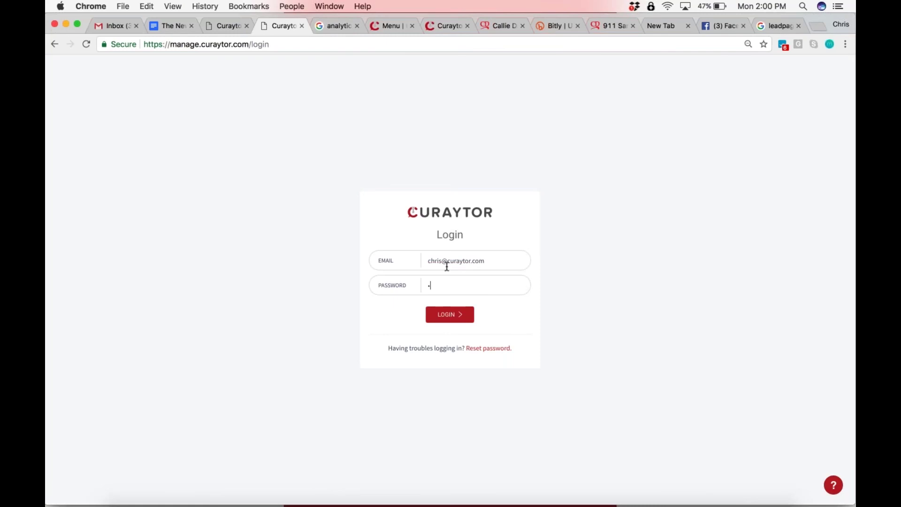
{"action": "type", "text": "••••••••••"}
{"action": "key", "text": "Return"}
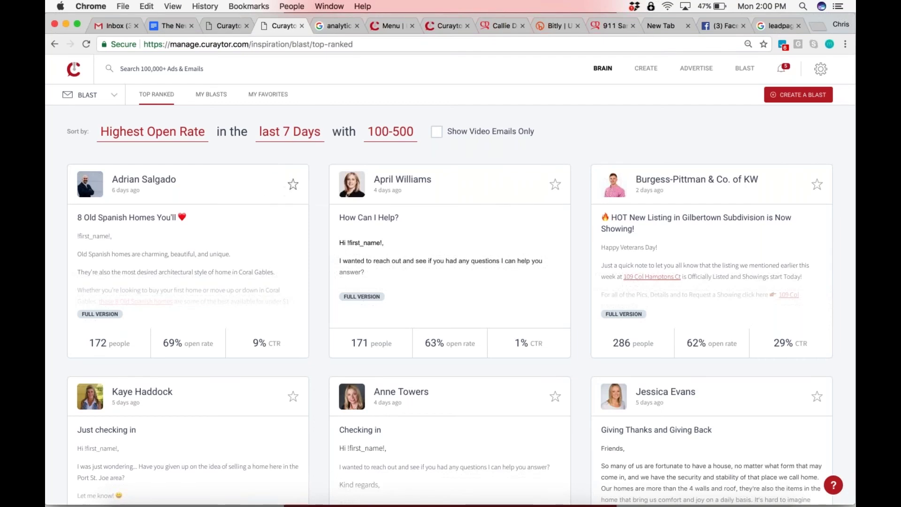
Favorite the first Top Ranked blast card, then remove it from favorites
{"action": "left_click", "coordinate": [292, 187]}
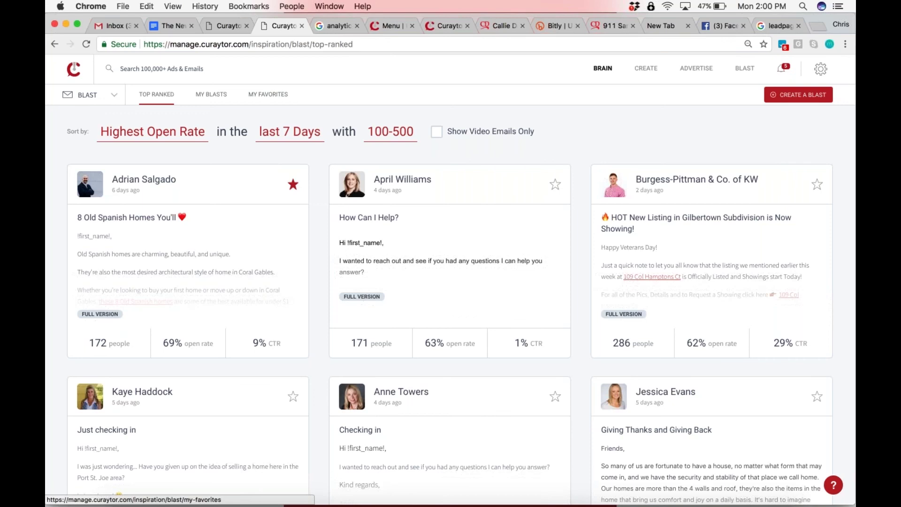
{"action": "left_click", "coordinate": [292, 184]}
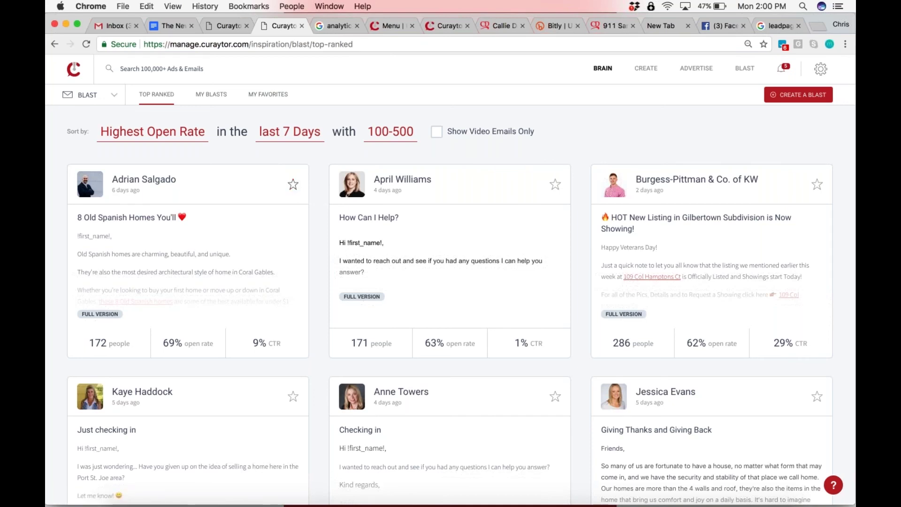
{"action": "key", "text": "ctrl+Up"}
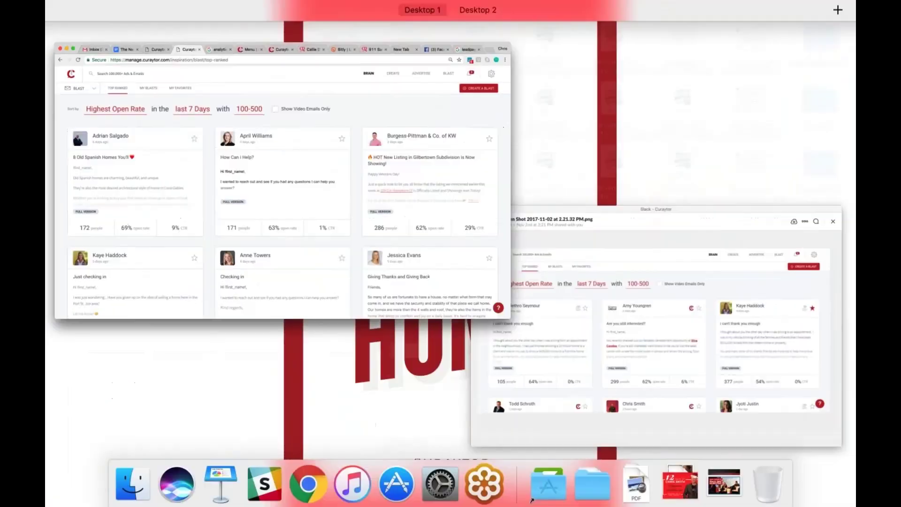
Bring up Slack's viewer with the Top Ranked blasts screenshot and zoom into the middle and first cards
{"action": "left_click", "coordinate": [599, 319]}
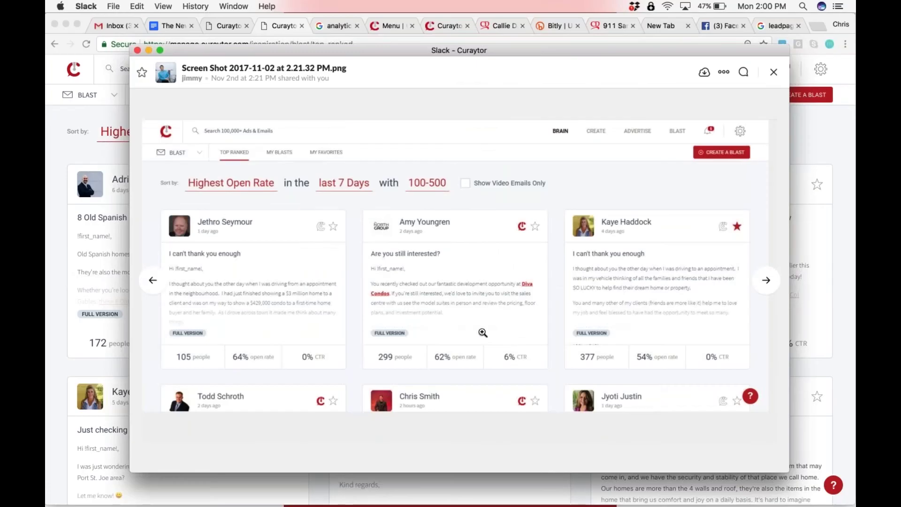
{"action": "left_click", "coordinate": [524, 229]}
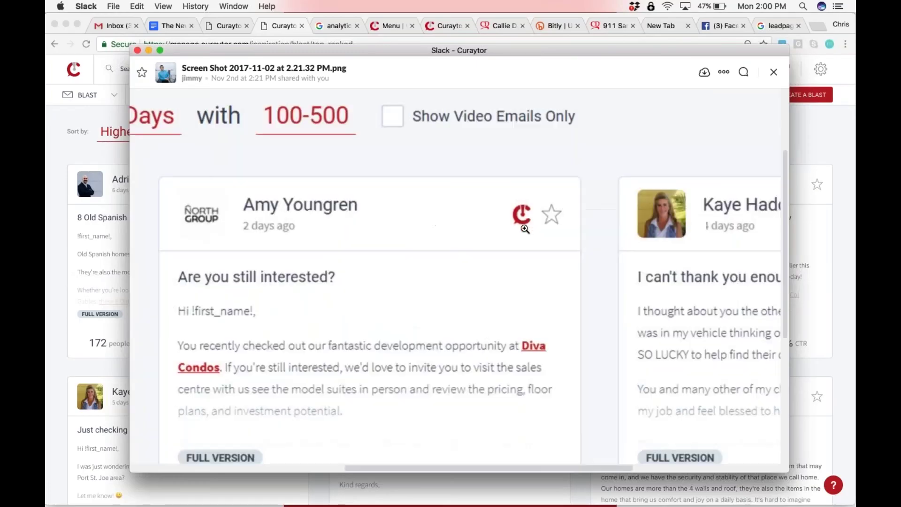
{"action": "scroll", "coordinate": [524, 229], "scroll_direction": "left", "scroll_amount": 5}
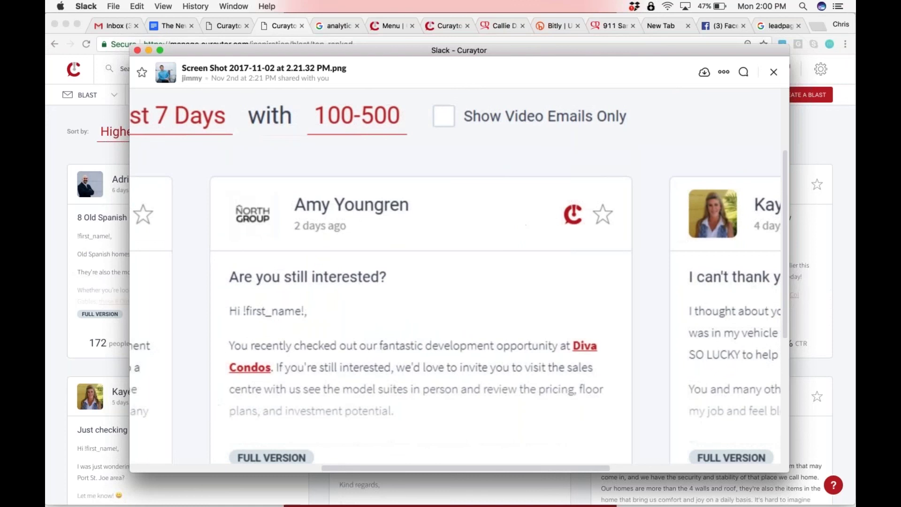
{"action": "left_click", "coordinate": [579, 212]}
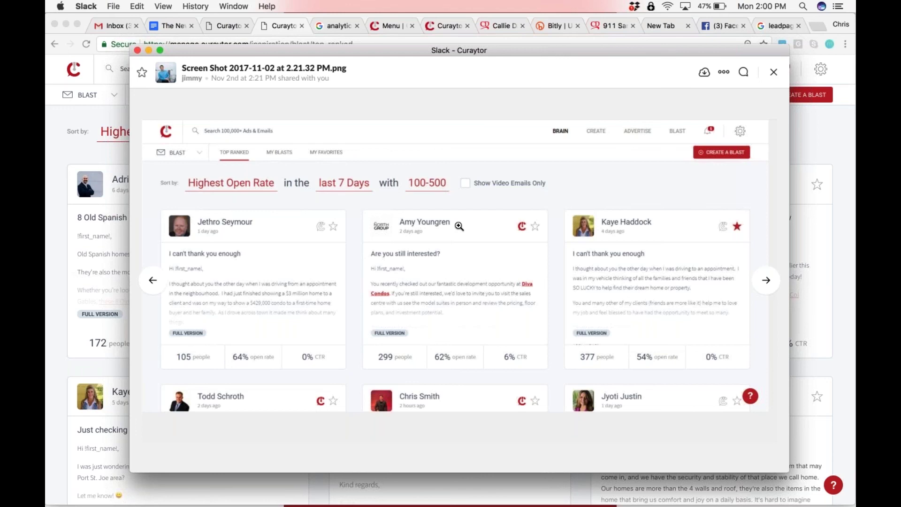
{"action": "left_click", "coordinate": [321, 227]}
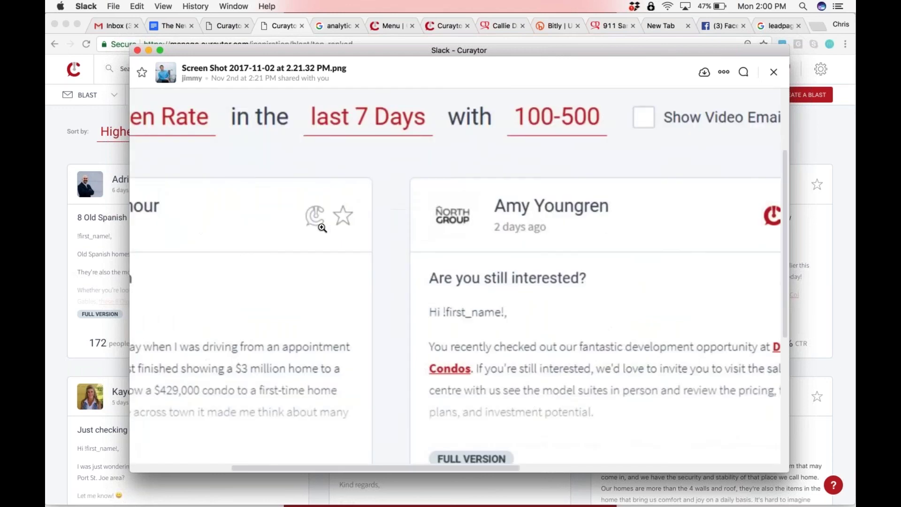
{"action": "left_click", "coordinate": [322, 228]}
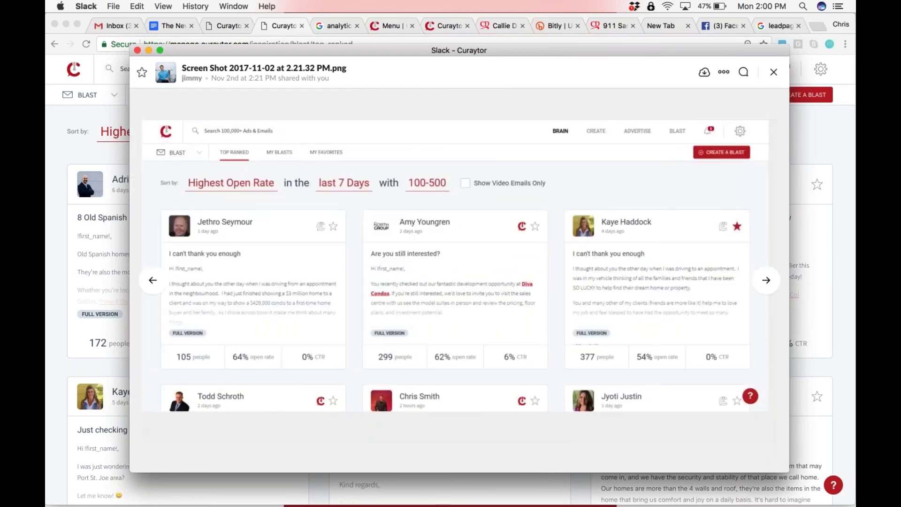
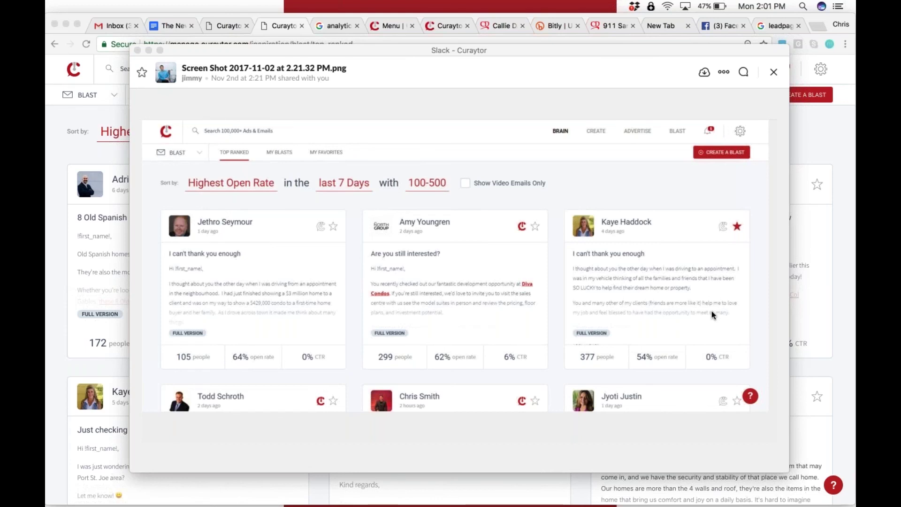
Bring the Curaytor tab forward and switch the inspiration category from BLAST to FB ADS
{"action": "left_click", "coordinate": [228, 26]}
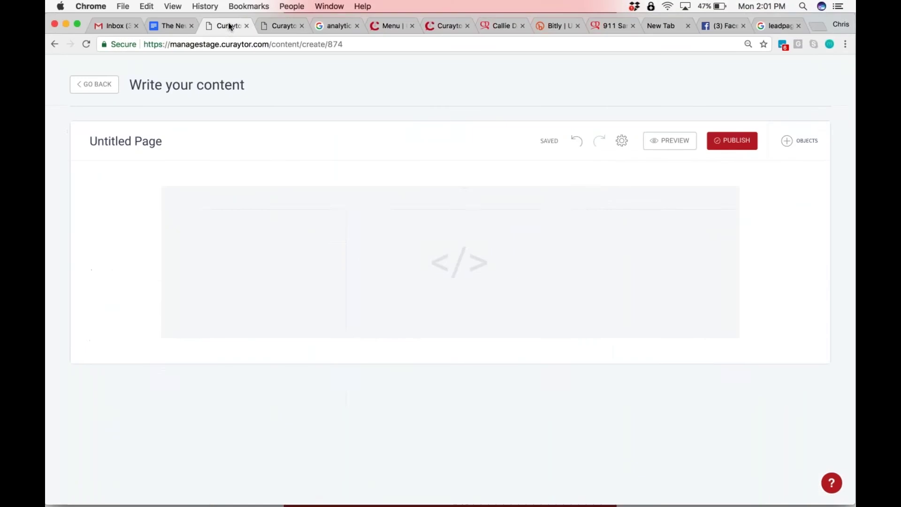
{"action": "key", "text": "ctrl+Tab"}
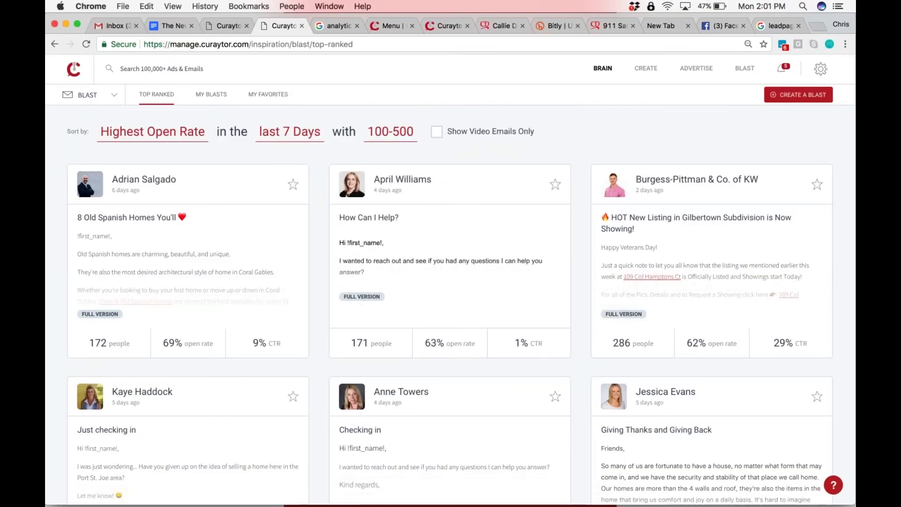
{"action": "scroll", "coordinate": [90, 98], "scroll_direction": "down", "scroll_amount": 5}
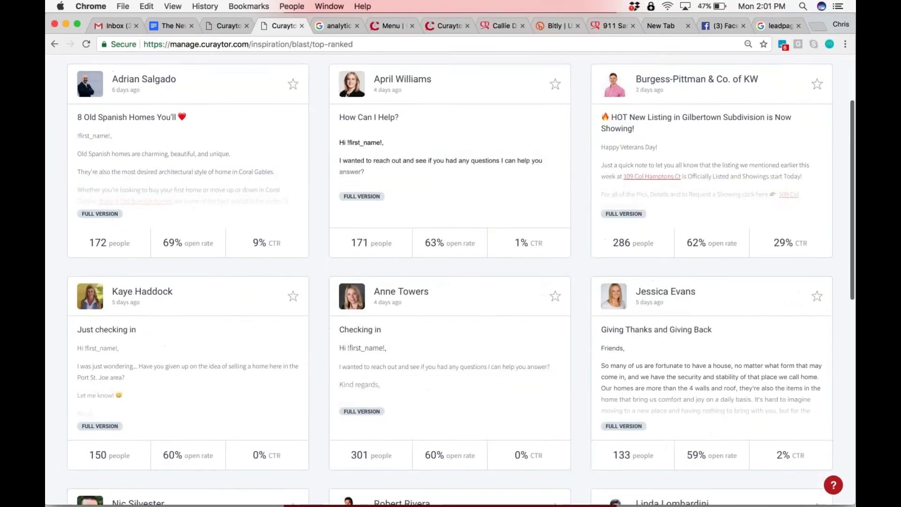
{"action": "scroll", "coordinate": [96, 94], "scroll_direction": "up", "scroll_amount": 5}
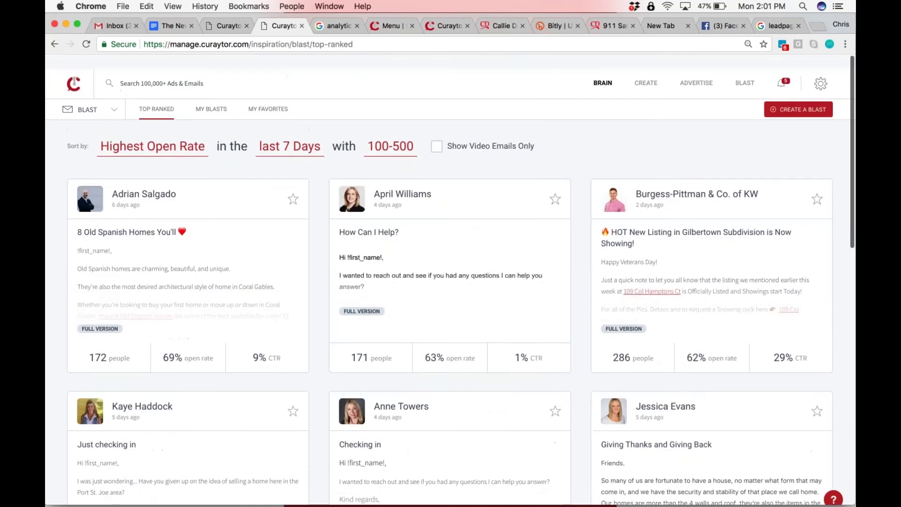
{"action": "mouse_move", "coordinate": [95, 94]}
{"action": "left_click", "coordinate": [89, 116]}
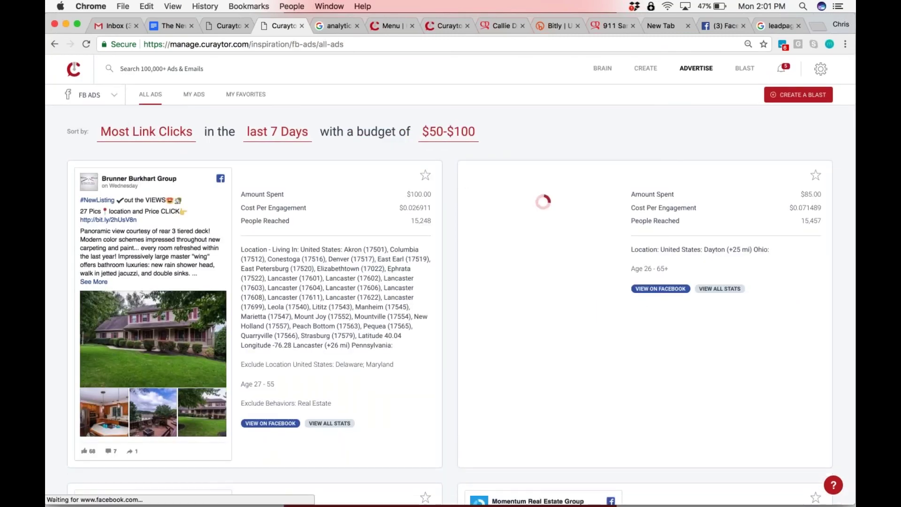
Change the Facebook ads budget filter from $50-$100 to Any budget and browse the results
{"action": "left_click", "coordinate": [448, 131]}
{"action": "left_click", "coordinate": [449, 275]}
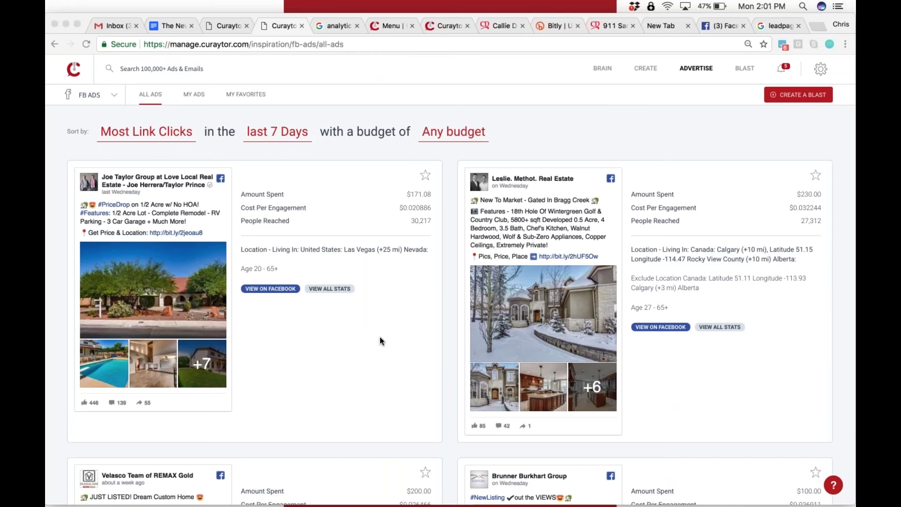
{"action": "scroll", "coordinate": [380, 340], "scroll_direction": "down", "scroll_amount": 6}
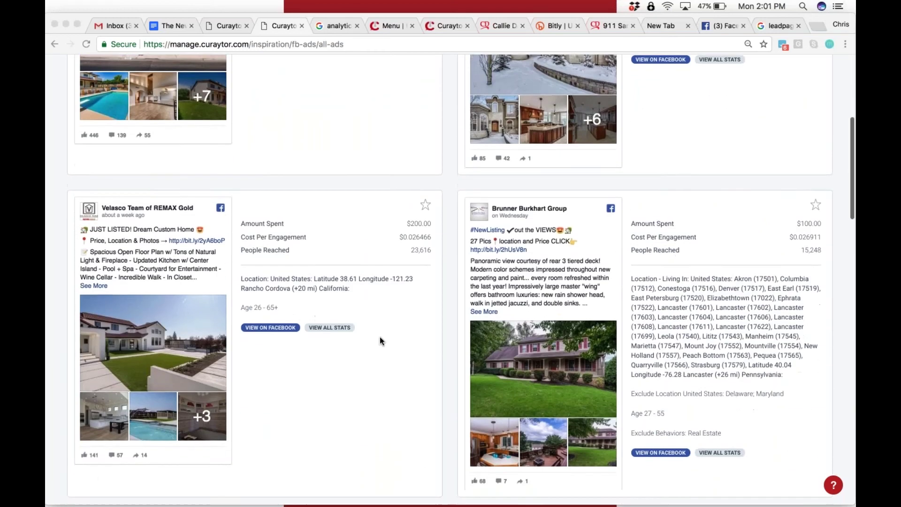
{"action": "scroll", "coordinate": [380, 337], "scroll_direction": "down", "scroll_amount": 1}
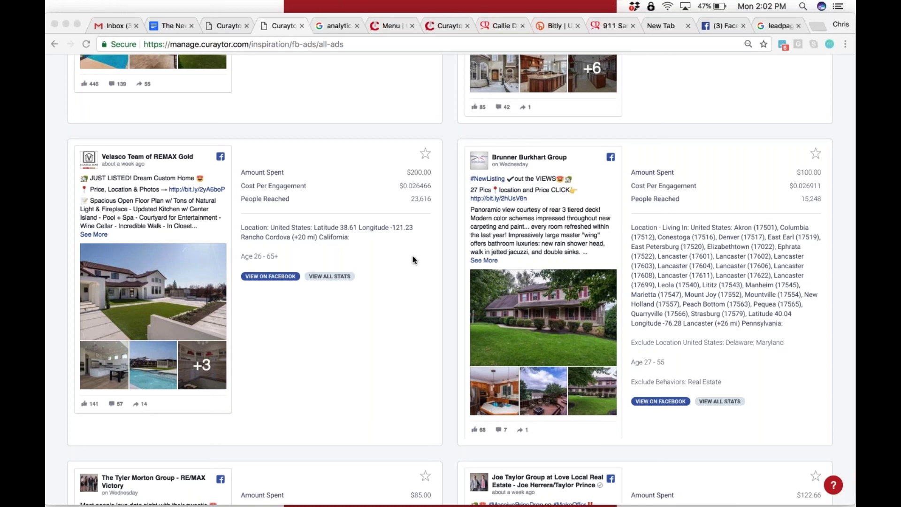
{"action": "scroll", "coordinate": [413, 259], "scroll_direction": "down", "scroll_amount": 5}
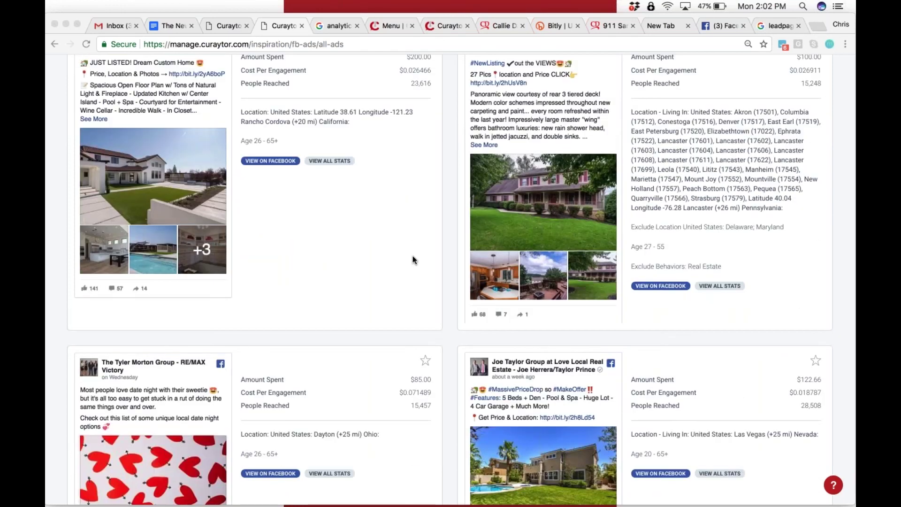
{"action": "scroll", "coordinate": [412, 260], "scroll_direction": "down", "scroll_amount": 6}
{"action": "scroll", "coordinate": [413, 258], "scroll_direction": "down", "scroll_amount": 12}
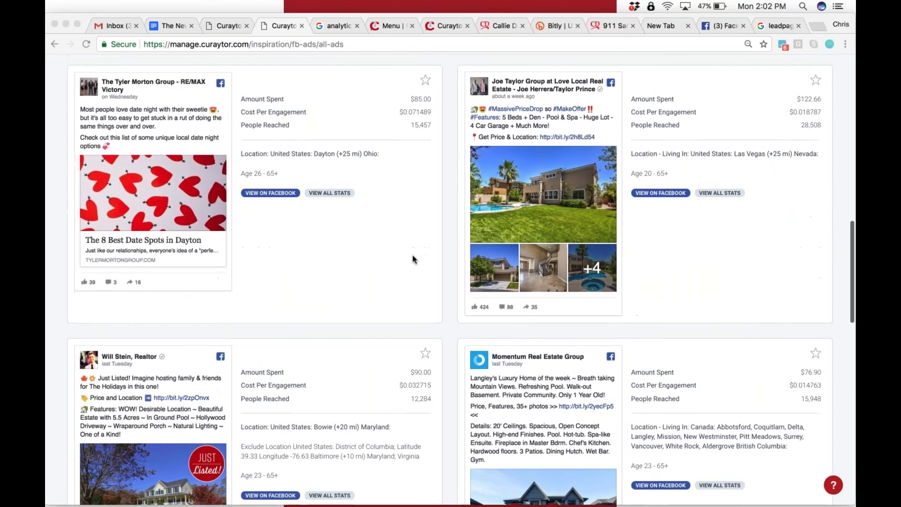
{"action": "scroll", "coordinate": [346, 316], "scroll_direction": "down", "scroll_amount": 2}
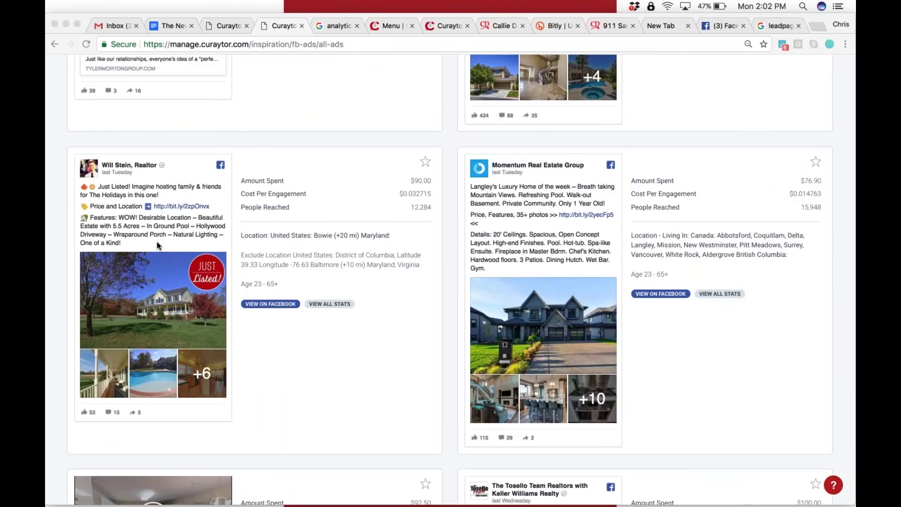
{"action": "scroll", "coordinate": [347, 211], "scroll_direction": "down", "scroll_amount": 12}
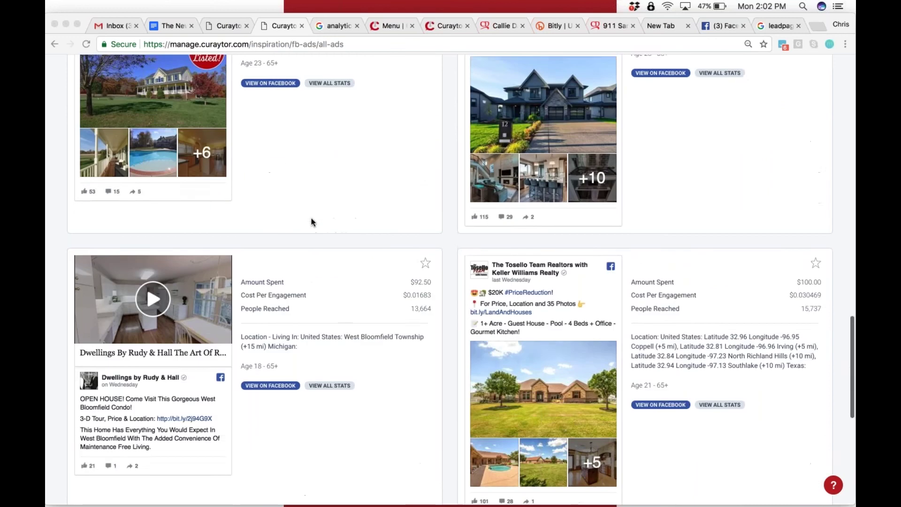
{"action": "scroll", "coordinate": [380, 205], "scroll_direction": "up", "scroll_amount": 20}
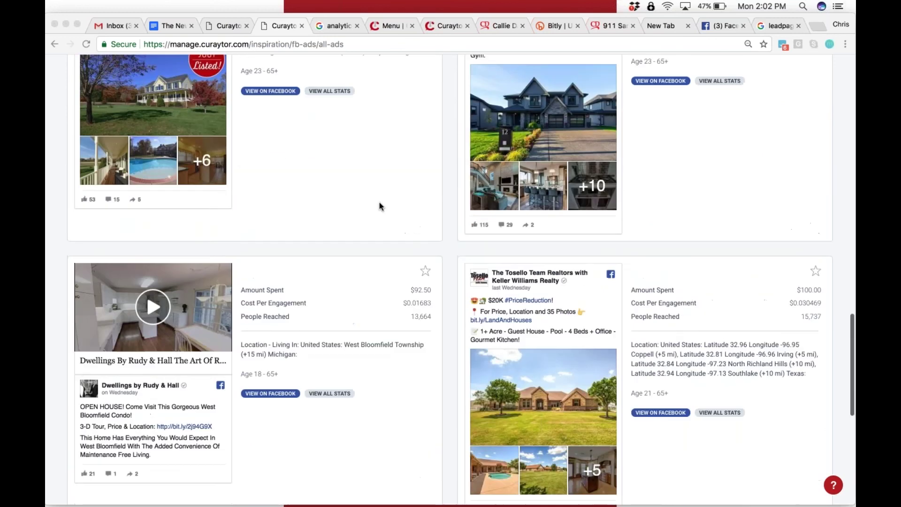
{"action": "scroll", "coordinate": [379, 205], "scroll_direction": "up", "scroll_amount": 20}
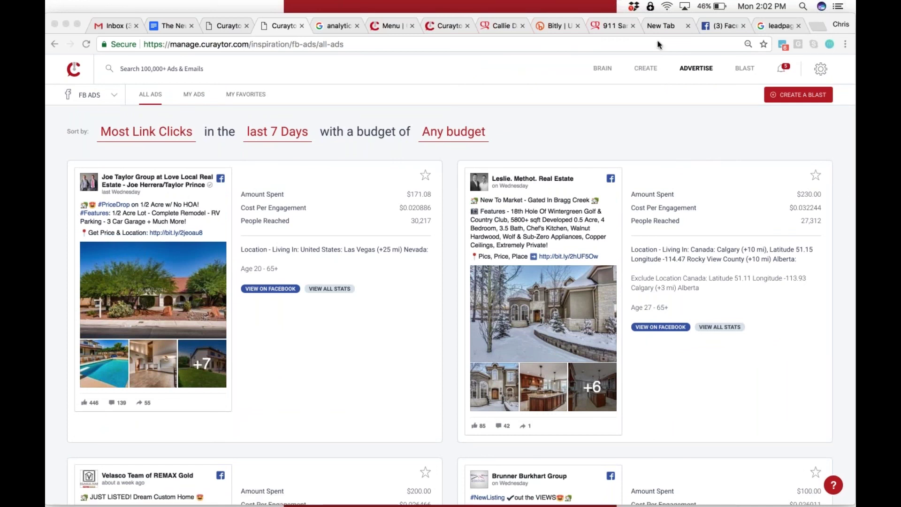
Switch the inspiration category to BLAST to view the top-ranked email blasts
{"action": "left_click", "coordinate": [340, 110]}
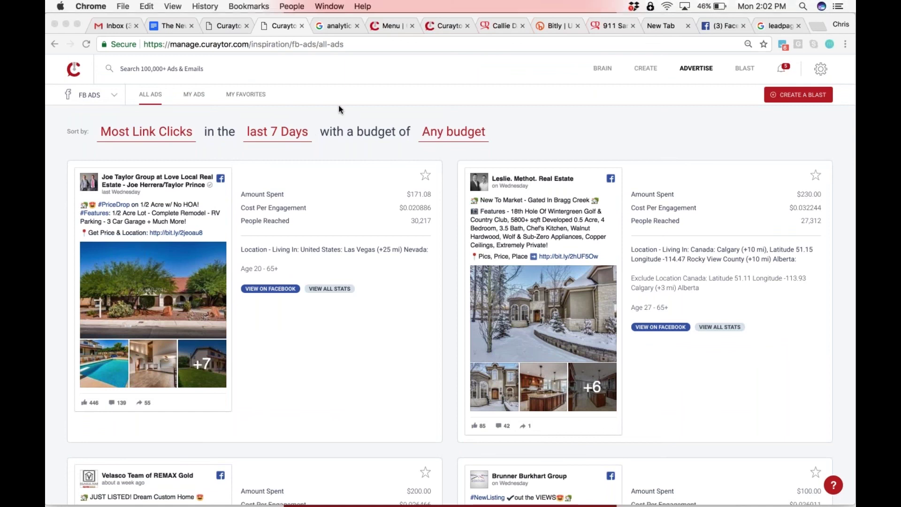
{"action": "left_click", "coordinate": [90, 96]}
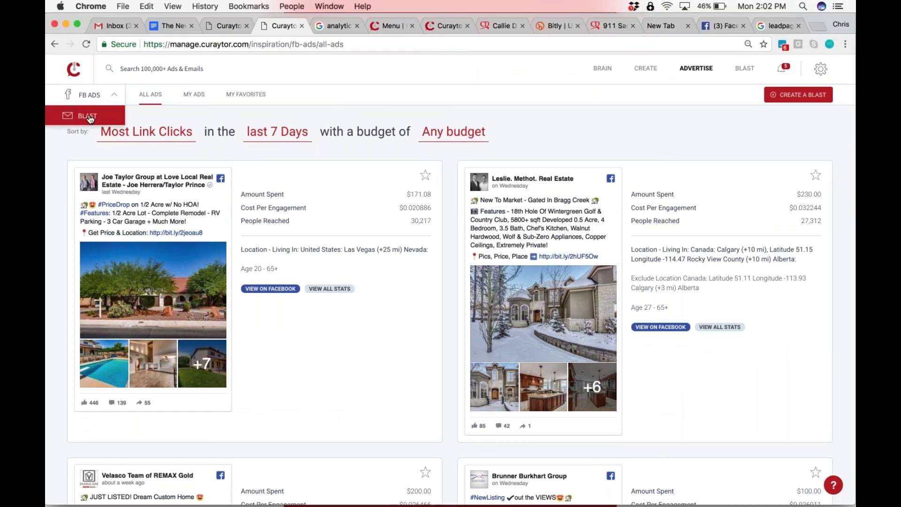
{"action": "left_click", "coordinate": [89, 117]}
{"action": "scroll", "coordinate": [89, 118], "scroll_direction": "down", "scroll_amount": 10}
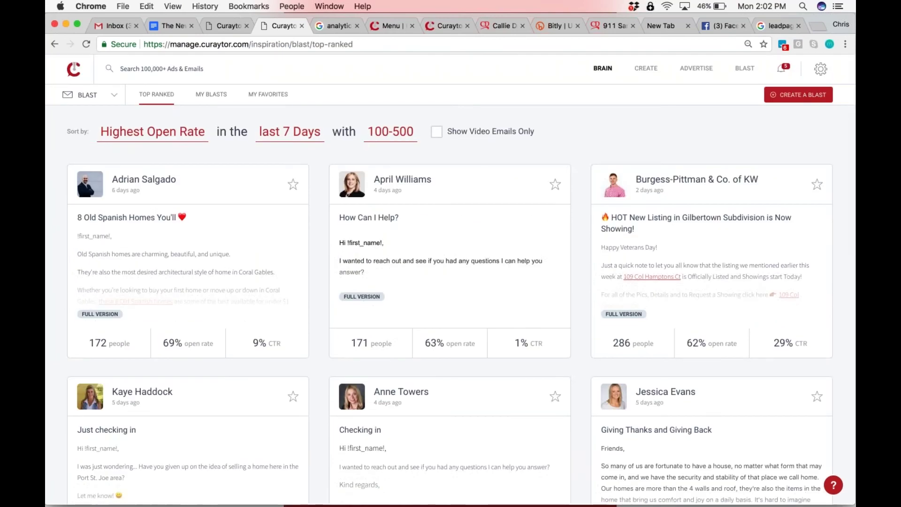
Switch back to FB ADS and browse the $50-$100 budget ads
{"action": "left_click", "coordinate": [86, 91]}
{"action": "left_click", "coordinate": [80, 115]}
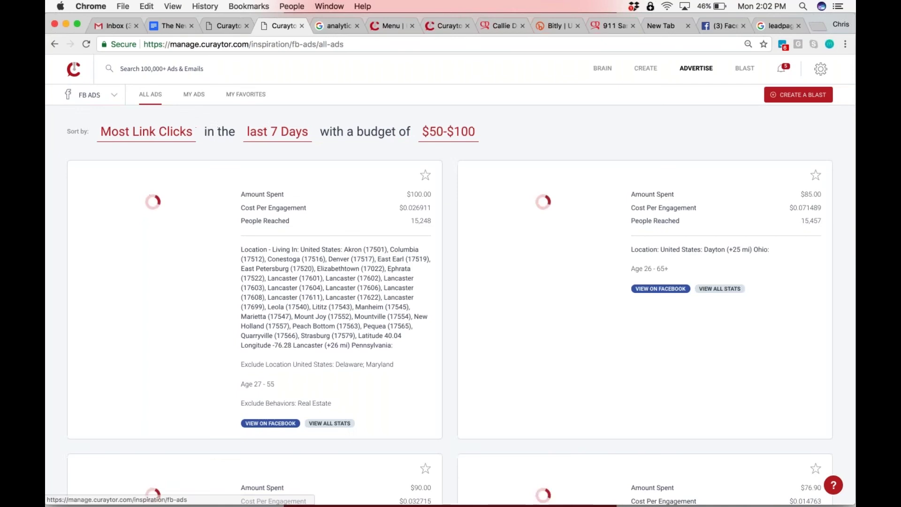
{"action": "scroll", "coordinate": [450, 279], "scroll_direction": "down", "scroll_amount": 10}
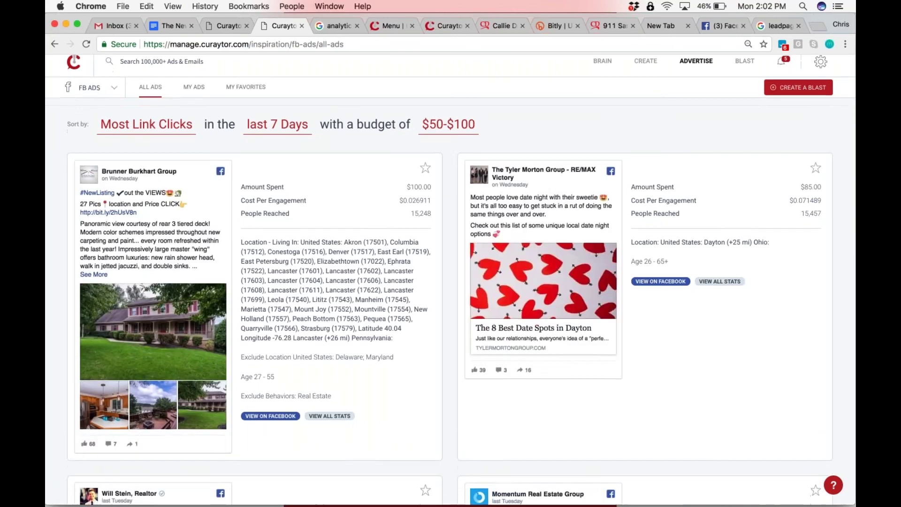
{"action": "scroll", "coordinate": [451, 280], "scroll_direction": "down", "scroll_amount": 5}
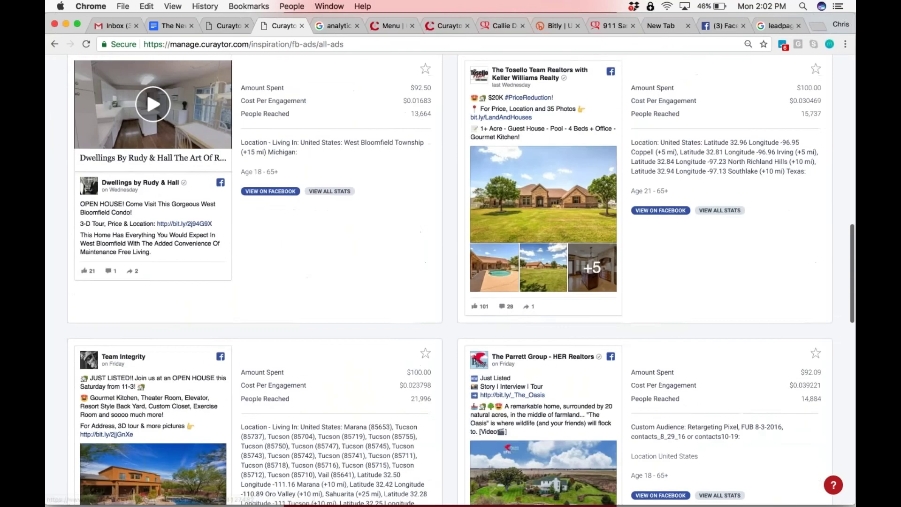
{"action": "scroll", "coordinate": [451, 280], "scroll_direction": "down", "scroll_amount": 8}
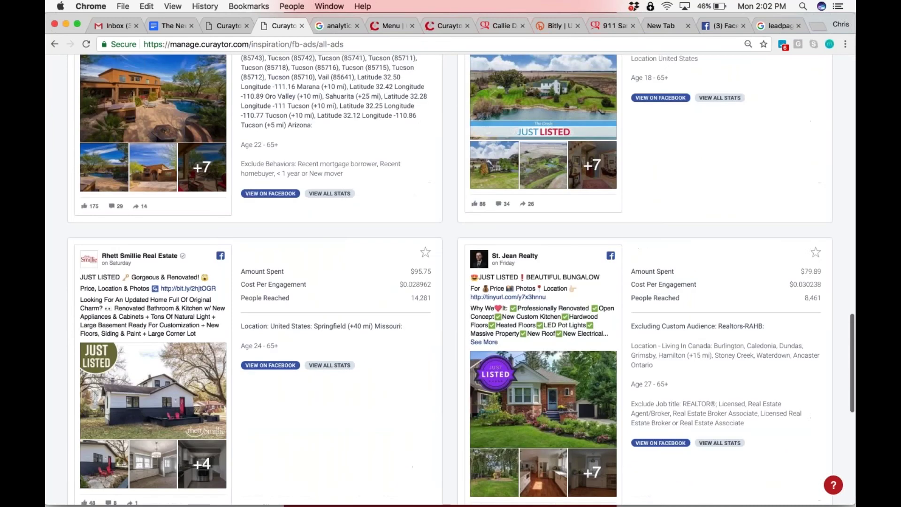
{"action": "scroll", "coordinate": [480, 277], "scroll_direction": "down", "scroll_amount": 2}
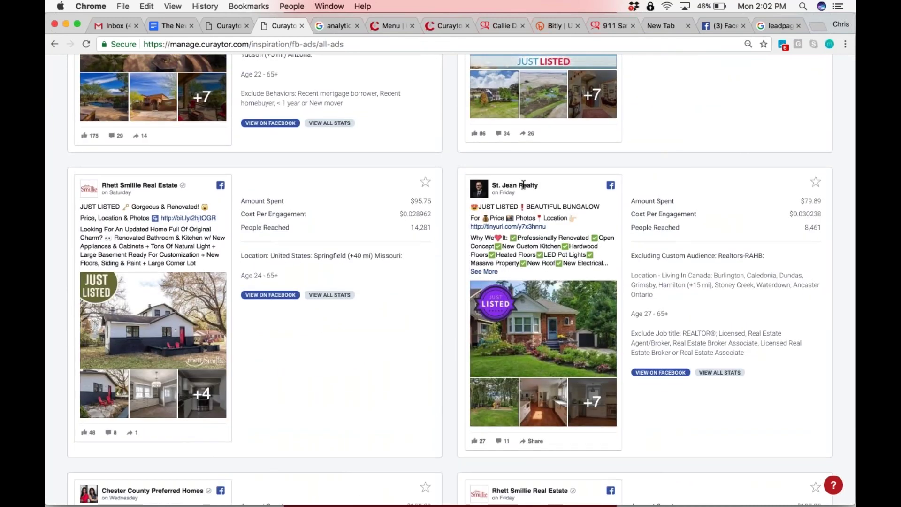
{"action": "scroll", "coordinate": [276, 332], "scroll_direction": "down", "scroll_amount": 5}
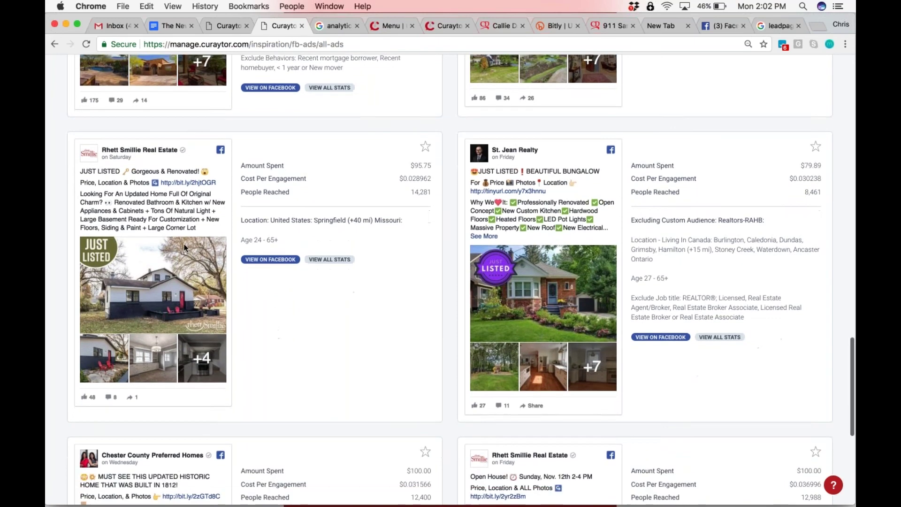
{"action": "scroll", "coordinate": [450, 282], "scroll_direction": "down", "scroll_amount": 3}
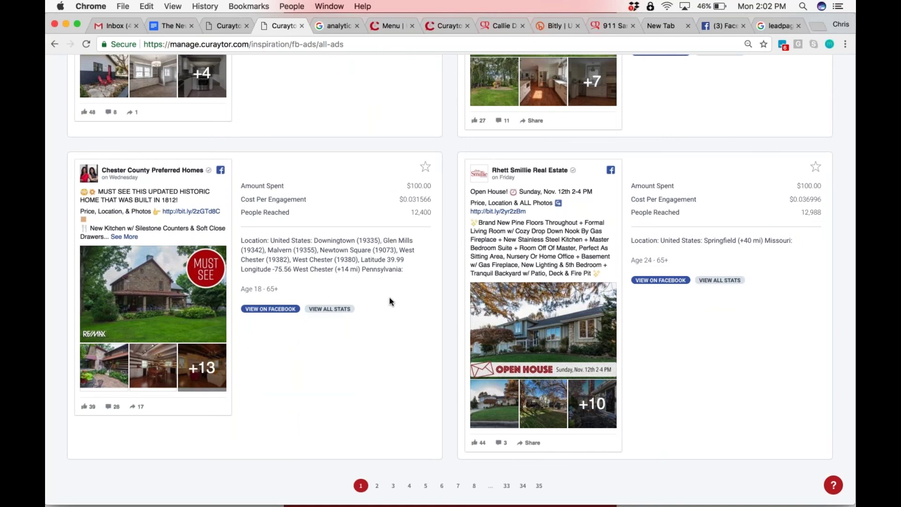
{"action": "scroll", "coordinate": [408, 172], "scroll_direction": "up", "scroll_amount": 15}
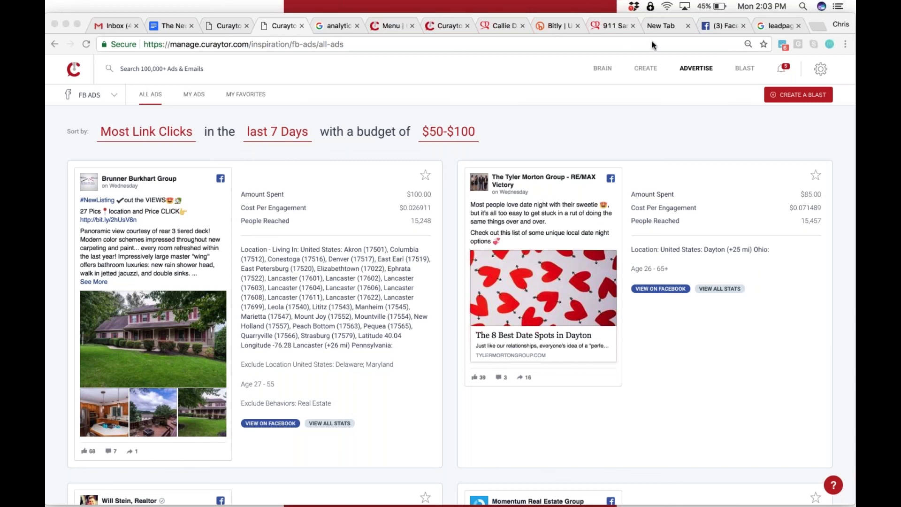
Open CREATE > BLAST to view your own Blasts page, currently with 0 blasts
{"action": "left_click", "coordinate": [69, 70]}
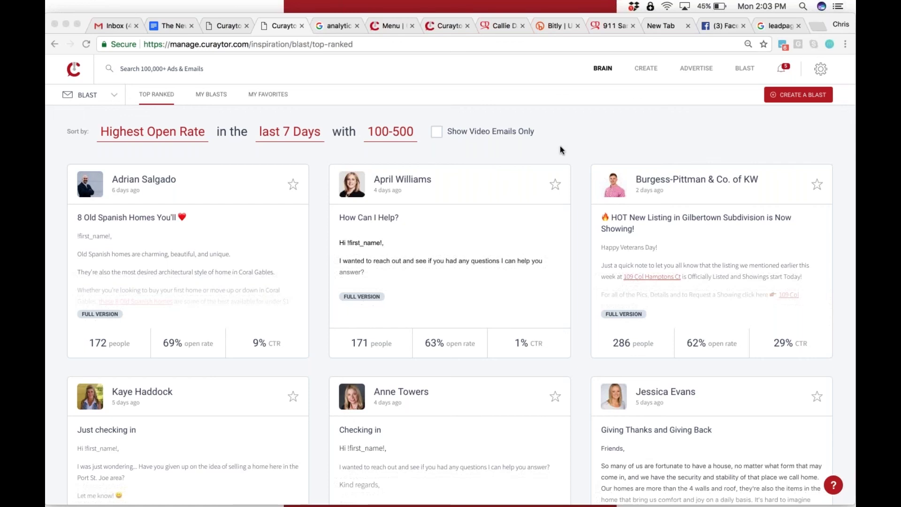
{"action": "scroll", "coordinate": [392, 229], "scroll_direction": "down", "scroll_amount": 1}
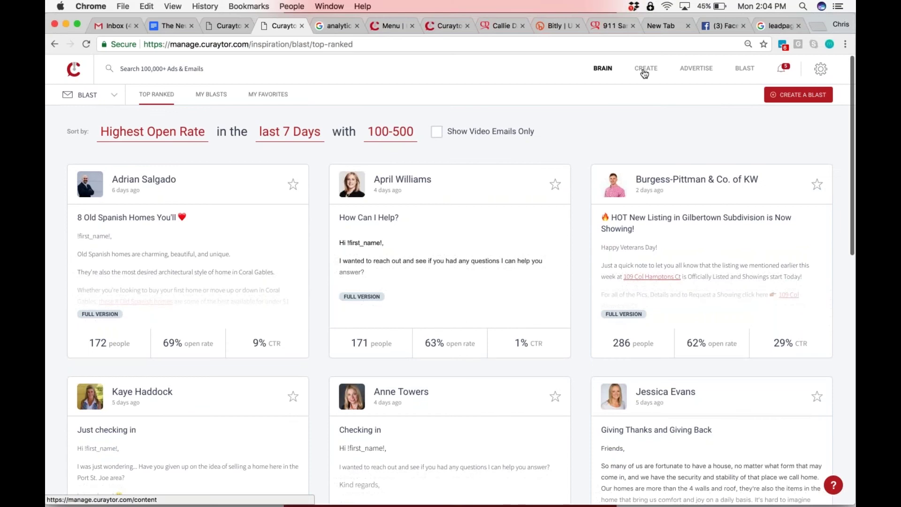
{"action": "left_click", "coordinate": [645, 70]}
{"action": "left_click", "coordinate": [741, 68]}
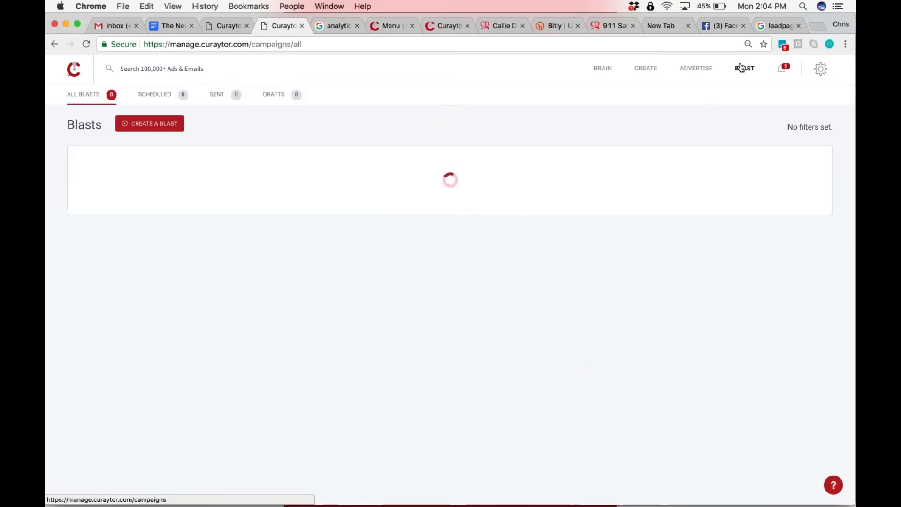
Open the Magic Moments list of recently active prospects
{"action": "left_click", "coordinate": [788, 69]}
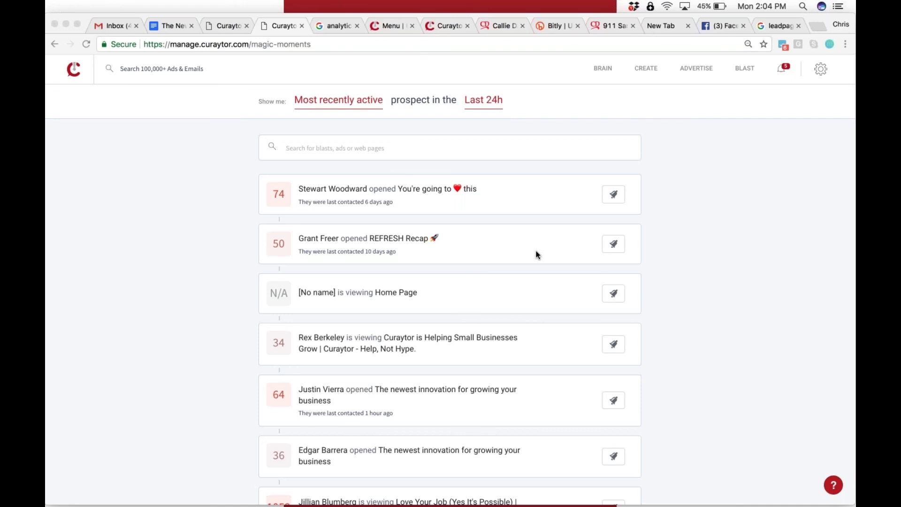
Return to the top-ranked email blasts via the Curaytor logo
{"action": "left_click", "coordinate": [613, 194]}
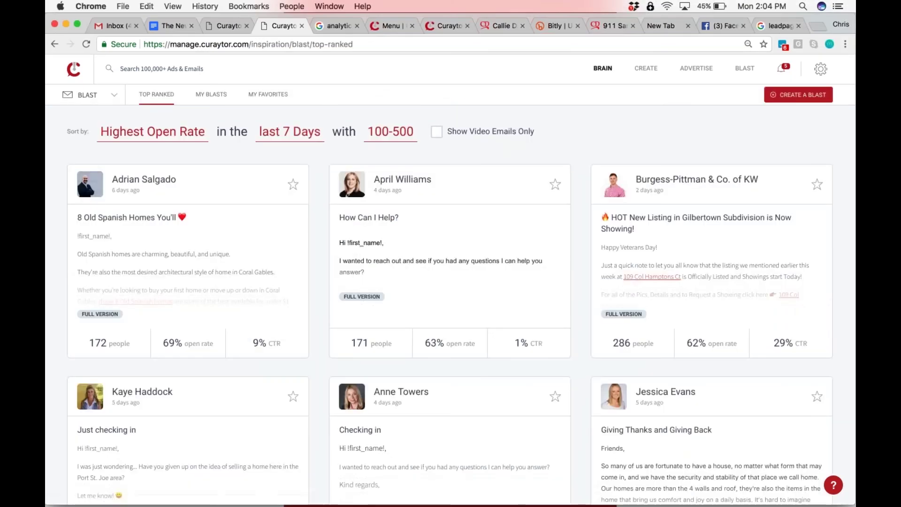